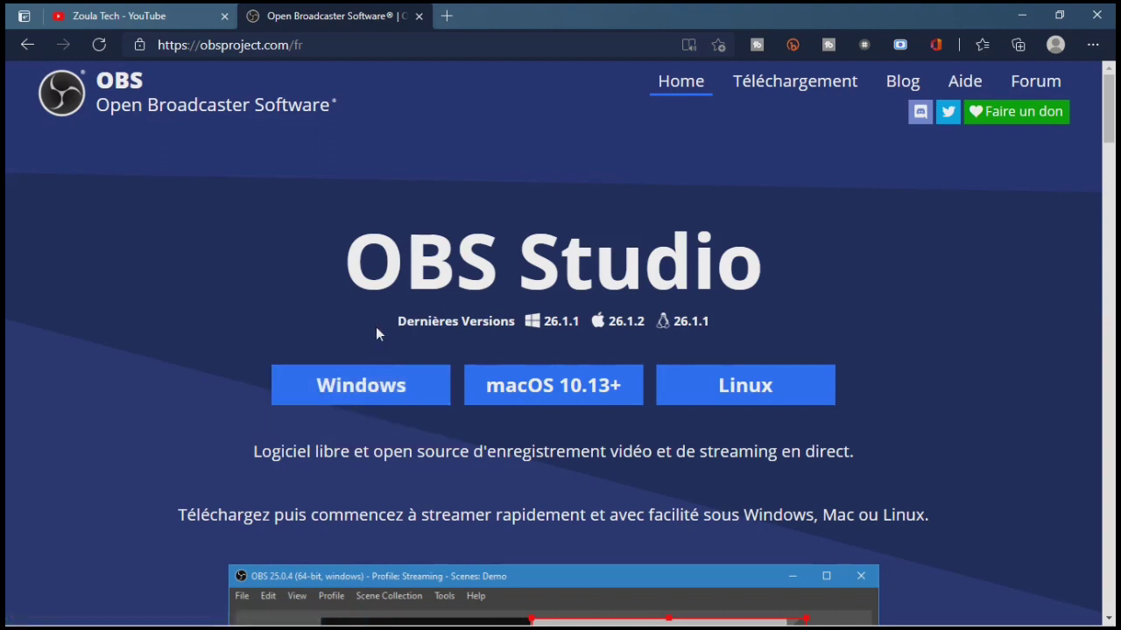
Minimize the browser showing the OBS website and launch OBS Studio from the desktop dock
click(1031, 21)
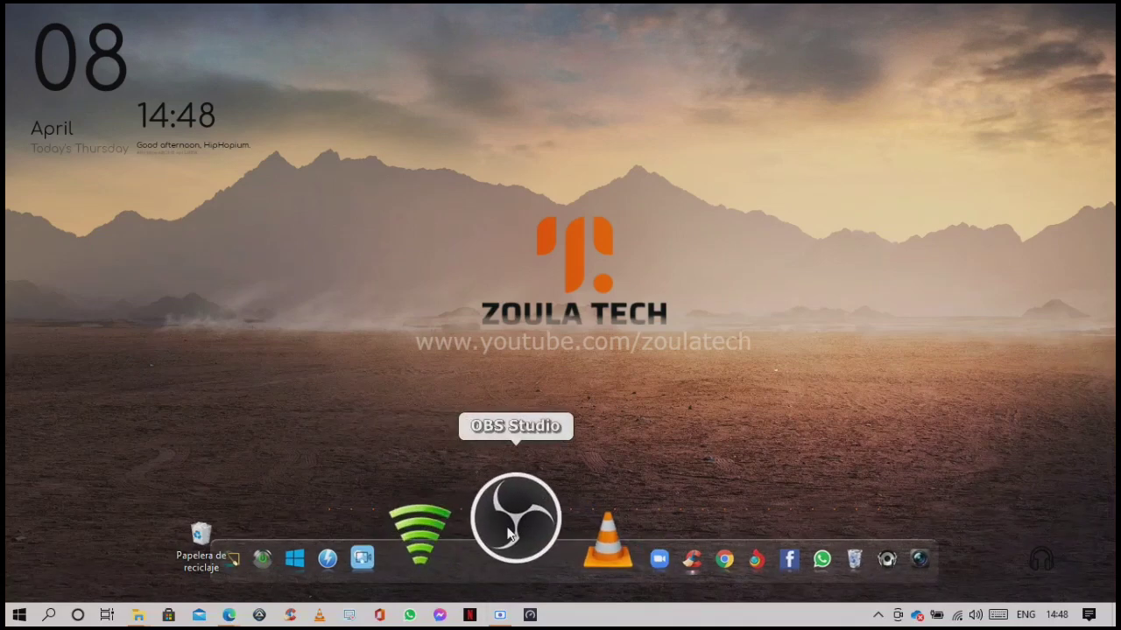
mouse_move(511, 529)
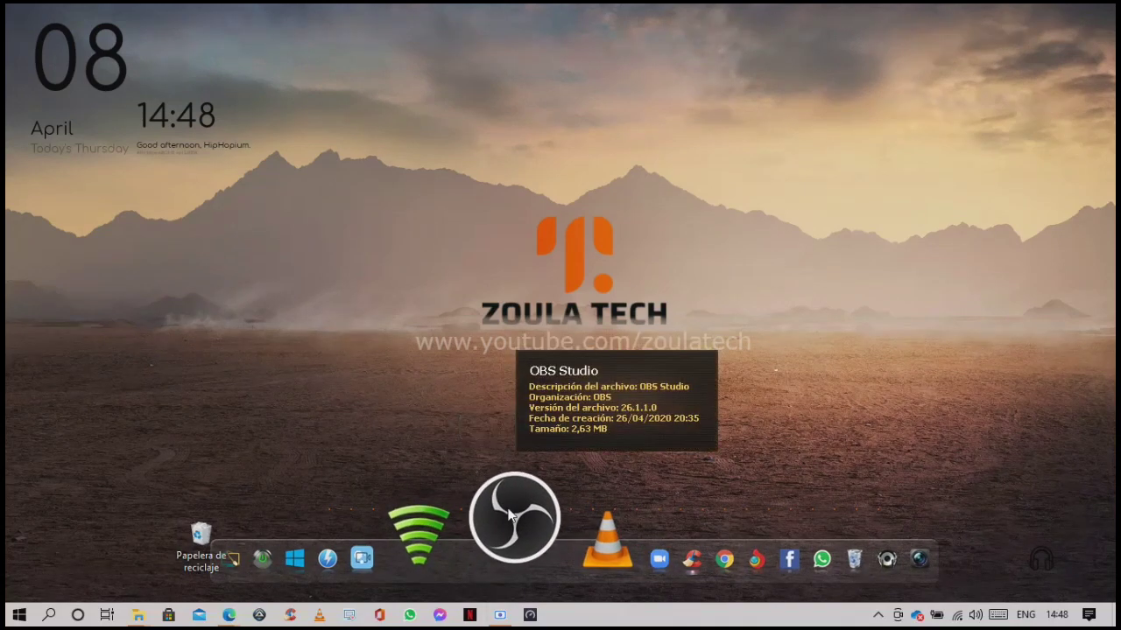
click(510, 517)
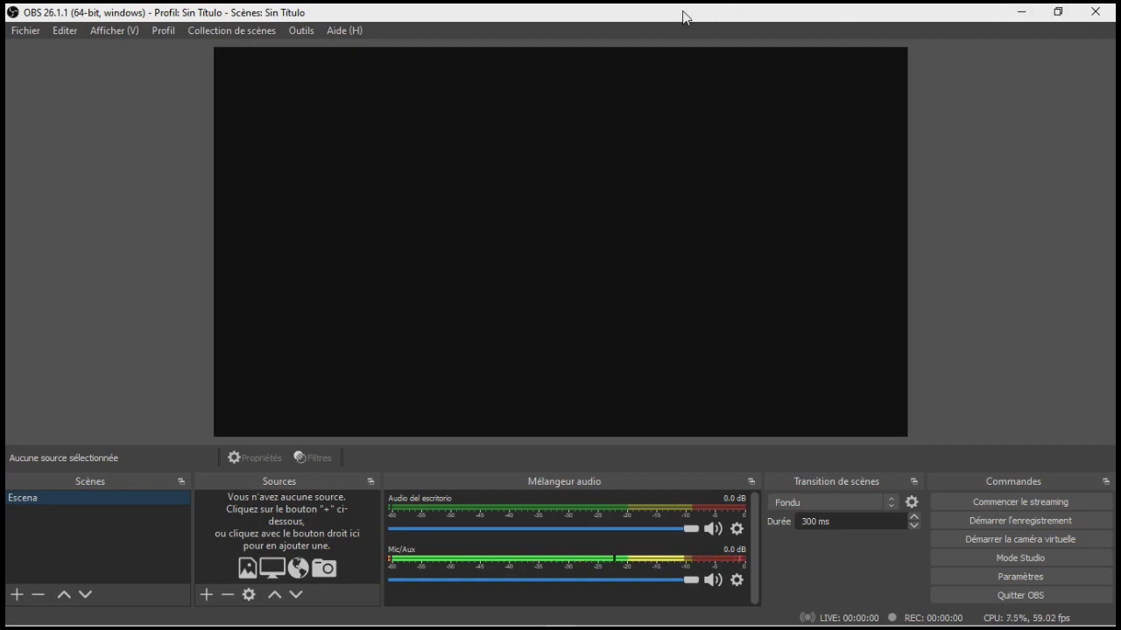
Create a new profile named "jeux video" with the automatic configuration assistant enabled
click(165, 33)
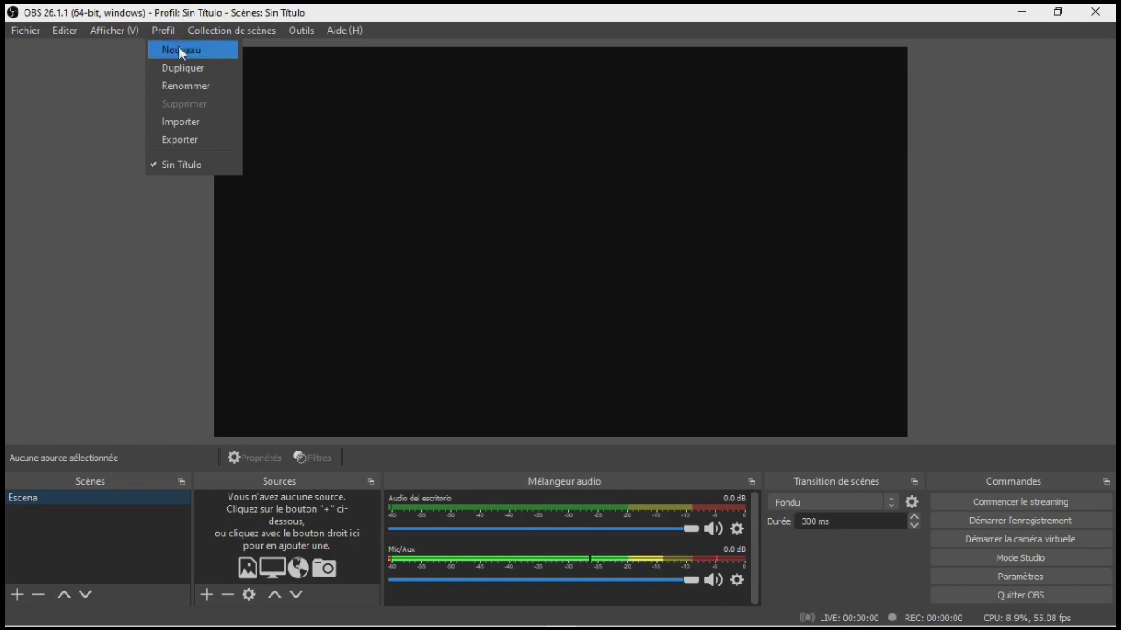
click(178, 48)
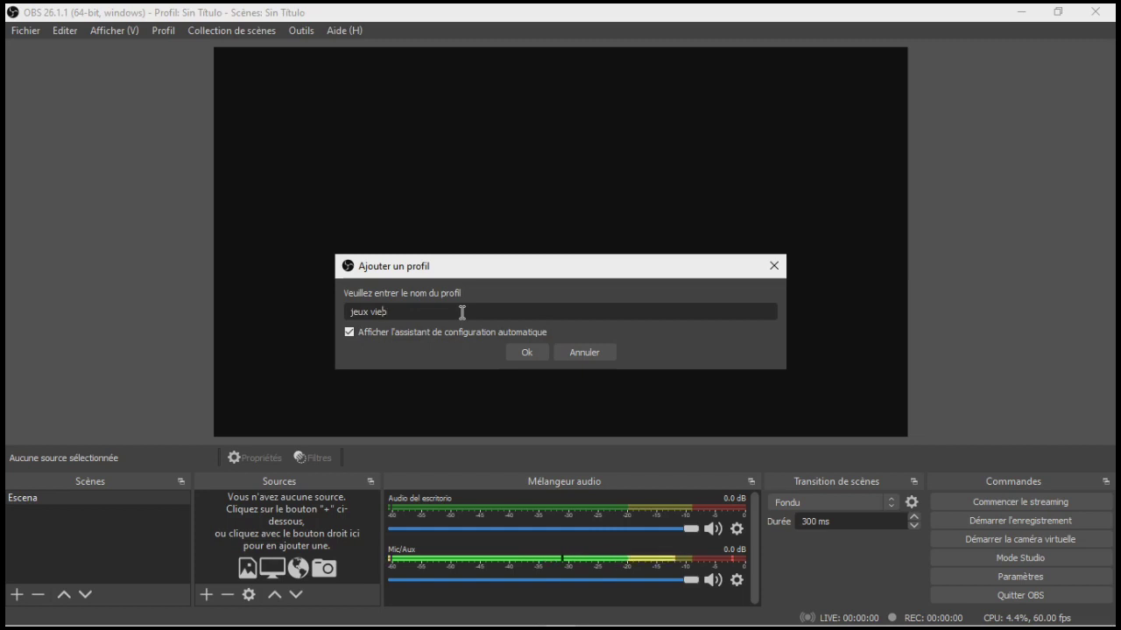
key(BackSpace)
key(BackSpace)
text(deo)
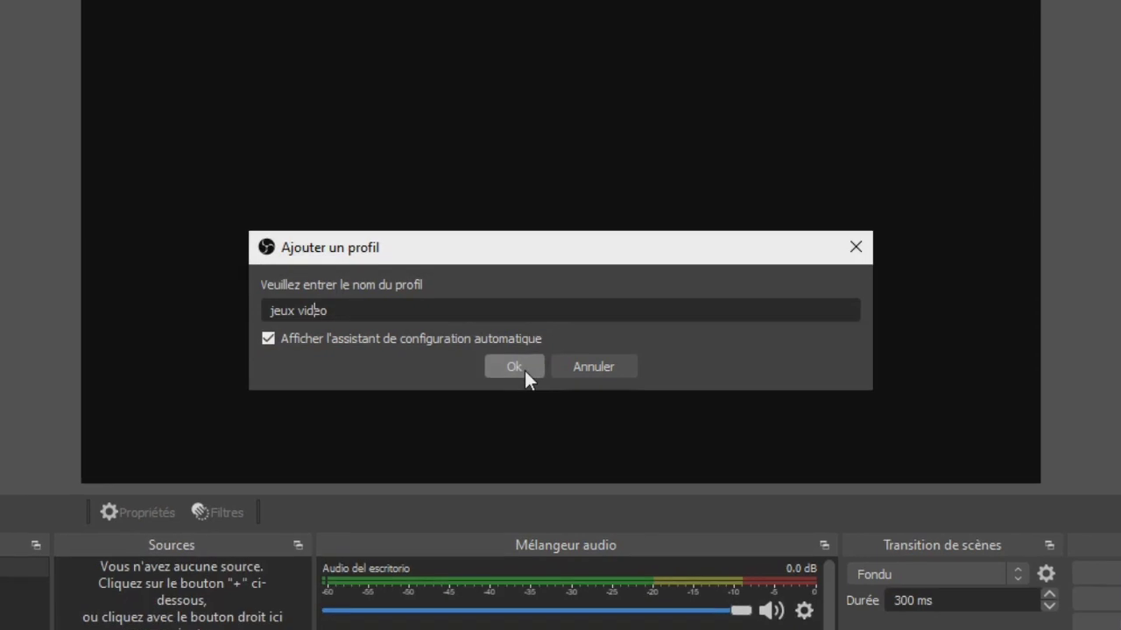
click(518, 369)
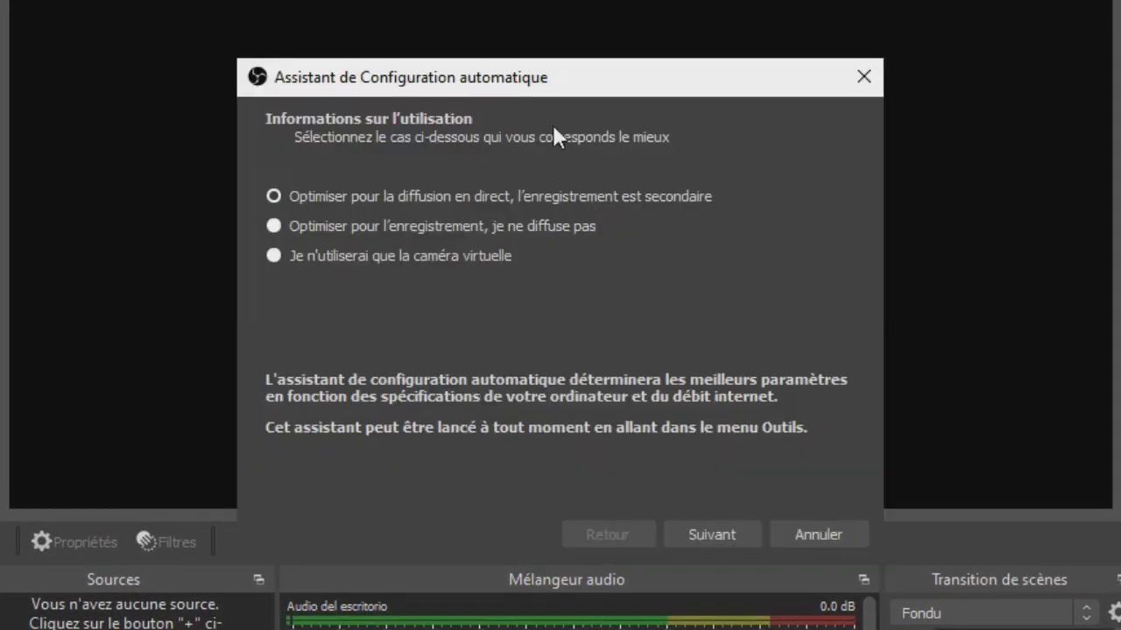
Choose to optimise for live streaming with recording secondary in the configuration assistant, and continue to the video settings
drag(572, 81, 465, 3)
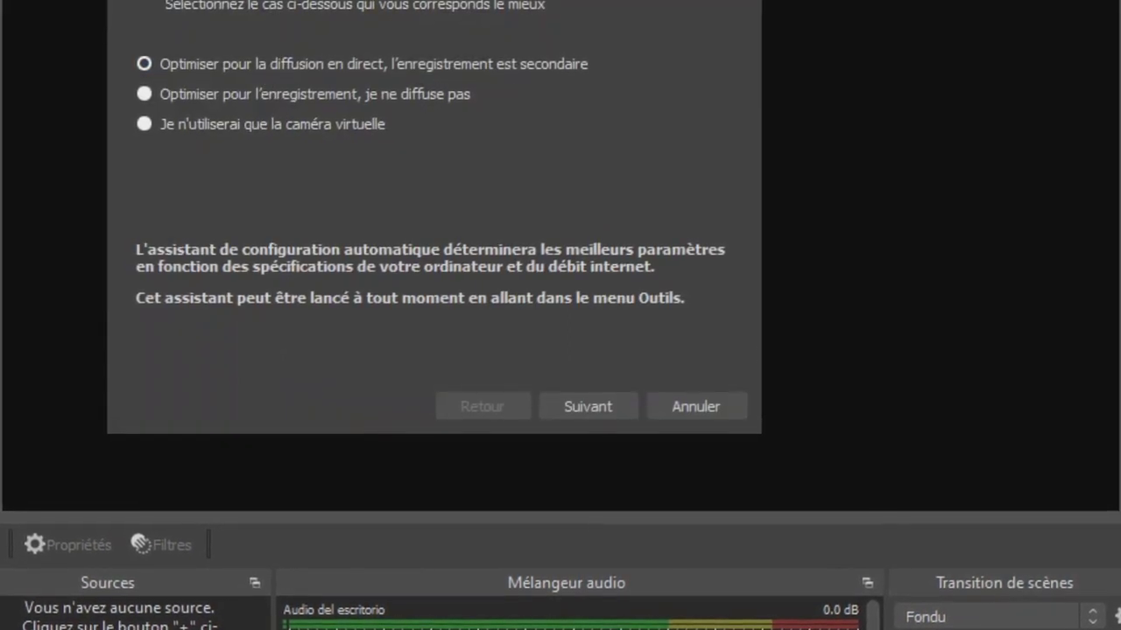
drag(363, 1, 390, 3)
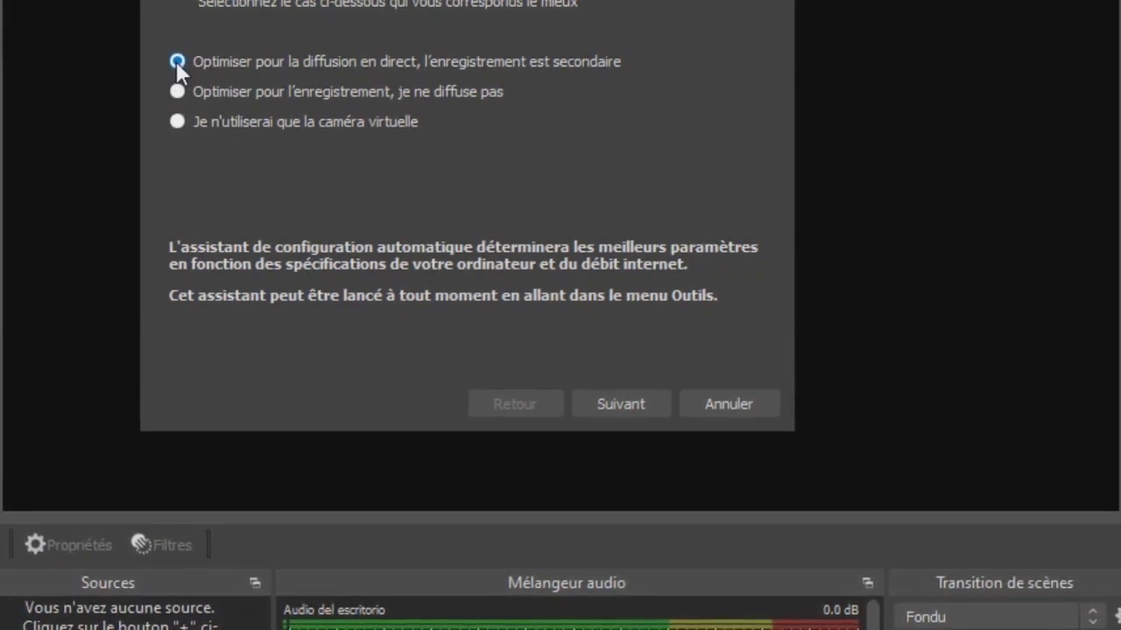
click(176, 91)
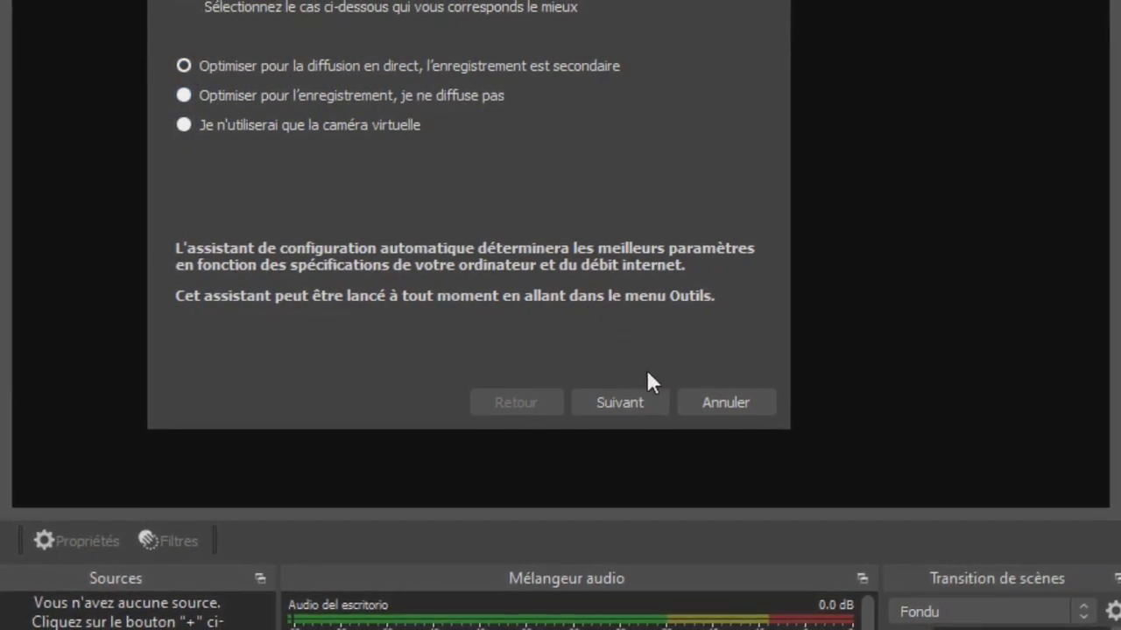
click(637, 394)
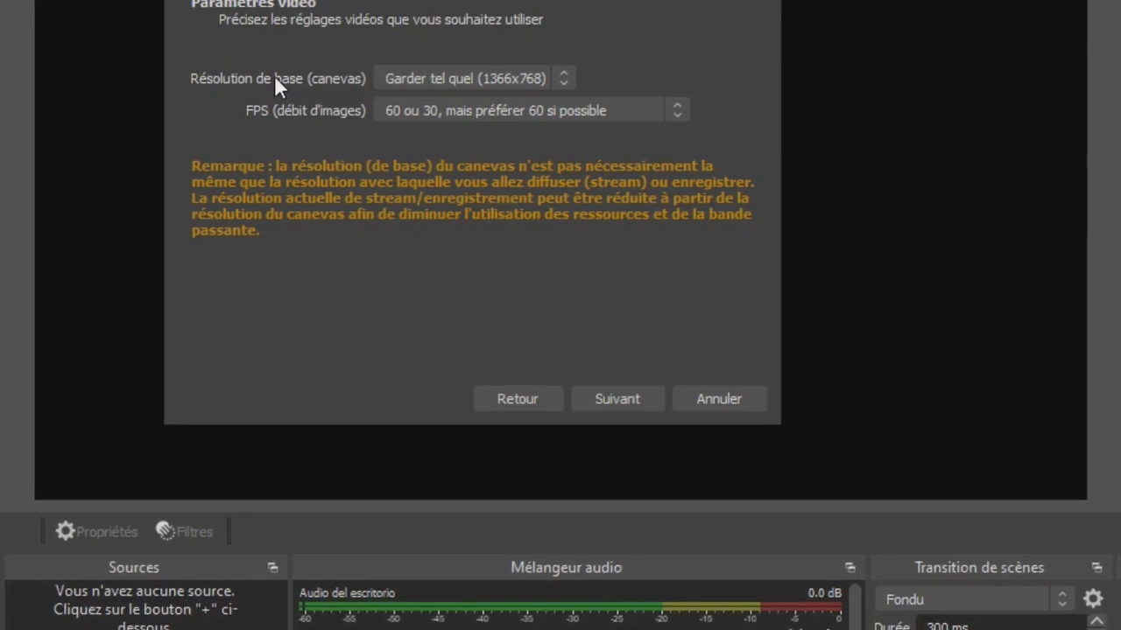
Keep the base canvas resolution at 1366x768 and the FPS at 60 or 30, preferring 60, and continue to the stream information
click(565, 76)
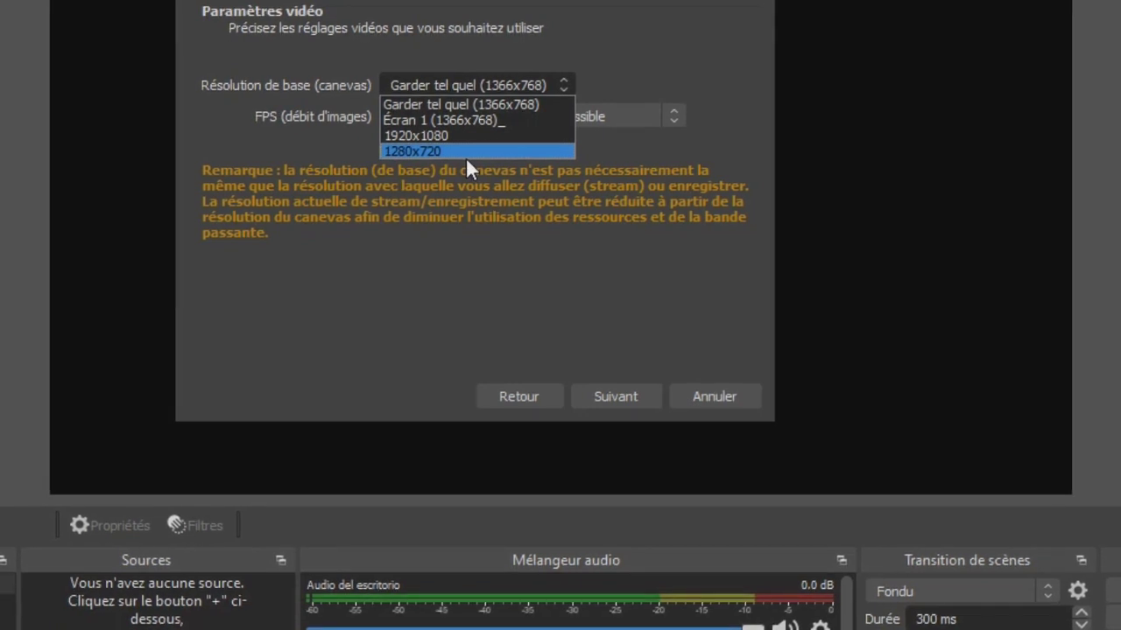
click(530, 112)
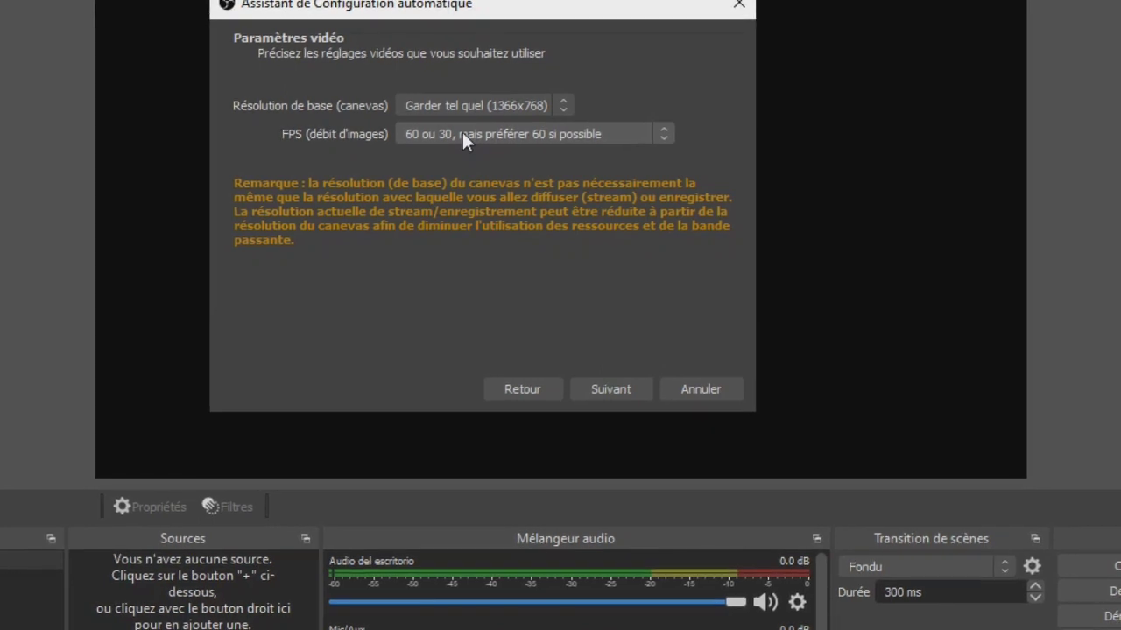
click(663, 129)
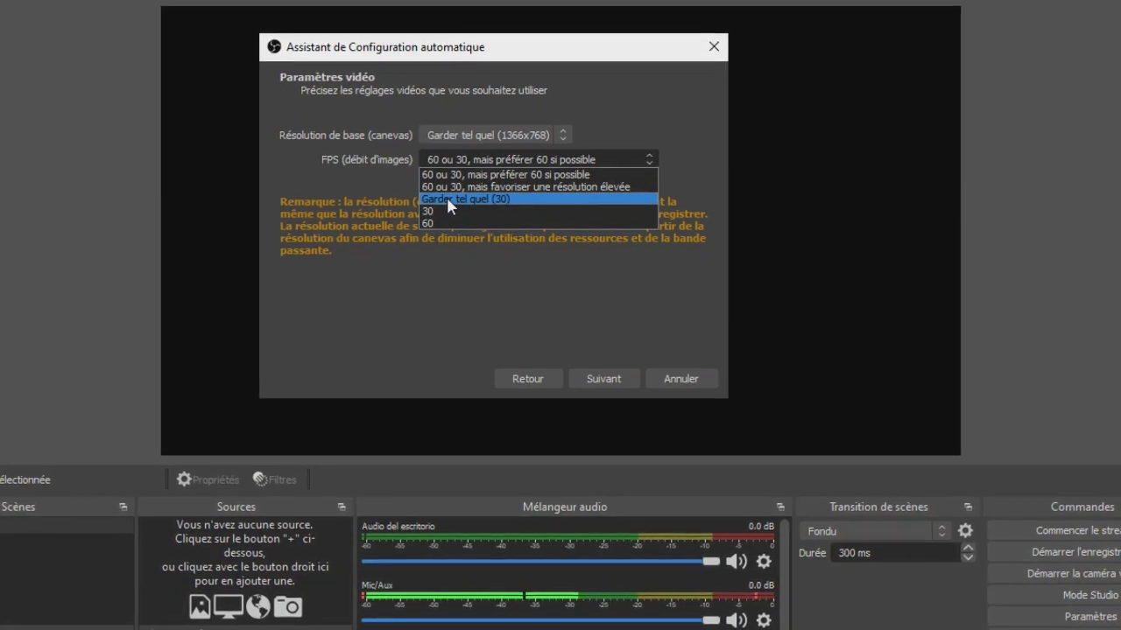
click(484, 172)
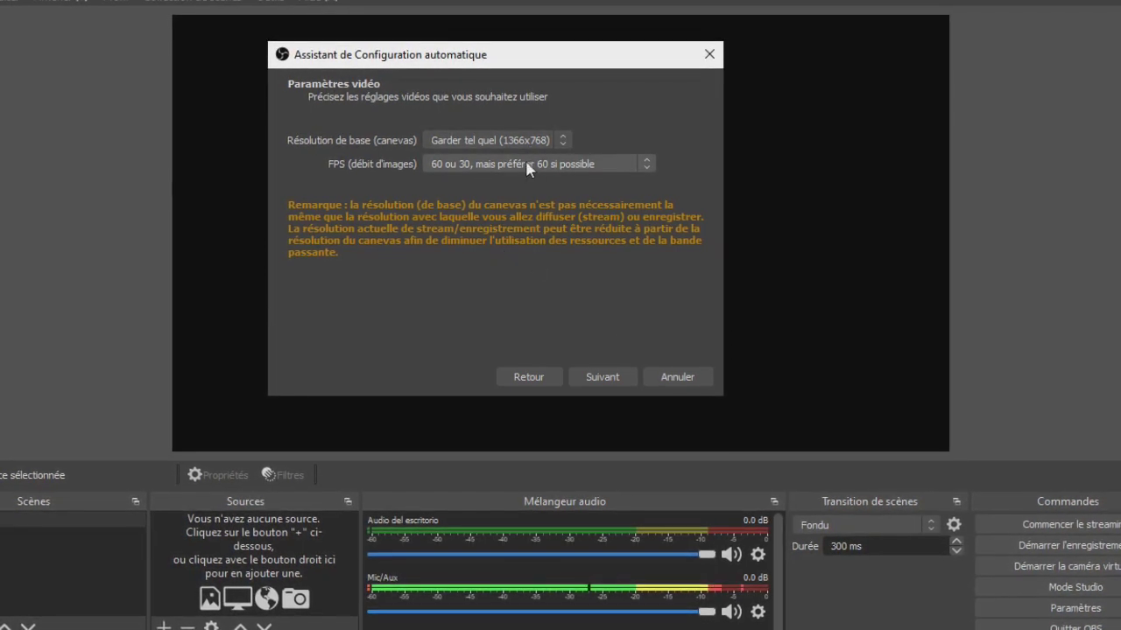
click(605, 378)
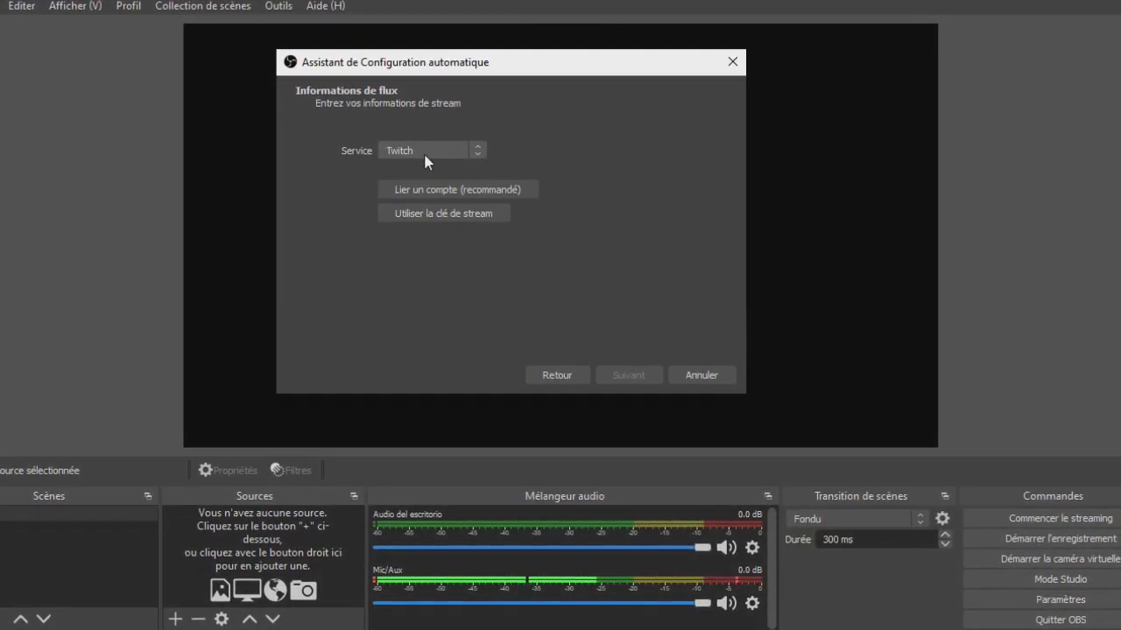
Set the streaming service to Facebook Live and open Facebook's Live Producer page to retrieve the stream key
click(481, 151)
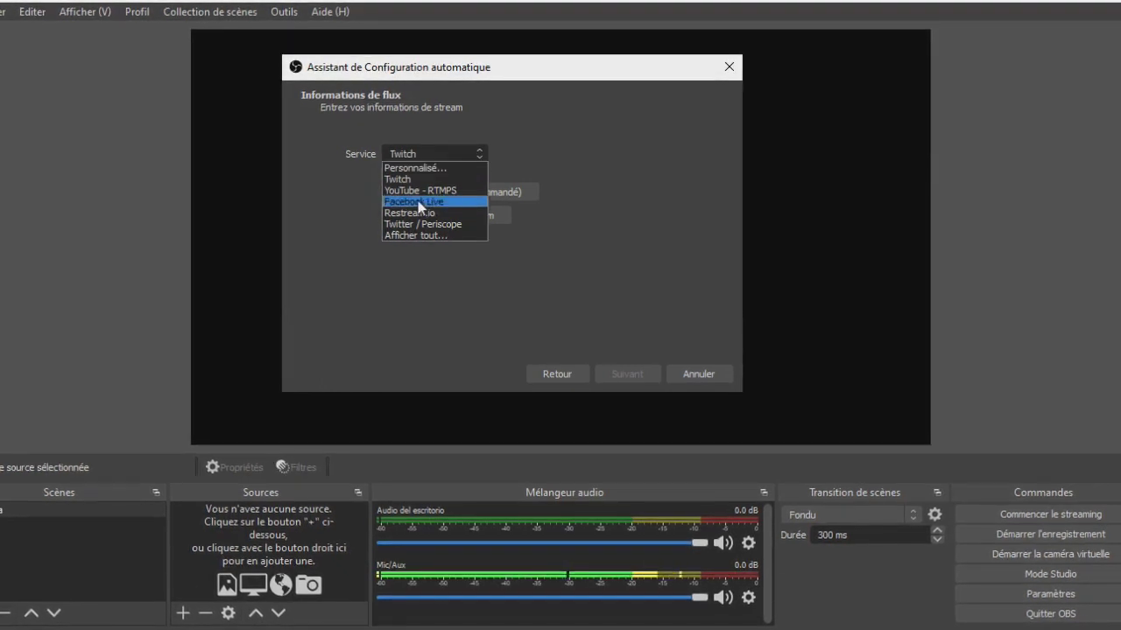
click(415, 202)
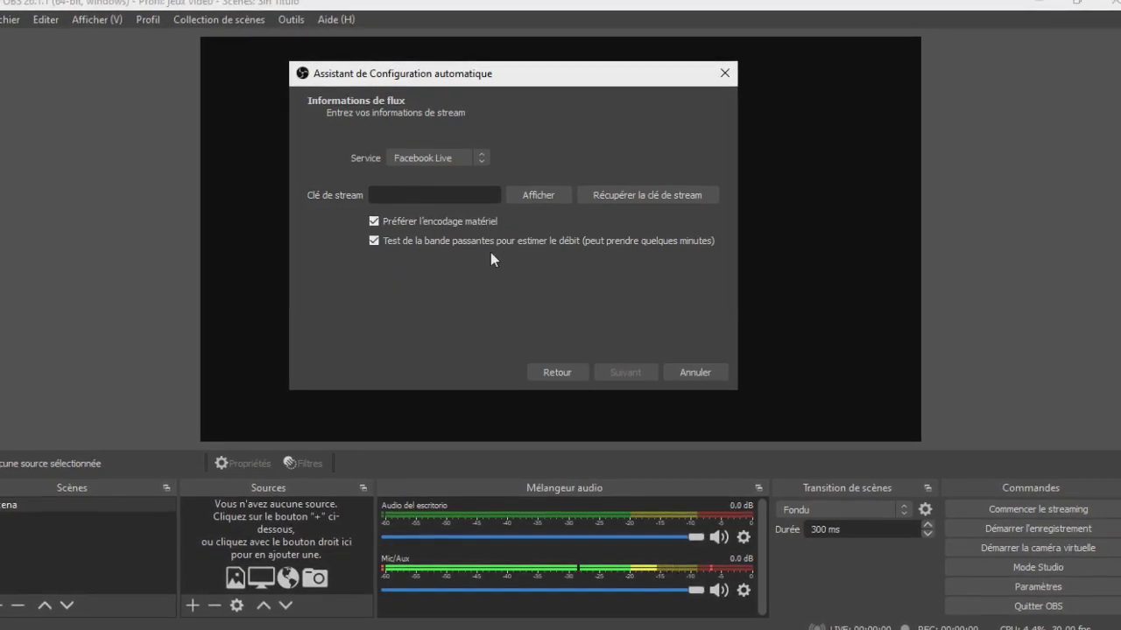
click(621, 201)
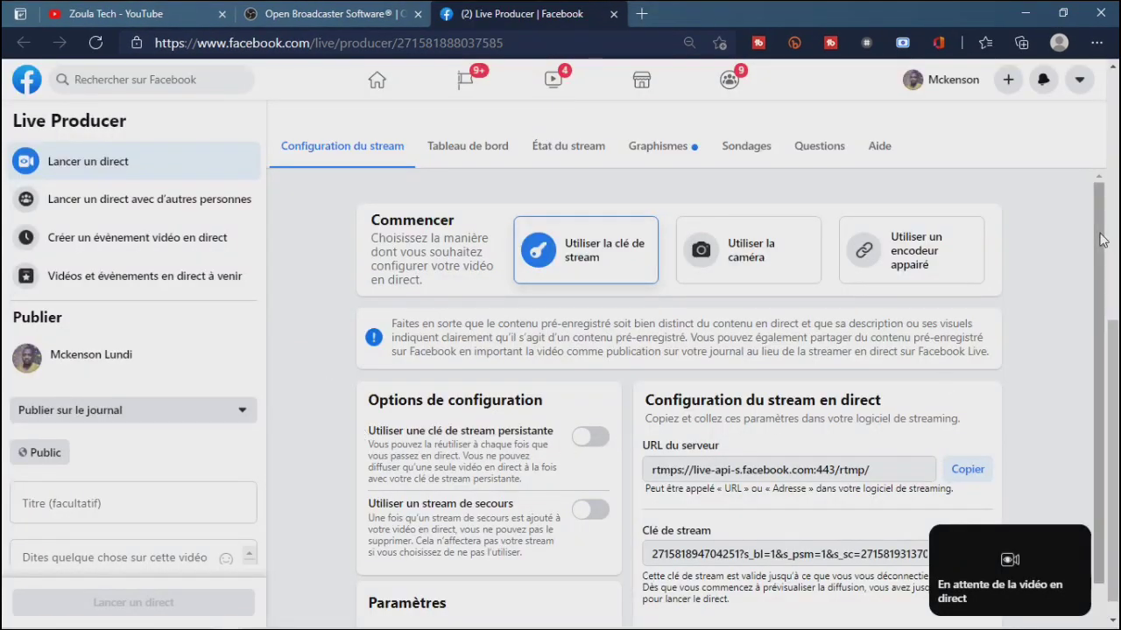
Enable the persistent stream key in Facebook Live Producer and copy that key
scroll(1108, 275, down, 1)
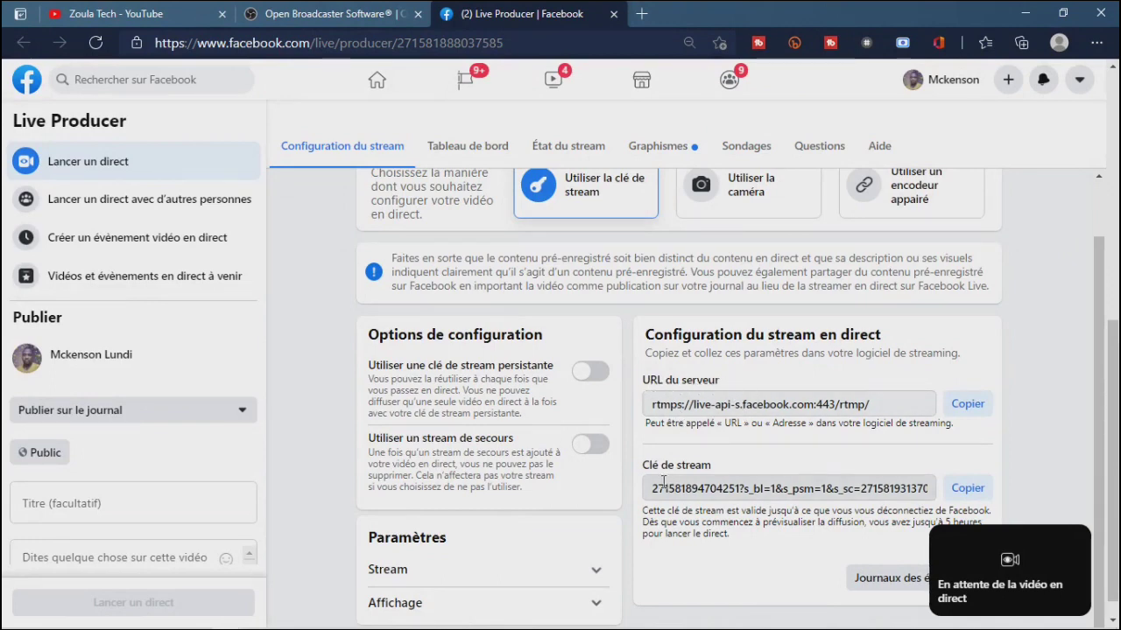
click(961, 491)
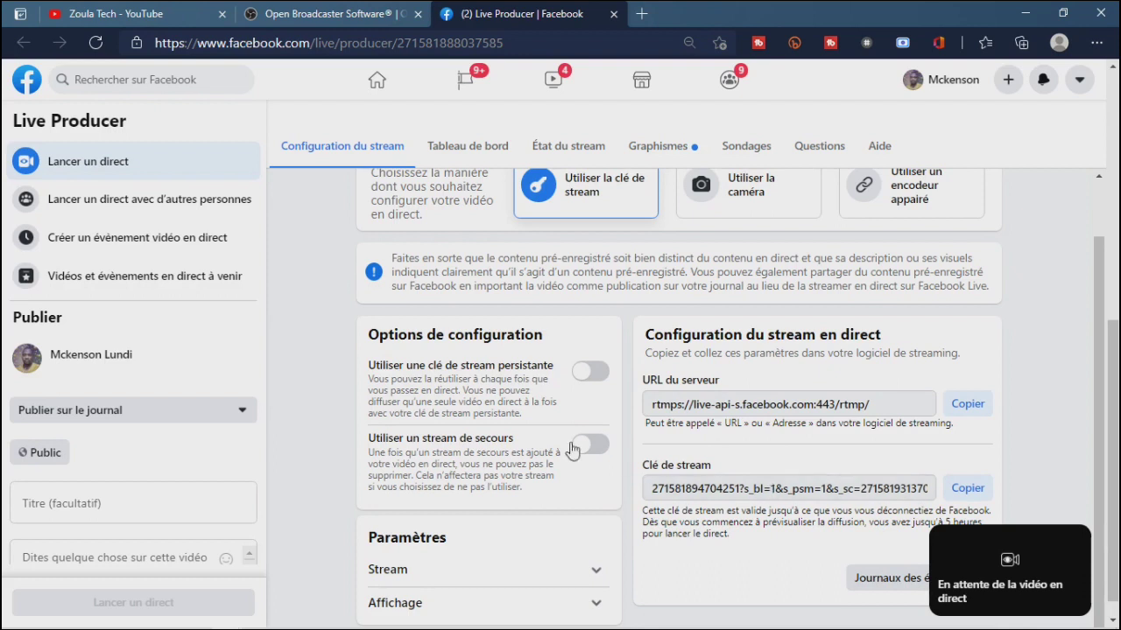
click(579, 377)
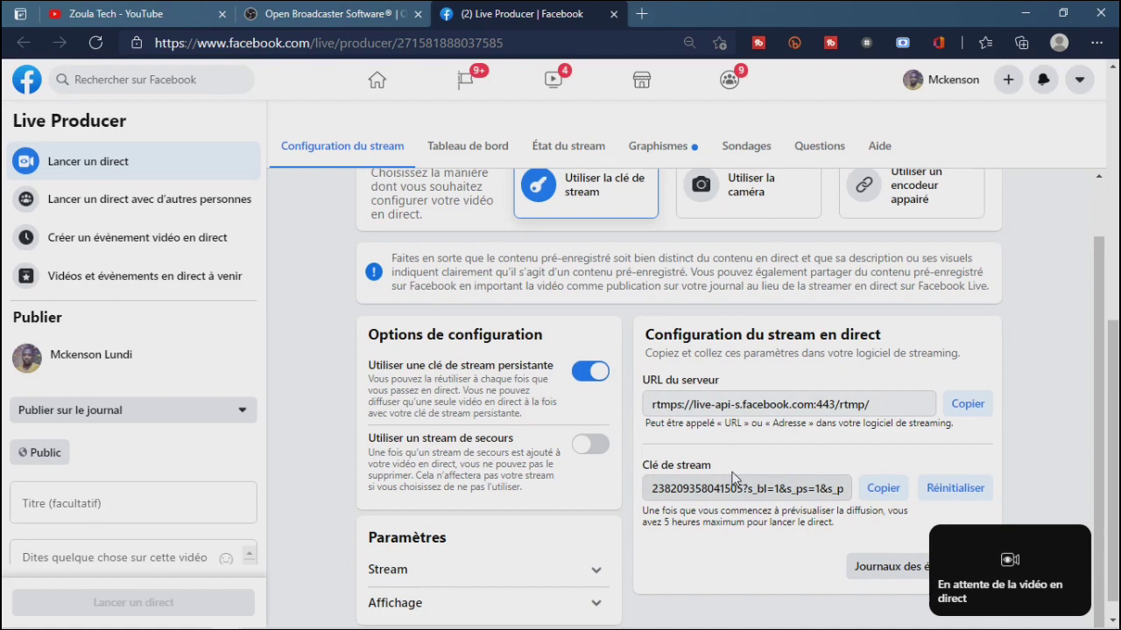
click(881, 489)
click(885, 488)
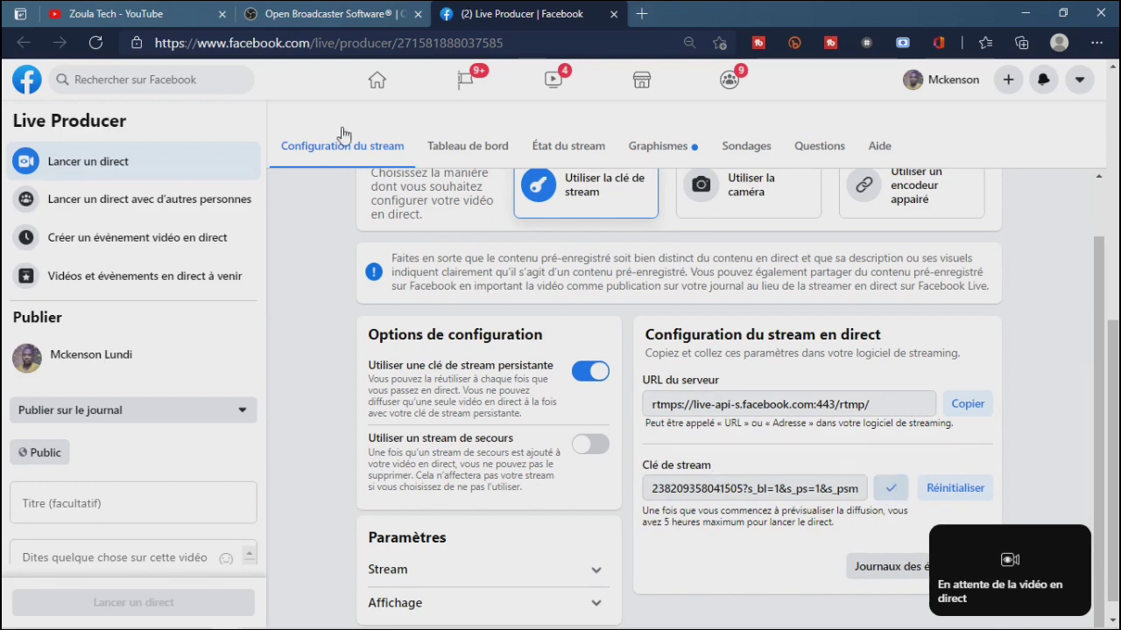
Return to OBS Studio and paste the stream key into the assistant's key field, revealing it briefly to check it before masking it again
click(339, 20)
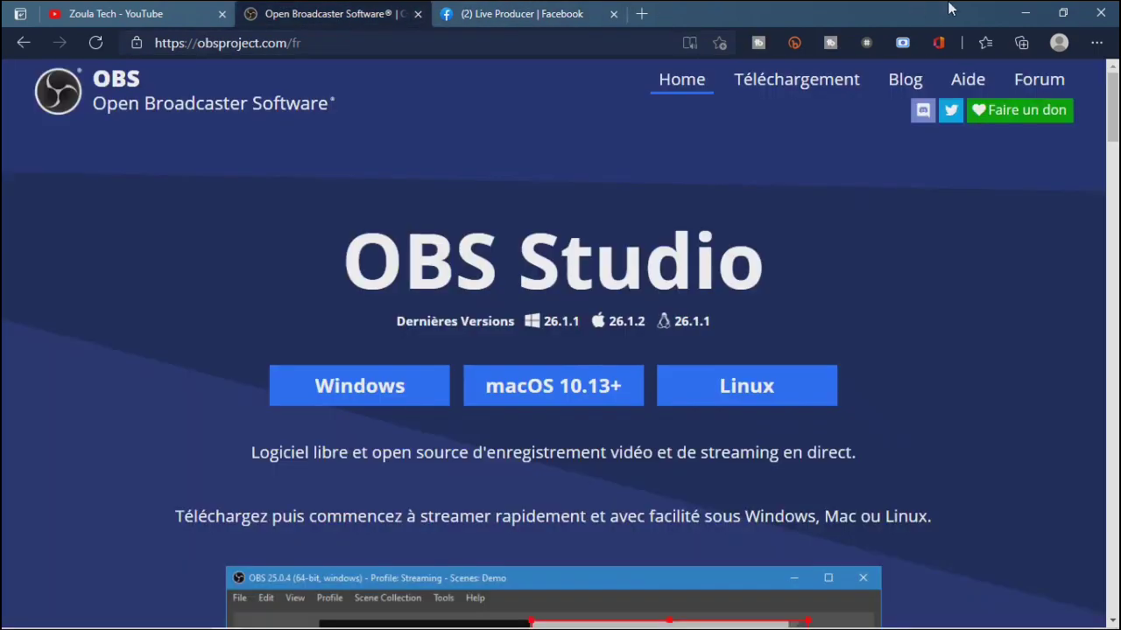
click(1025, 13)
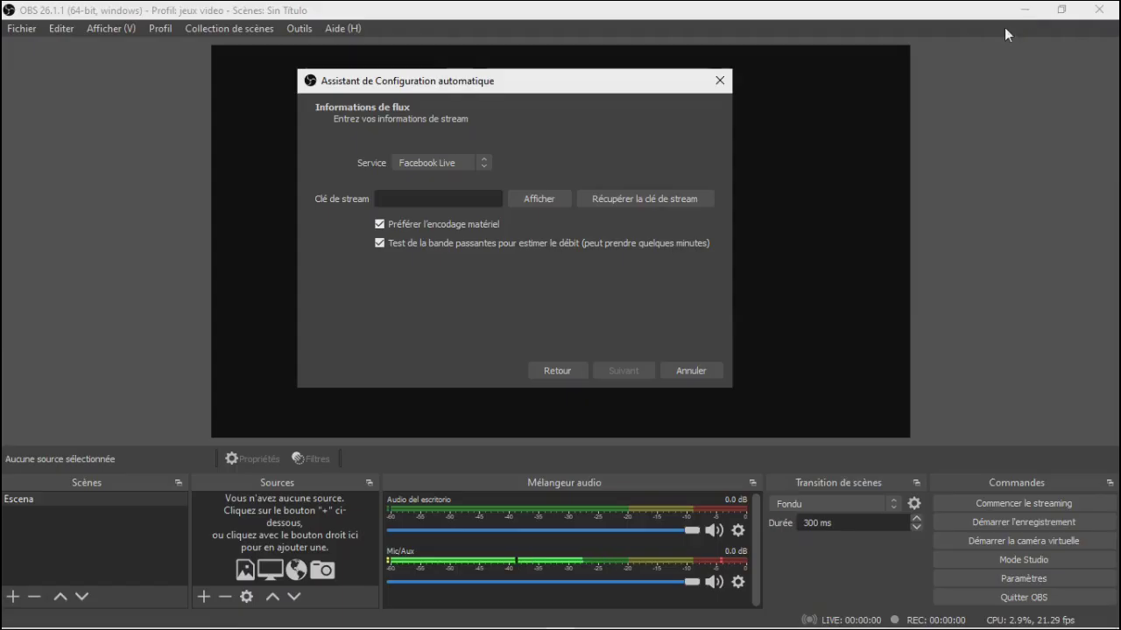
click(456, 196)
key(ctrl+v)
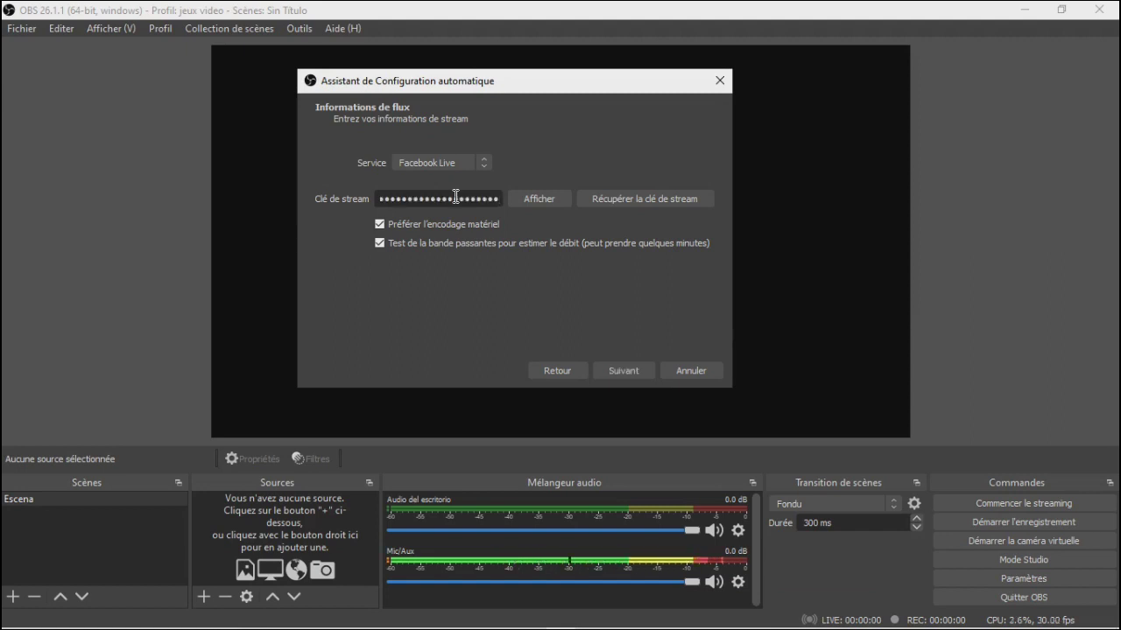
click(554, 205)
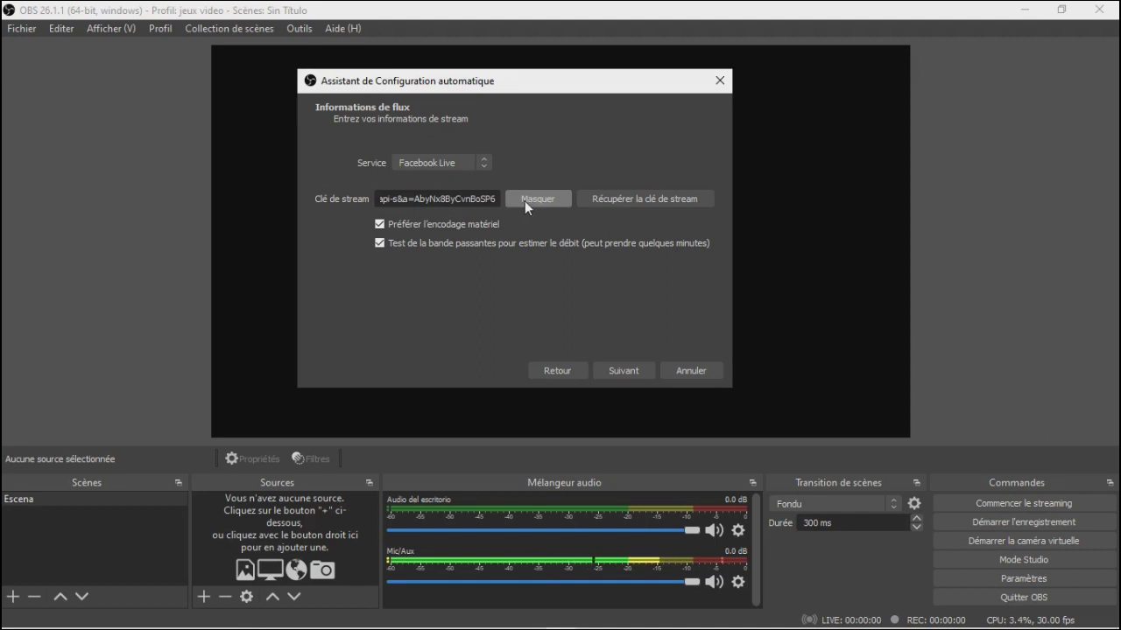
click(526, 201)
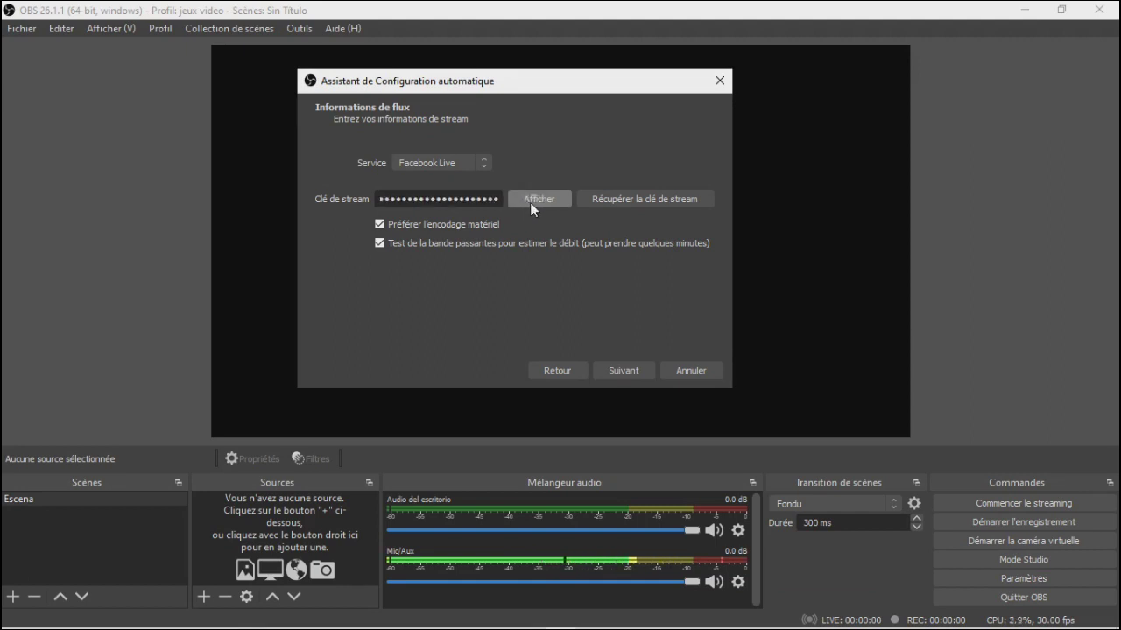
Run the assistant's bandwidth test, accepting the broadcast warning, and apply the recommended settings to the profile
click(636, 370)
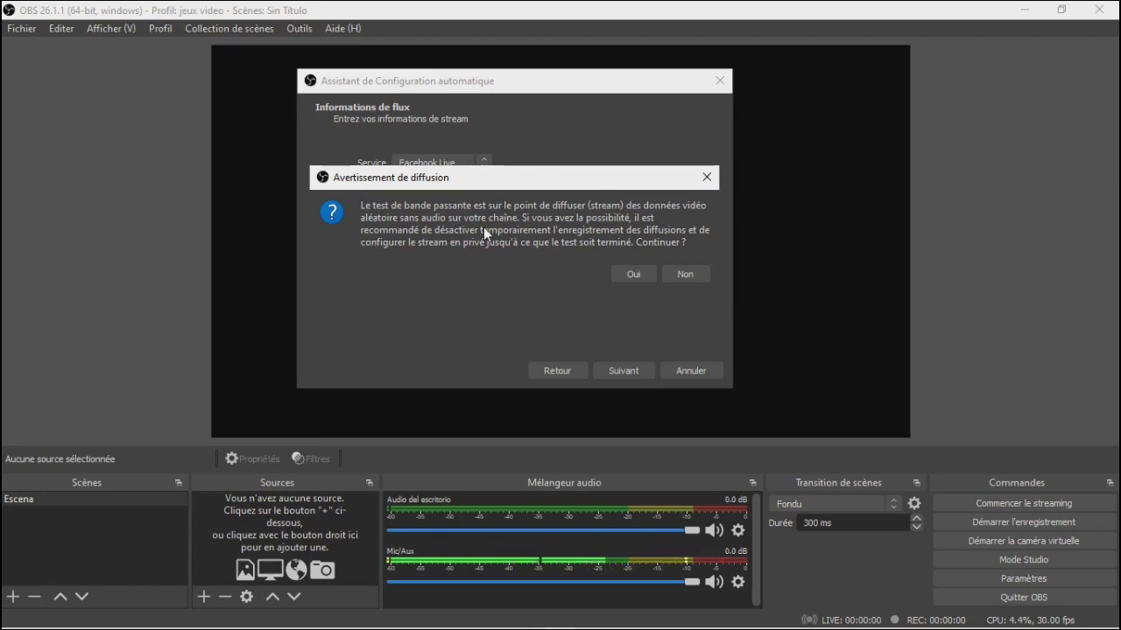
click(642, 273)
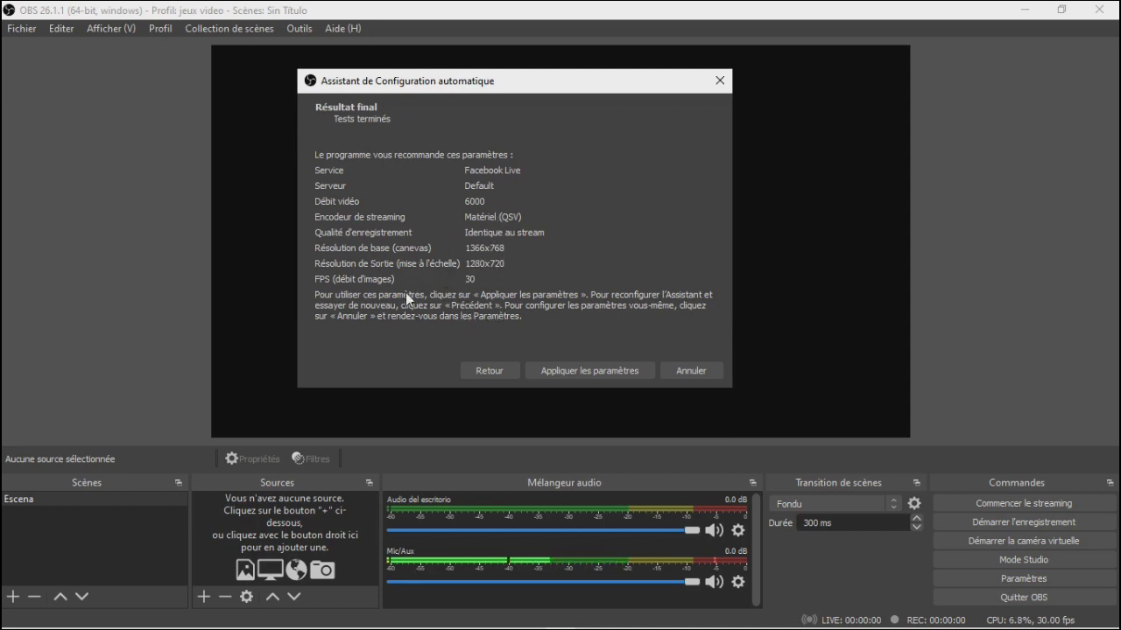
click(588, 369)
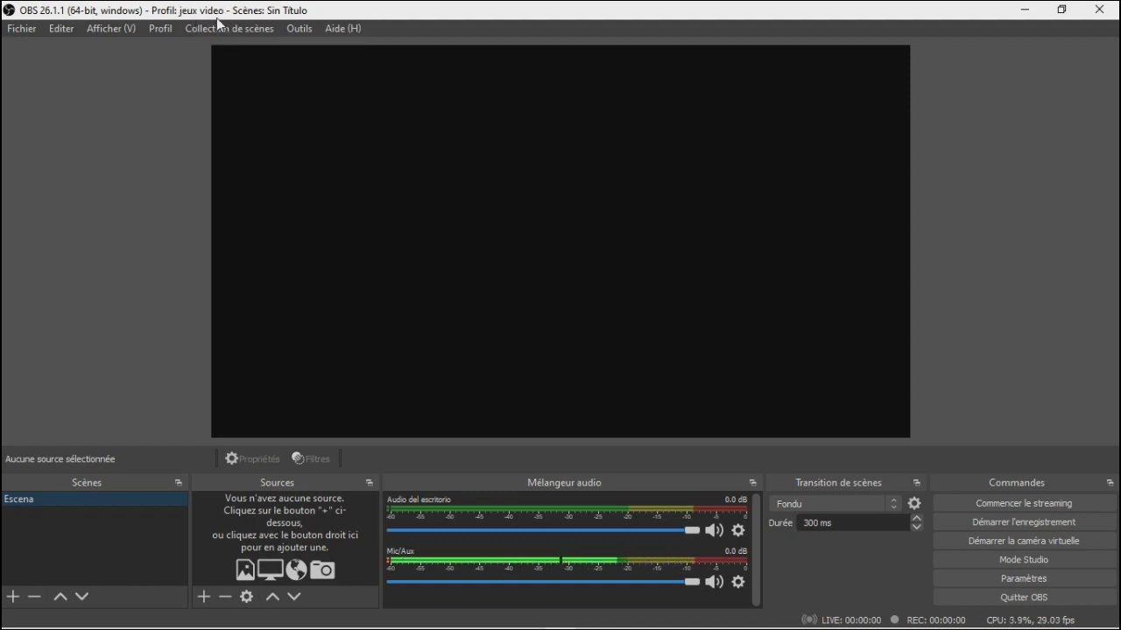
Switch the active profile to Sin Título
click(161, 29)
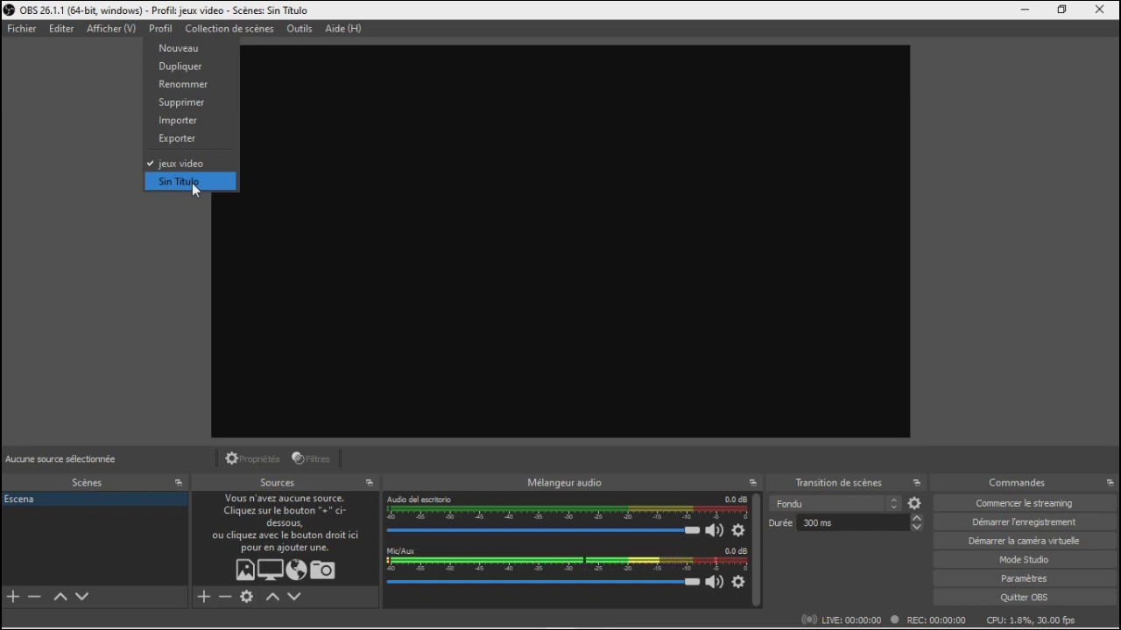
click(68, 136)
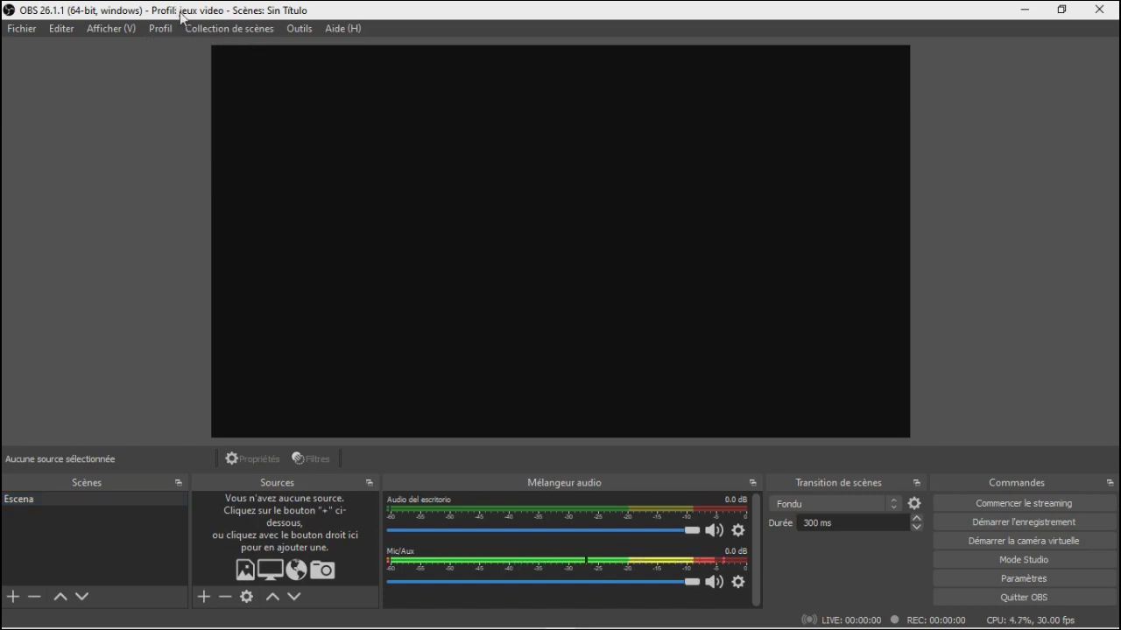
click(162, 32)
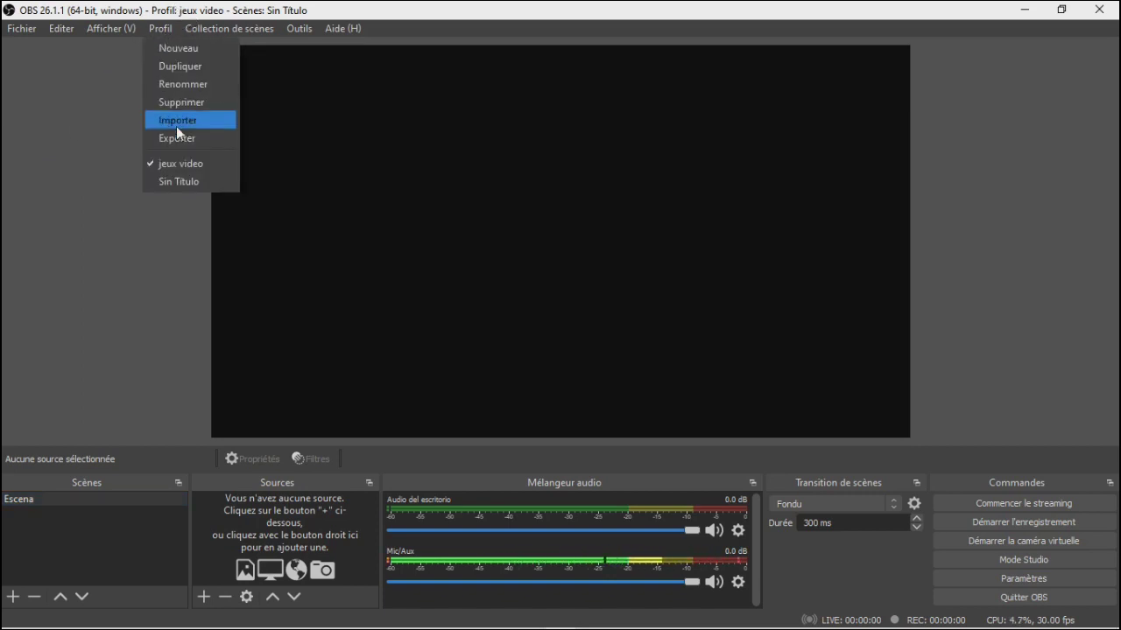
click(170, 181)
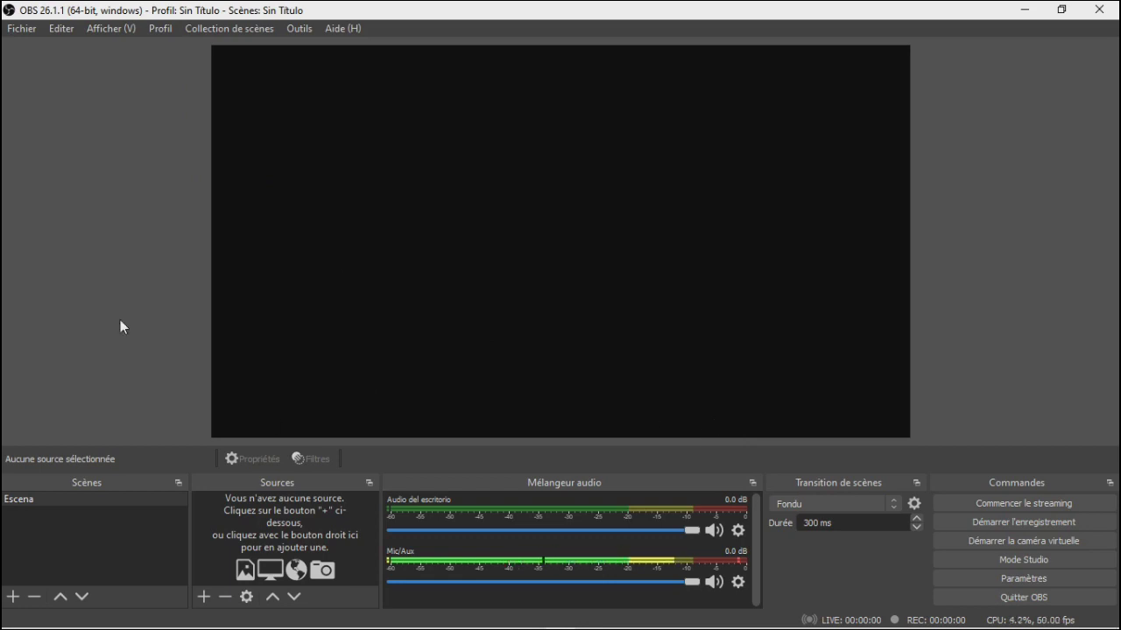
Switch the active profile back to jeux video
click(167, 28)
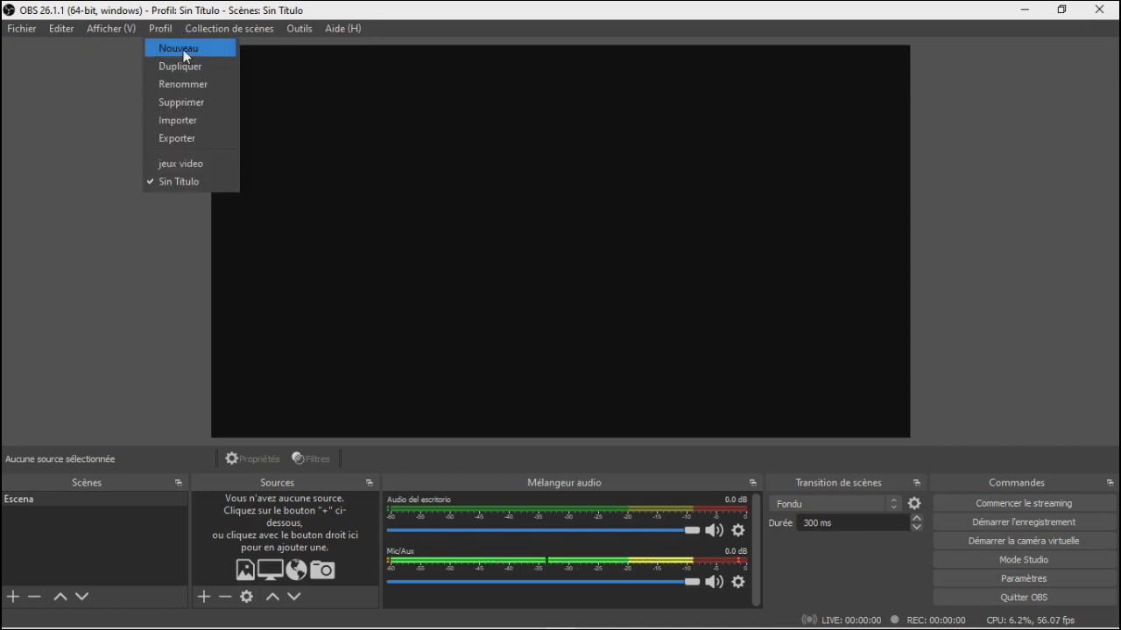
click(176, 168)
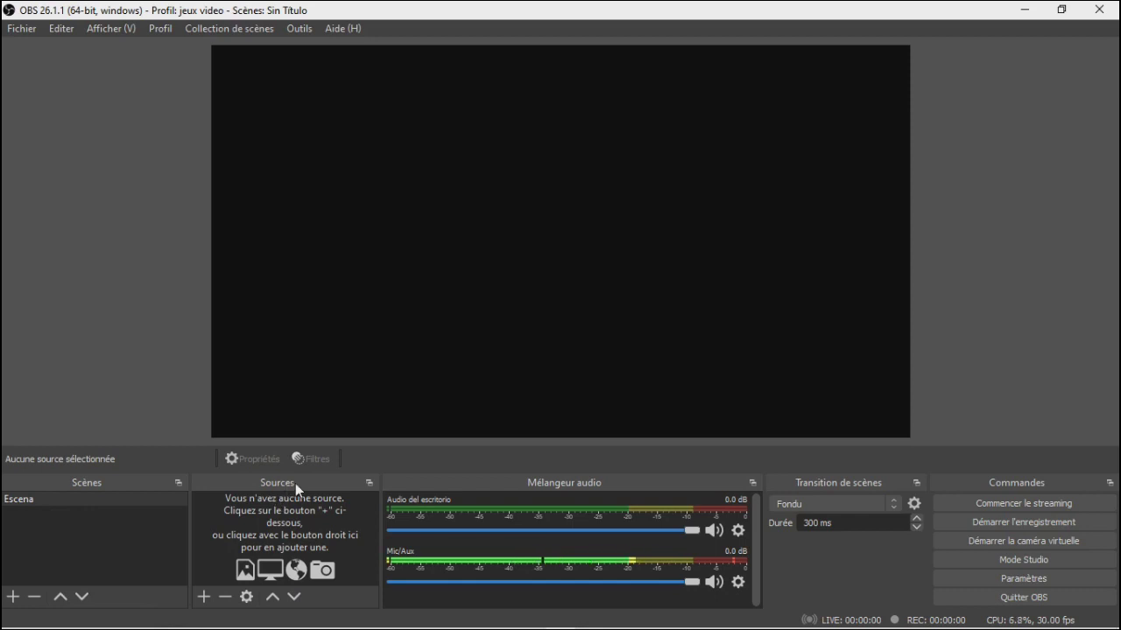
Move the Sources dock above the preview and return it to its place between the scenes and the audio mixer
drag(292, 482, 108, 63)
double_click(108, 64)
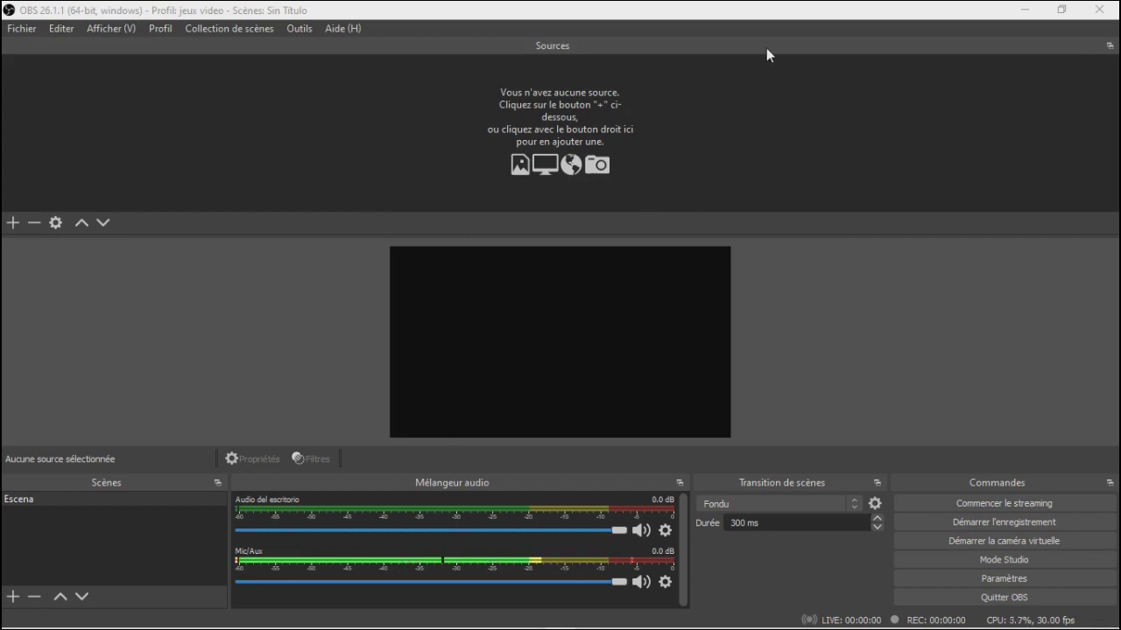
drag(766, 55, 234, 554)
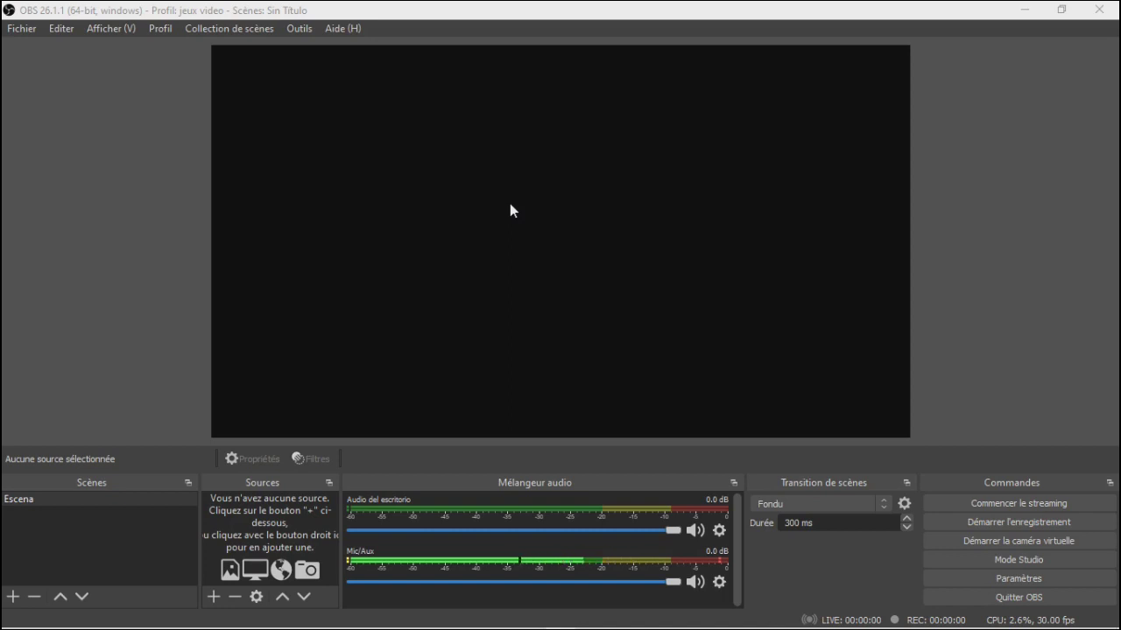
Add a new scene named Scène 1
click(75, 502)
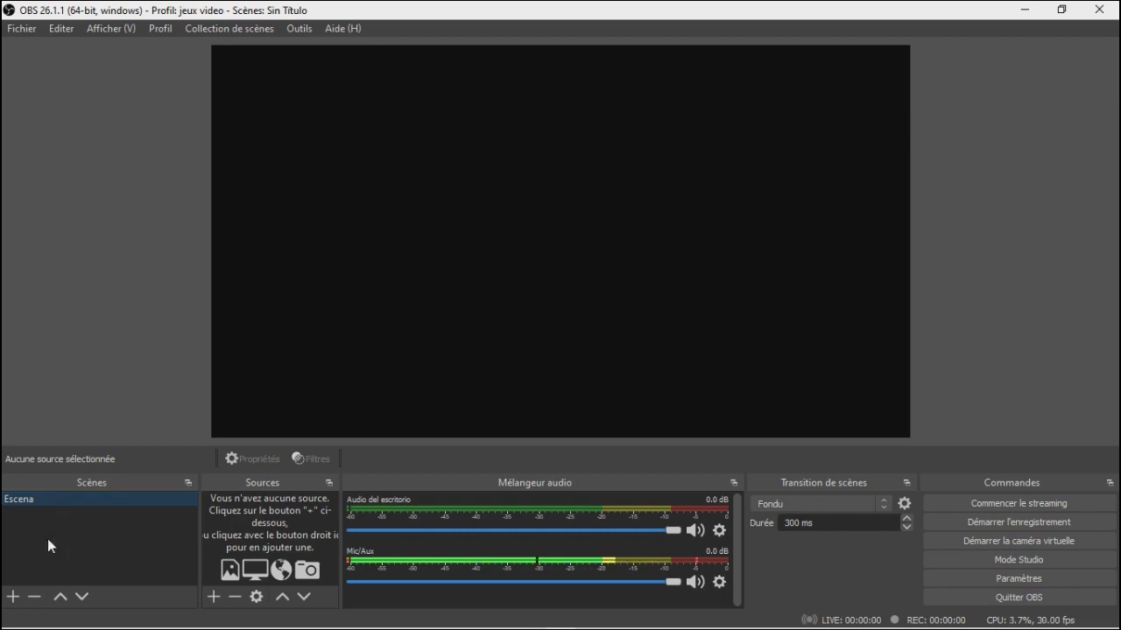
click(14, 598)
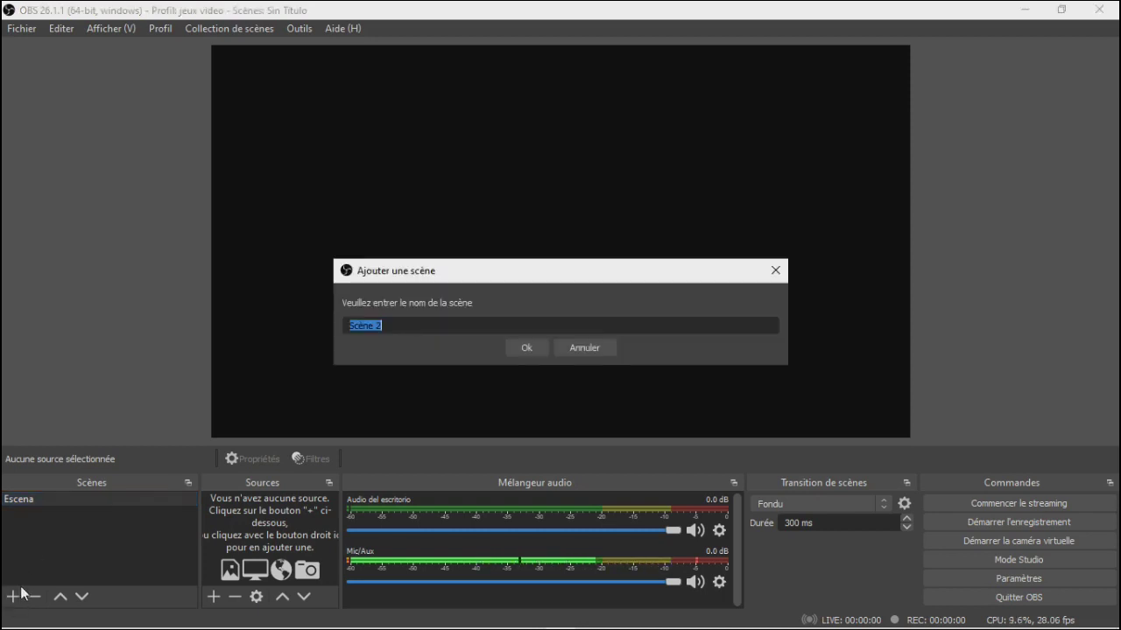
click(395, 326)
key(BackSpace)
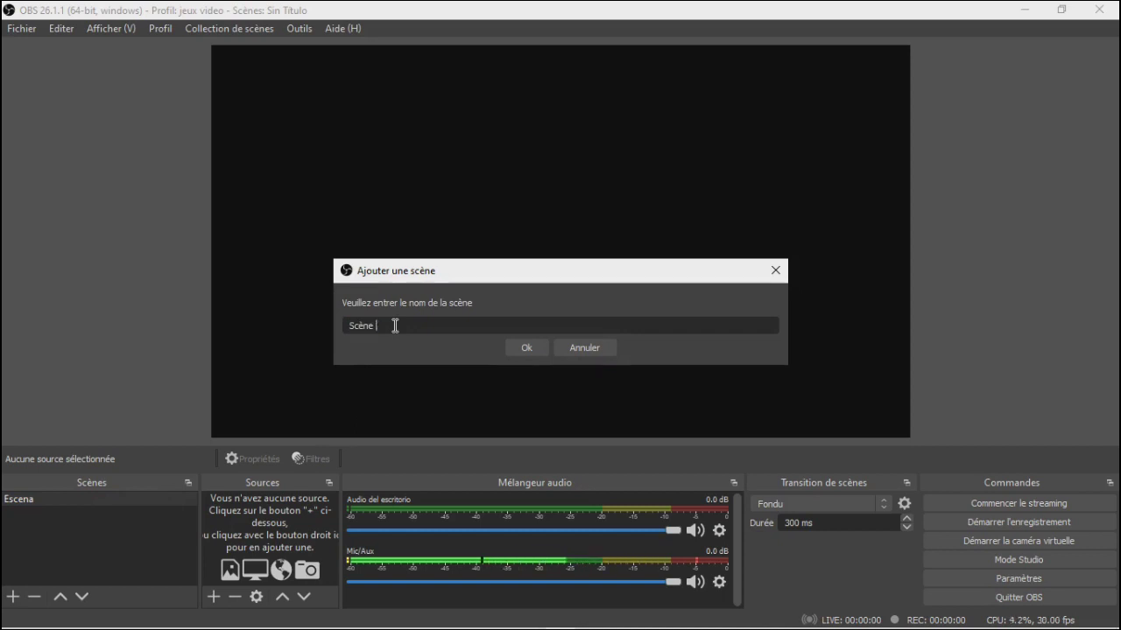
click(543, 352)
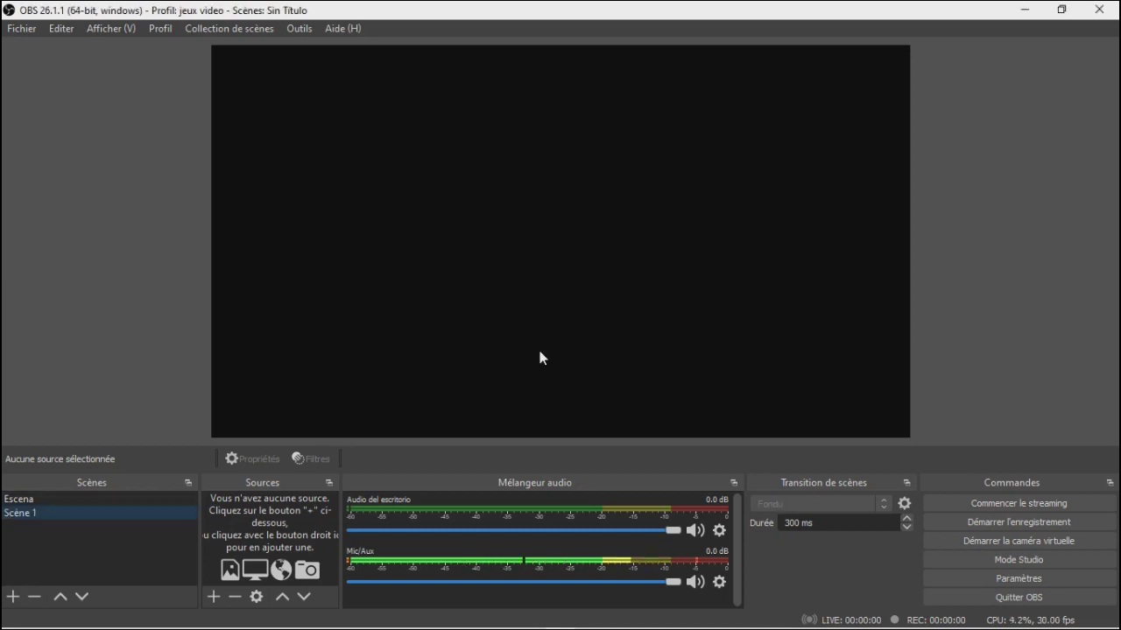
Rename the new scene as Pause
right_click(109, 521)
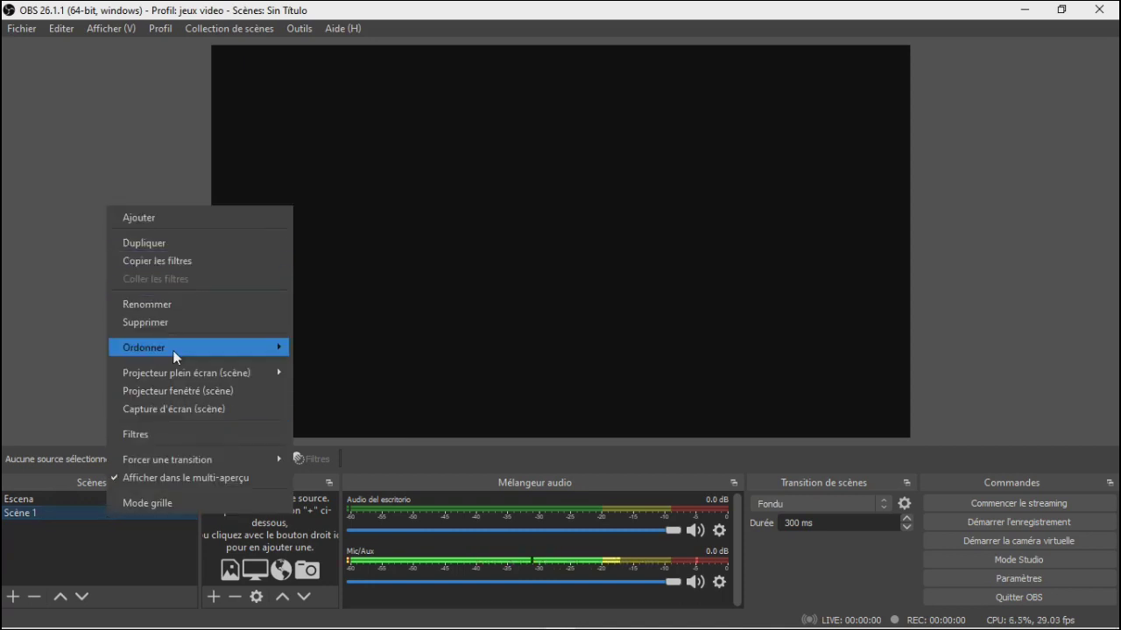
click(172, 306)
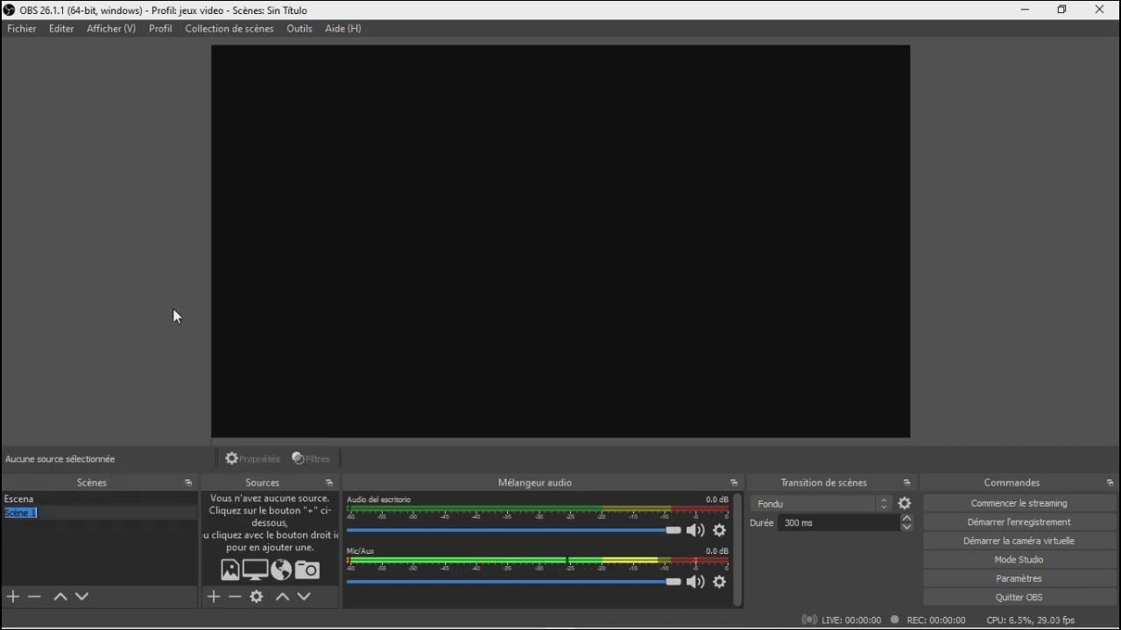
text(Pa)
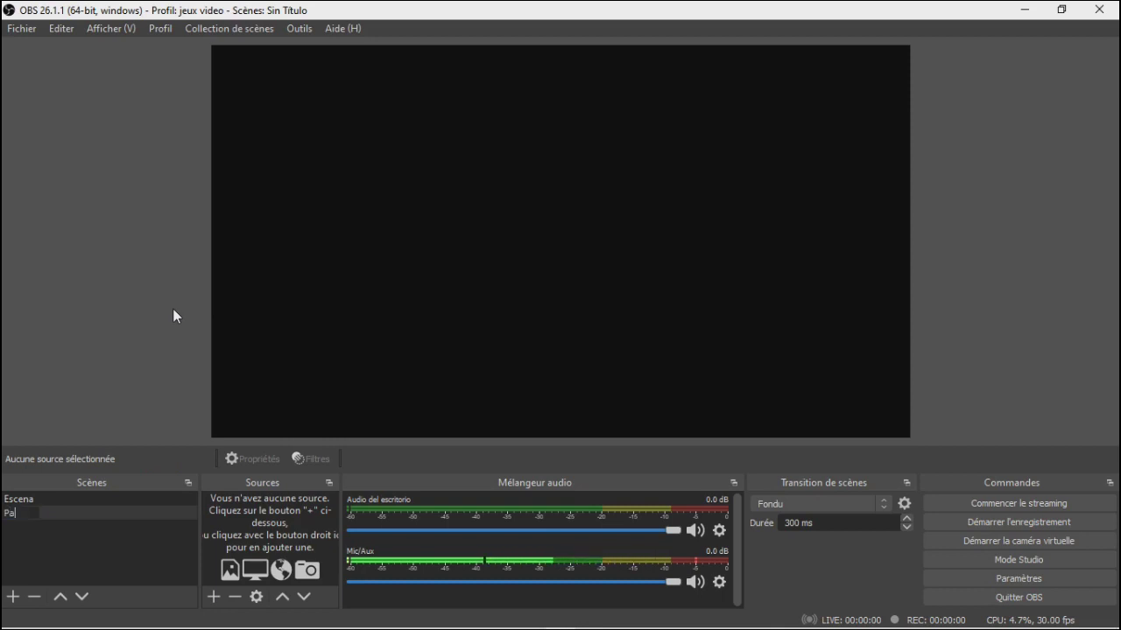
text(use)
key(Return)
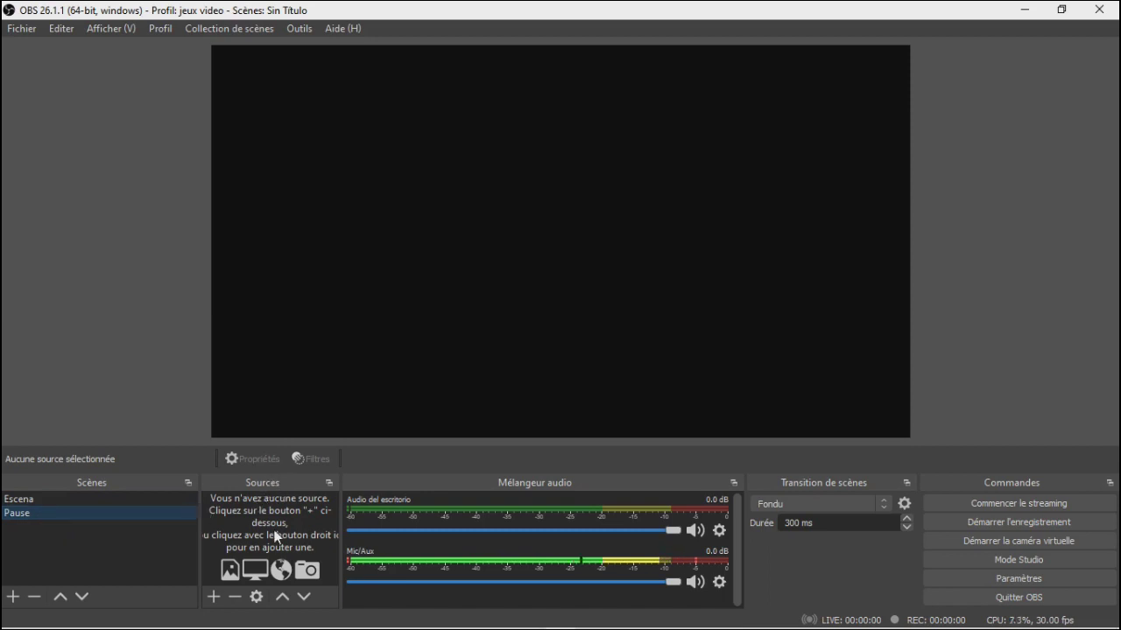
click(213, 597)
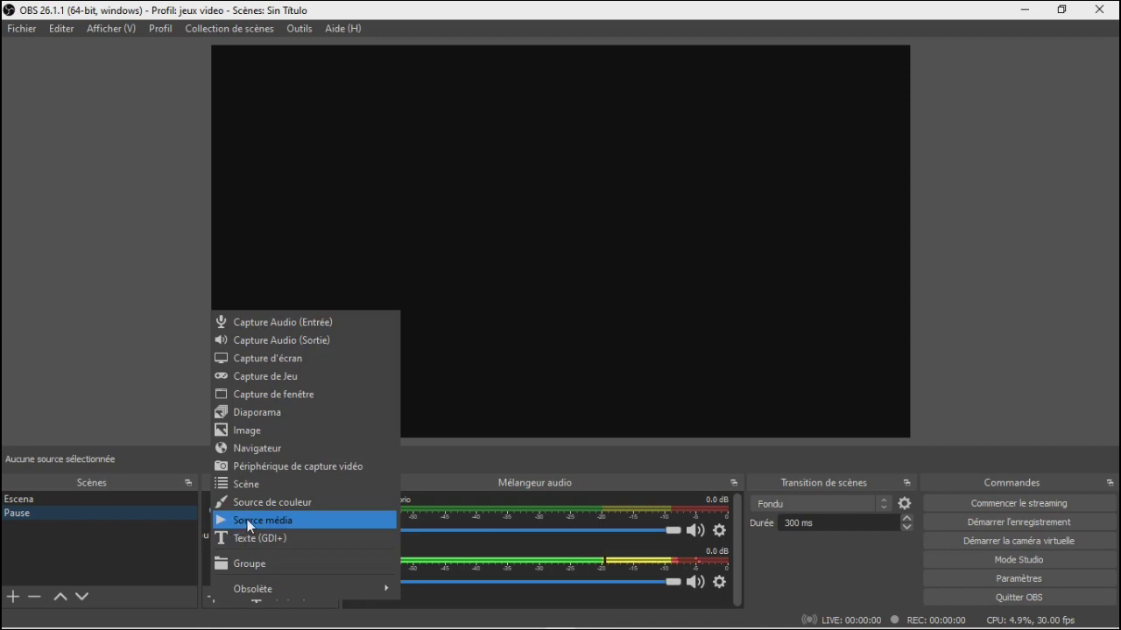
click(247, 520)
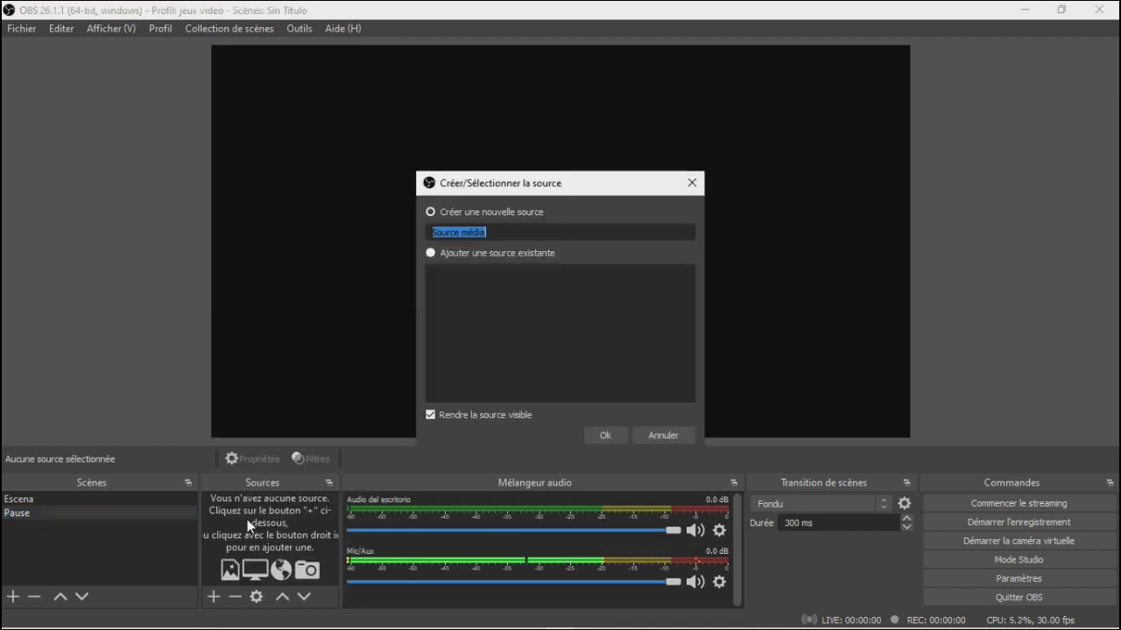
click(692, 184)
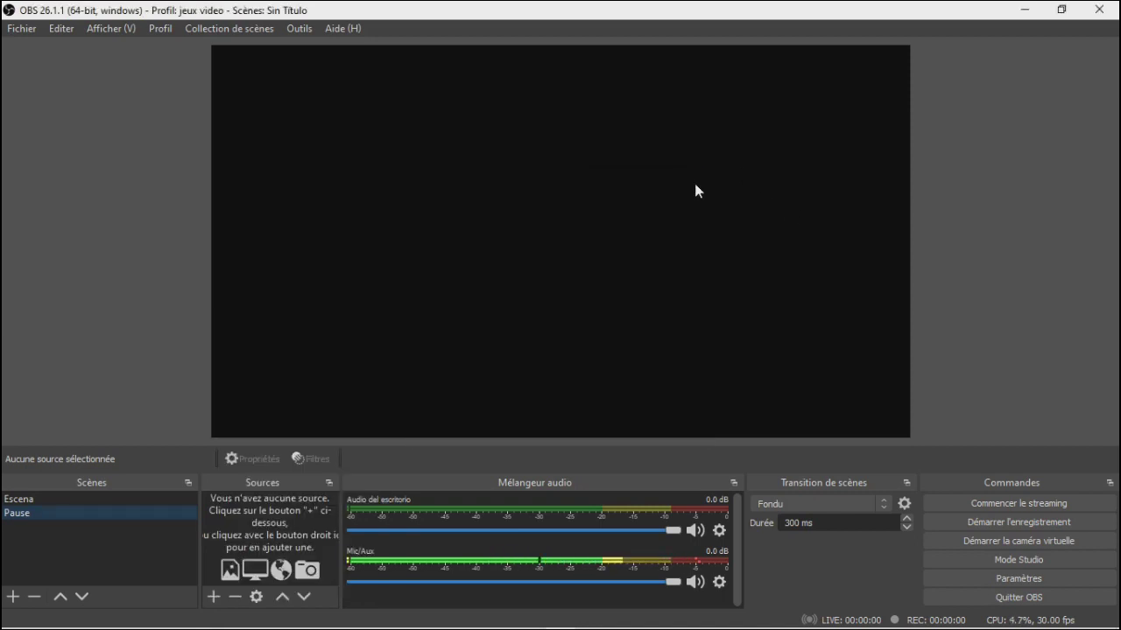
Create a new media source named intro in the Pause scene
click(214, 598)
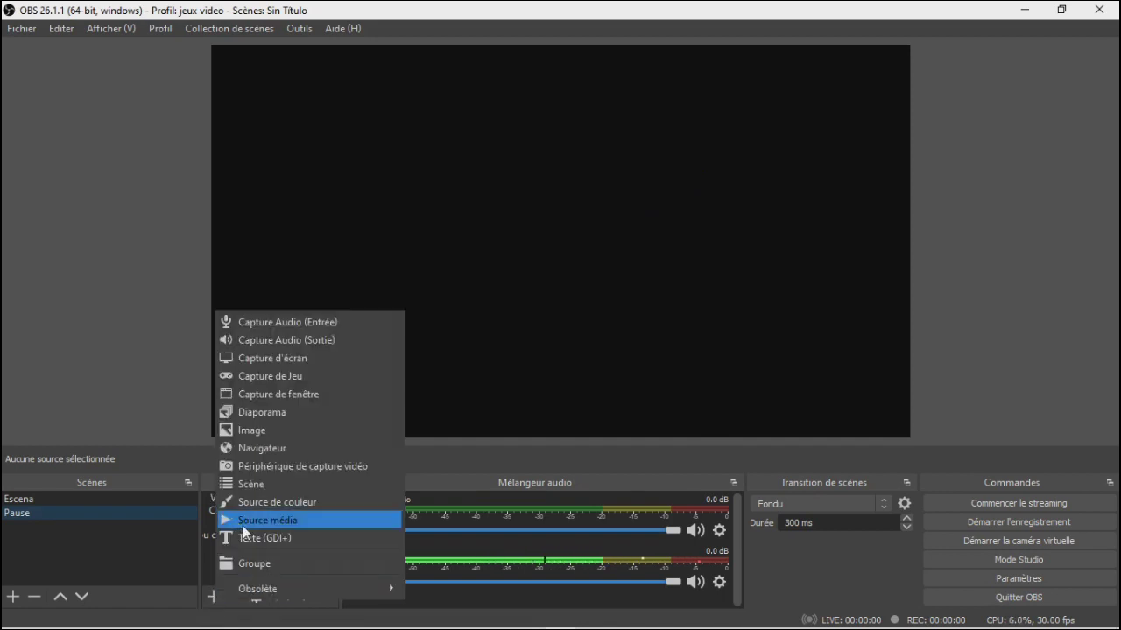
click(309, 522)
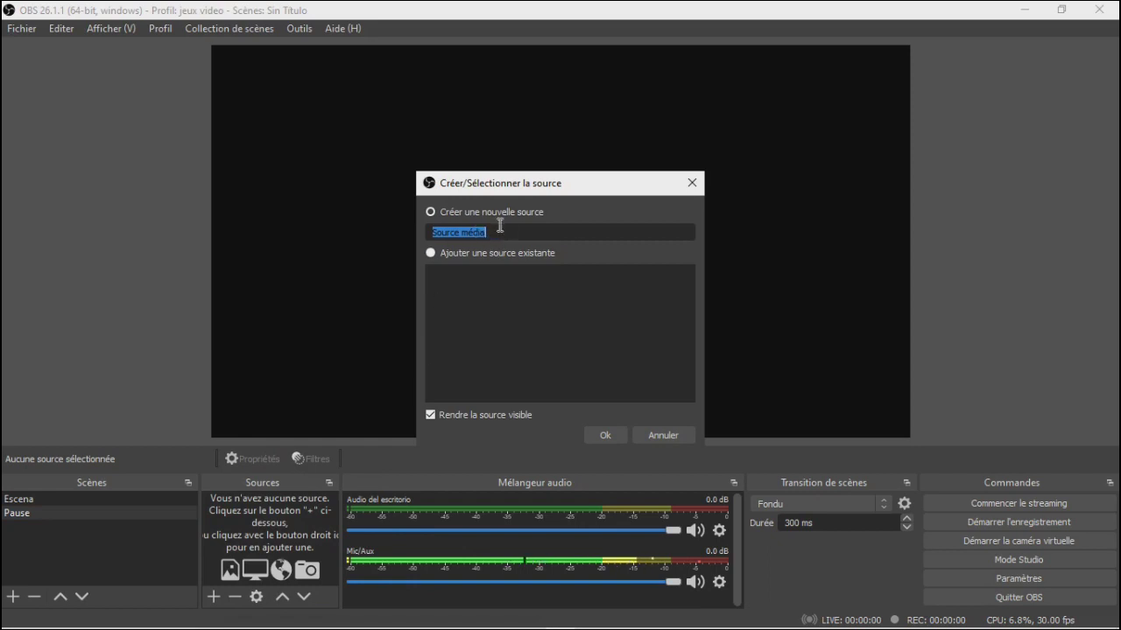
text(inr)
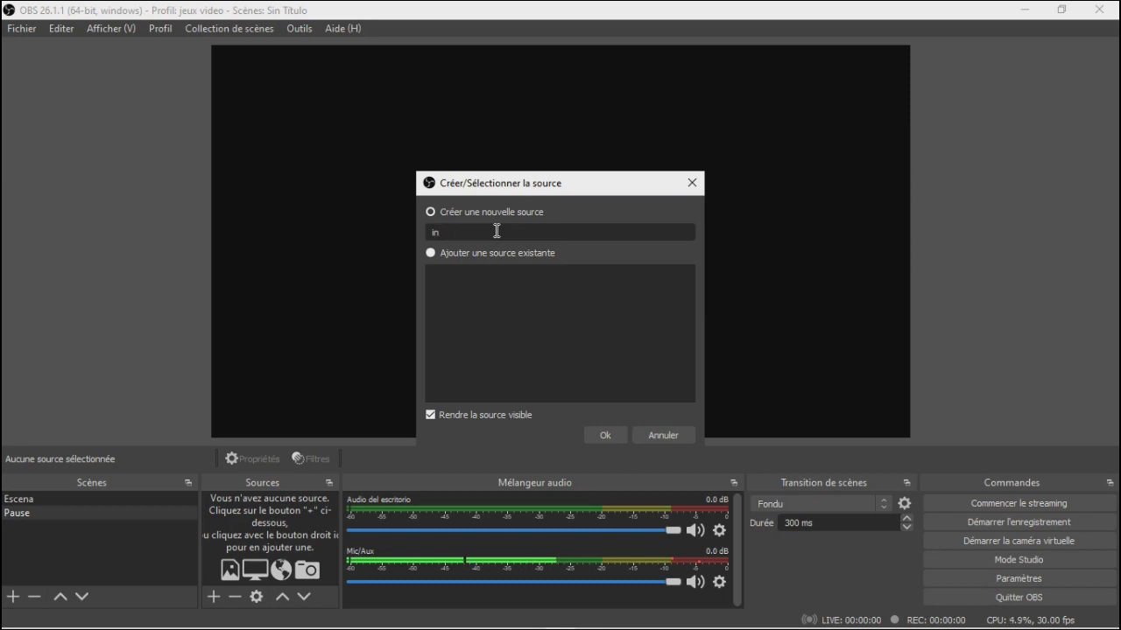
text(tro)
click(603, 435)
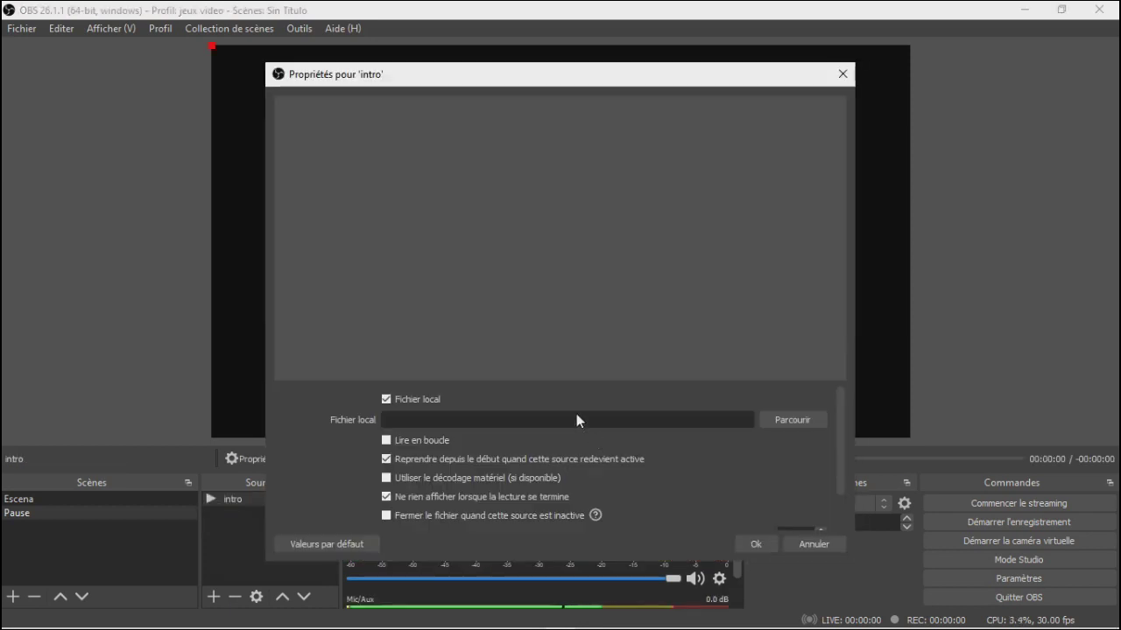
click(790, 421)
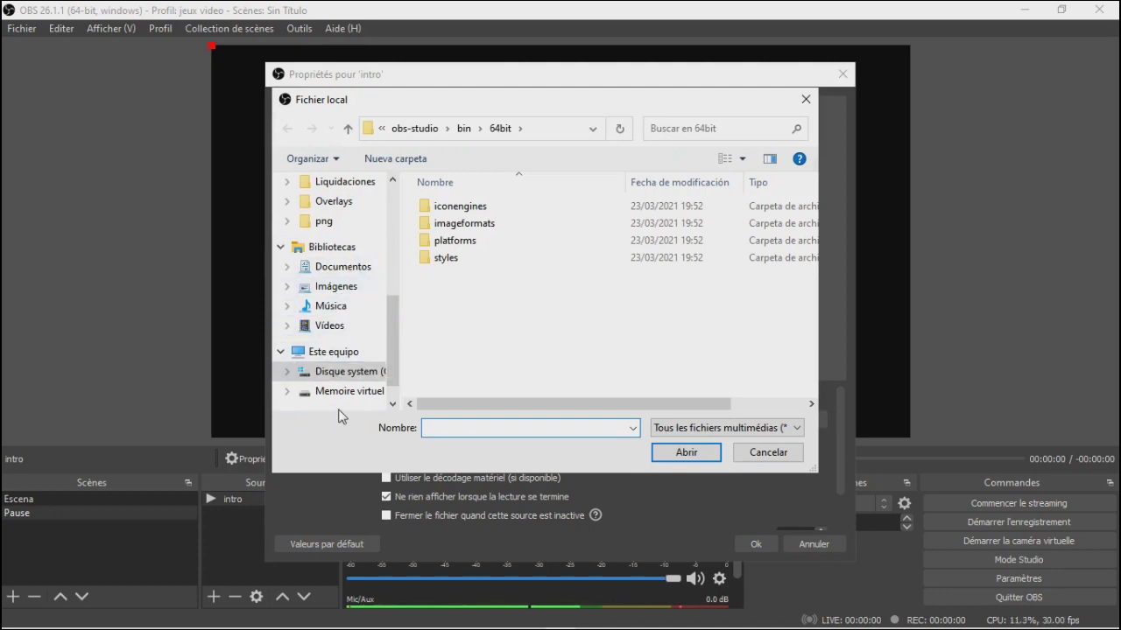
drag(390, 347, 399, 210)
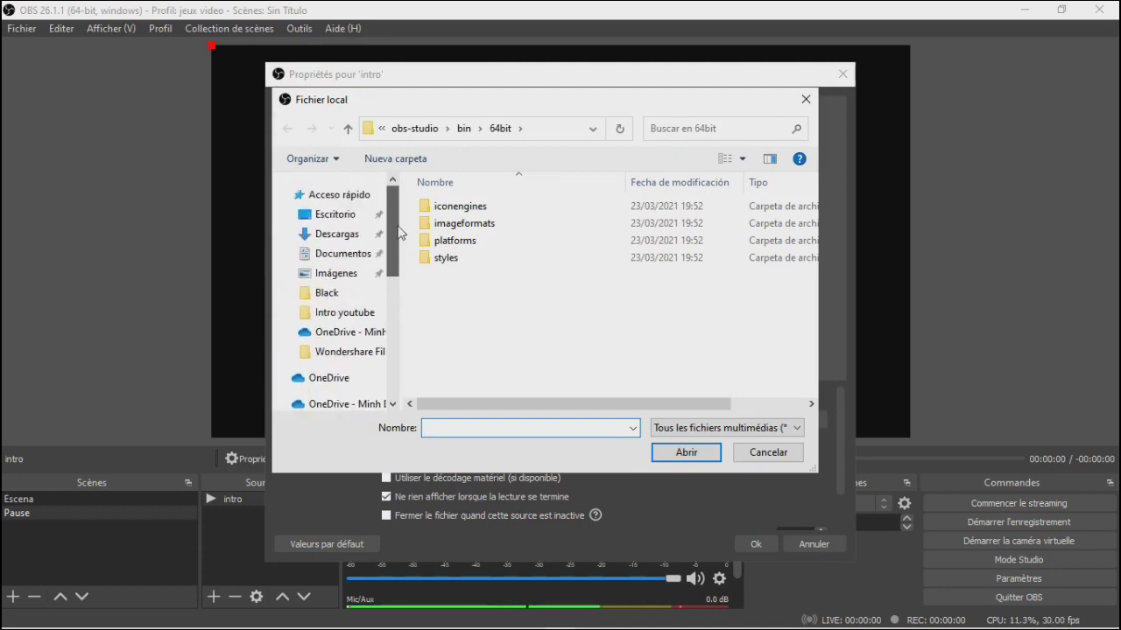
click(338, 238)
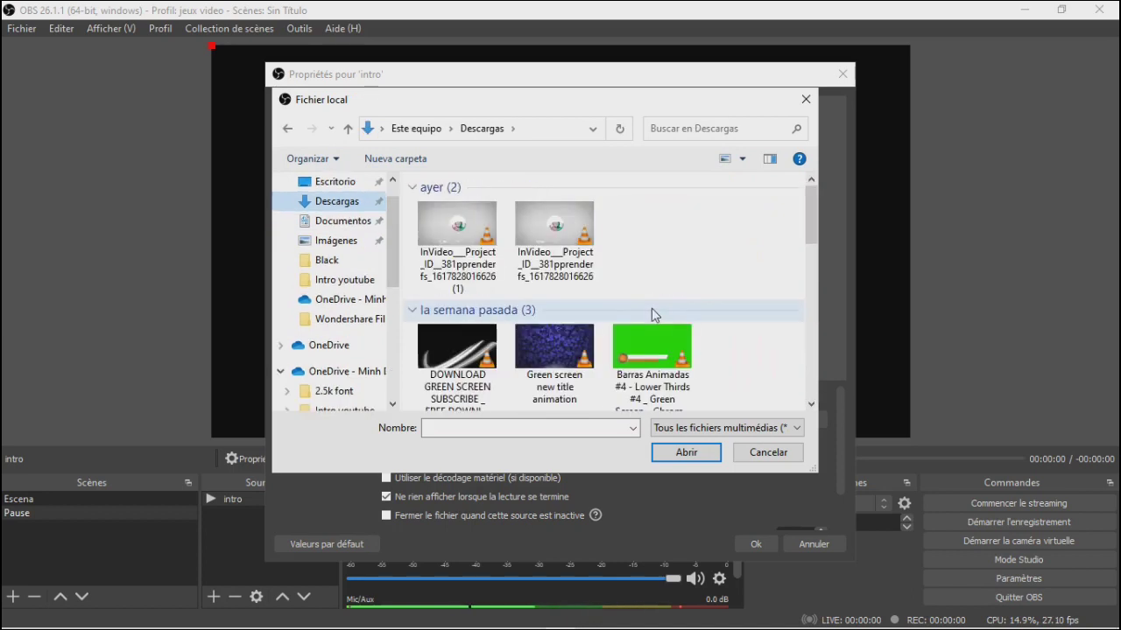
click(462, 354)
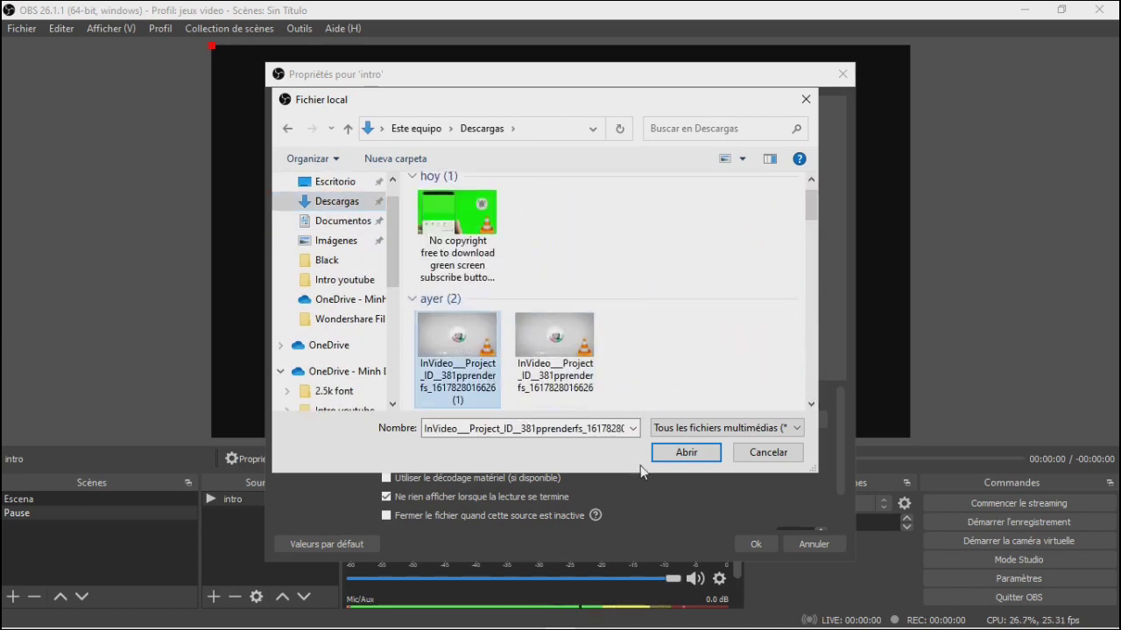
click(678, 454)
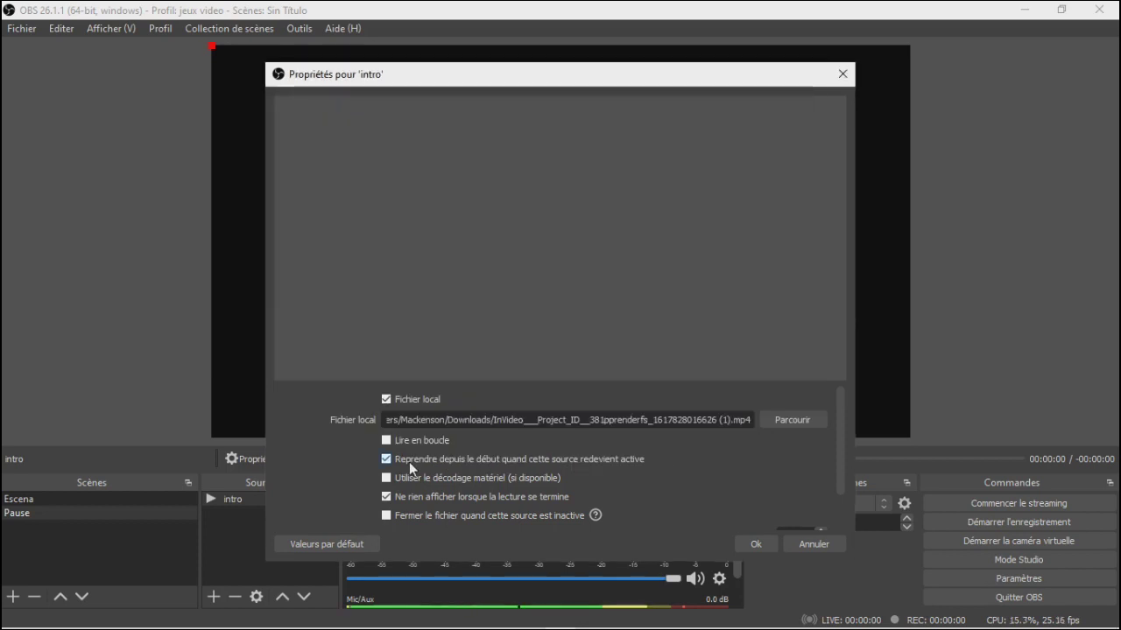
click(386, 441)
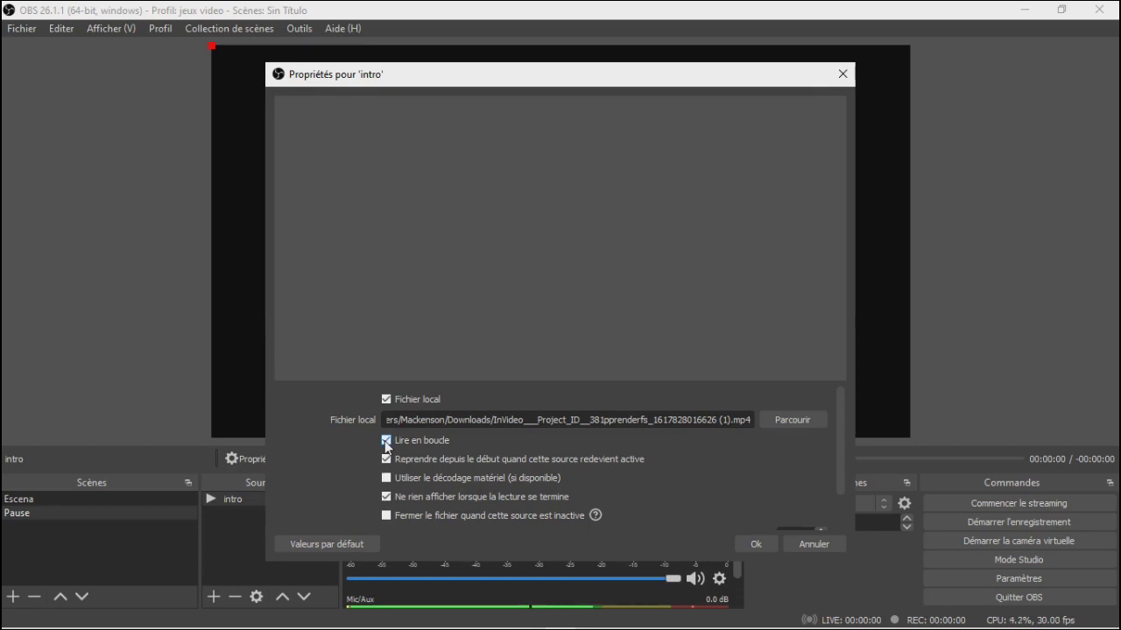
click(755, 546)
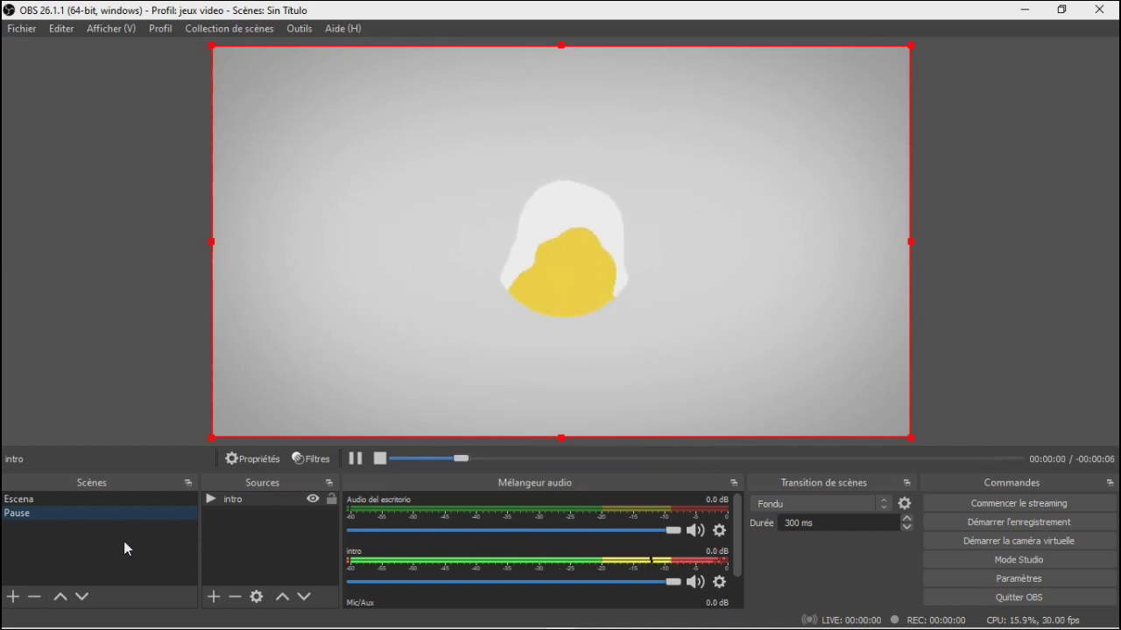
Add a scene named Scène 2 and create a media source named overlay in it
click(13, 596)
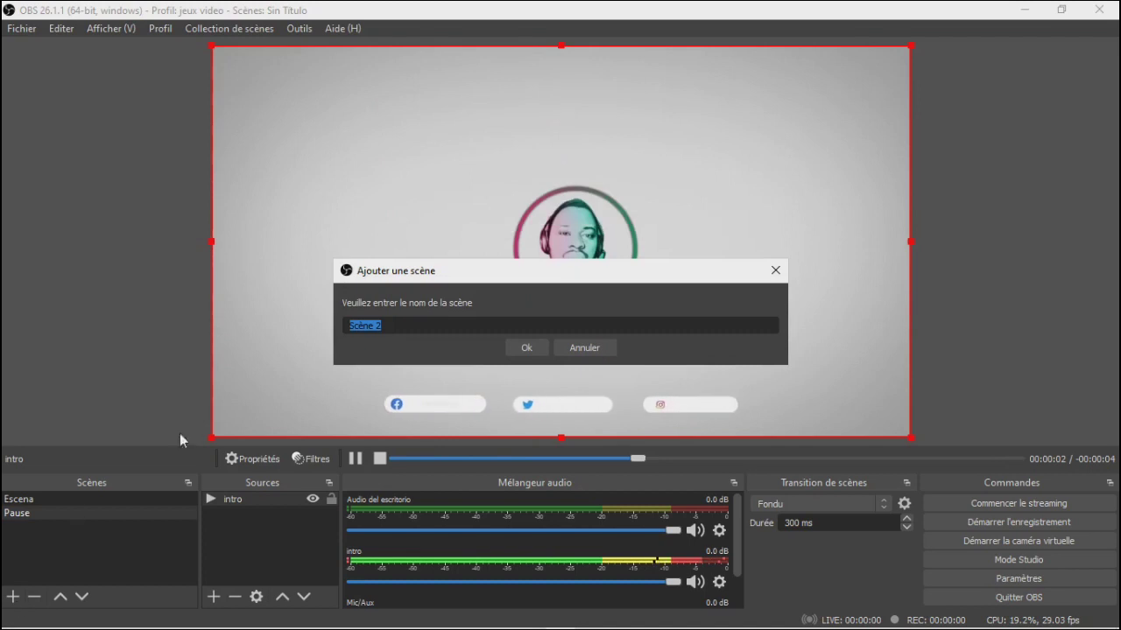
click(524, 351)
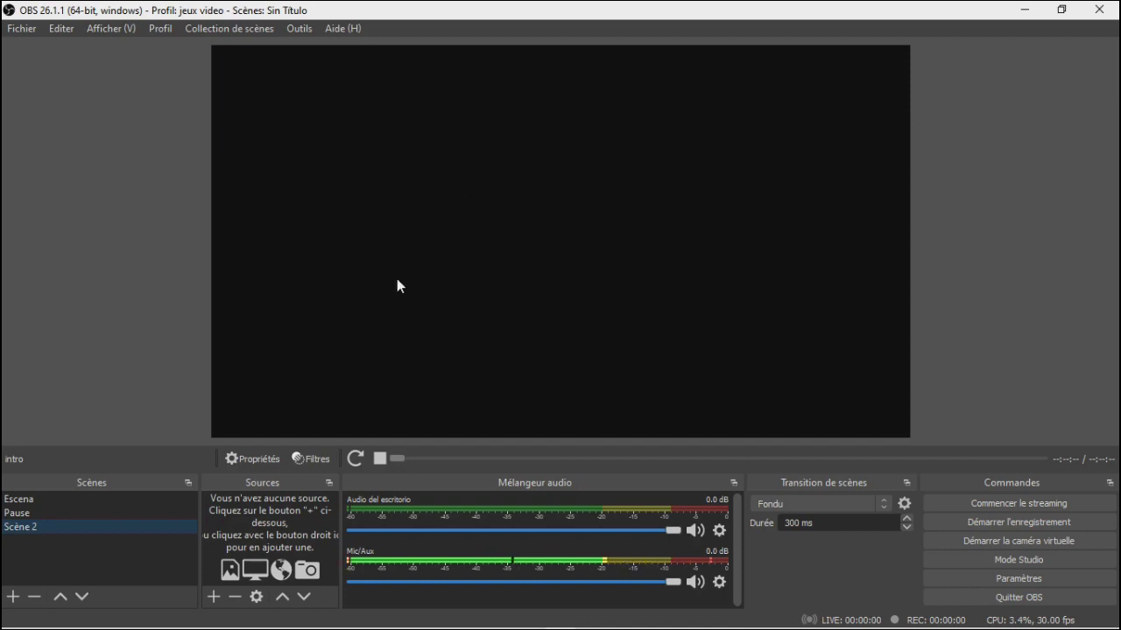
click(215, 597)
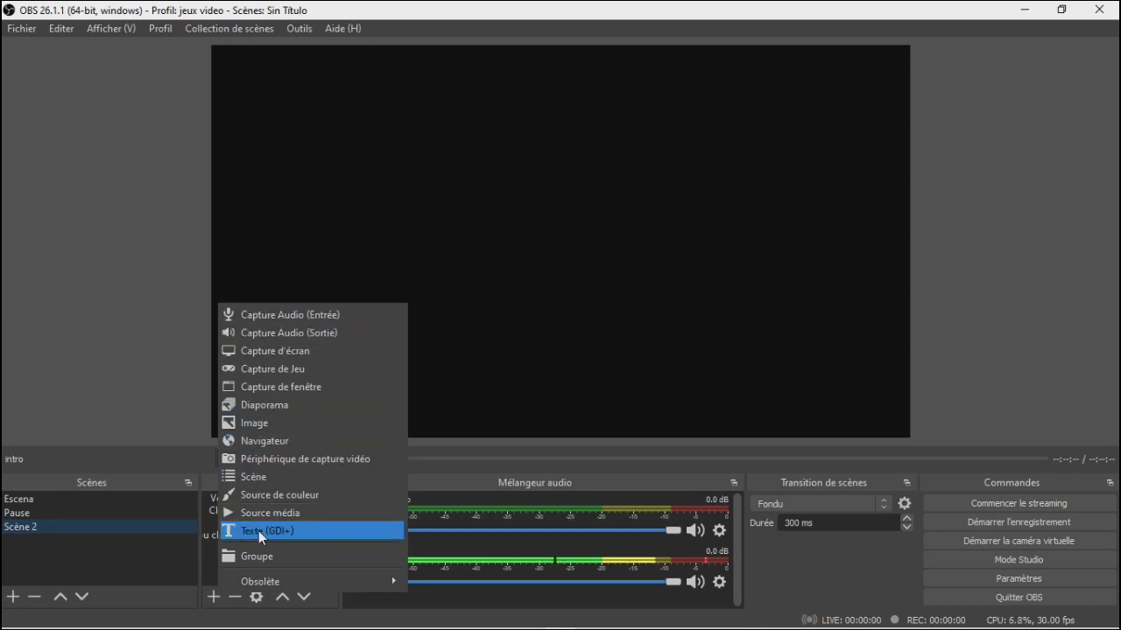
click(216, 600)
click(215, 599)
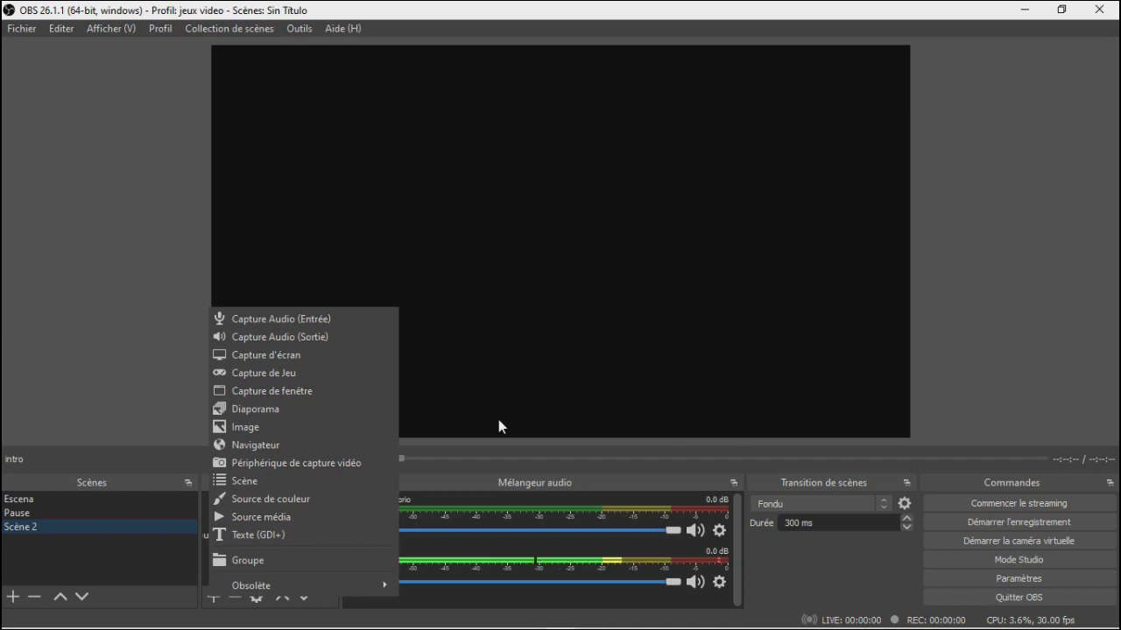
click(256, 518)
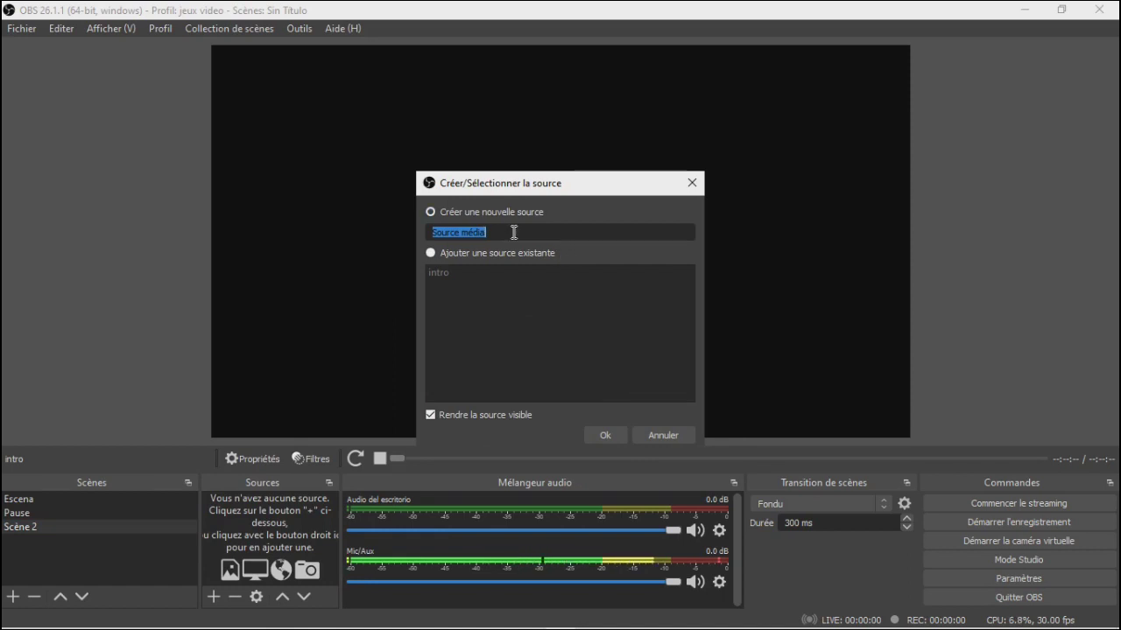
text(overl)
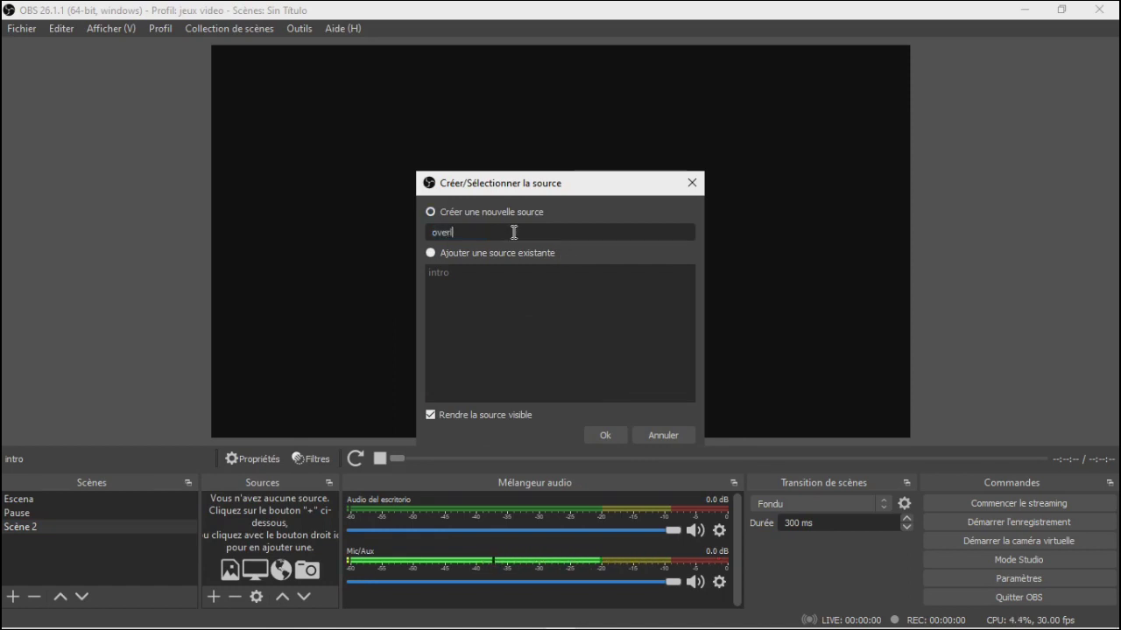
text(ay)
click(603, 434)
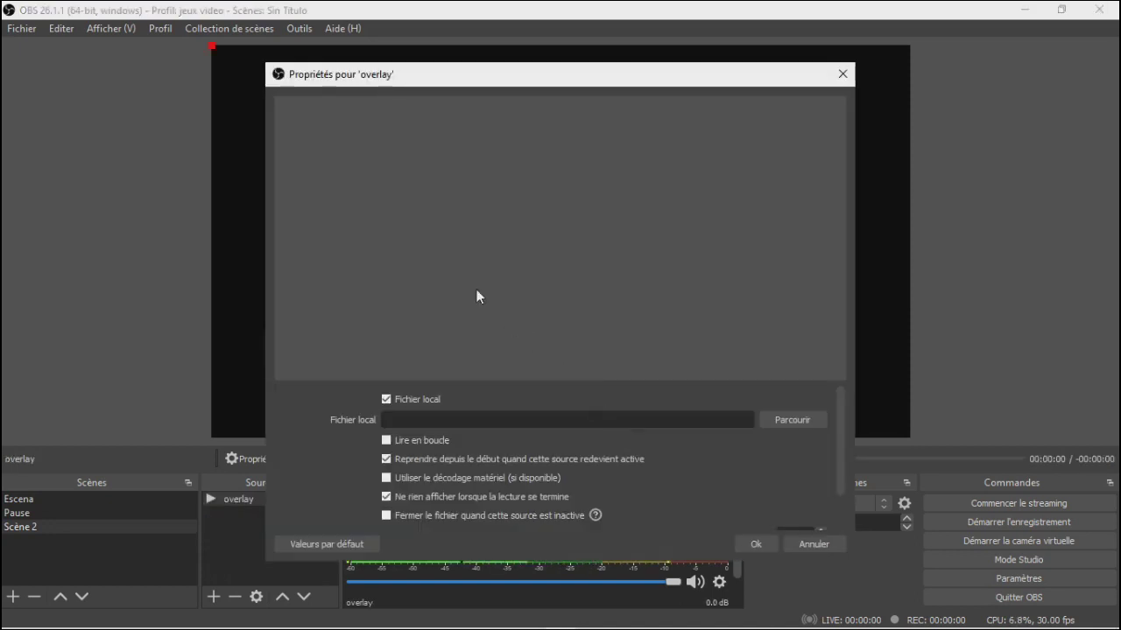
Load 43.webm from the Black folder of PACK OVERLAYS into the overlay source and enable loop playback
click(809, 421)
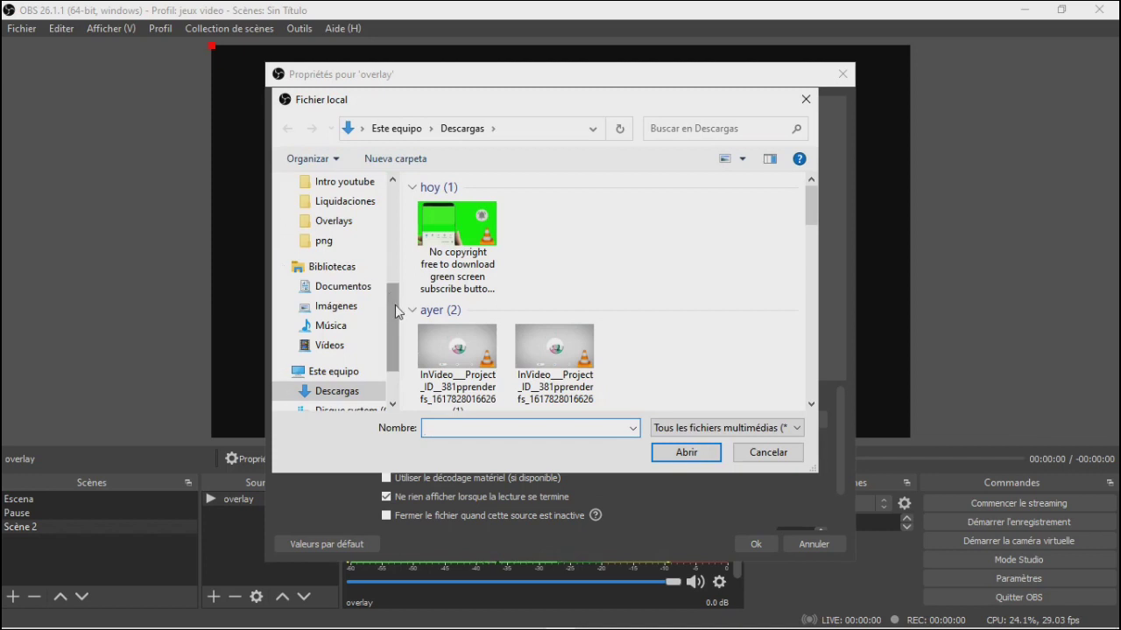
scroll(395, 308, up, 2)
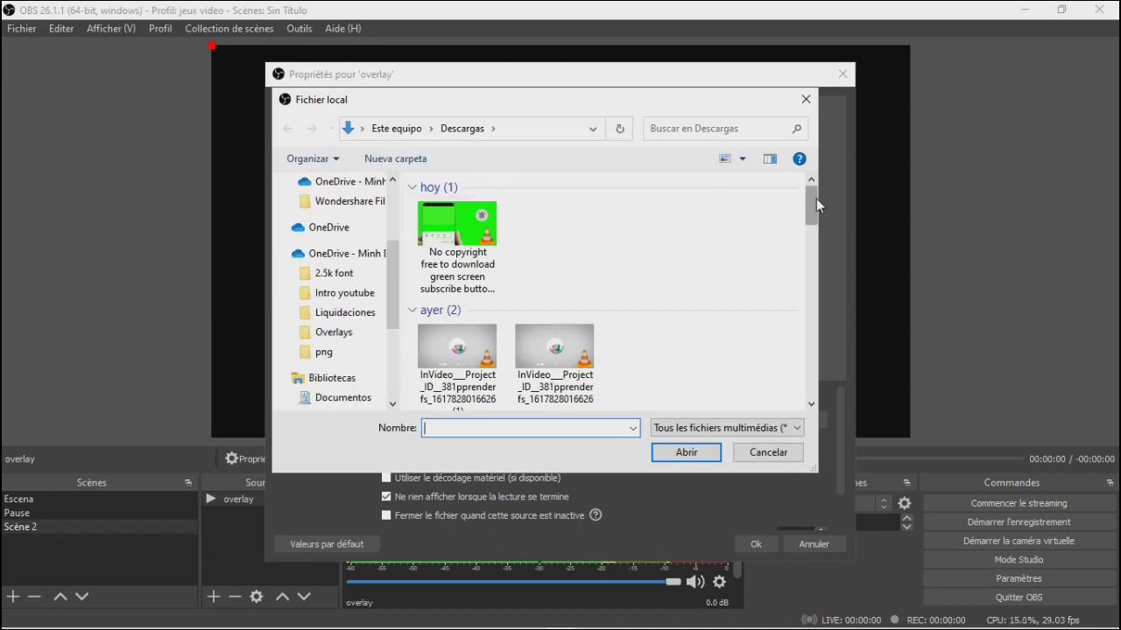
drag(816, 198, 818, 361)
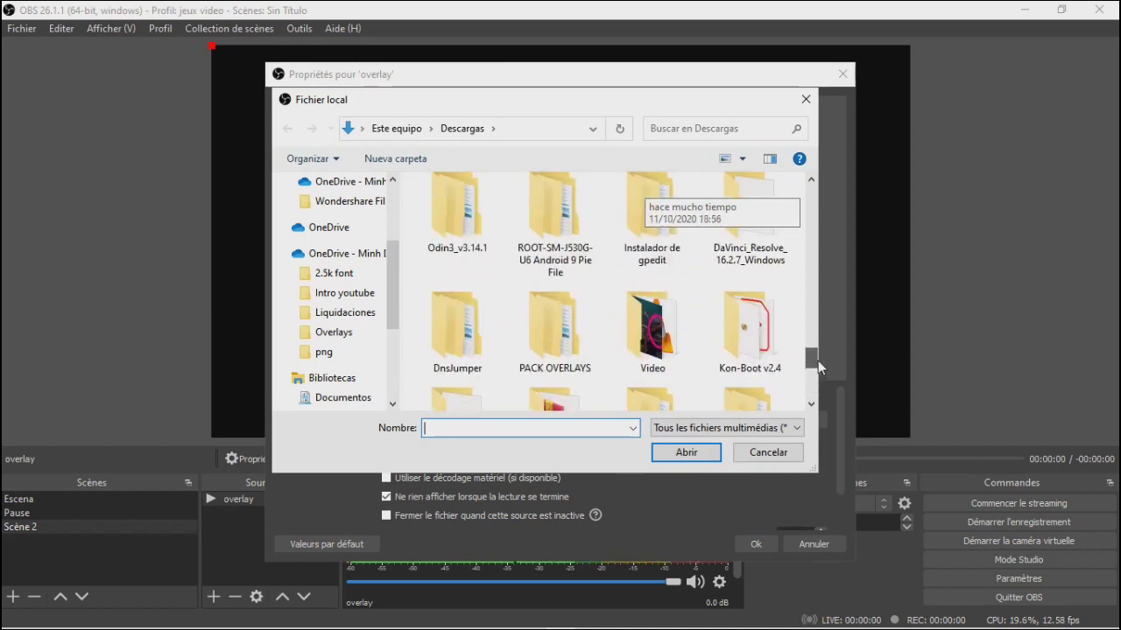
double_click(552, 331)
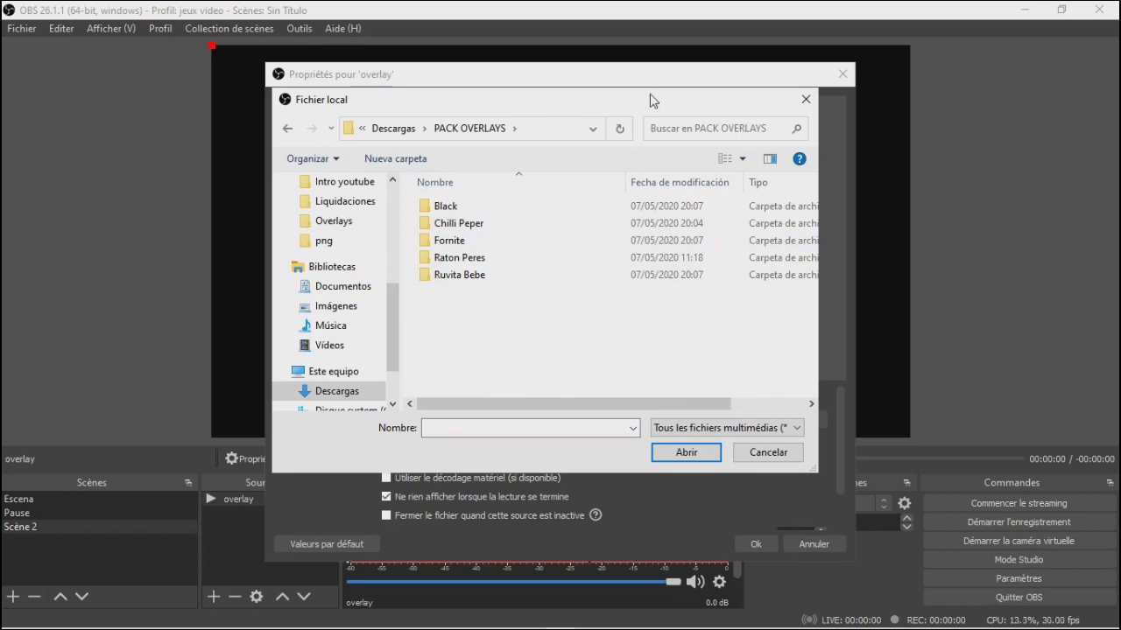
drag(650, 99, 627, 74)
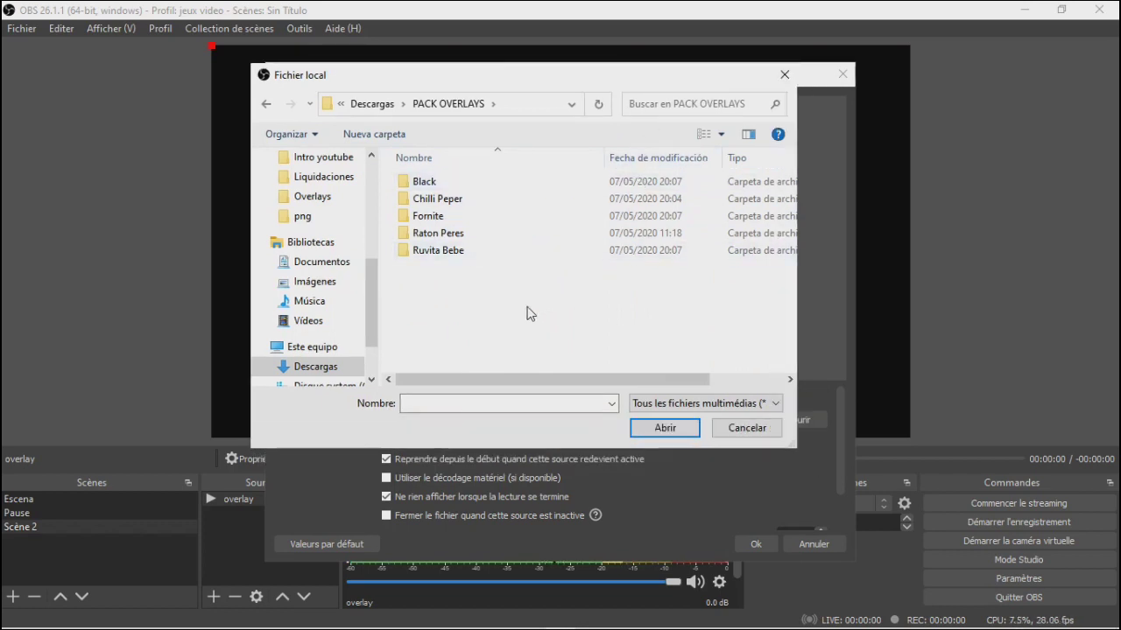
double_click(460, 181)
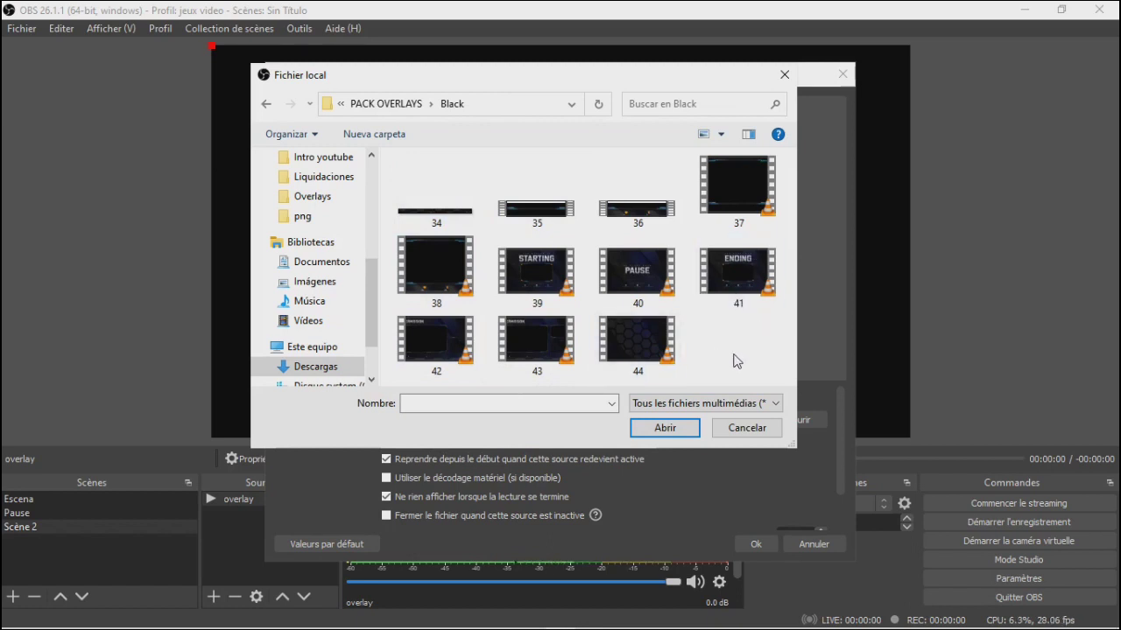
click(536, 346)
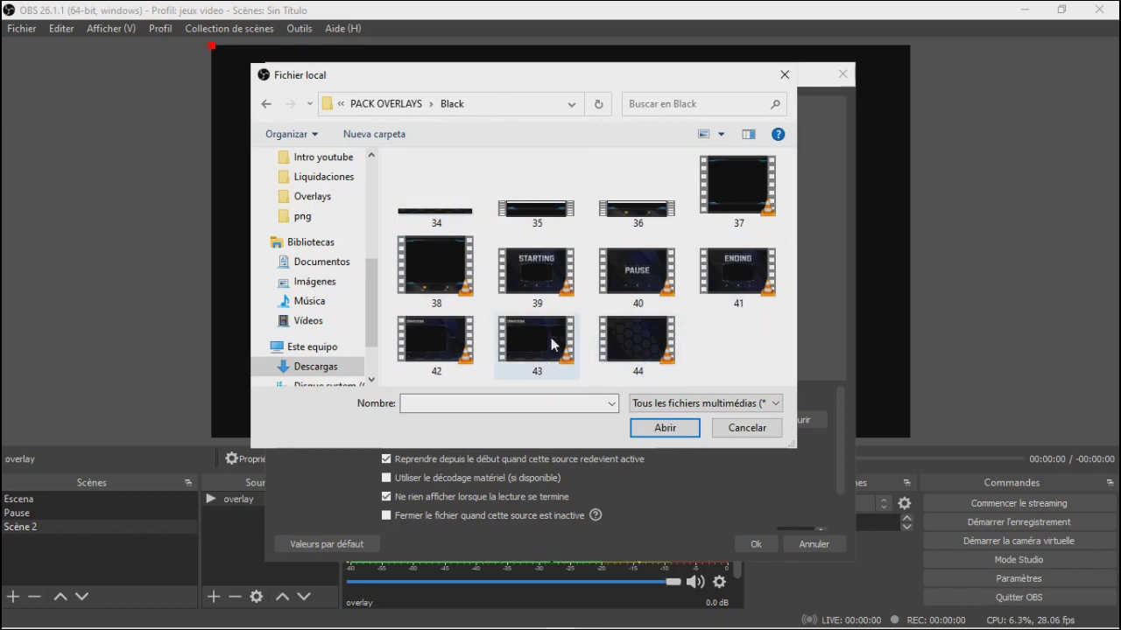
click(663, 429)
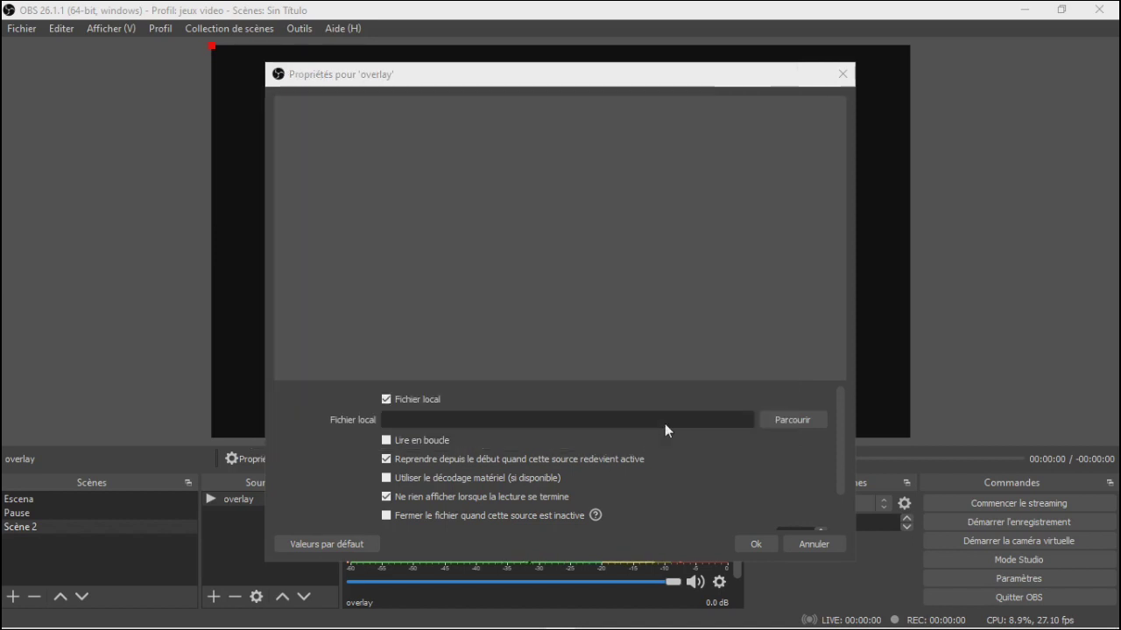
click(387, 442)
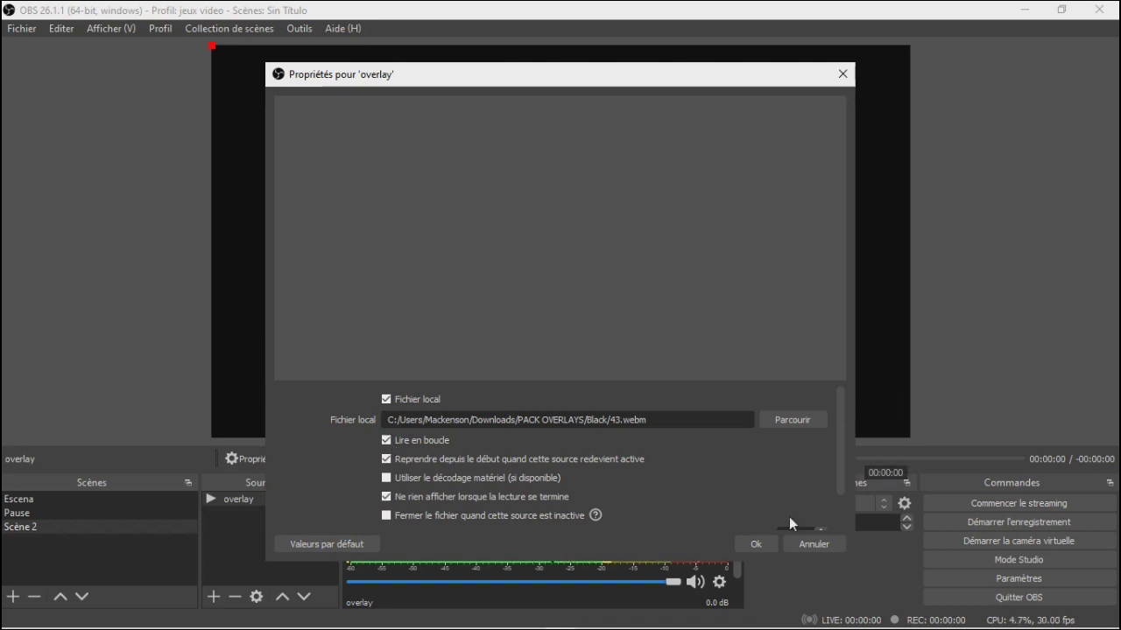
click(756, 545)
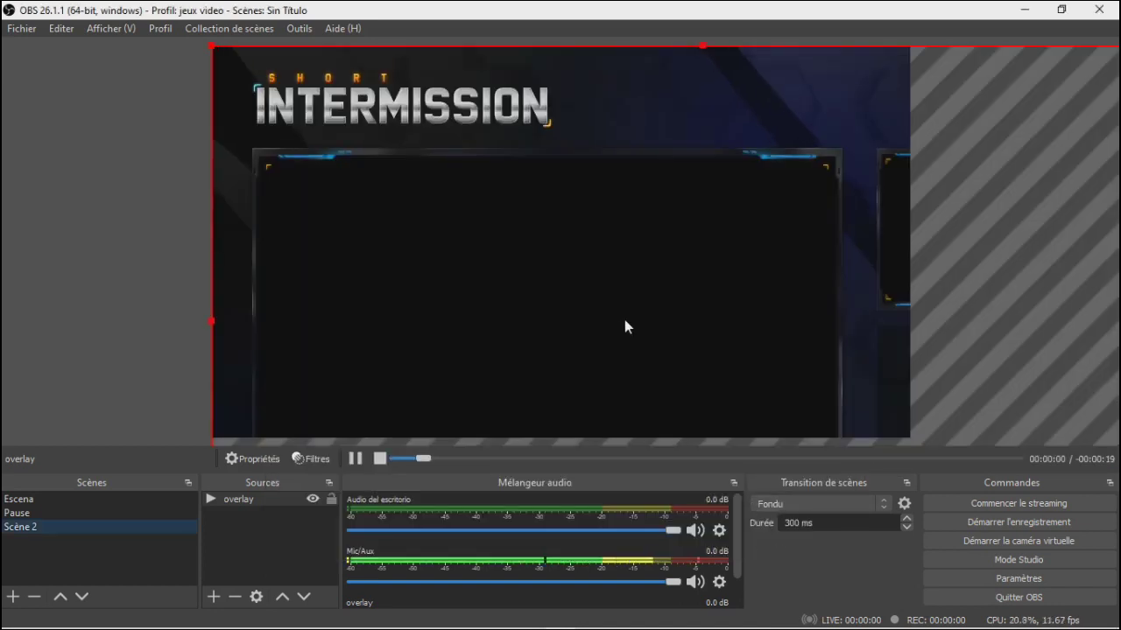
Fit the overlay source to the full canvas of Scène 2
drag(807, 281, 727, 230)
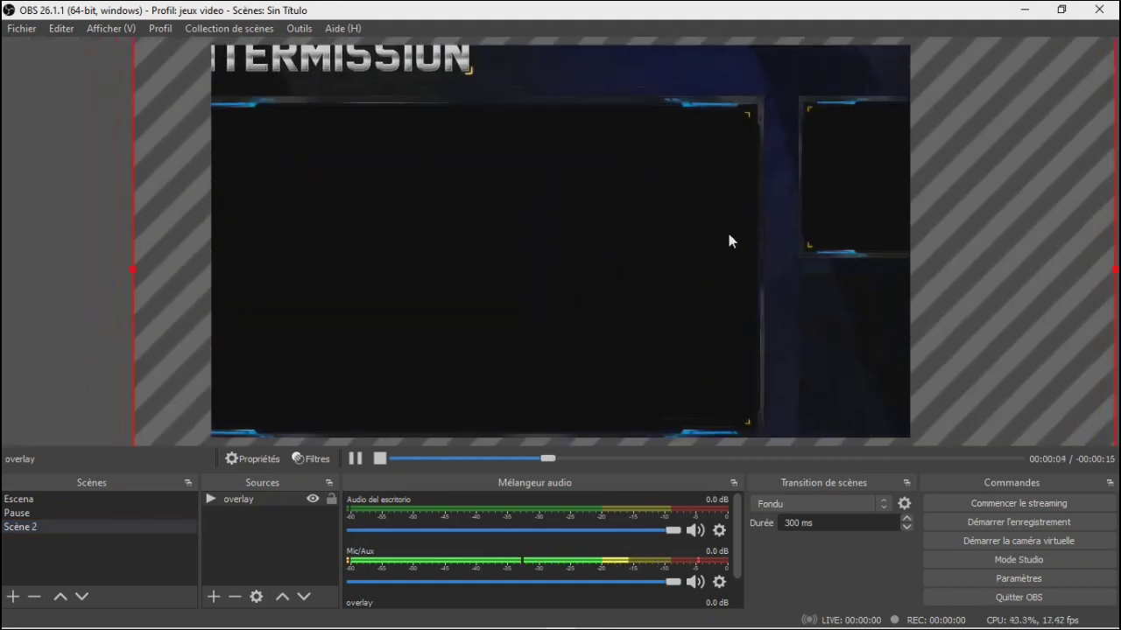
key(ctrl+f)
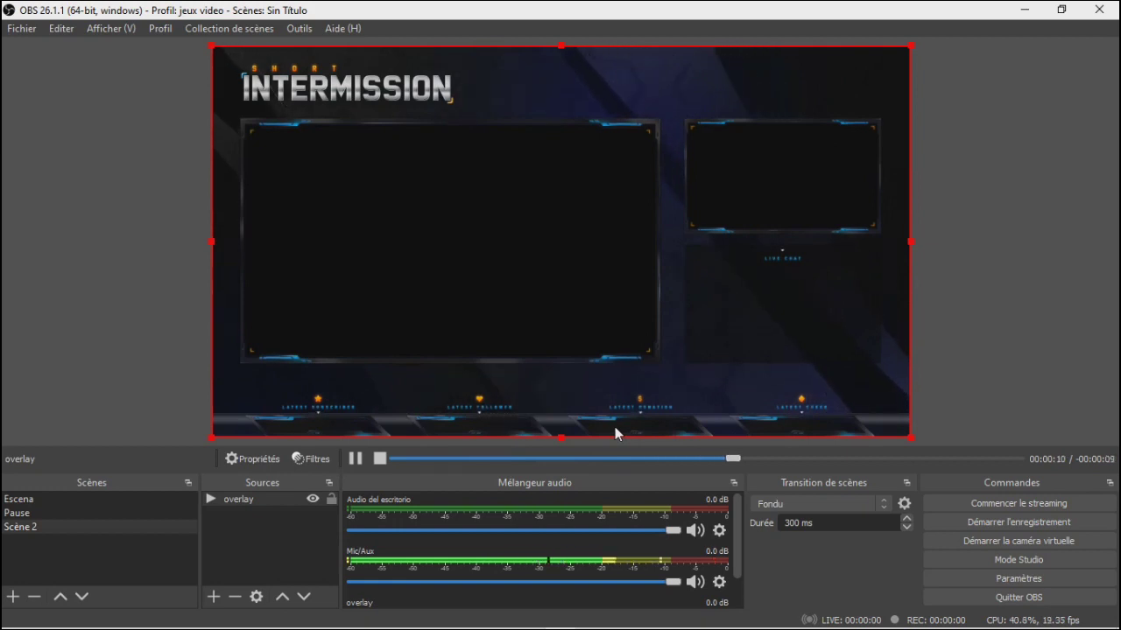
click(1079, 216)
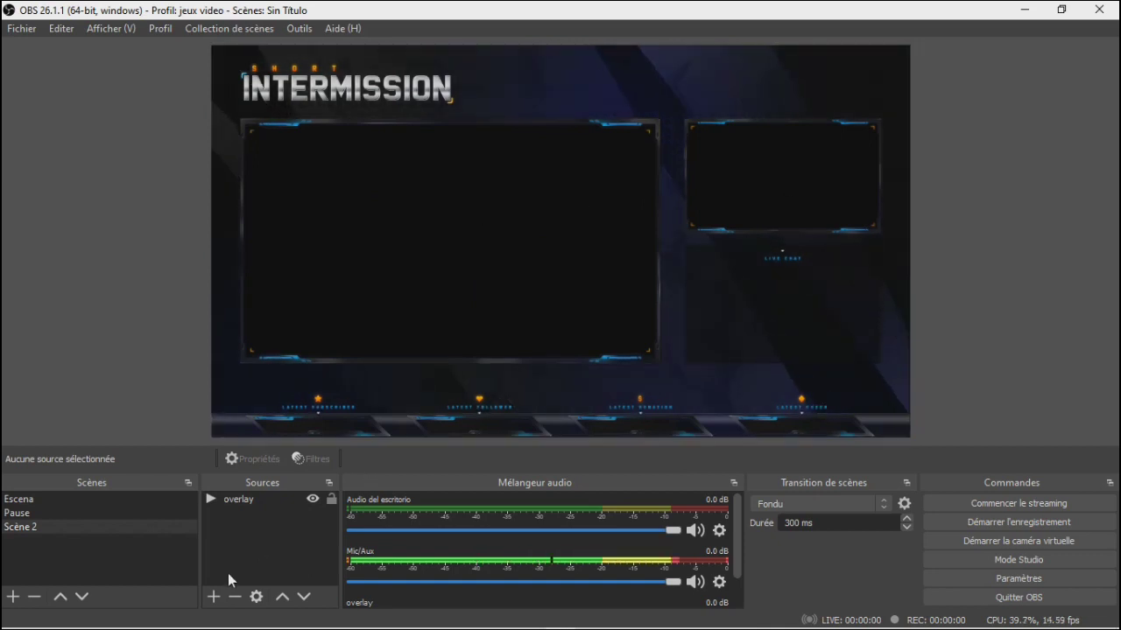
Add a new display capture source named Capture d'écran to Scène 2, using Écran 1 with cursor capture enabled
click(214, 597)
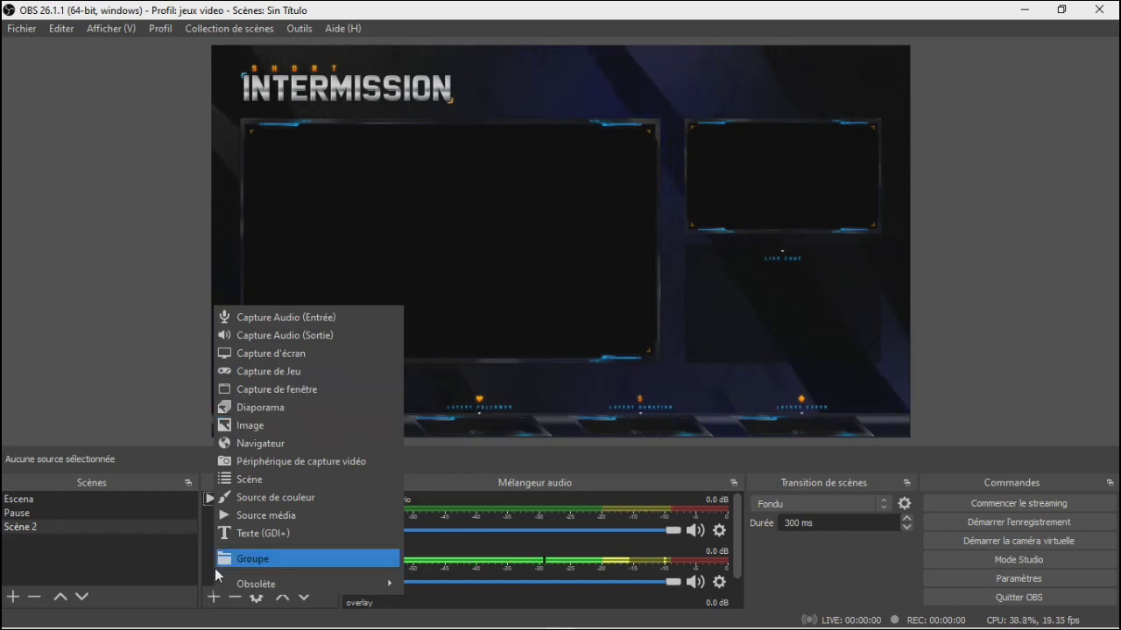
mouse_move(135, 625)
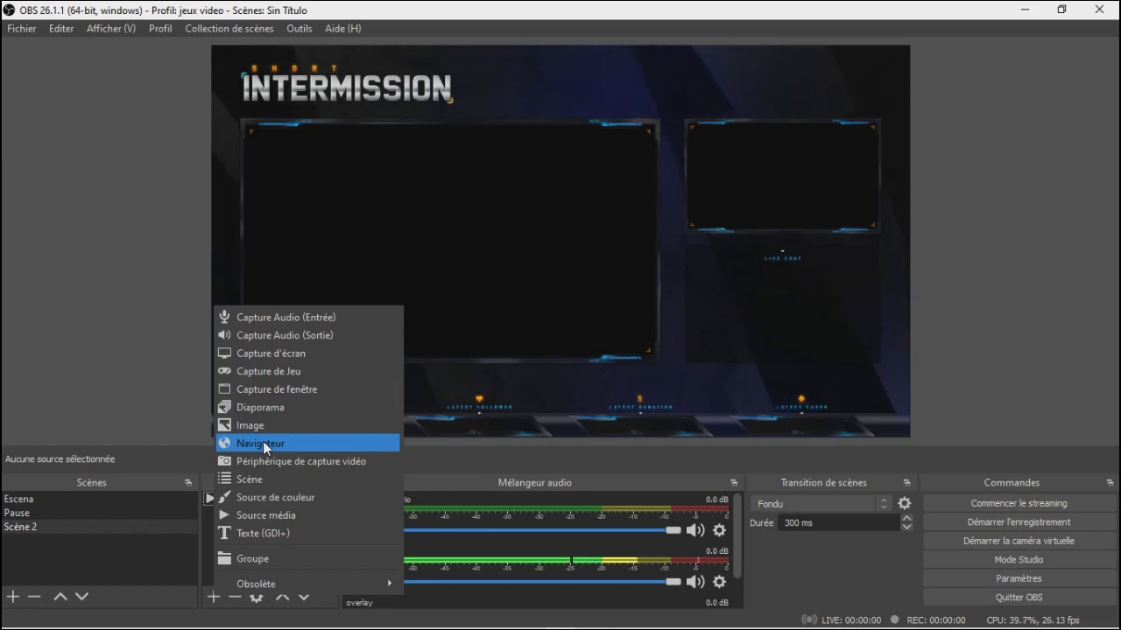
click(279, 353)
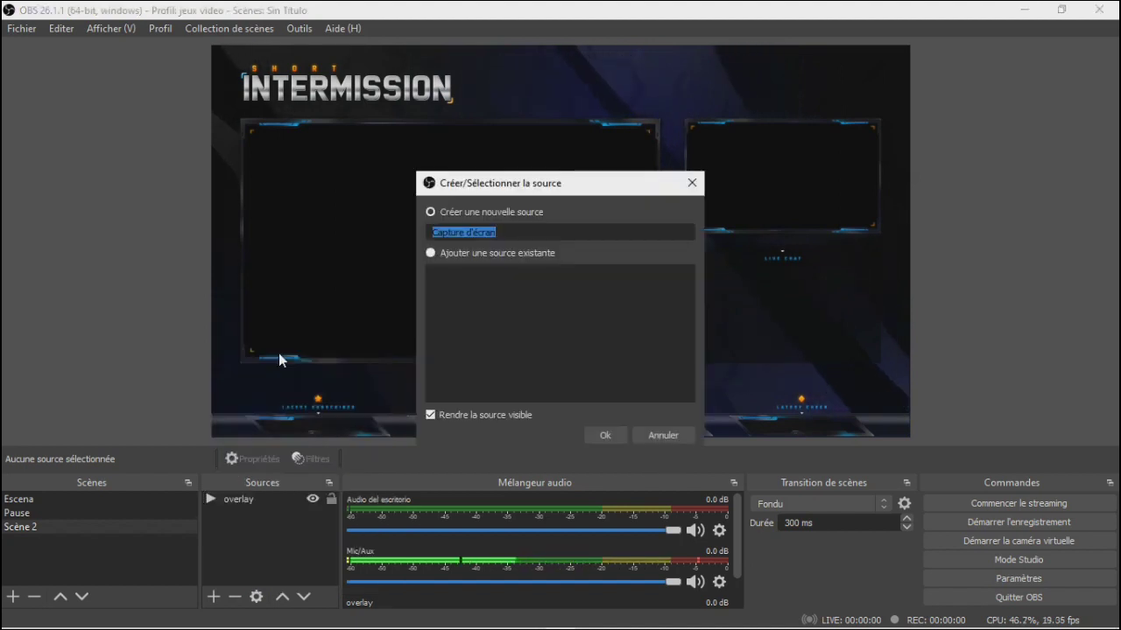
click(600, 435)
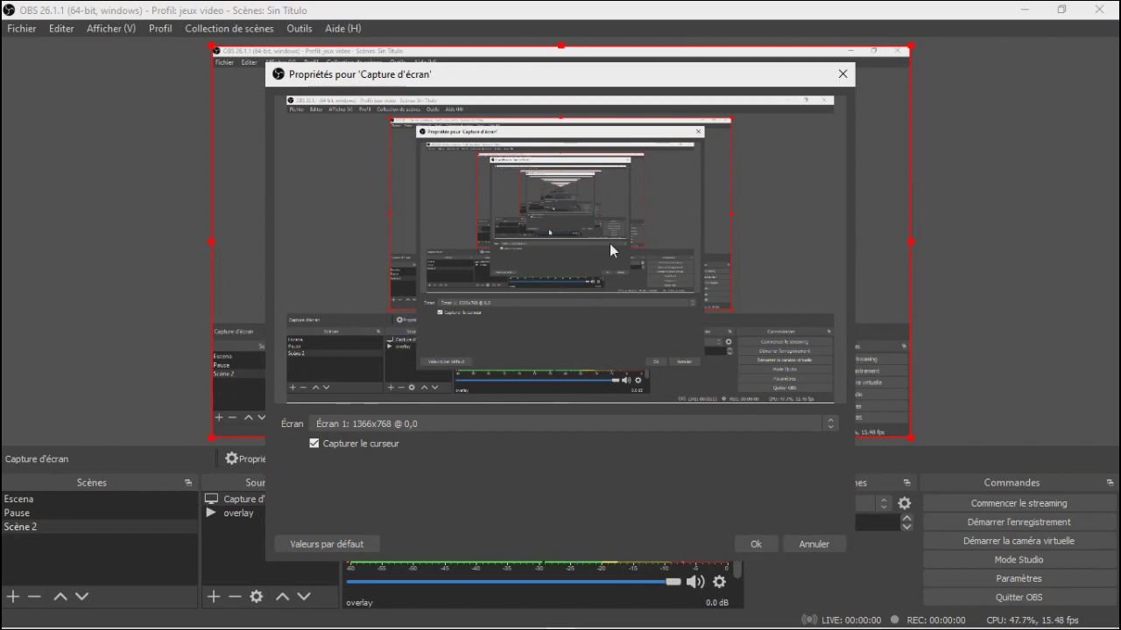
click(314, 445)
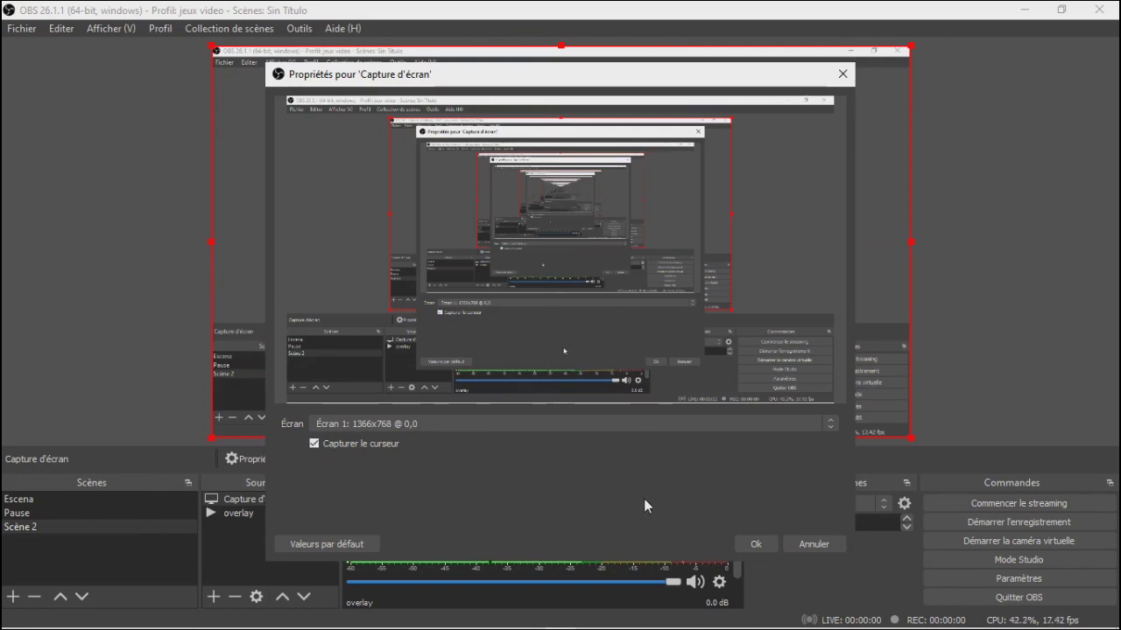
click(753, 544)
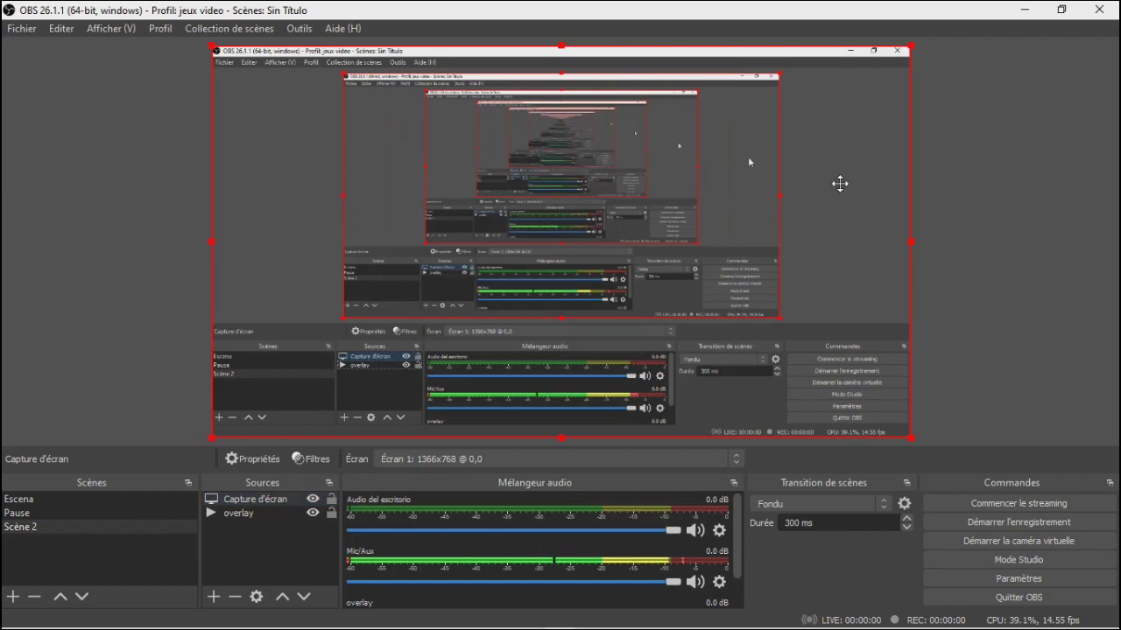
Scale down the Capture d'écran source and position it over the large frame of the intermission overlay
drag(839, 183, 805, 262)
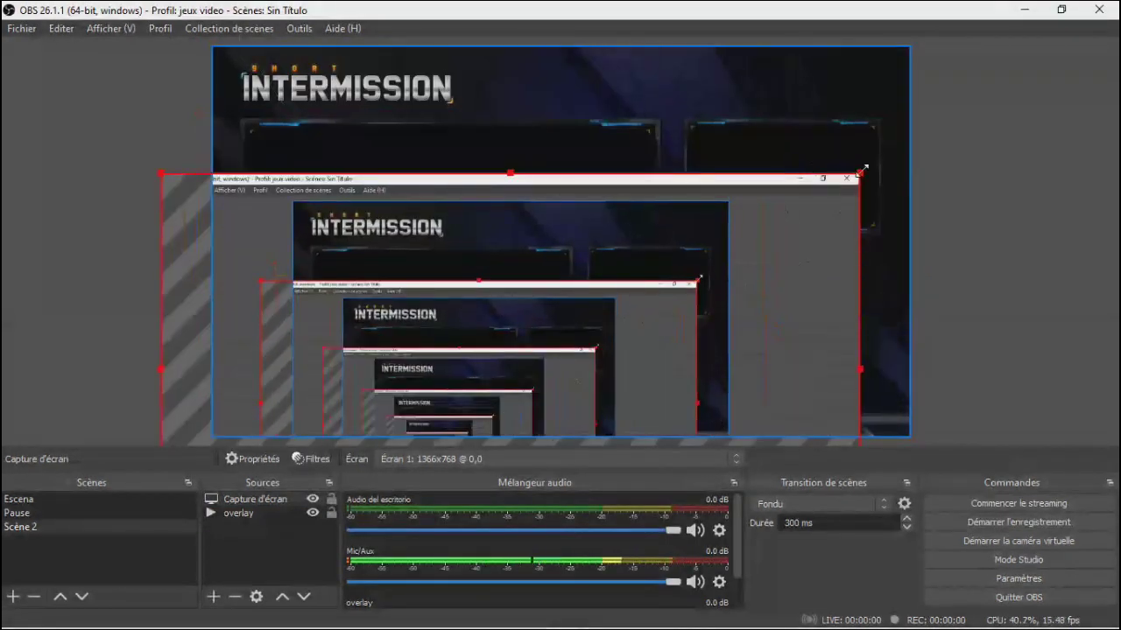
drag(862, 168, 625, 283)
drag(580, 313, 636, 202)
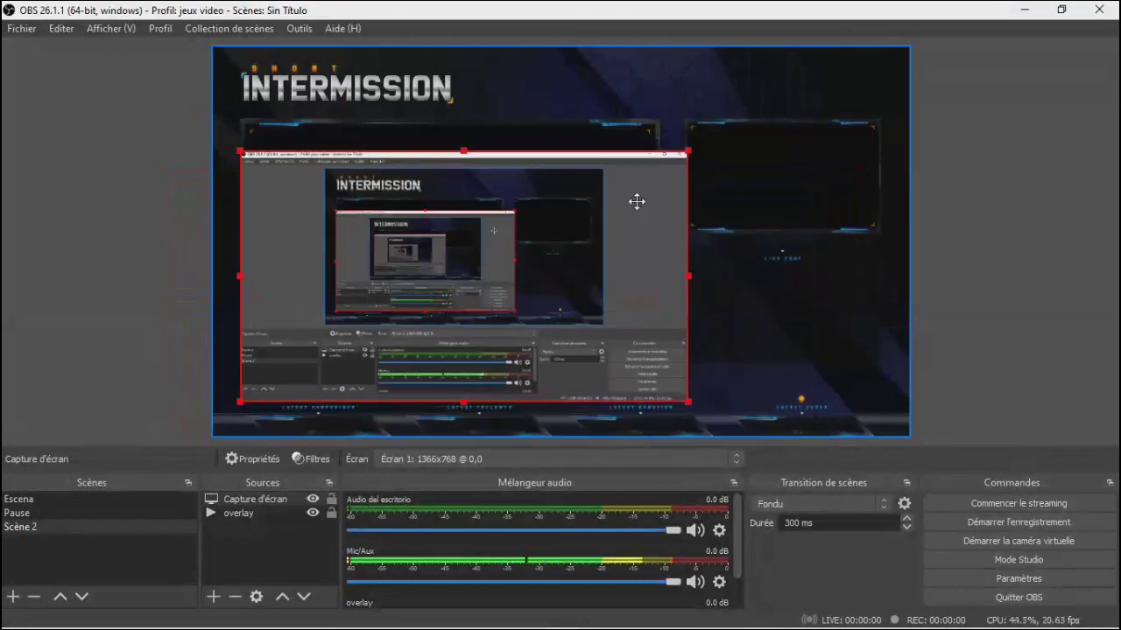
drag(593, 238, 598, 211)
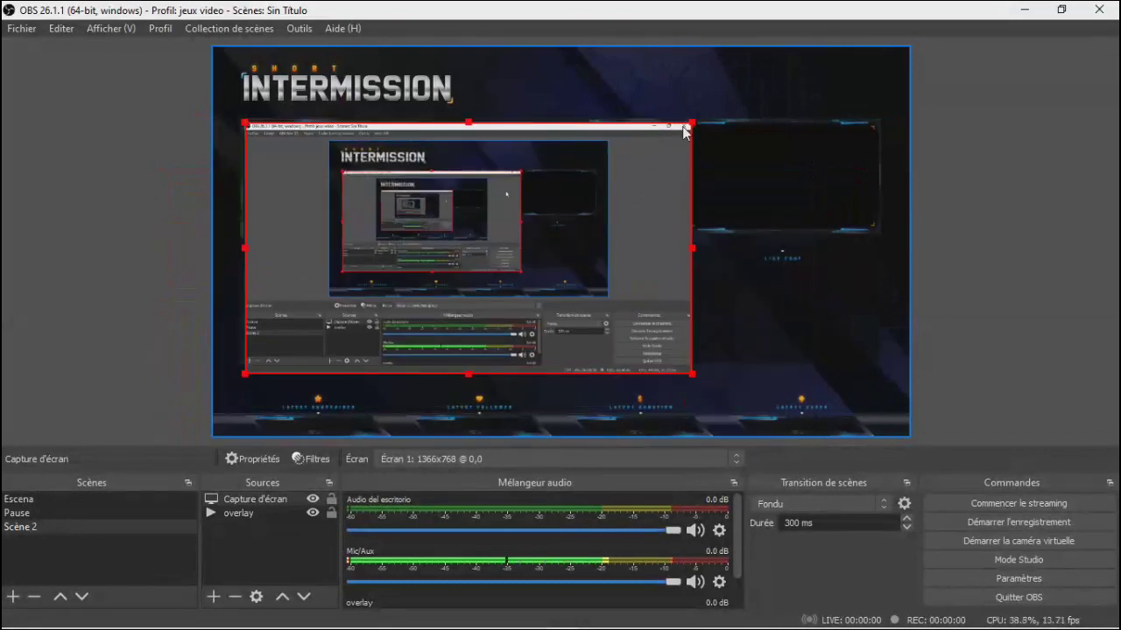
drag(684, 129, 638, 153)
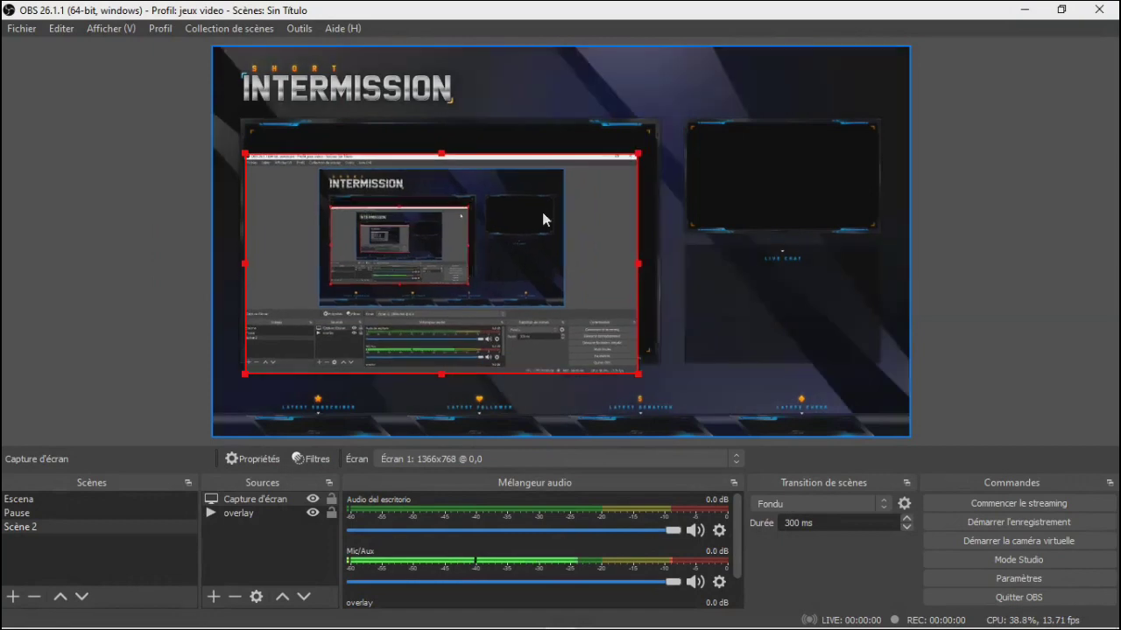
drag(543, 218, 533, 190)
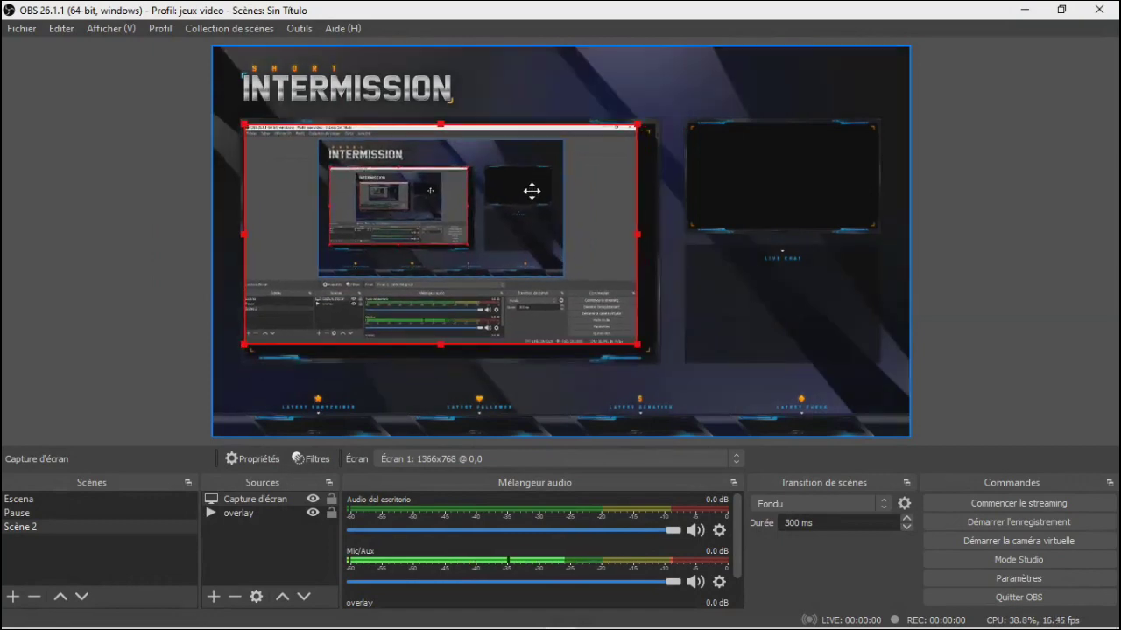
drag(638, 346, 652, 358)
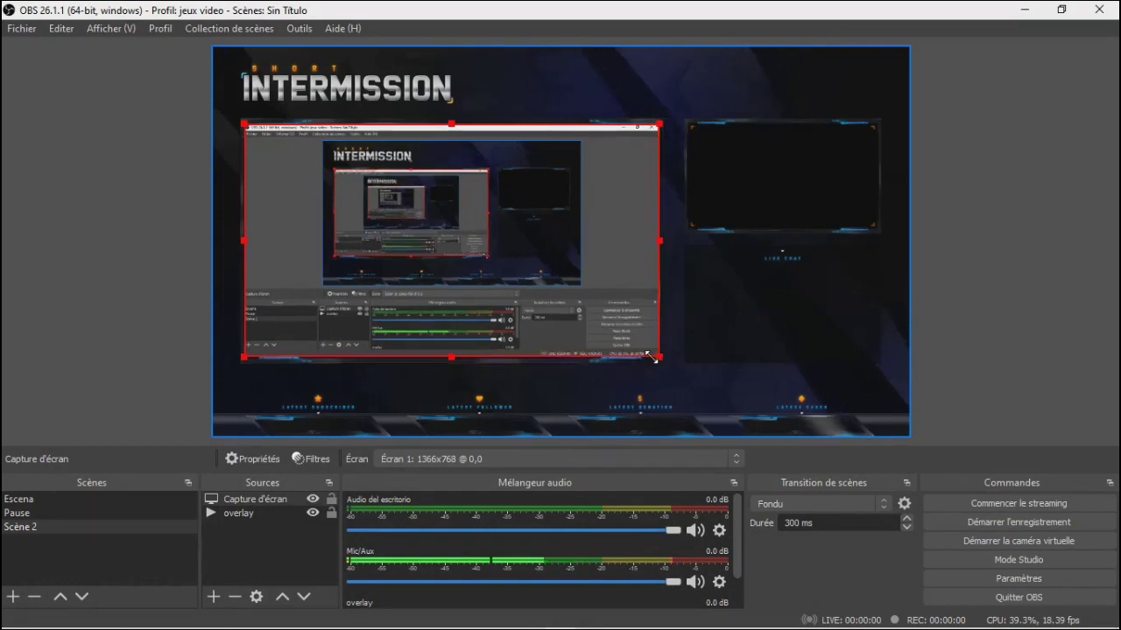
Move the Capture d'écran source below overlay in the source order
click(449, 372)
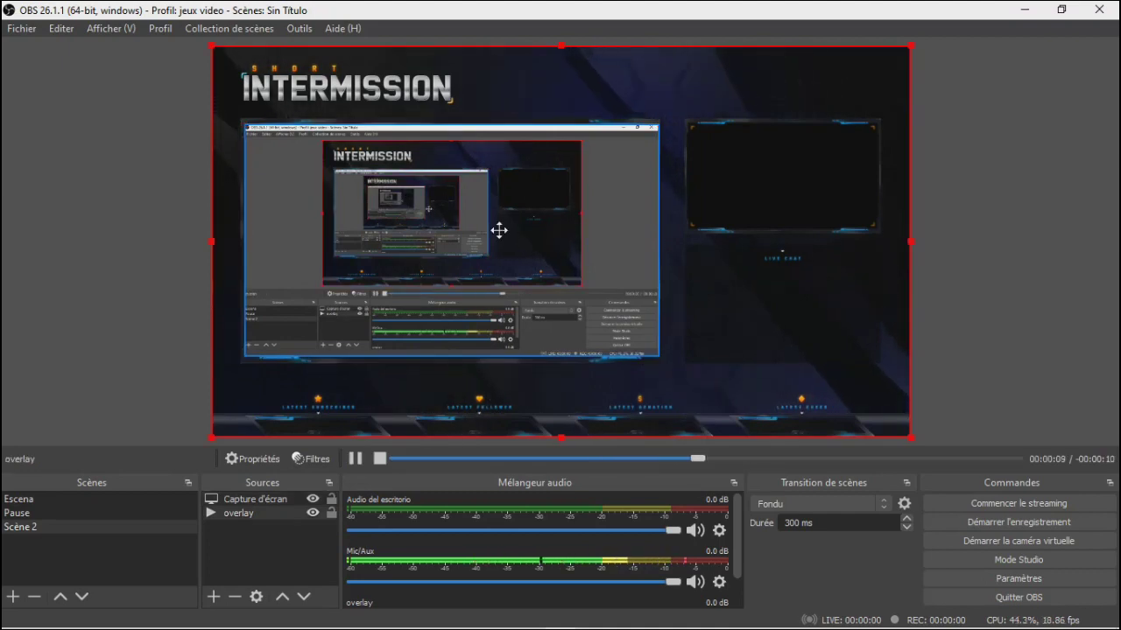
click(274, 498)
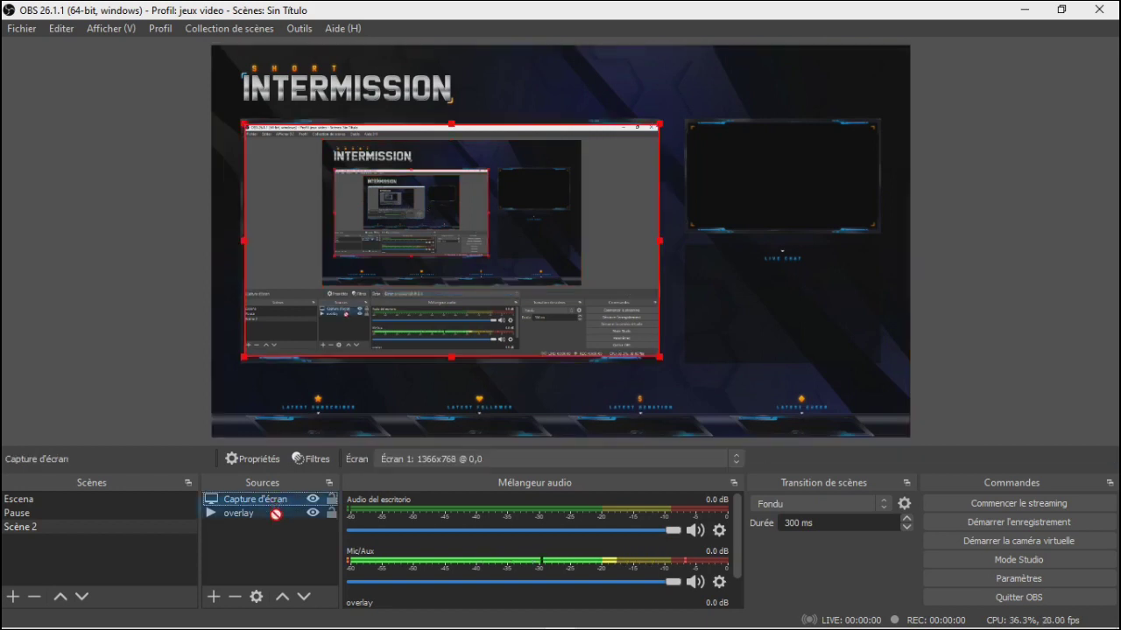
drag(270, 521, 270, 521)
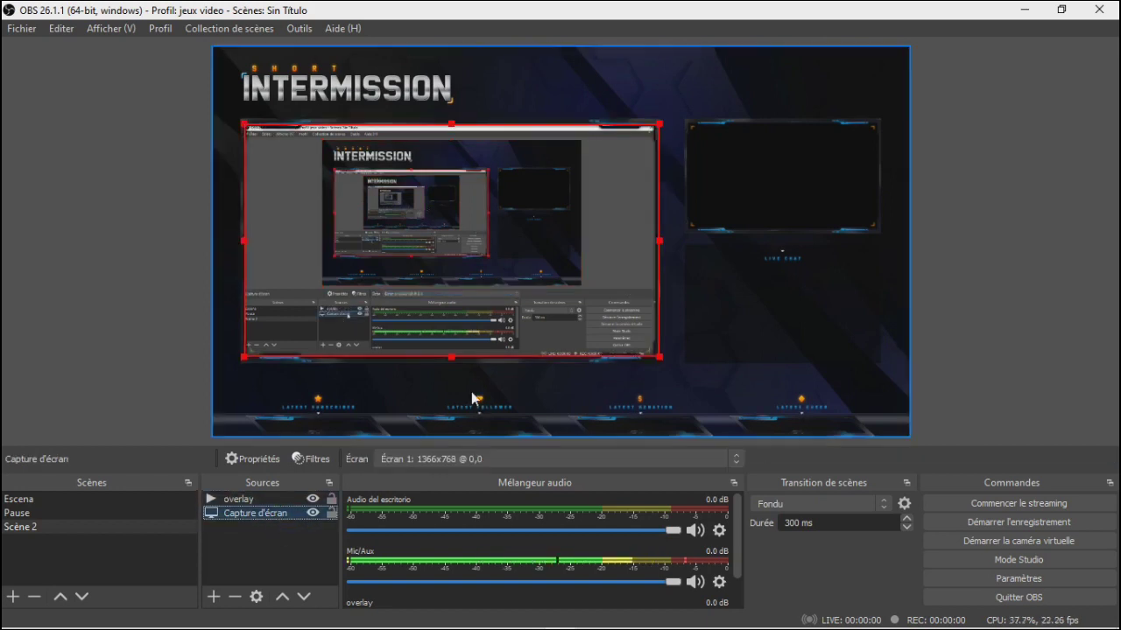
click(962, 141)
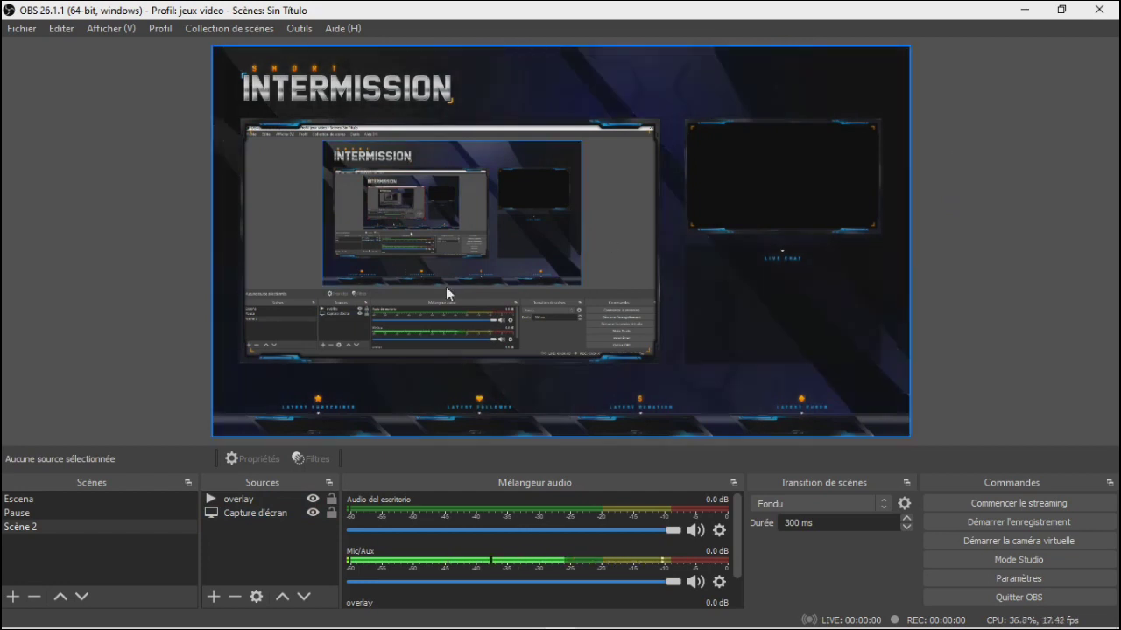
Put the Capture d'écran source back above overlay in the source order
drag(265, 516, 266, 504)
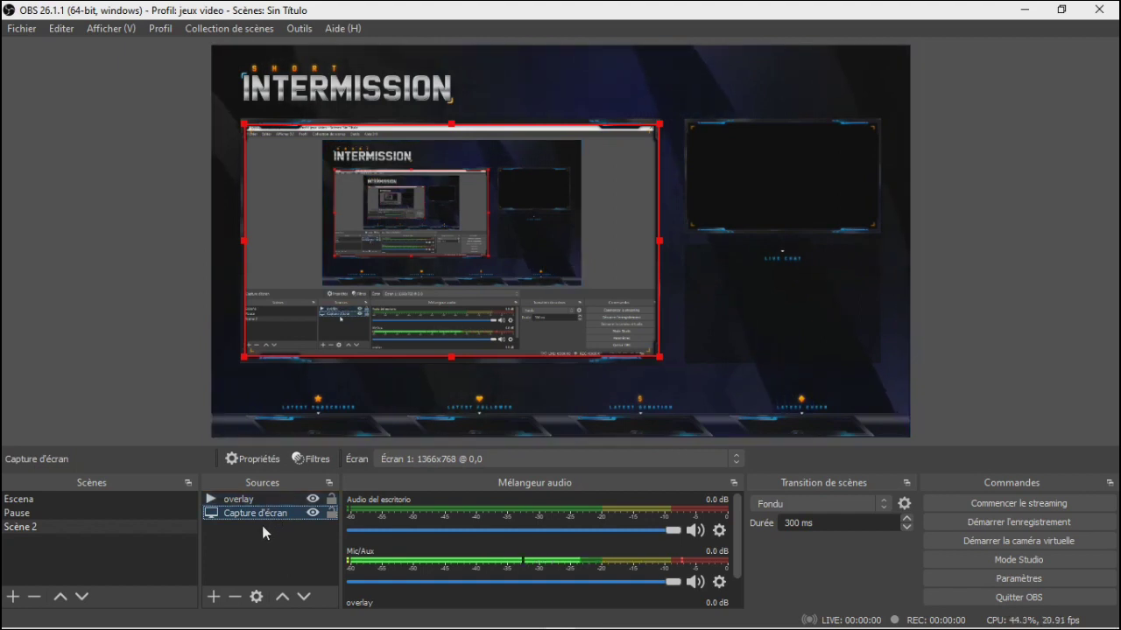
click(262, 525)
click(262, 514)
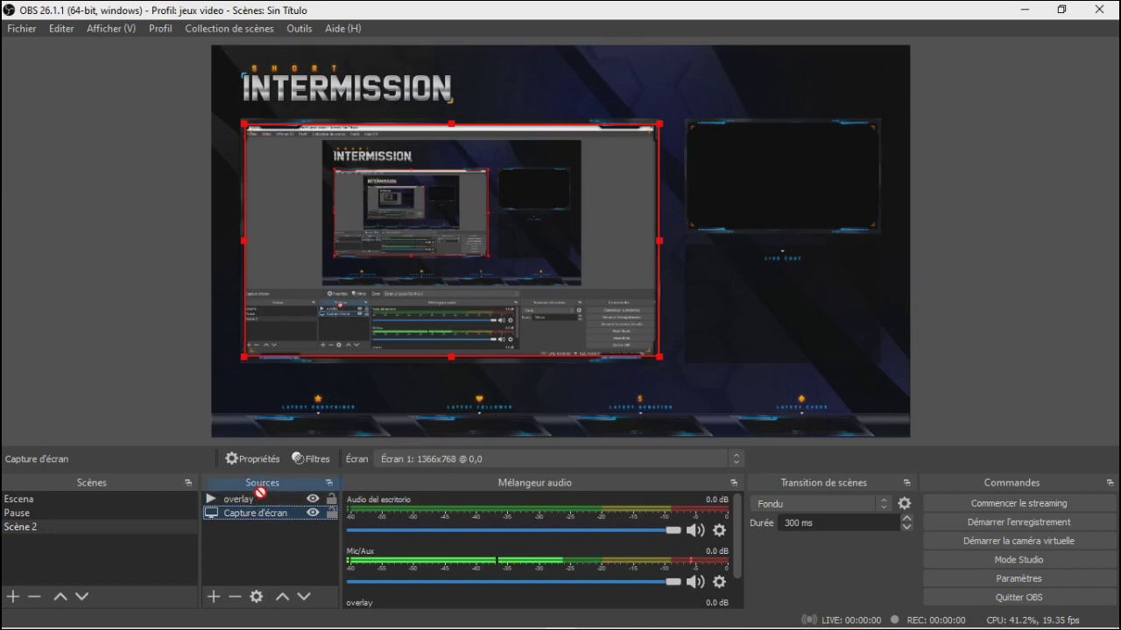
drag(248, 497, 242, 520)
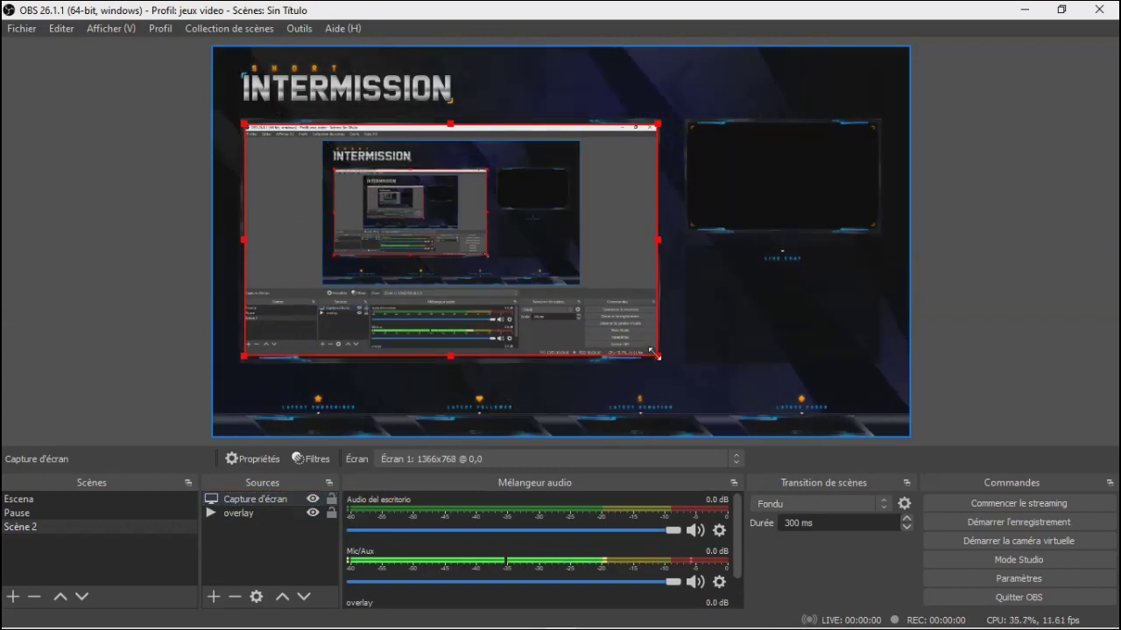
Shrink the screen capture slightly and nudge it right and down so it sits inside the overlay's large frame
drag(657, 357, 648, 351)
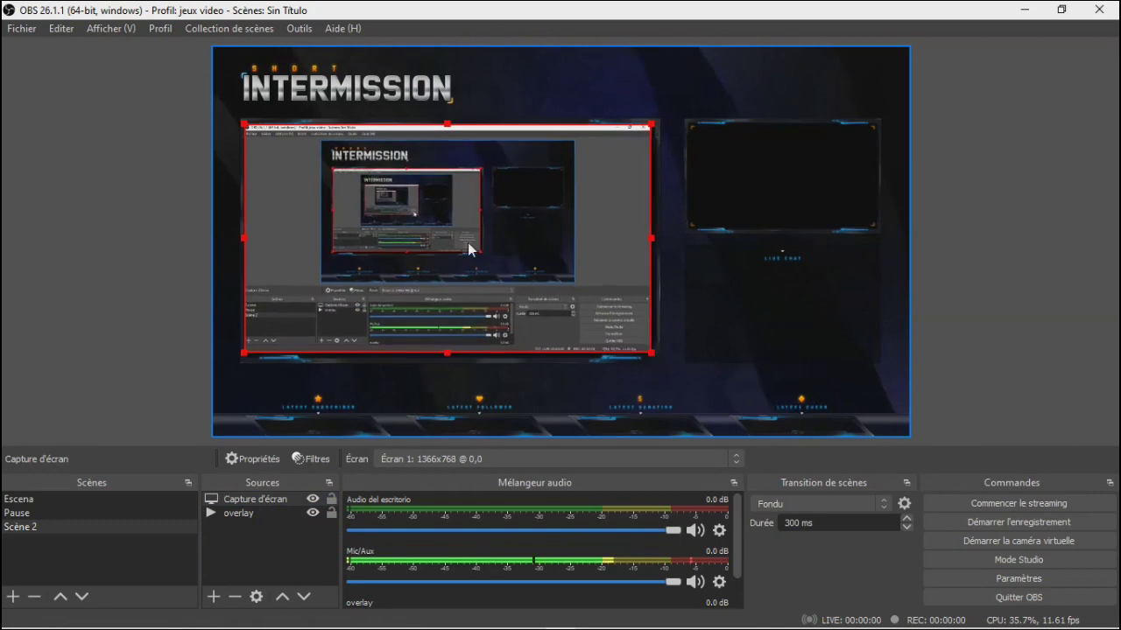
drag(463, 243, 471, 244)
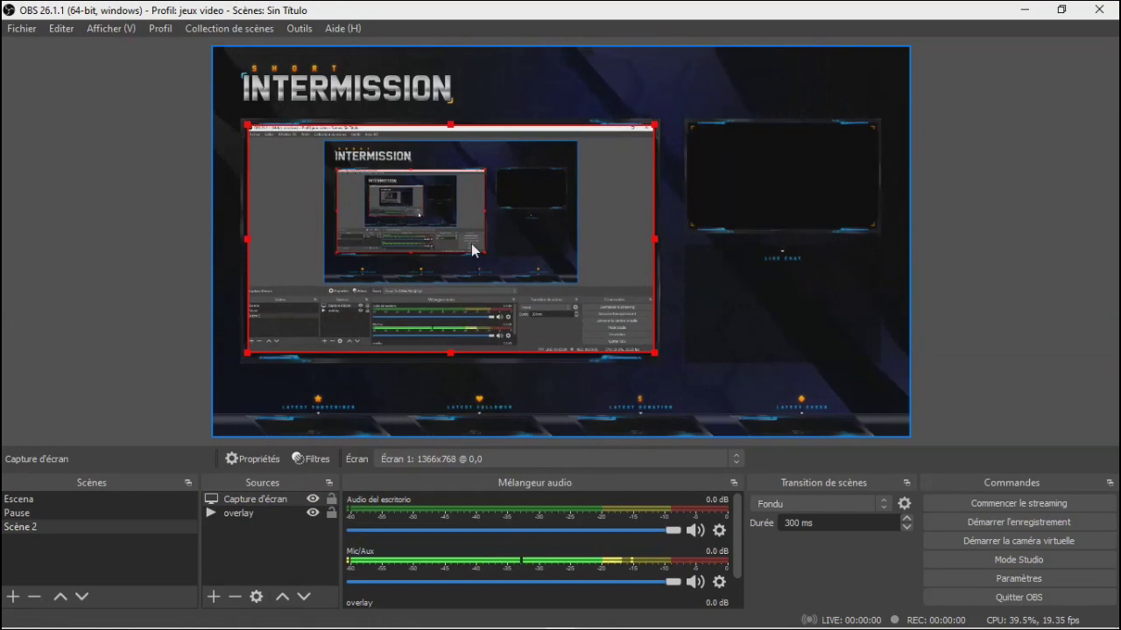
key(Down)
key(Down)
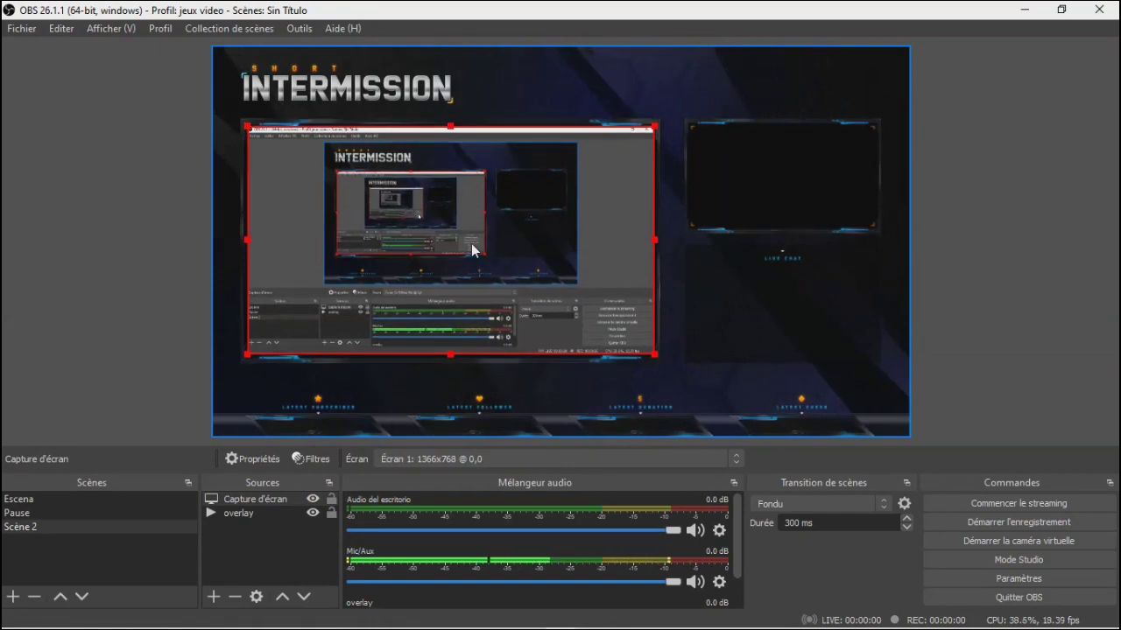
Move the Capture d'écran source below overlay in Scène 2 so the overlay frame covers its edges
click(263, 556)
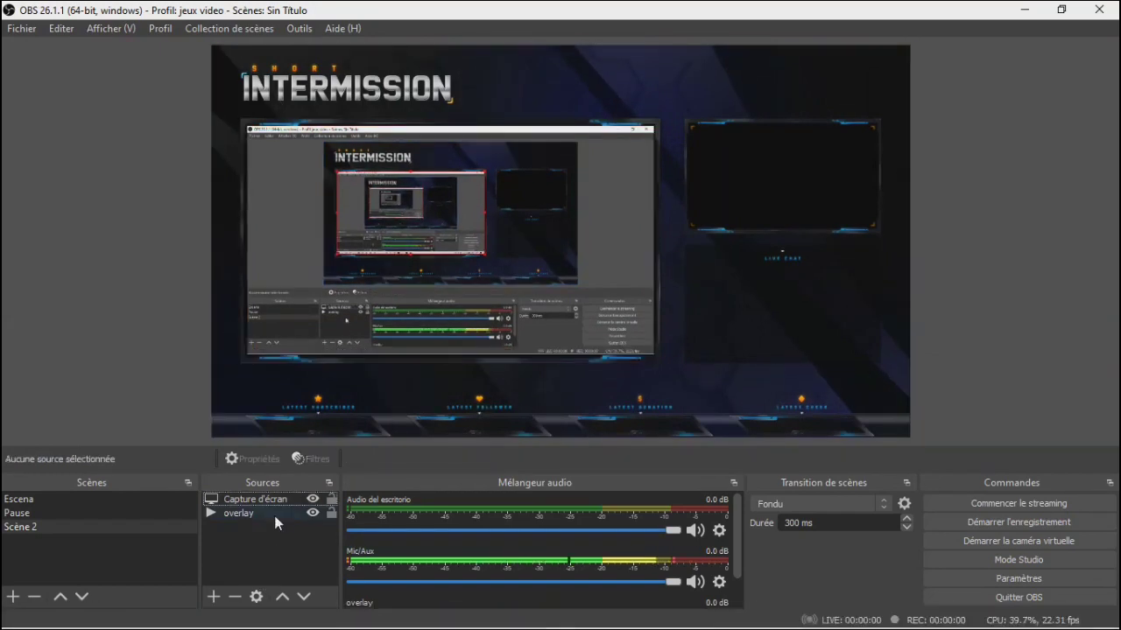
click(276, 500)
drag(277, 501, 274, 533)
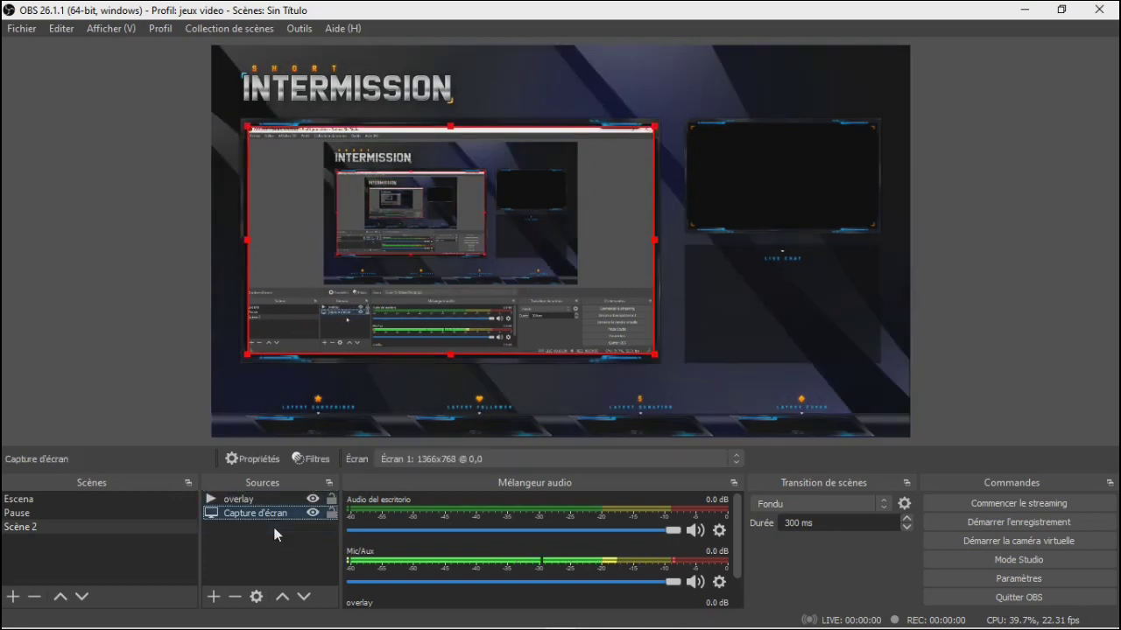
click(992, 220)
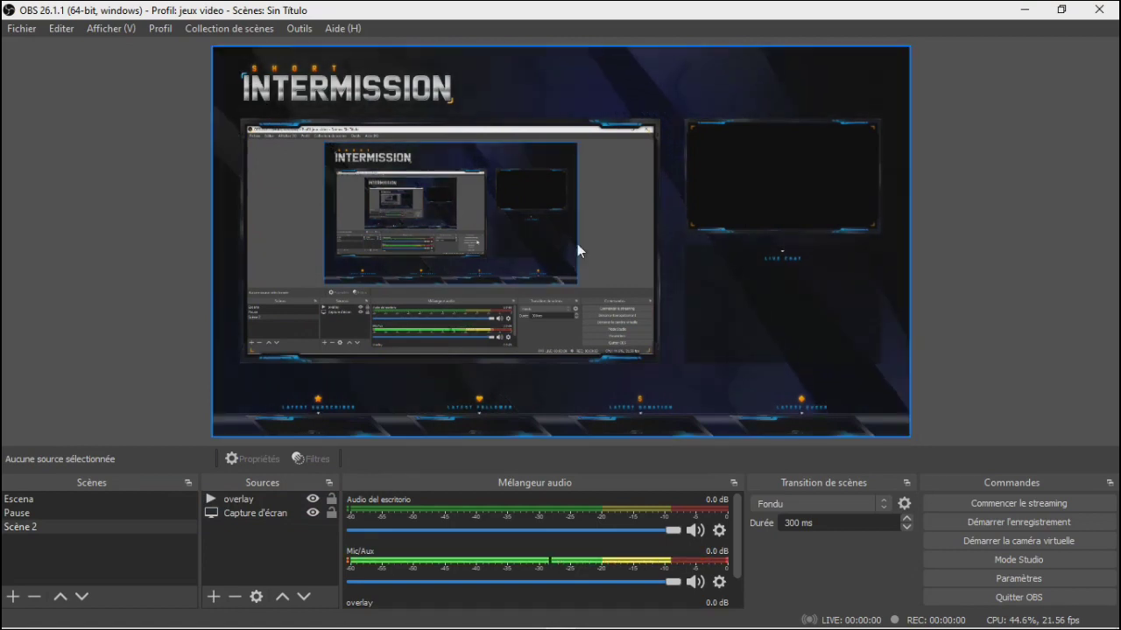
click(791, 158)
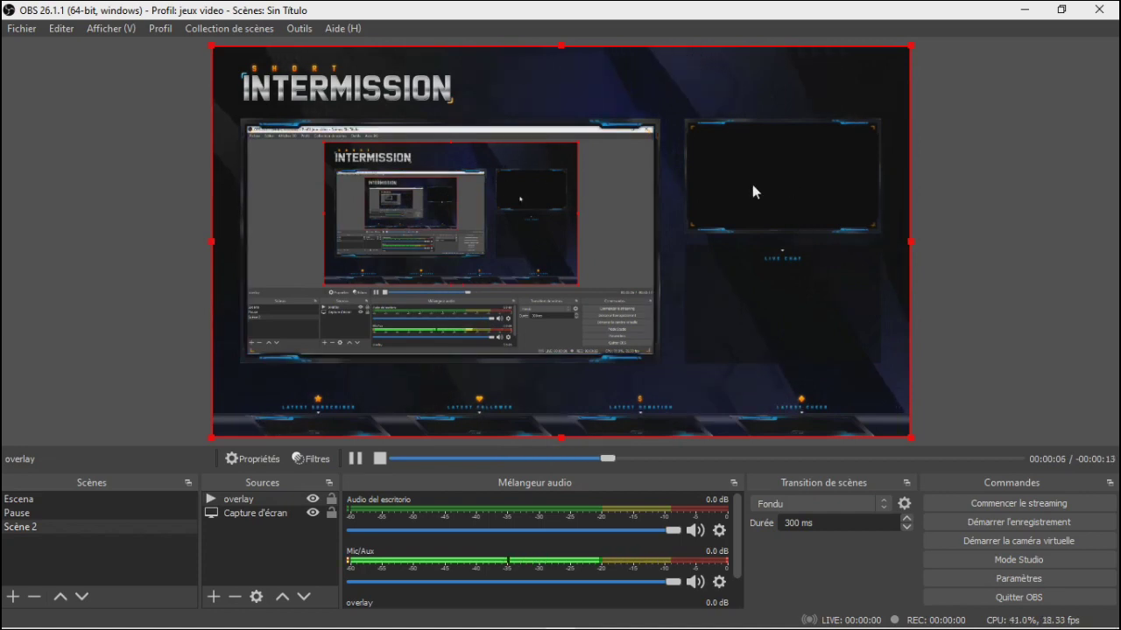
Add a new video capture device source named "camera" to Scène 2
click(262, 565)
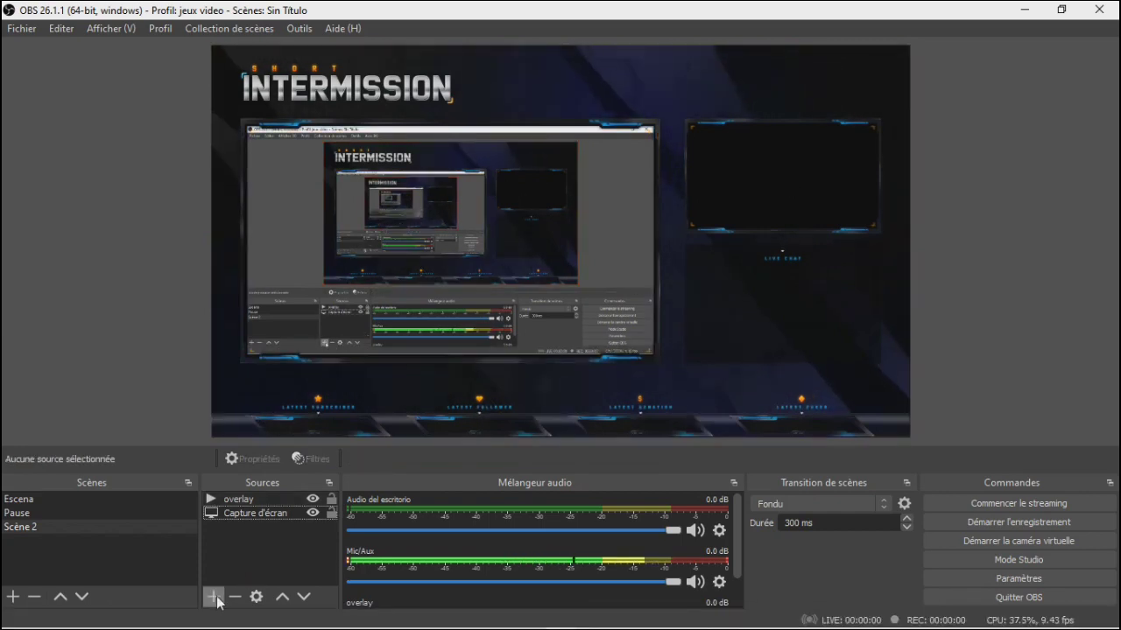
click(215, 599)
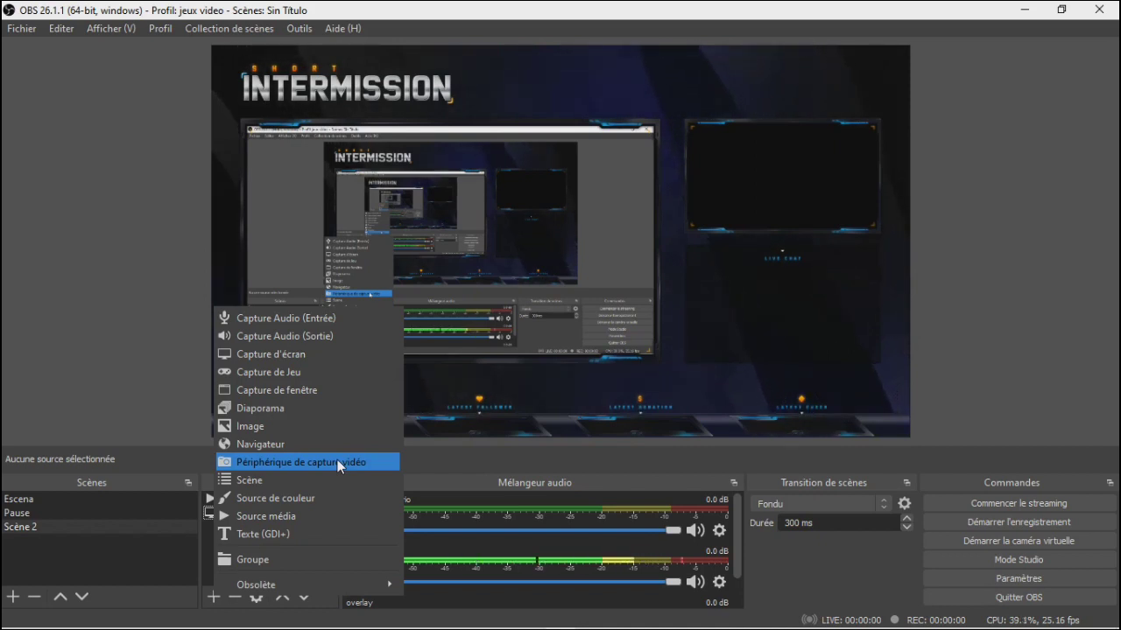
click(337, 460)
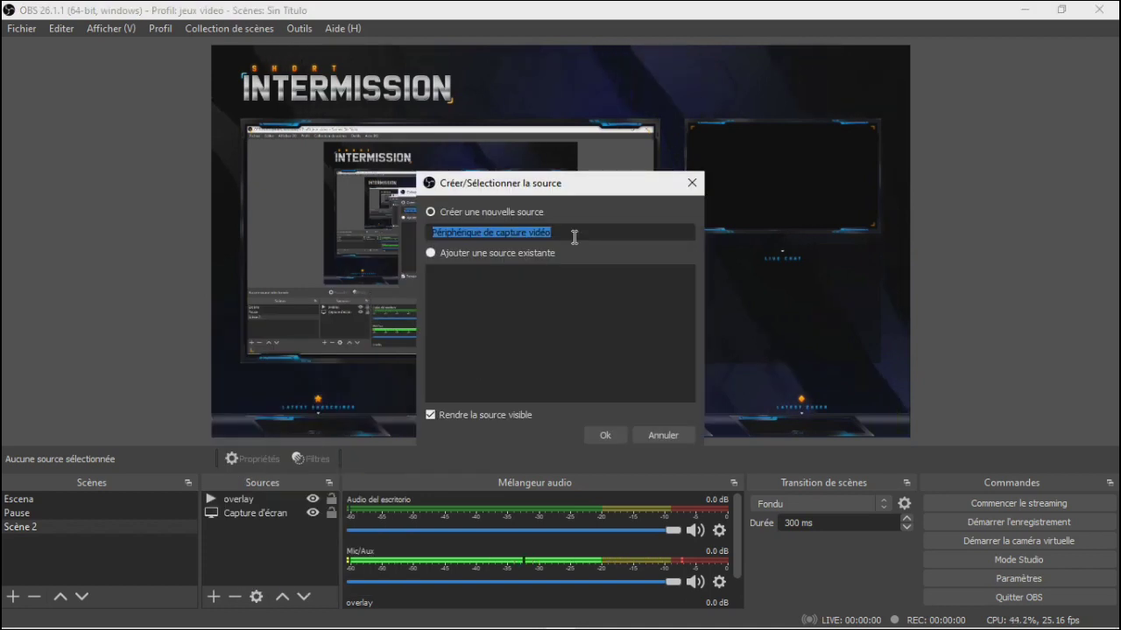
text(came)
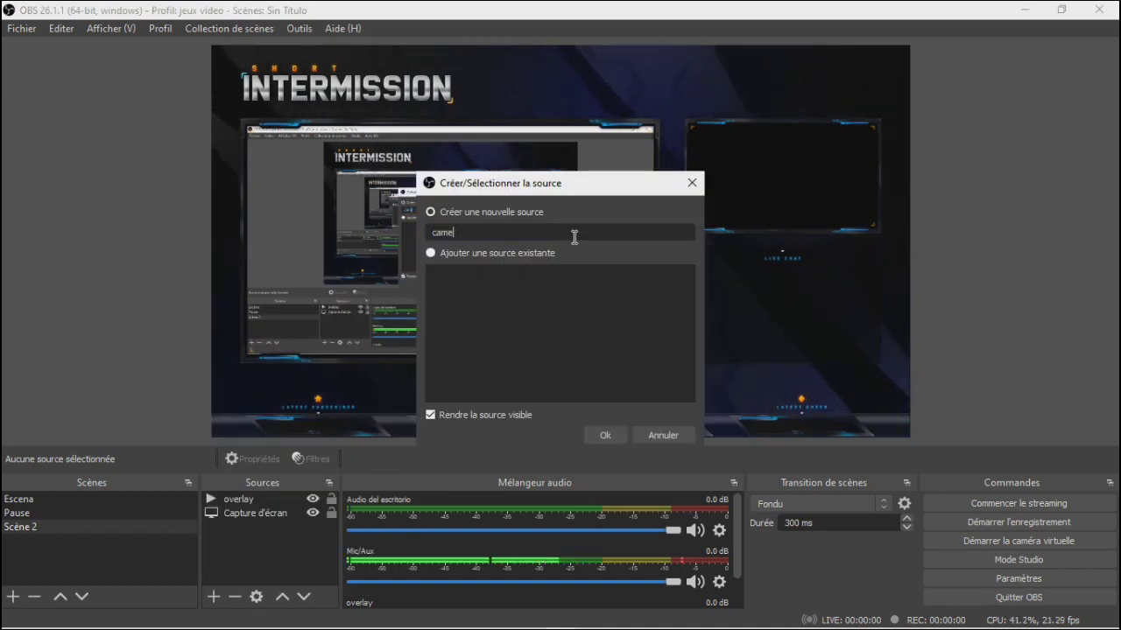
text(ra)
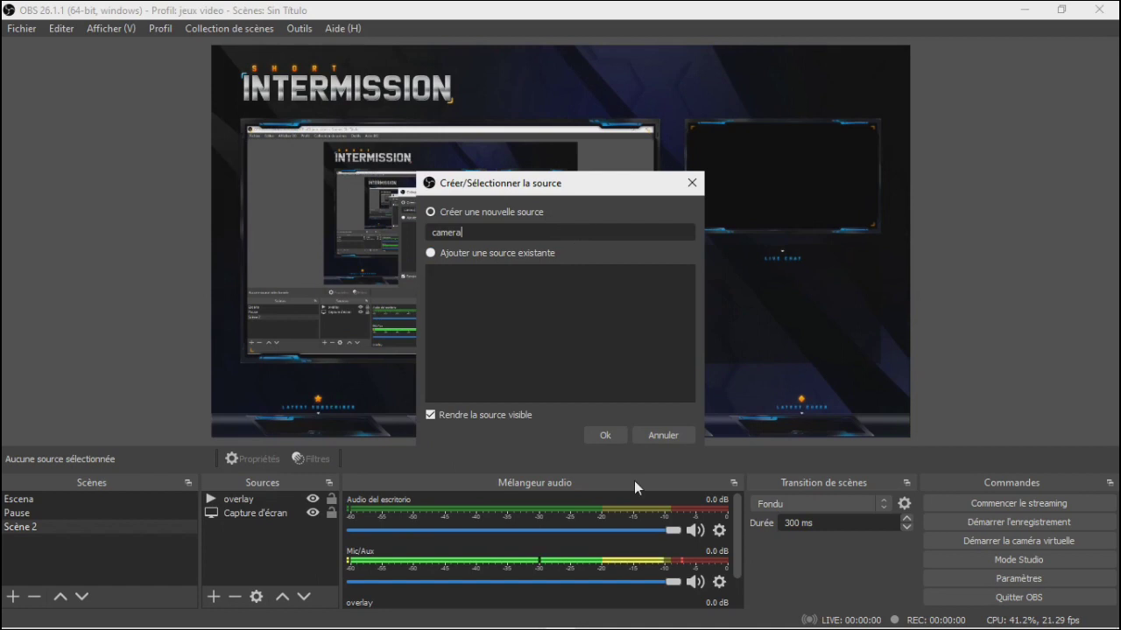
click(618, 434)
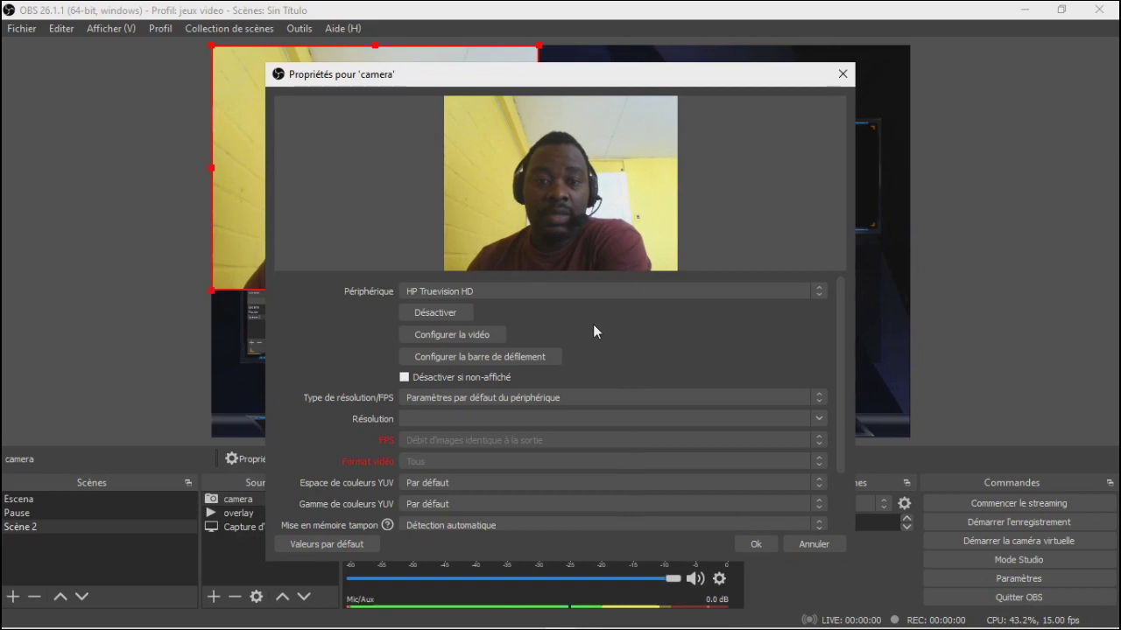
Configure the webcam's video image with Brillo 7, Saturación 26 and Gamma 209, and apply the settings
click(457, 335)
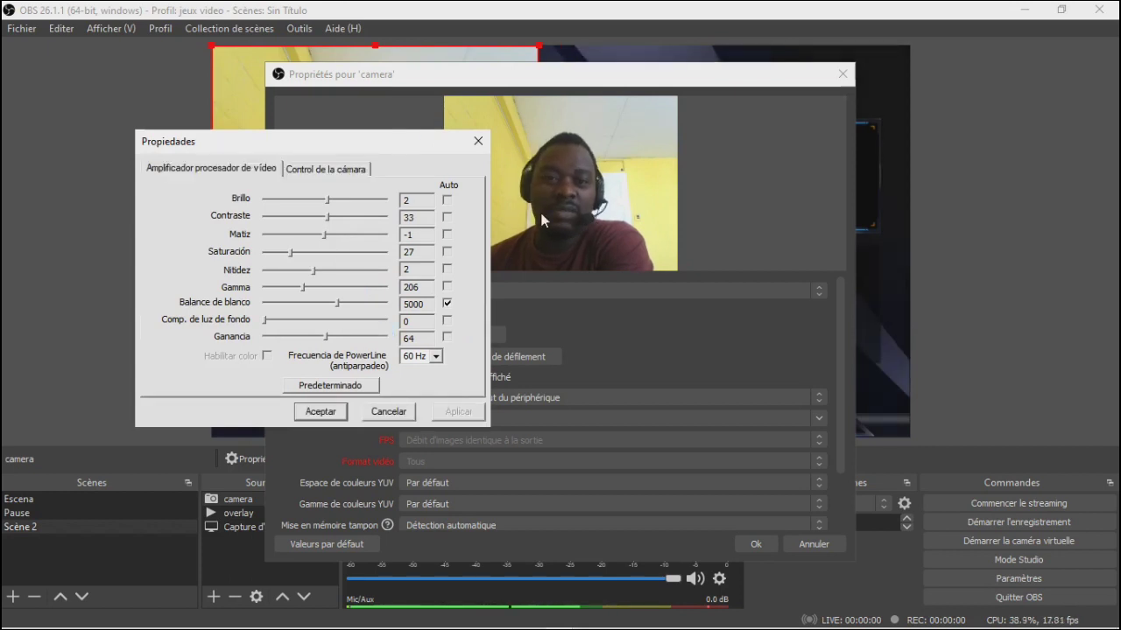
click(336, 201)
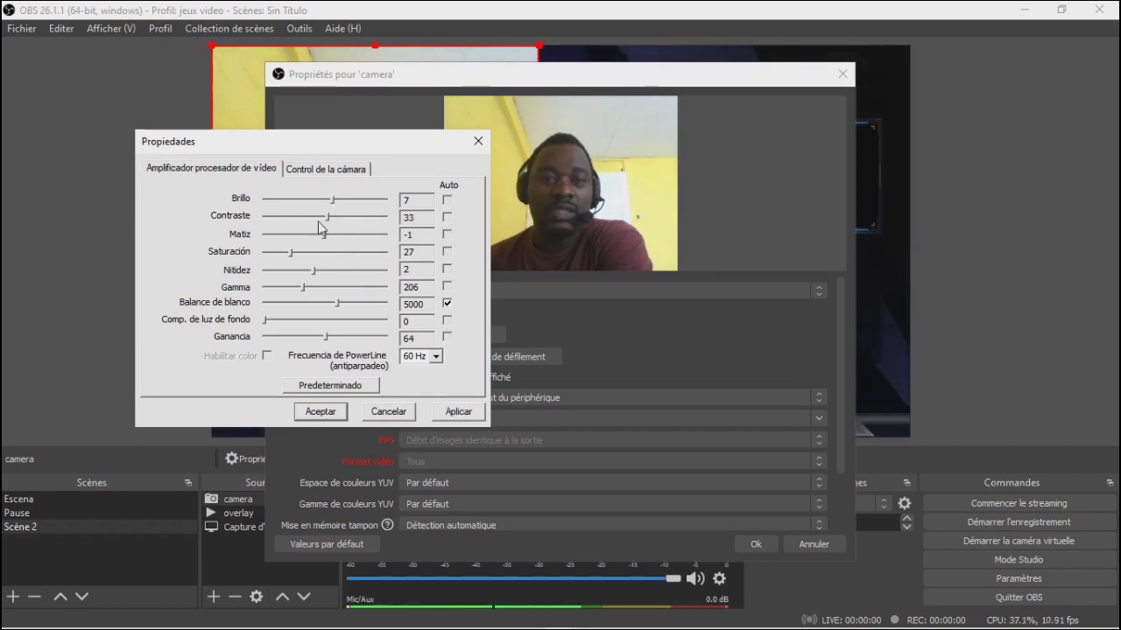
click(289, 255)
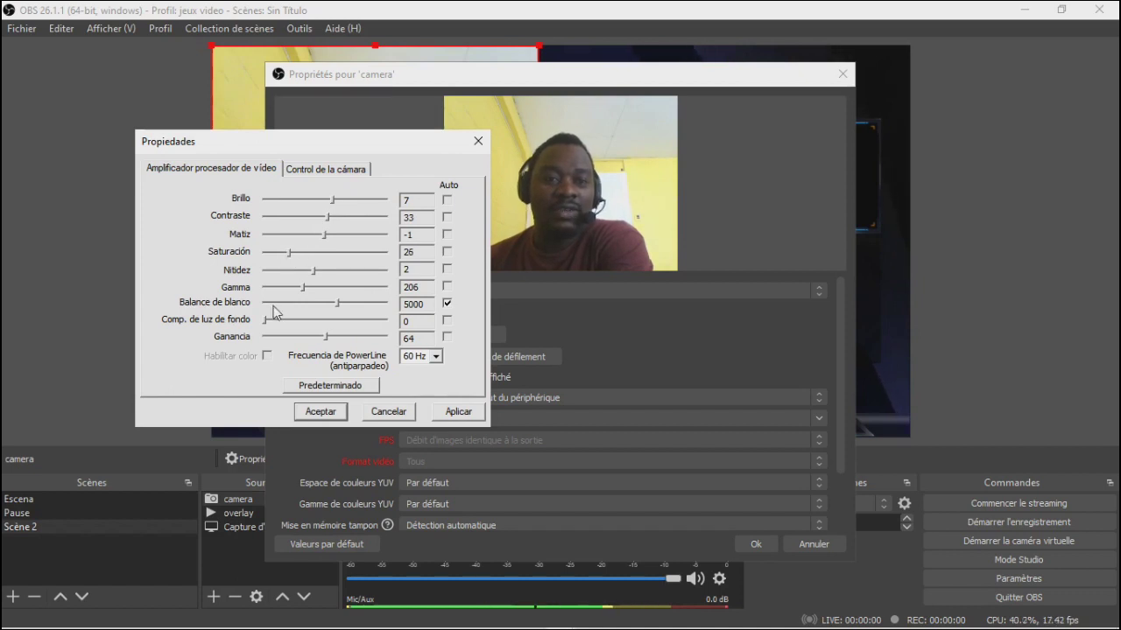
drag(306, 292, 308, 291)
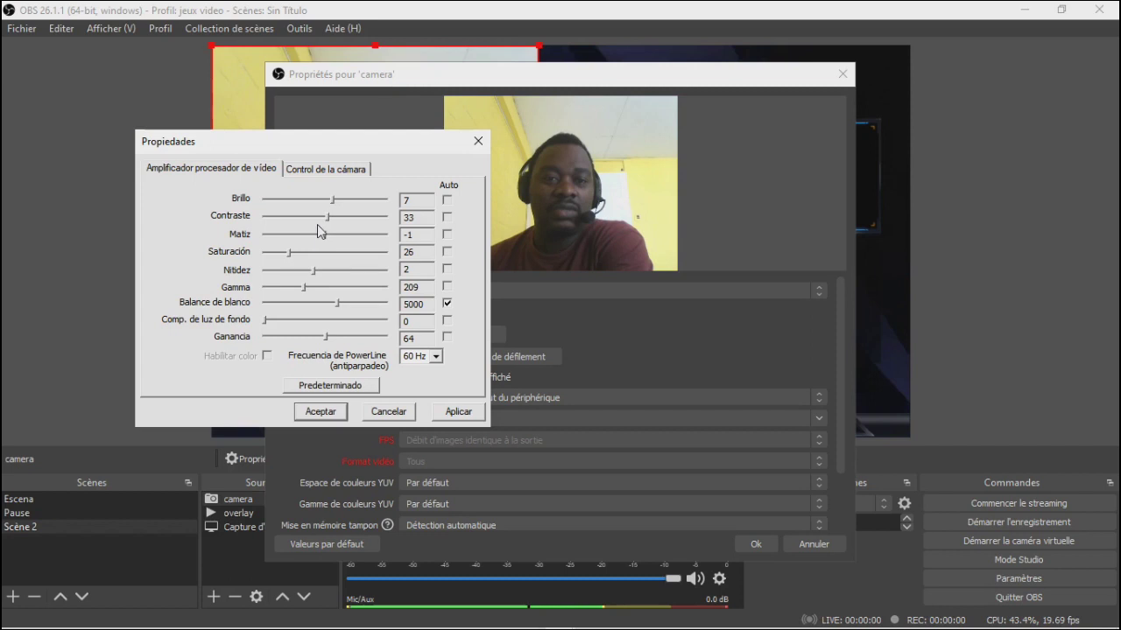
click(448, 413)
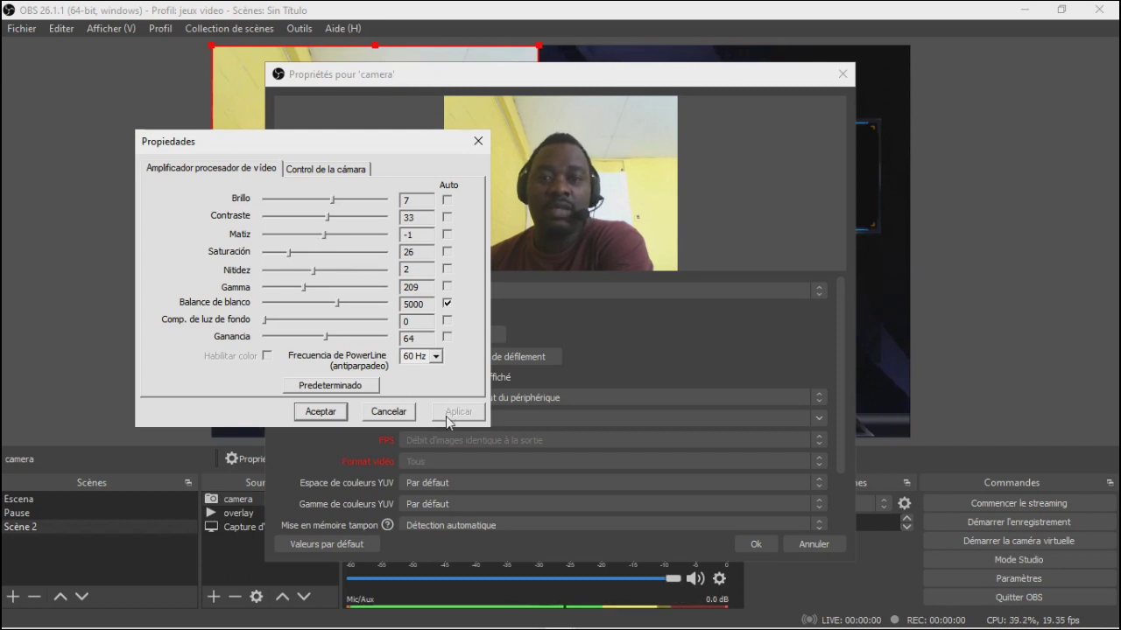
click(321, 412)
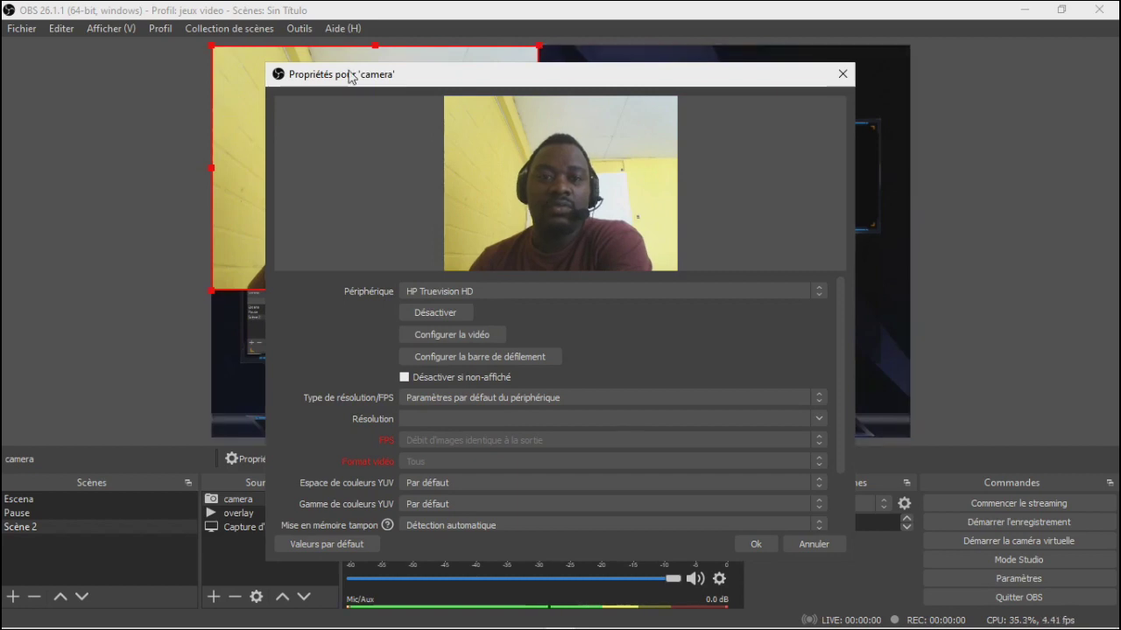
Try the Personnalisé resolution/FPS type for the camera and return it to the device's default parameters
drag(350, 77, 539, 215)
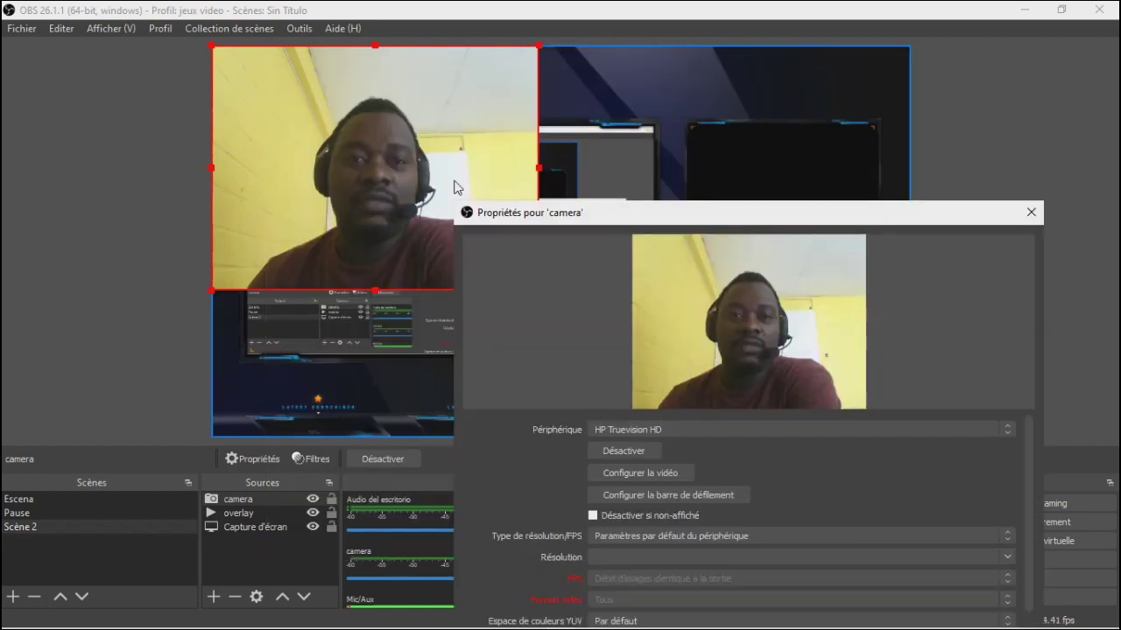
drag(636, 220, 429, 82)
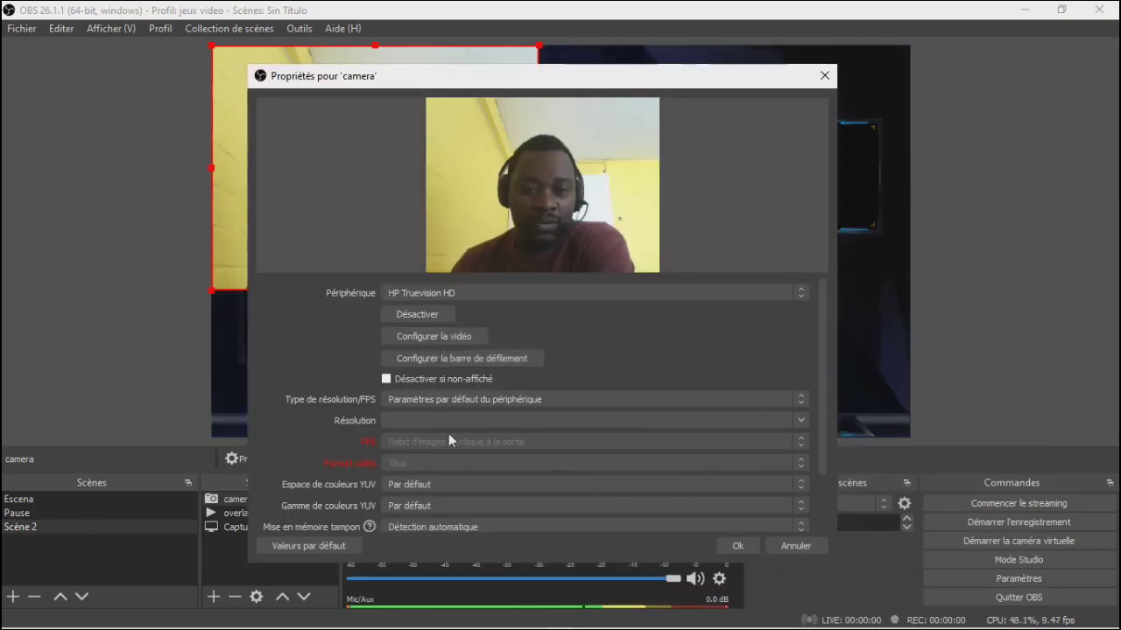
scroll(449, 433, down, 2)
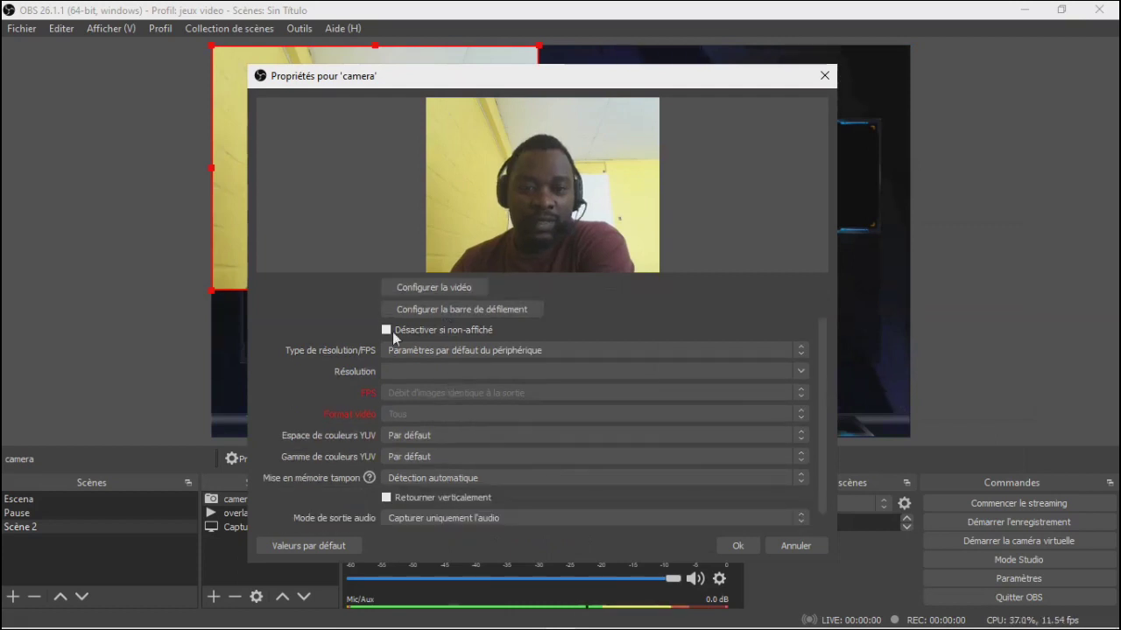
click(530, 350)
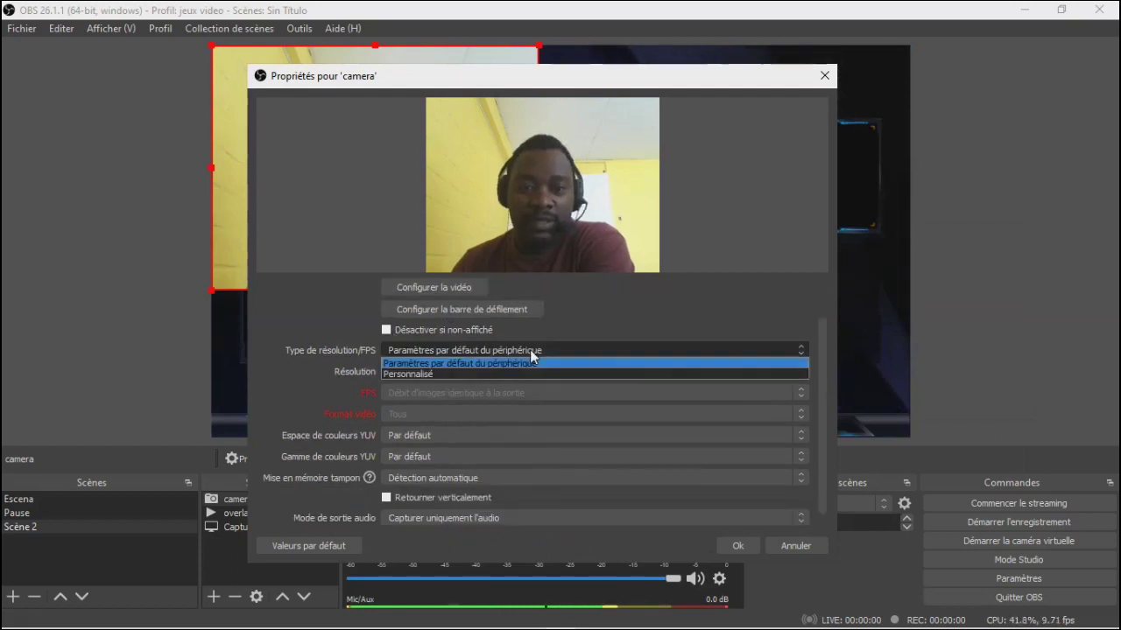
click(483, 373)
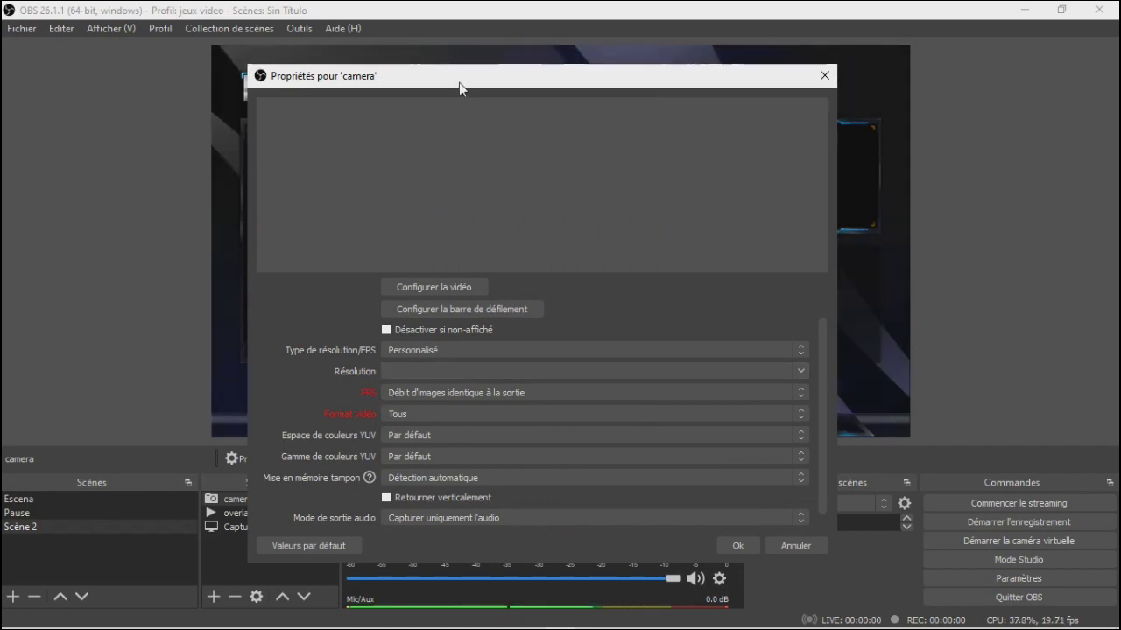
mouse_move(459, 82)
mouse_down()
mouse_move(550, 193)
mouse_move(618, 303)
mouse_move(648, 301)
mouse_move(484, 167)
mouse_move(449, 91)
mouse_up()
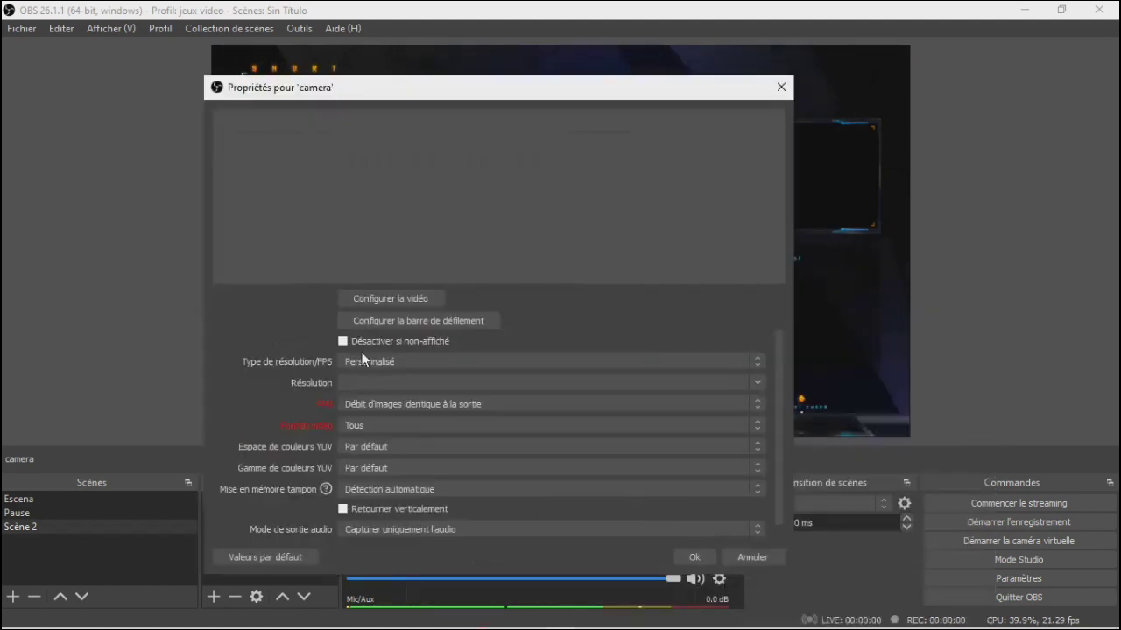
click(416, 361)
click(419, 374)
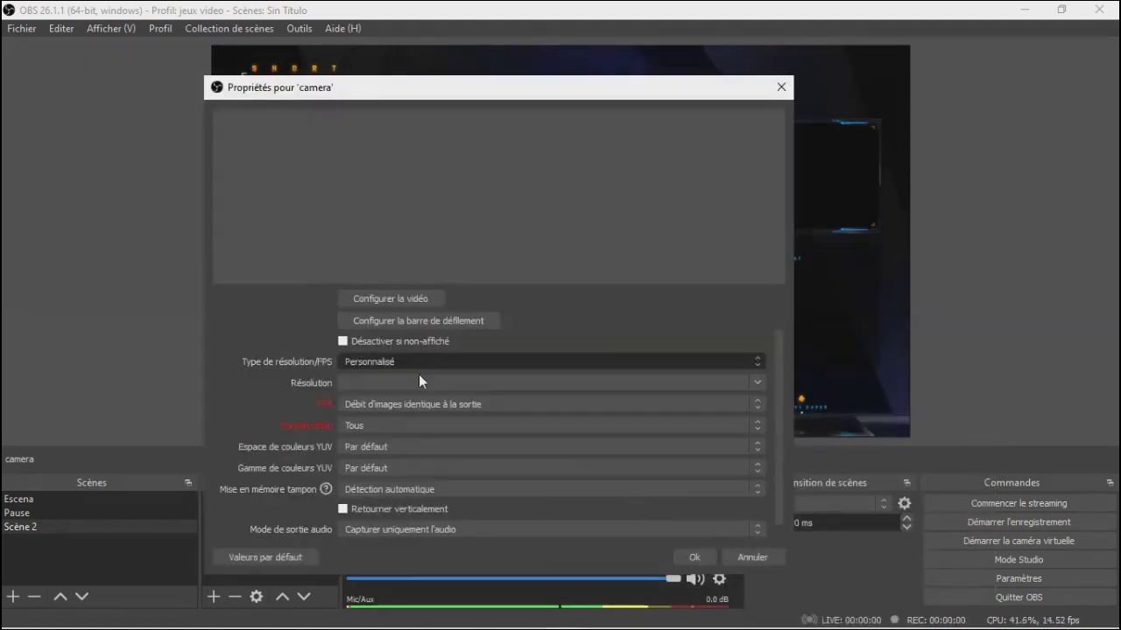
drag(477, 95, 513, 116)
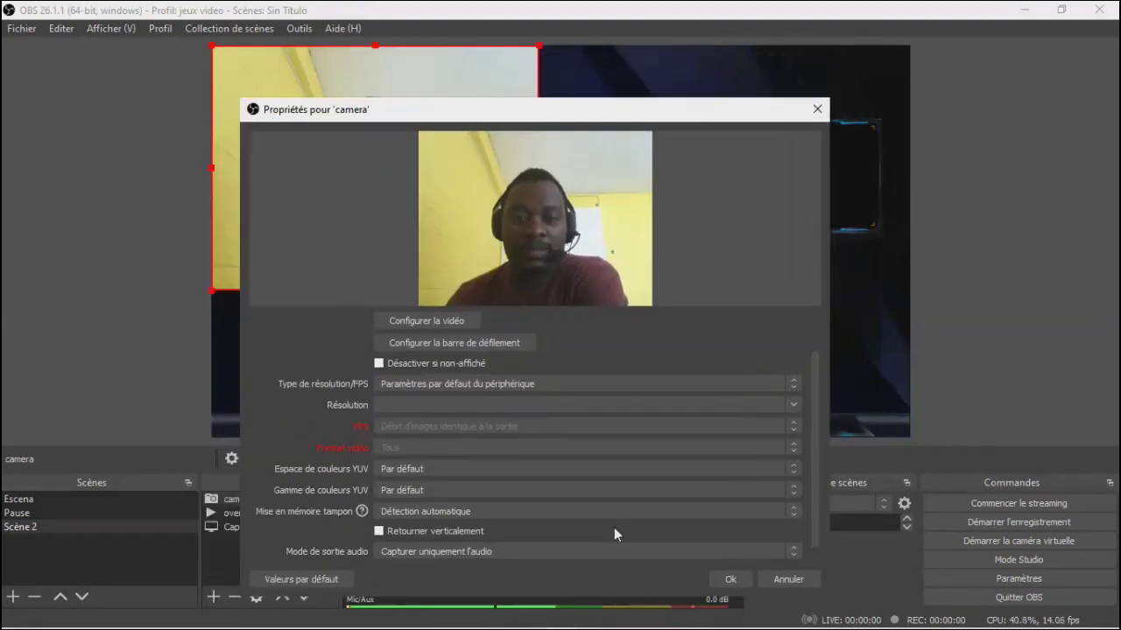
Accept the camera properties, then scale the camera down and fit its width to the overlay's small upper frame
click(731, 580)
drag(424, 210, 766, 246)
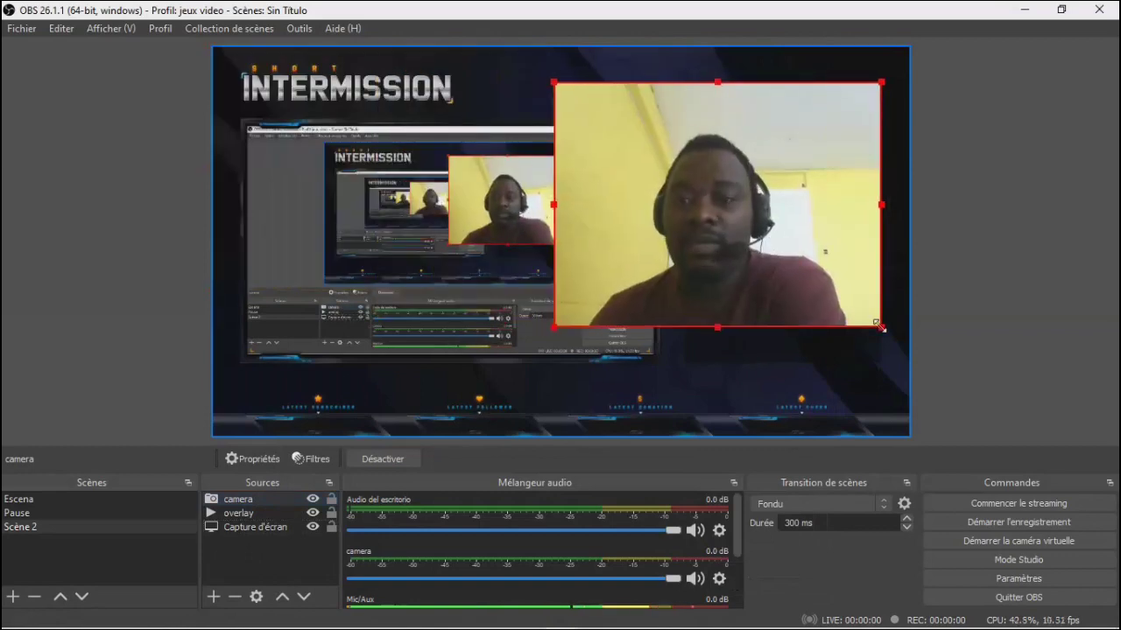
drag(881, 326, 761, 239)
drag(683, 175, 802, 229)
drag(886, 279, 811, 204)
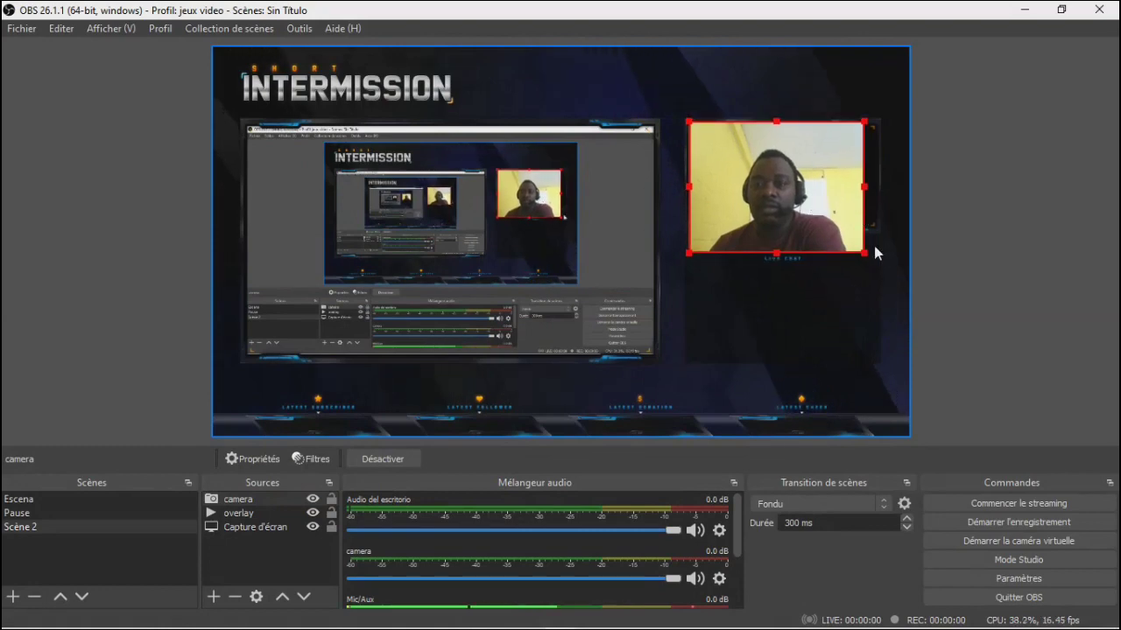
drag(864, 253, 879, 263)
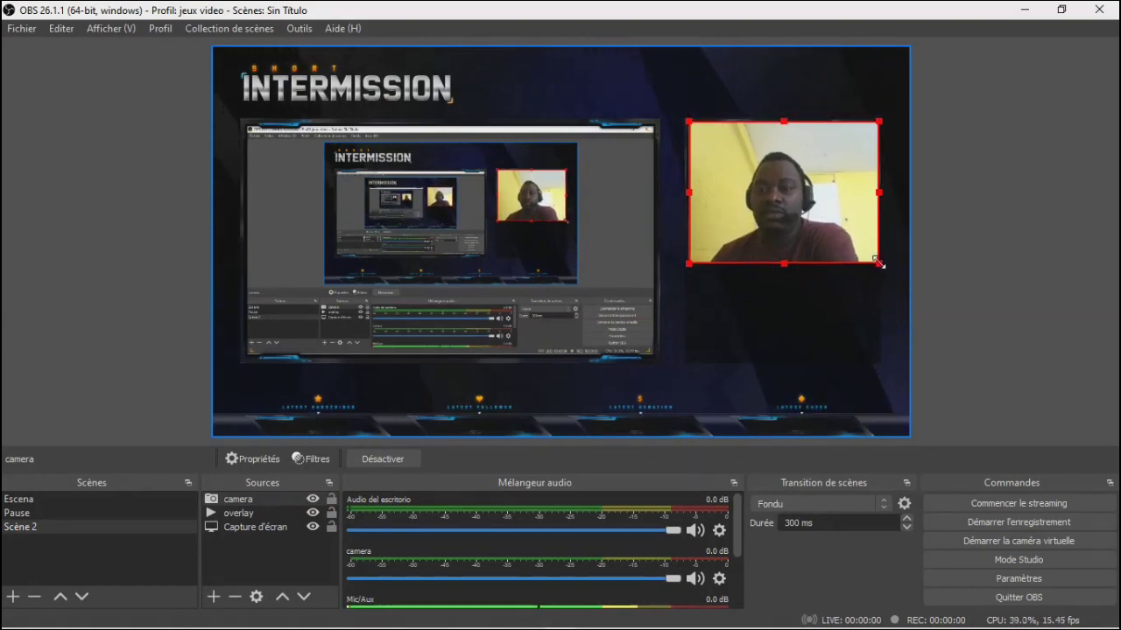
mouse_move(823, 201)
mouse_down()
mouse_move(825, 288)
mouse_move(833, 197)
mouse_move(825, 252)
mouse_move(823, 215)
mouse_up()
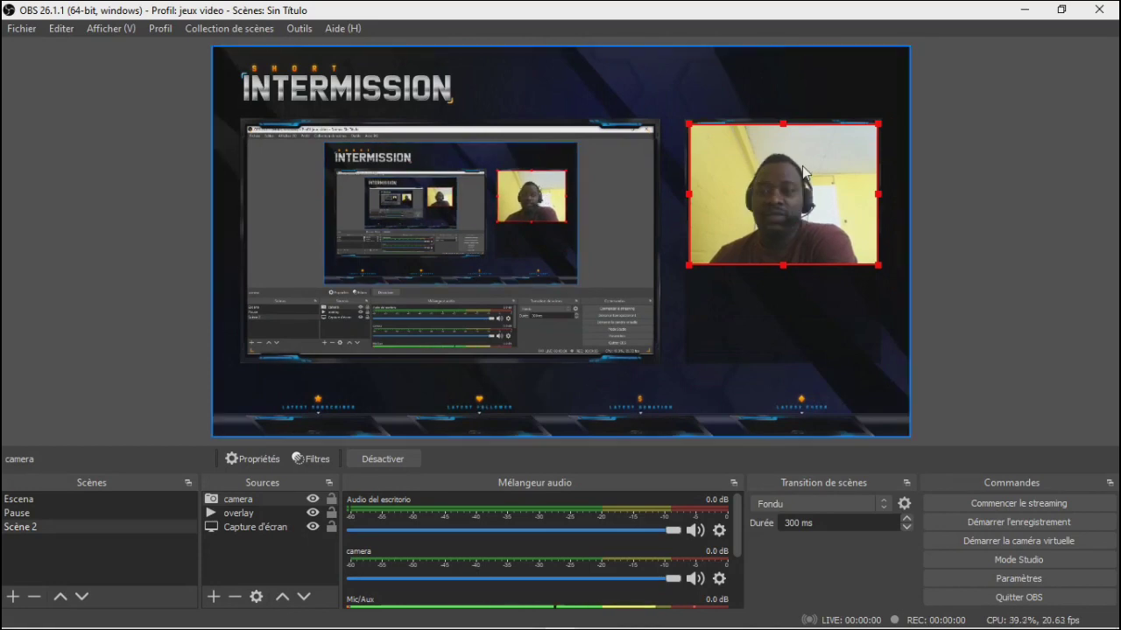
Crop the camera source by 100 at its upper edge through the scene item transformation settings
right_click(804, 172)
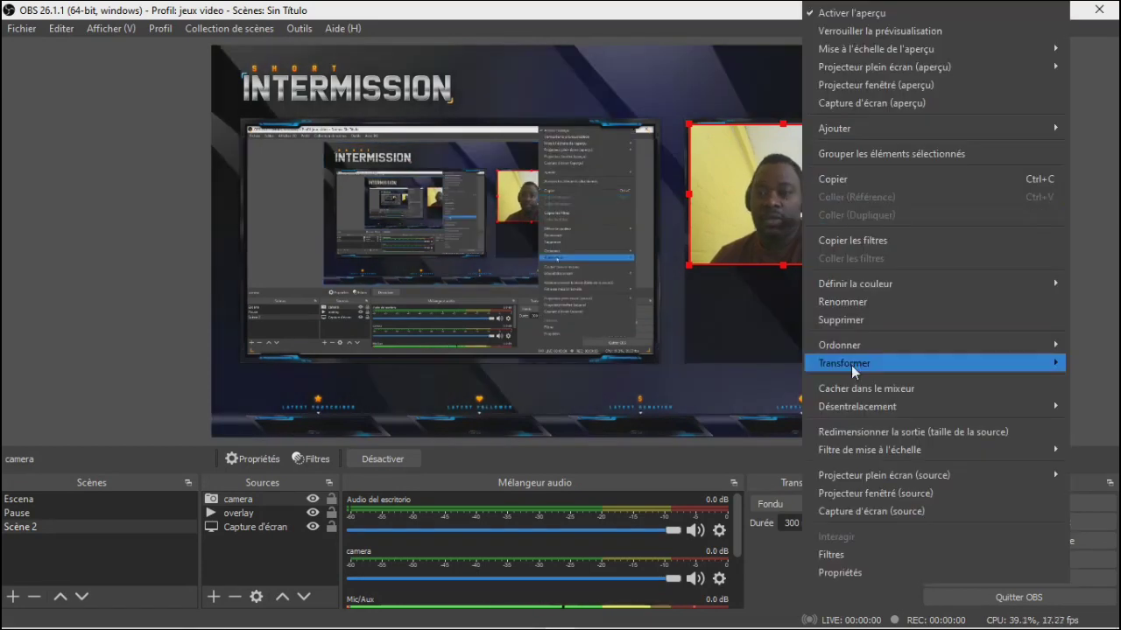
mouse_move(855, 371)
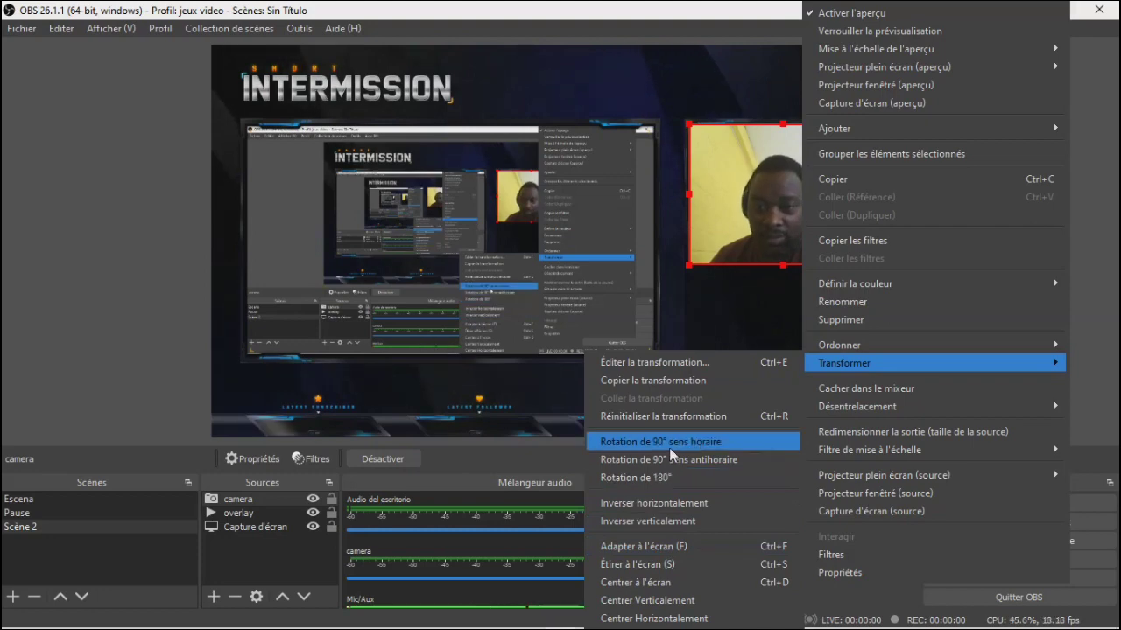
click(648, 363)
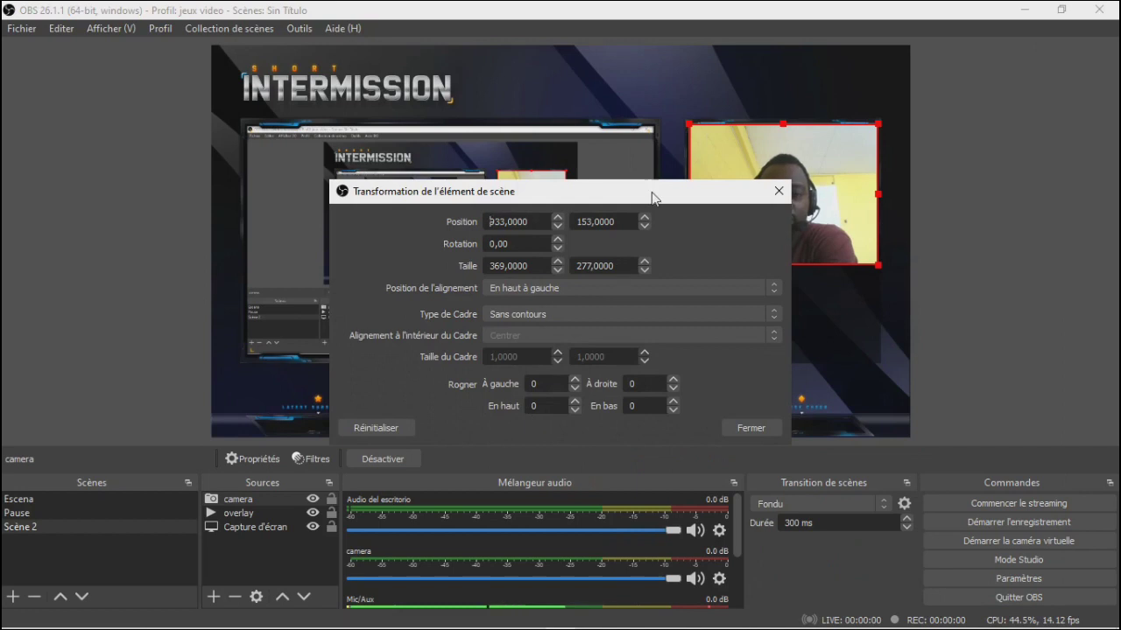
drag(650, 196, 524, 142)
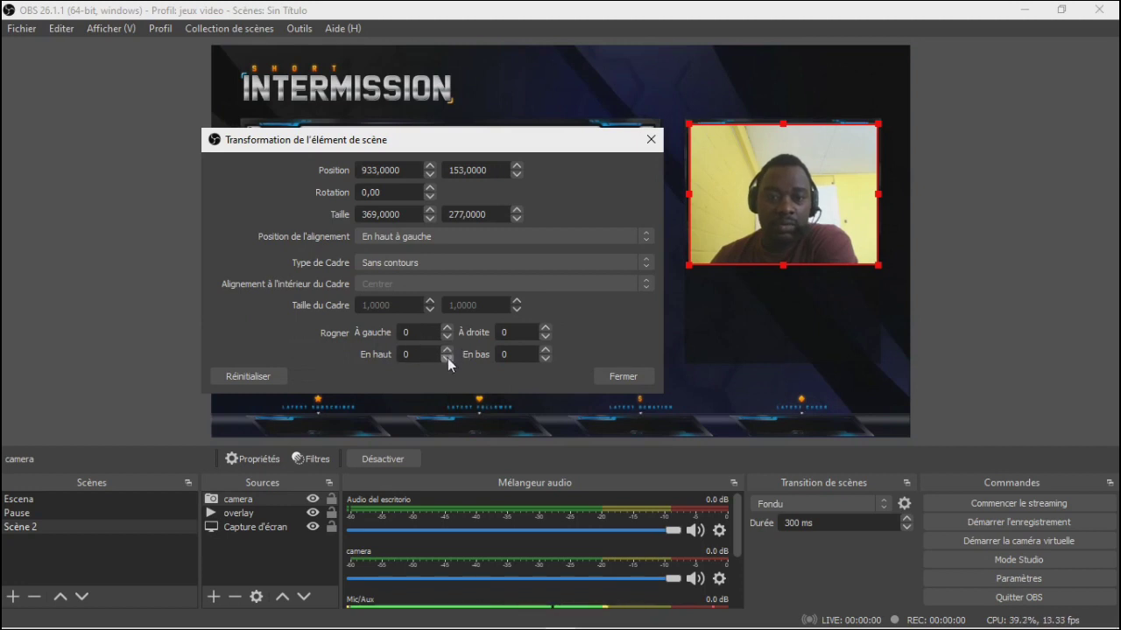
scroll(450, 348, up, 10)
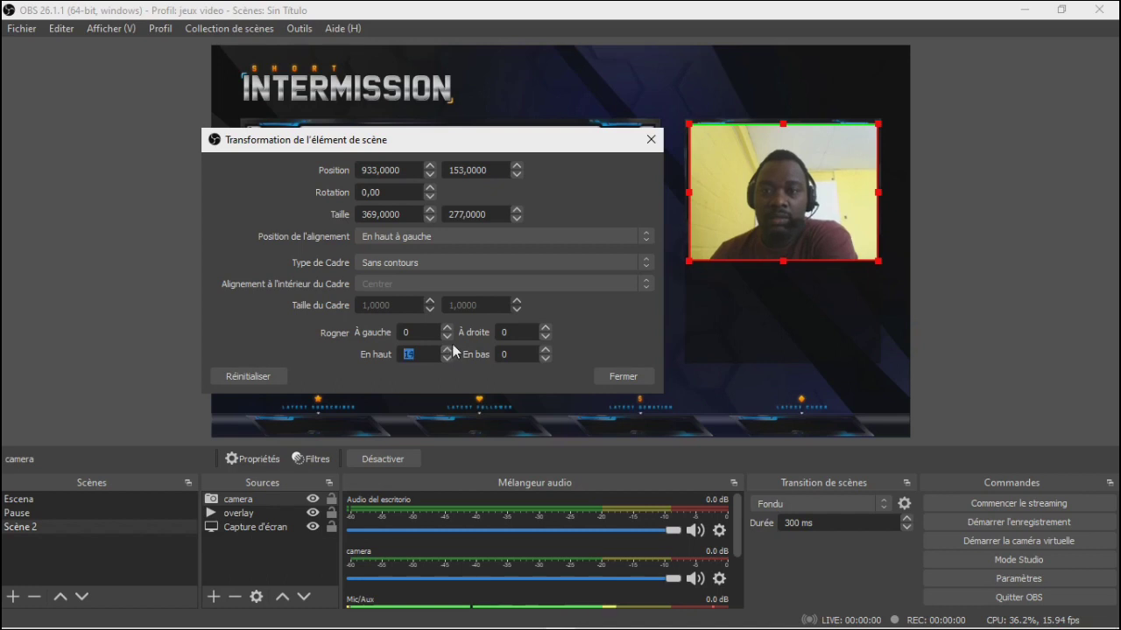
scroll(450, 348, up, 5)
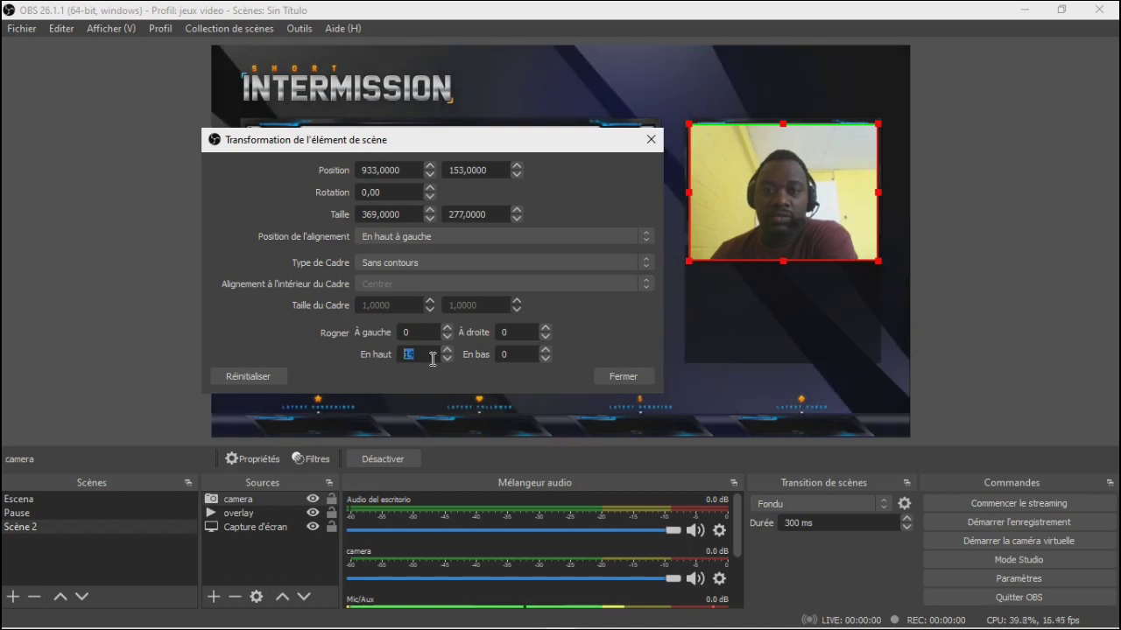
text(1)
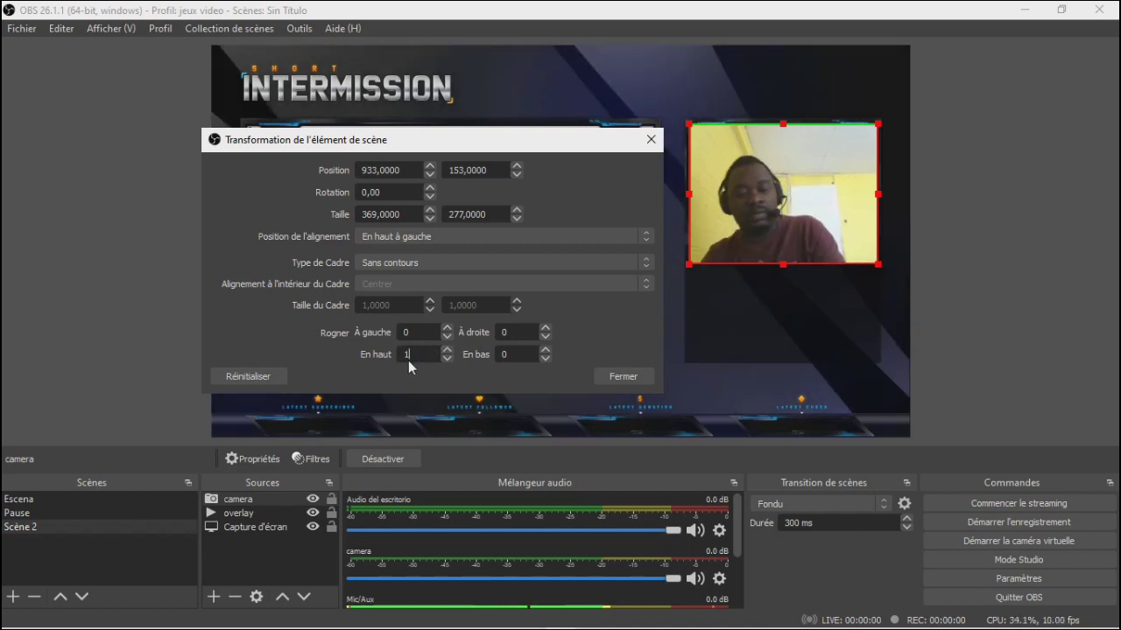
text(00)
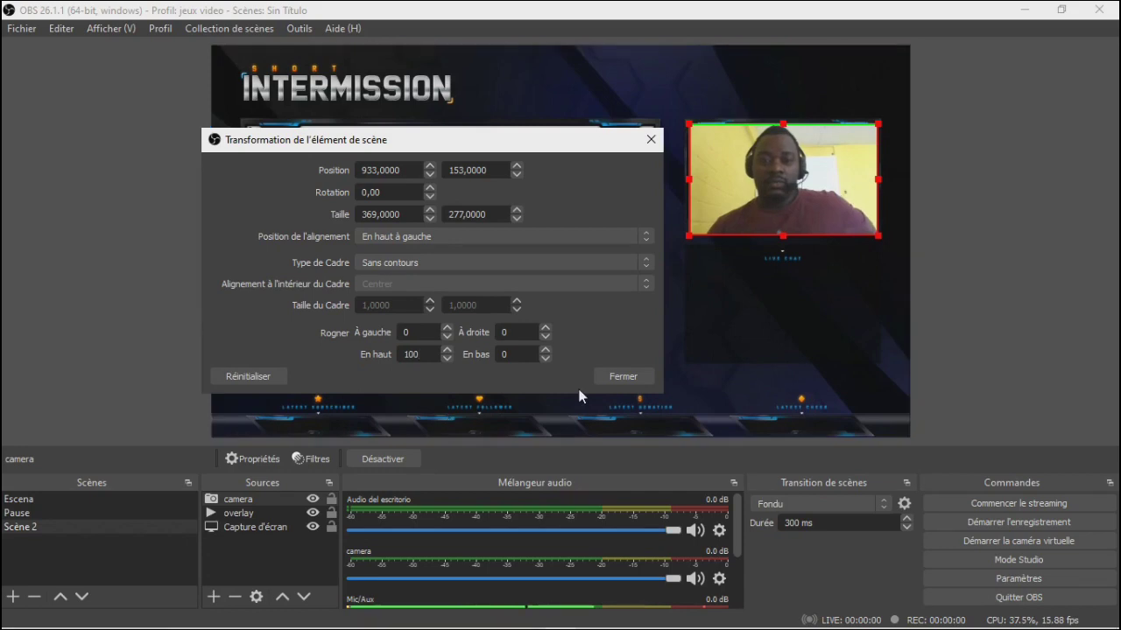
click(639, 379)
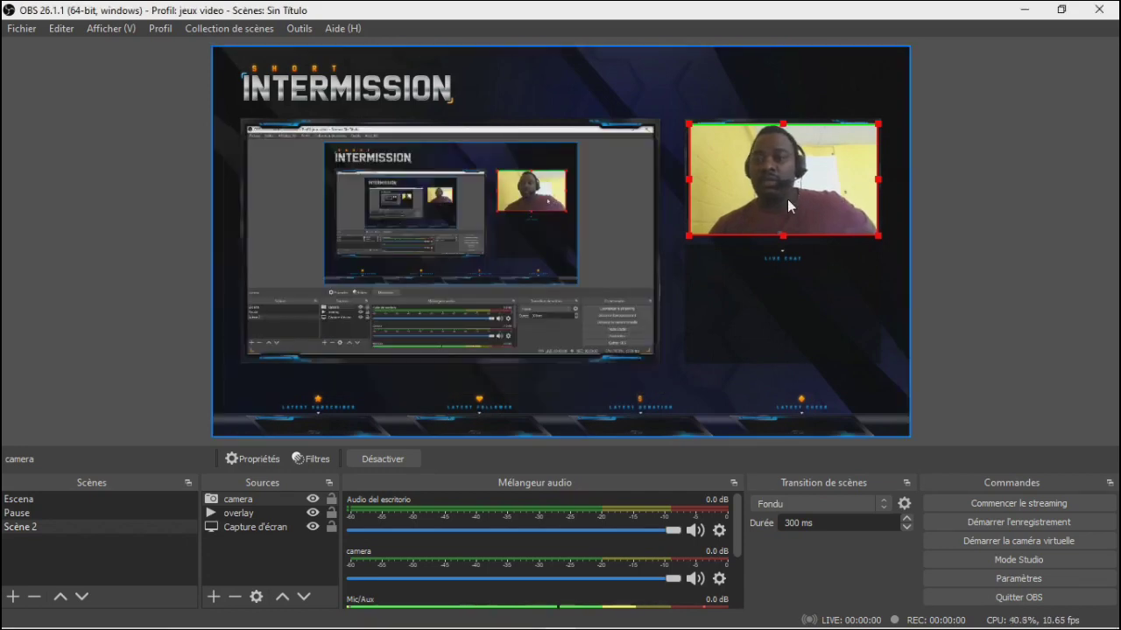
Reorder the sources of Scène 2 so the camera sits beneath both the overlay and Capture d'écran, and clear the selection
drag(253, 498, 253, 544)
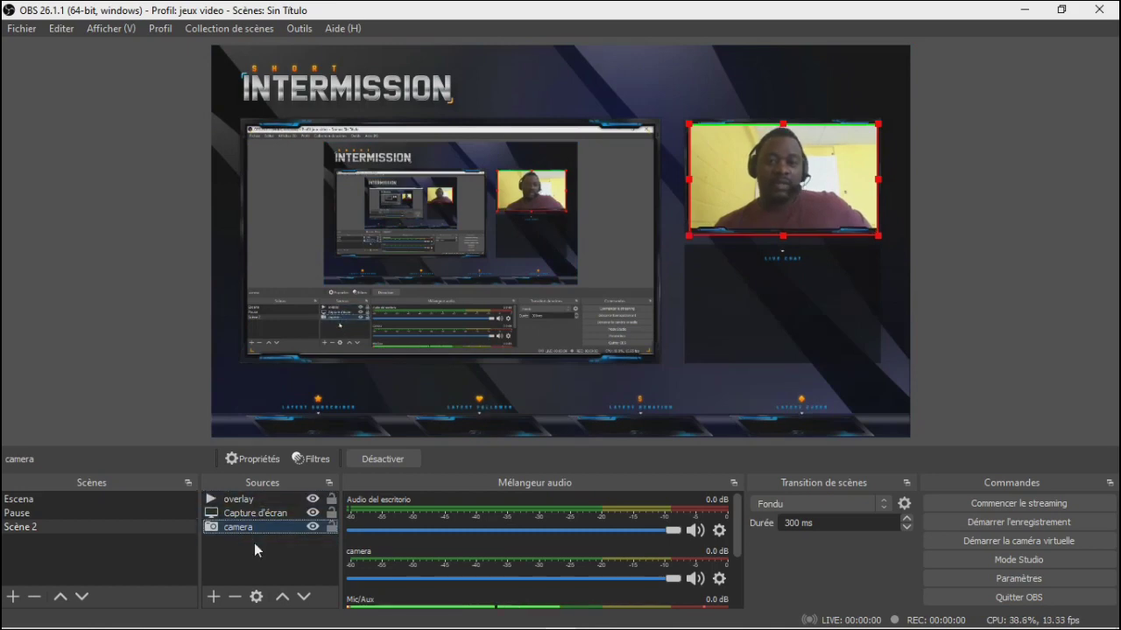
click(982, 203)
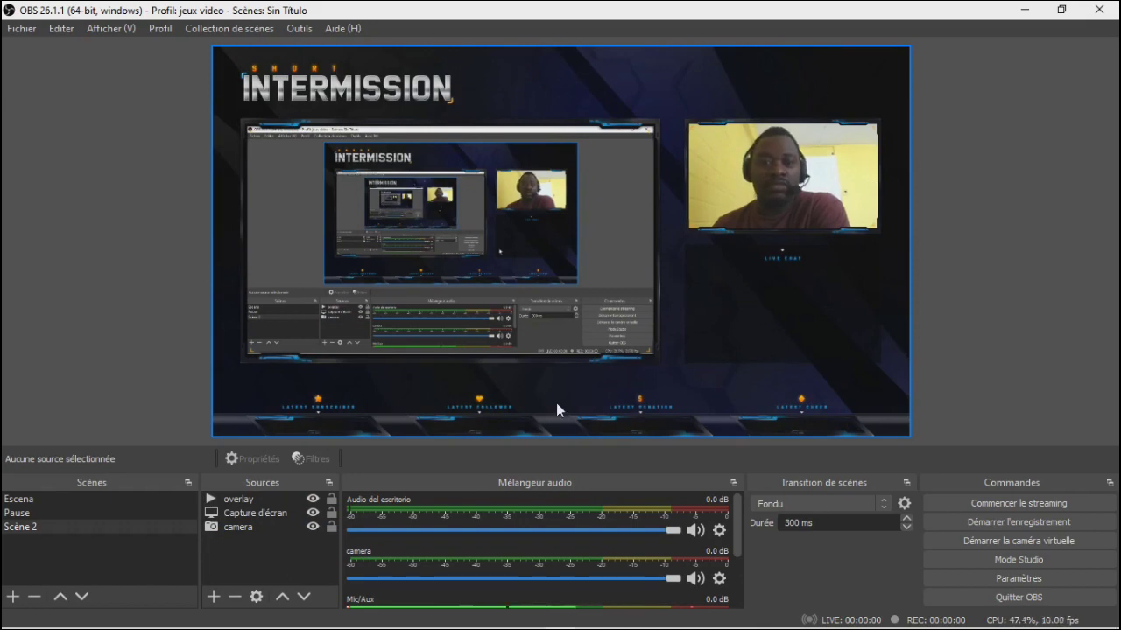
click(237, 565)
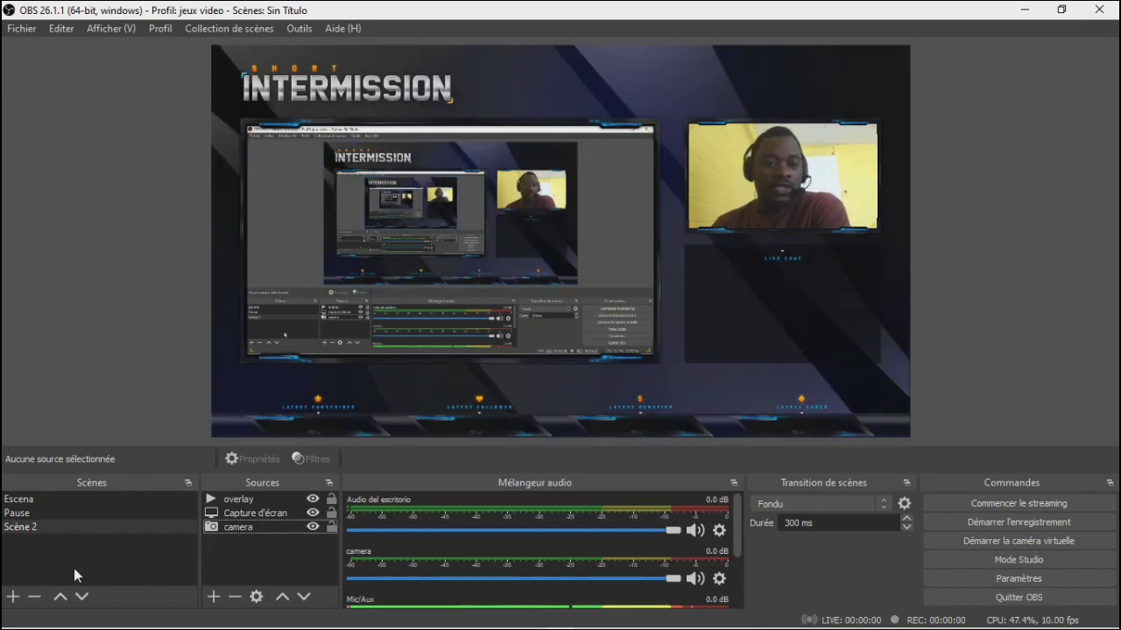
click(214, 598)
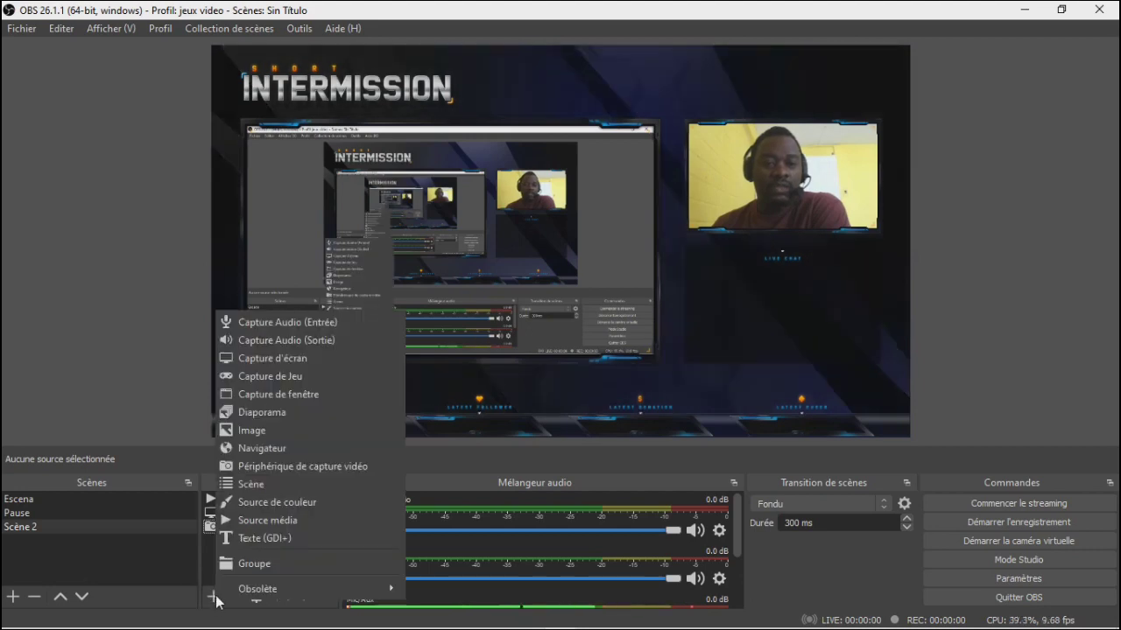
click(270, 506)
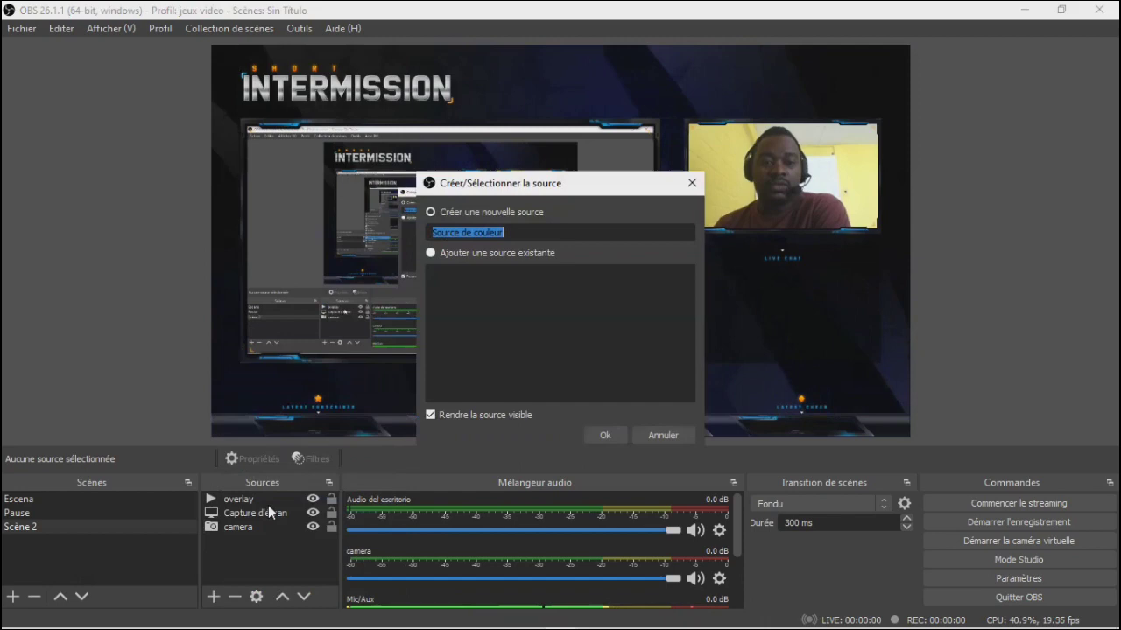
click(691, 184)
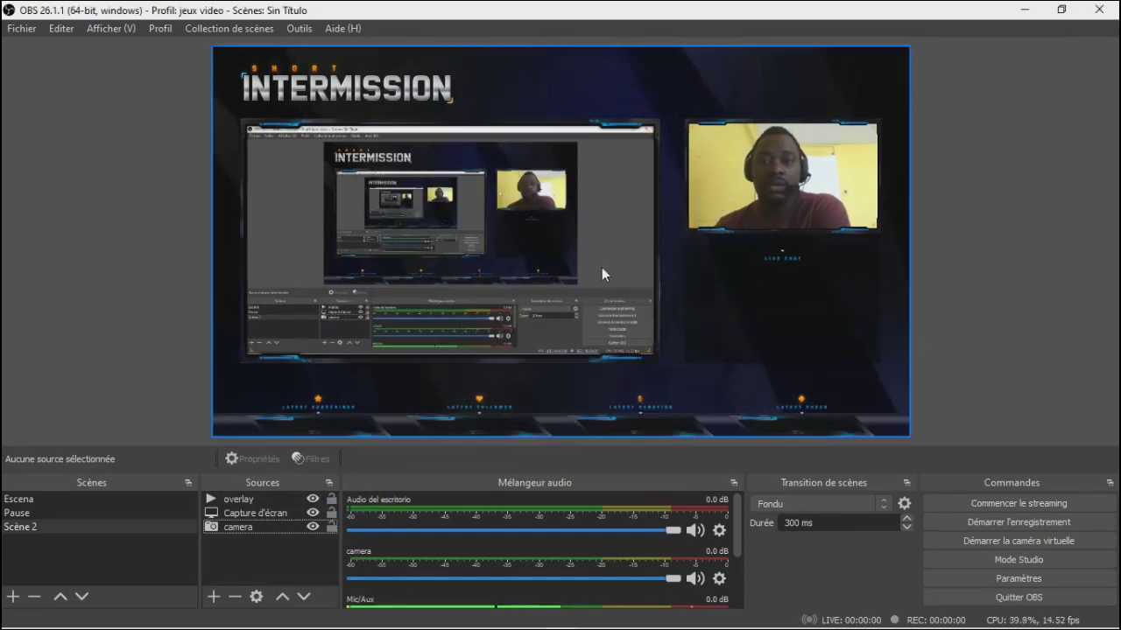
Add a new media source to Scène 2 under its default name and enable loop playback
click(215, 598)
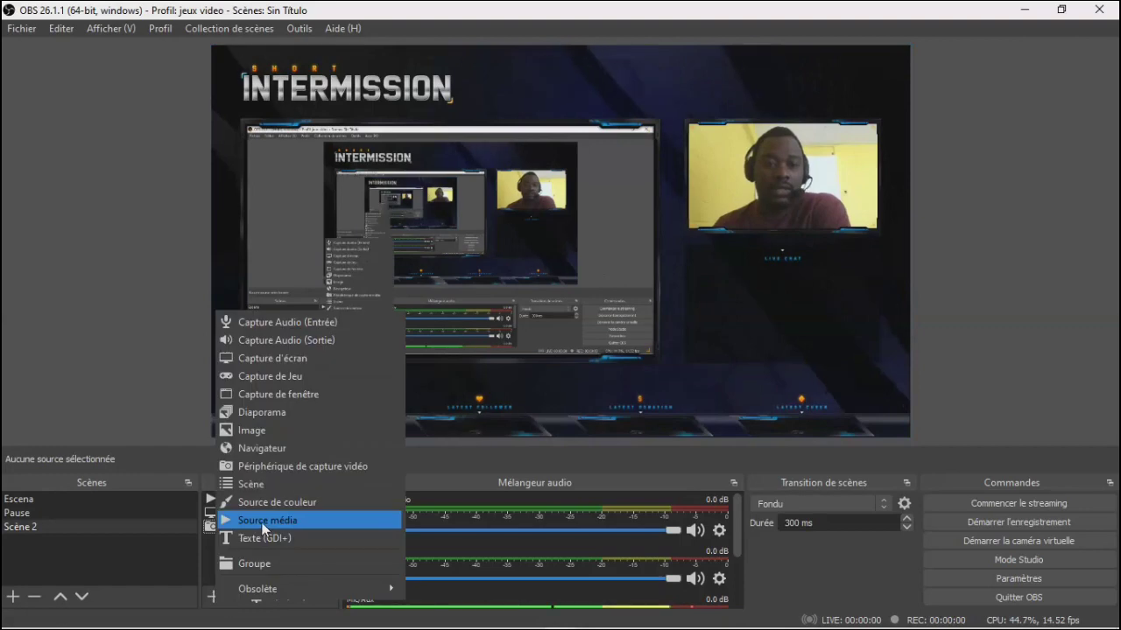
click(262, 520)
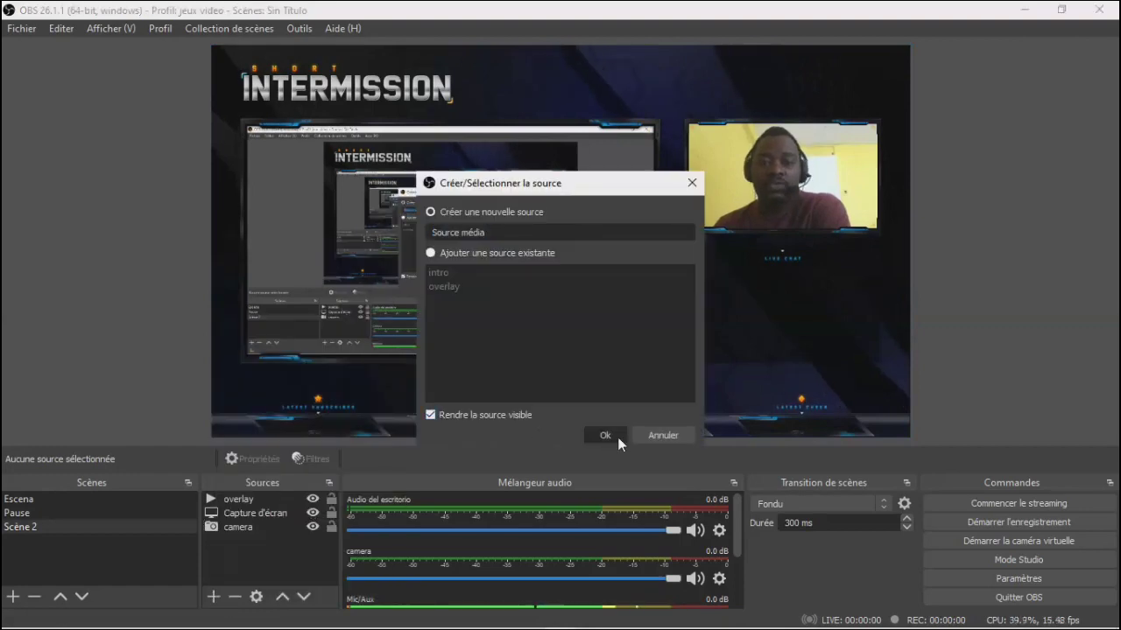
click(605, 436)
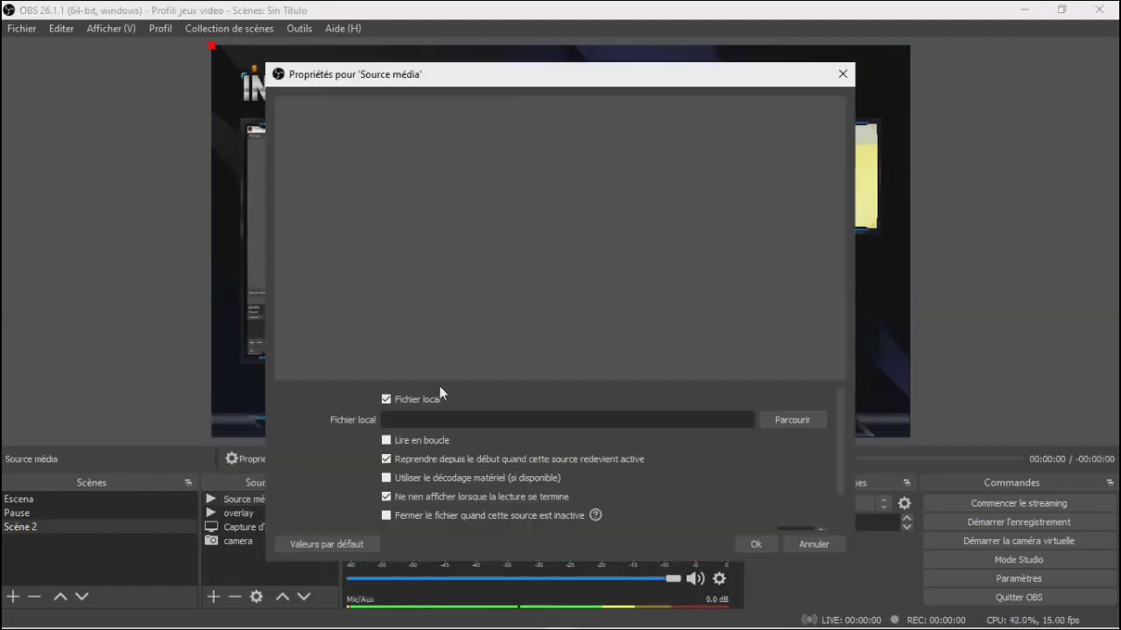
click(405, 444)
Load "YouTube like subscribe bell icon buttons green screen _ End Screen.mp4" from Descargas as the media source's local file and accept the properties
click(778, 420)
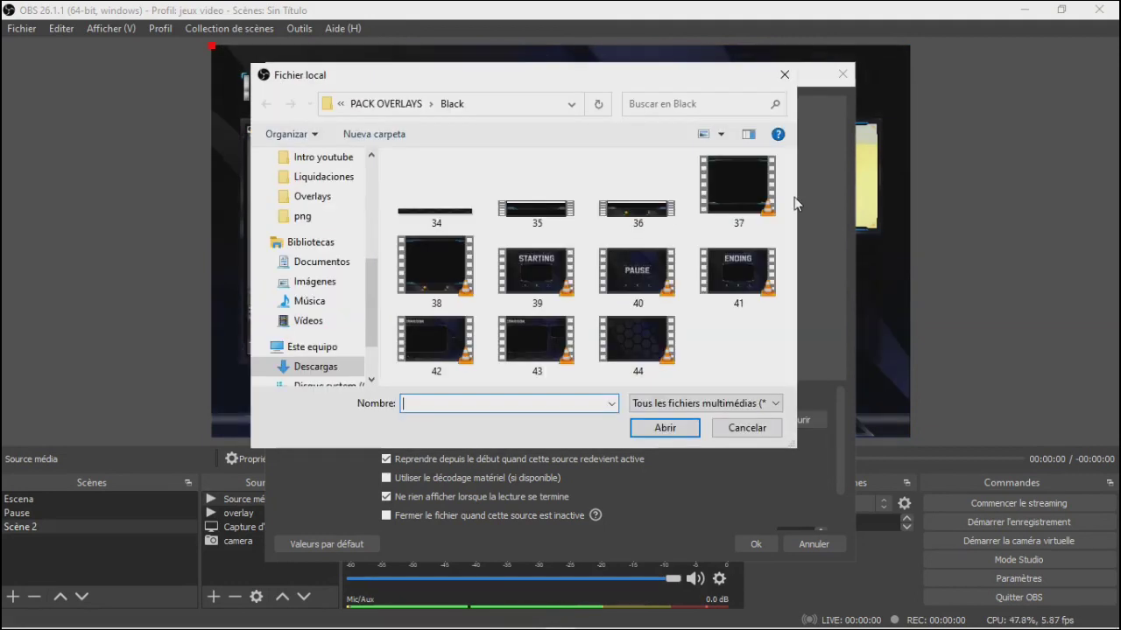
drag(372, 291, 377, 172)
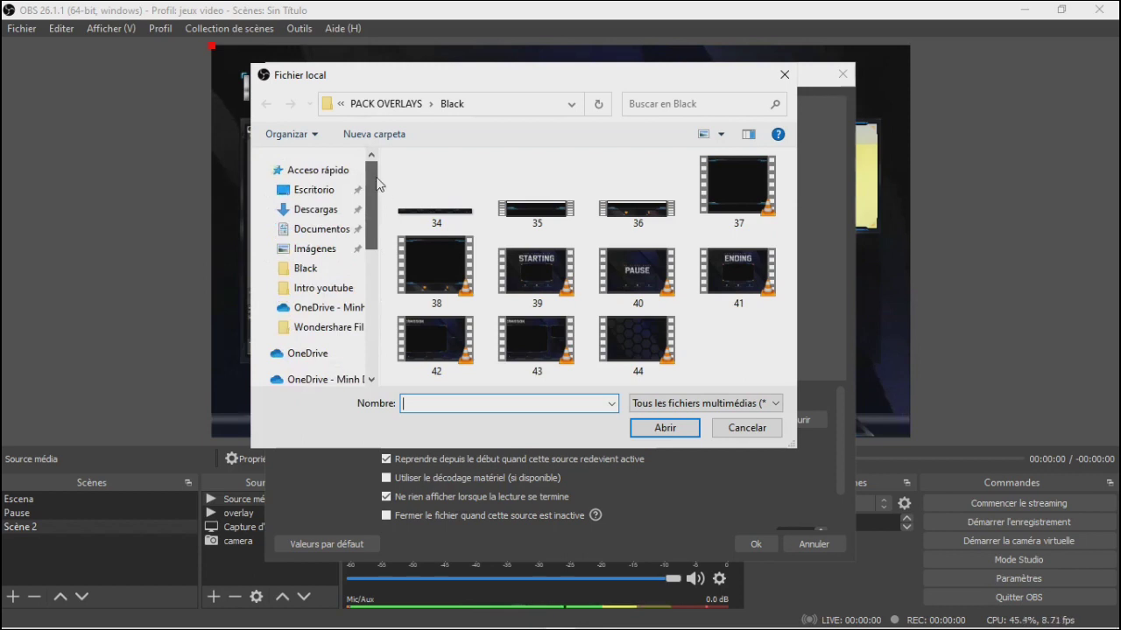
click(327, 212)
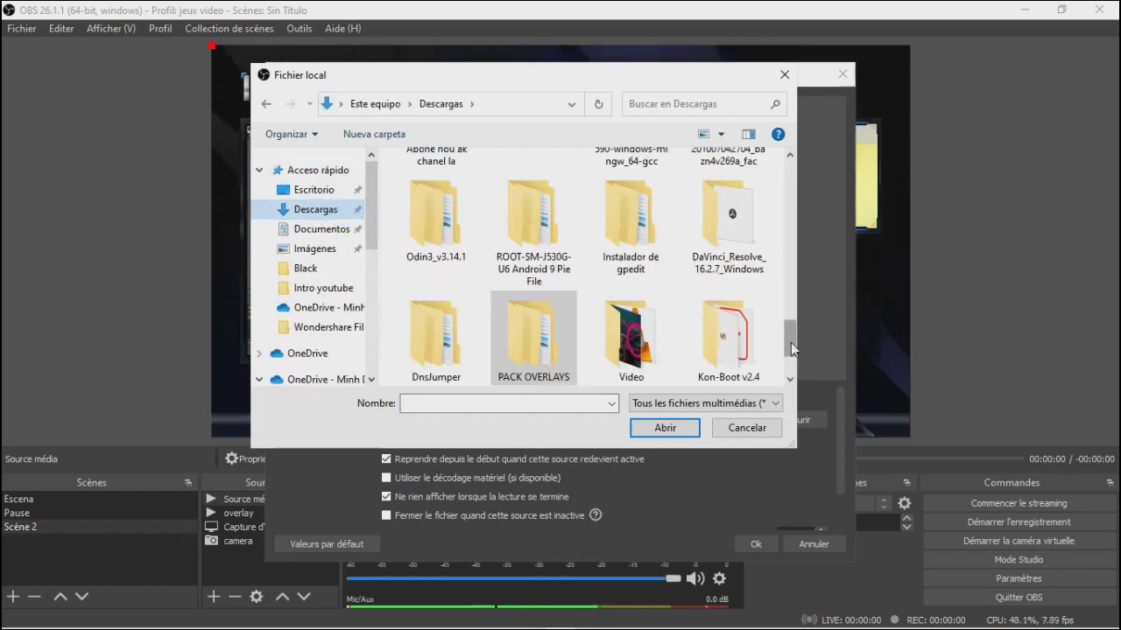
drag(791, 342, 792, 260)
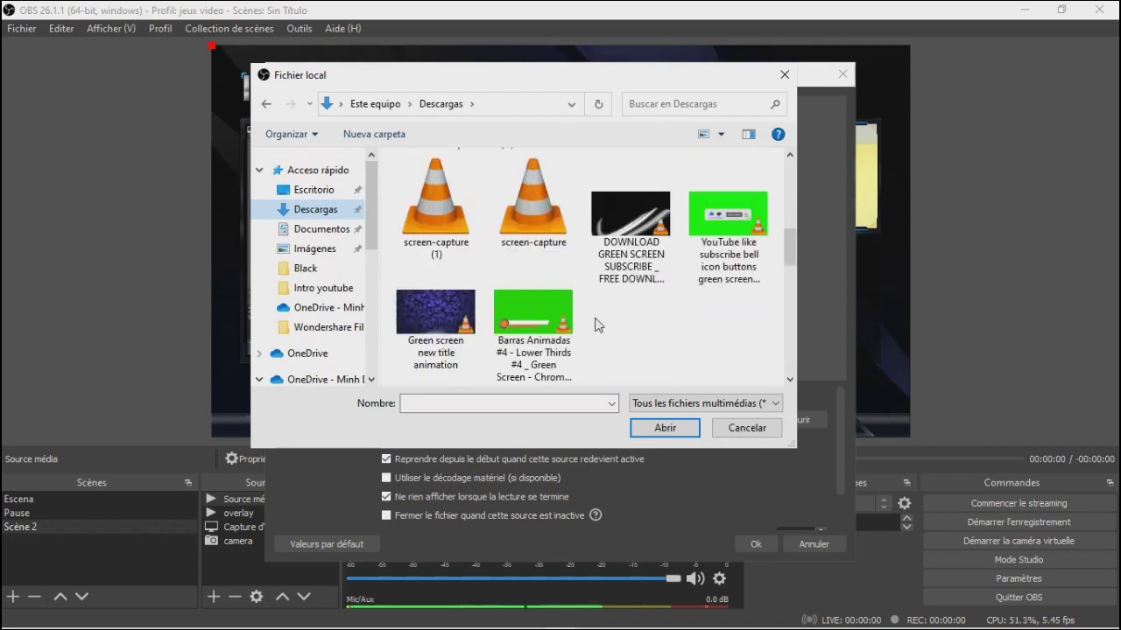
click(718, 226)
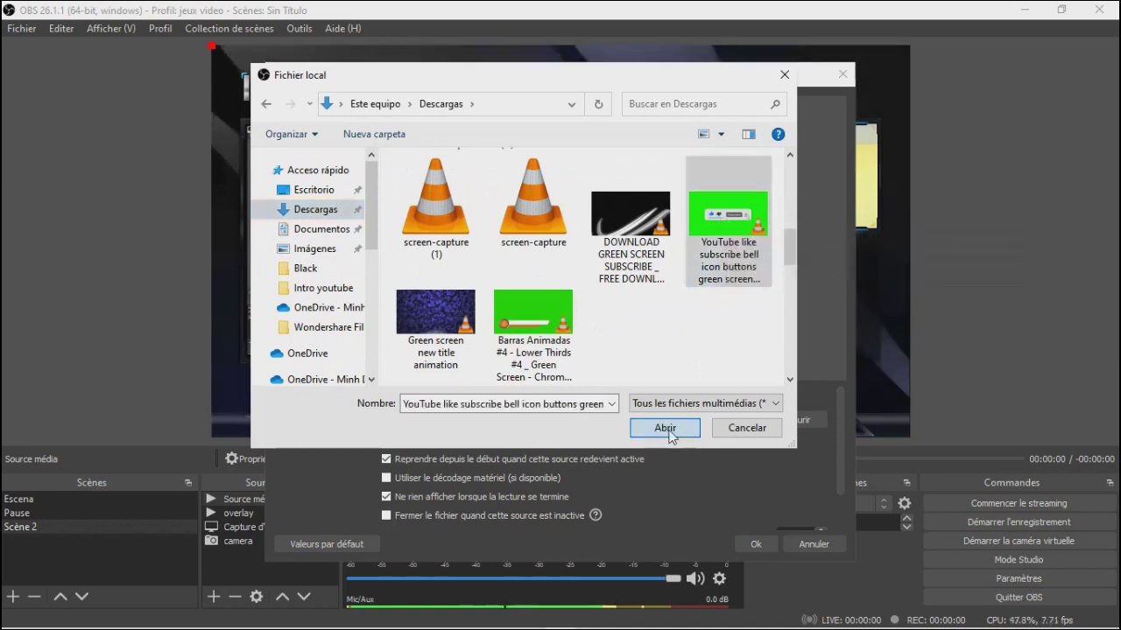
click(665, 428)
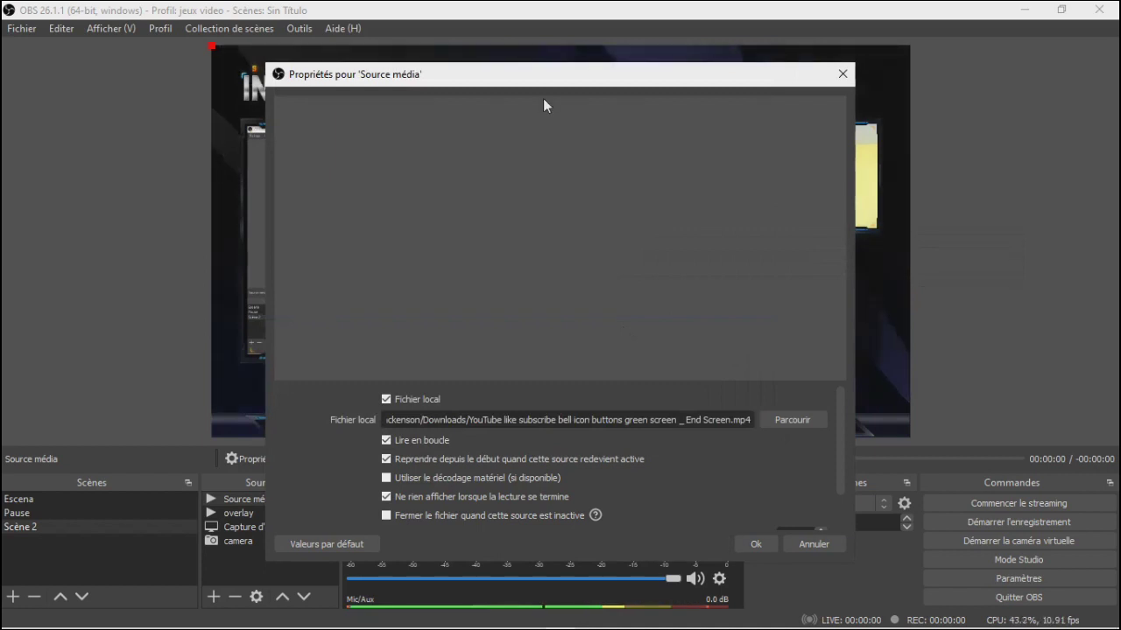
drag(565, 83, 560, 85)
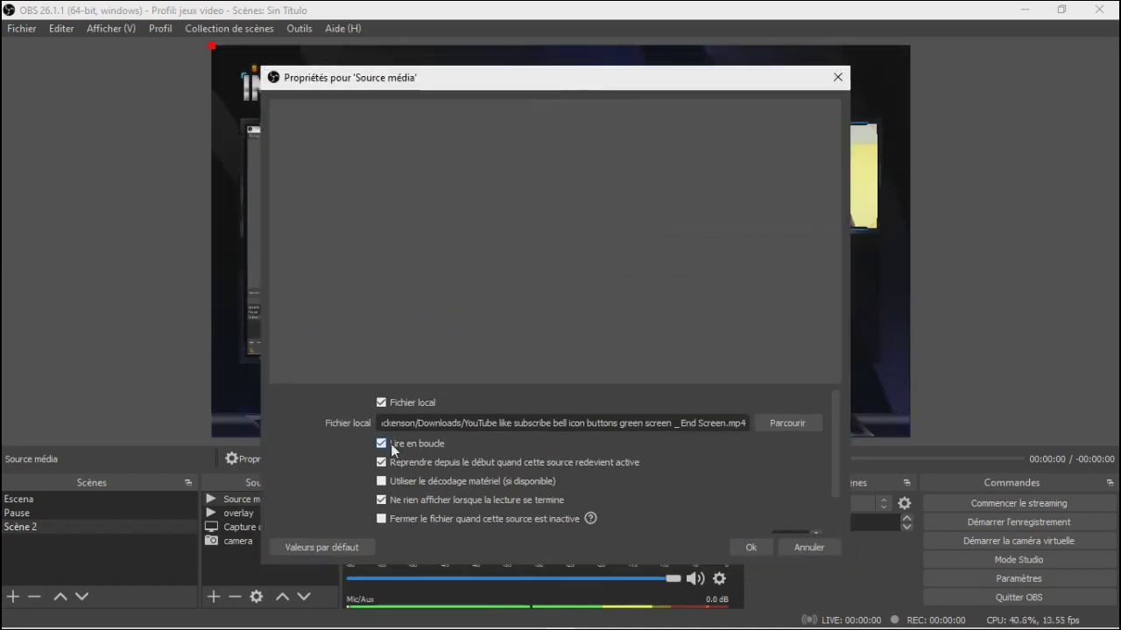
click(750, 548)
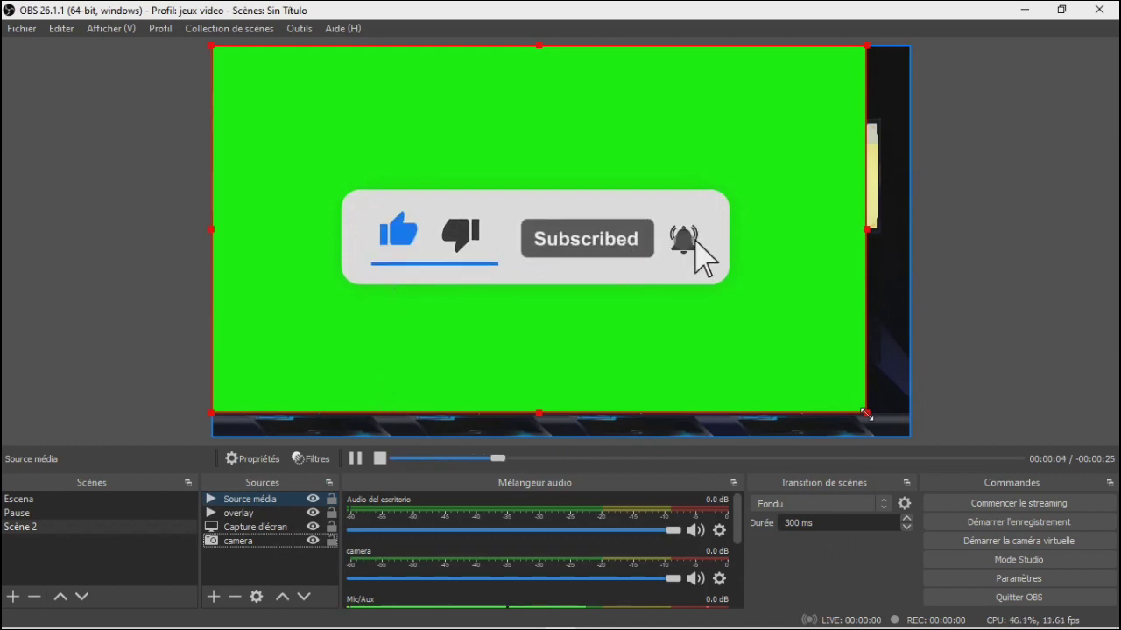
Scale the green-screen subscribe clip down to a small rectangle and place it over the lower edge of the screen capture frame
drag(866, 414, 525, 203)
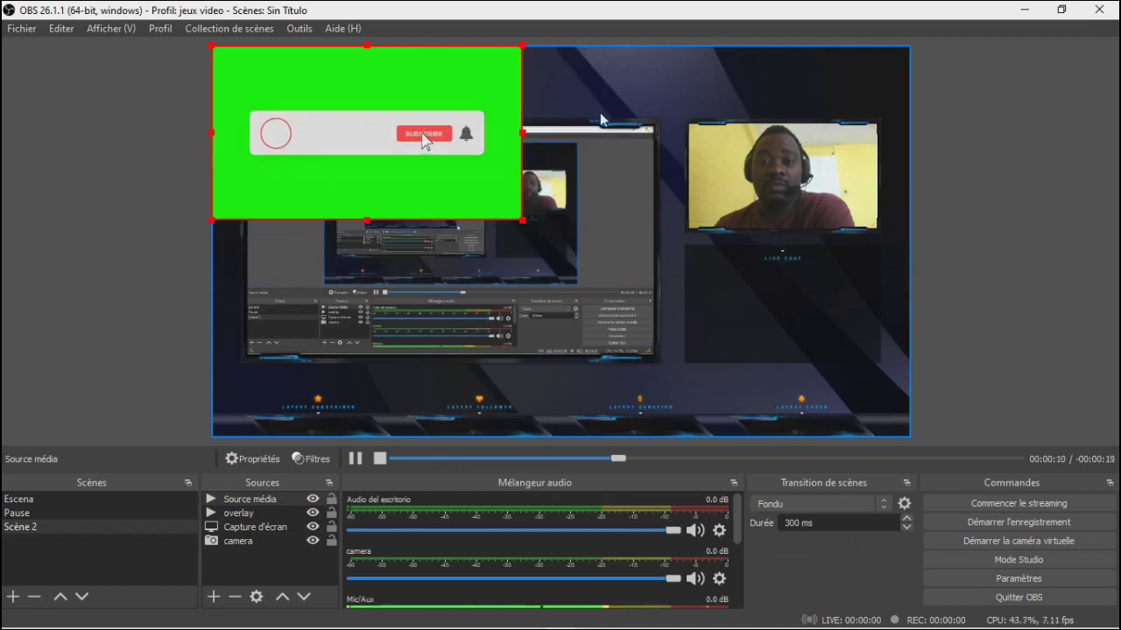
drag(275, 75, 577, 111)
drag(822, 263, 466, 374)
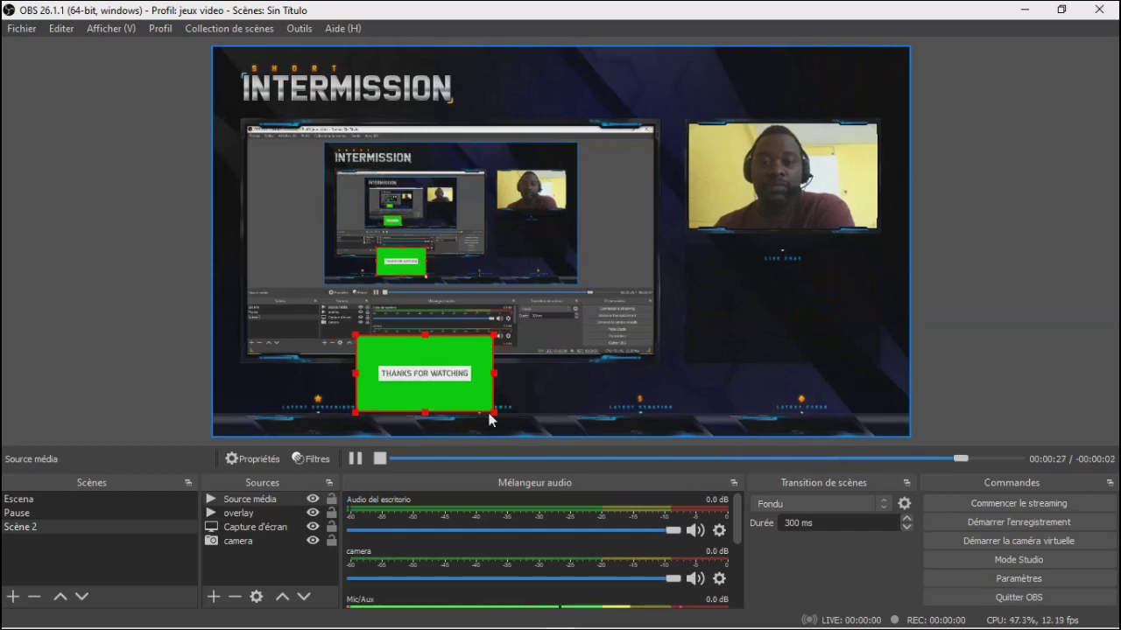
drag(490, 415, 450, 394)
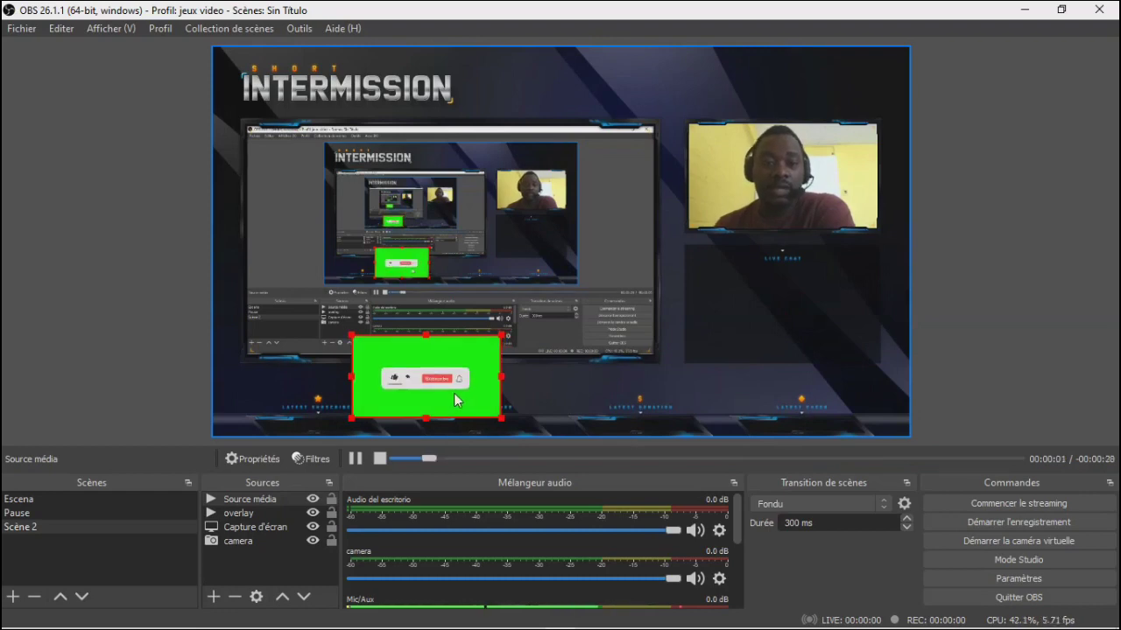
Add an Incrustation par chrominance (Chroma Key) effect filter with its default name to the green-screen subscribe clip
right_click(438, 387)
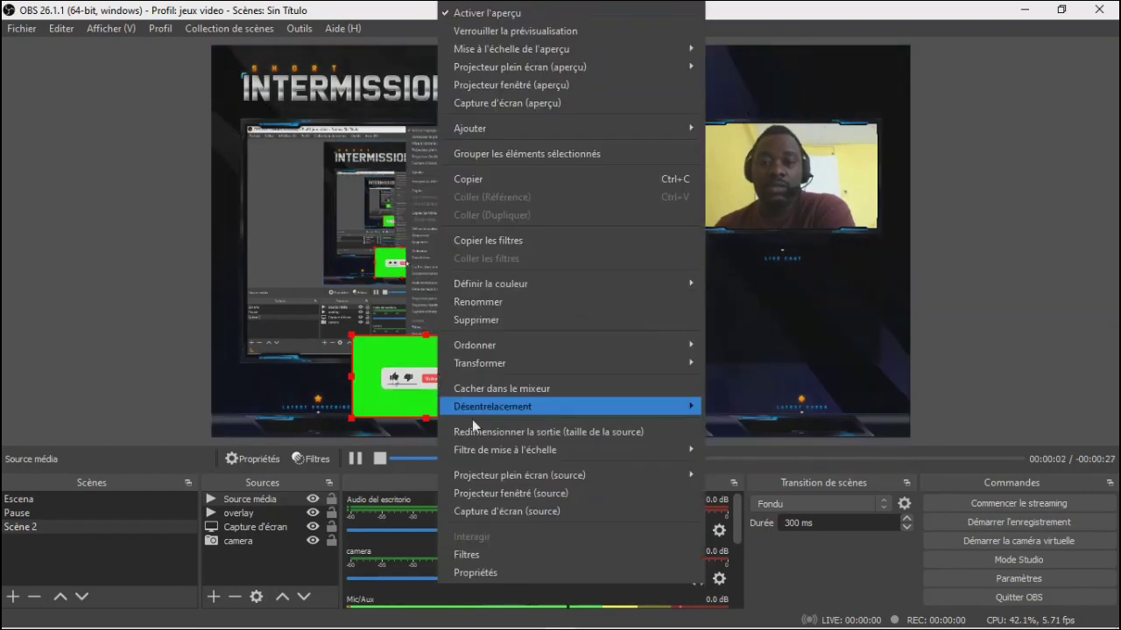
click(478, 554)
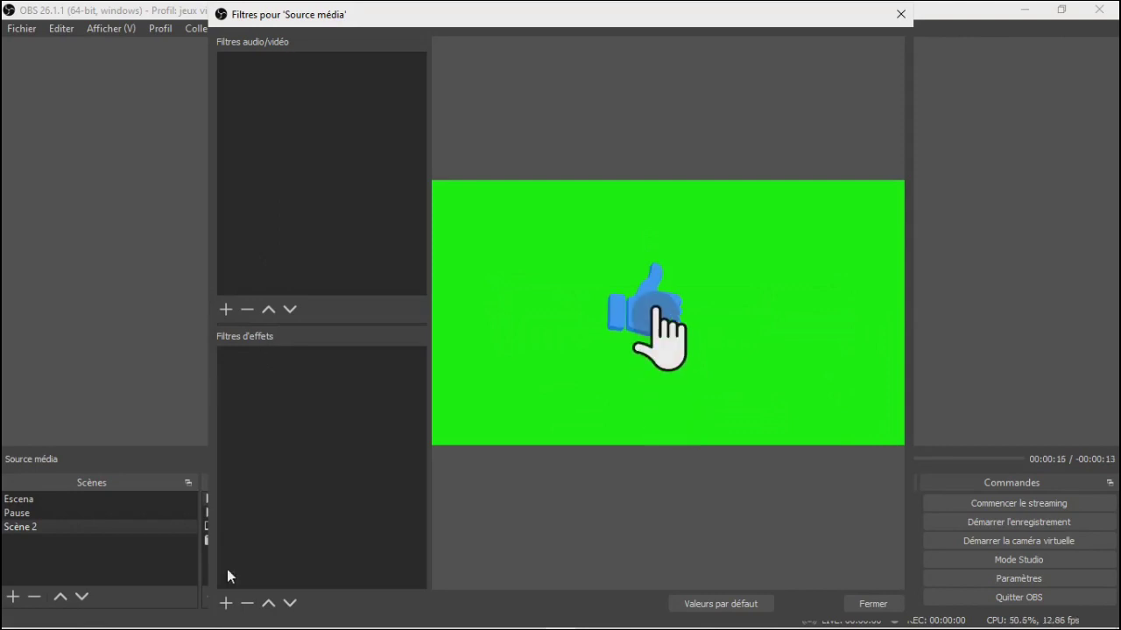
mouse_move(225, 618)
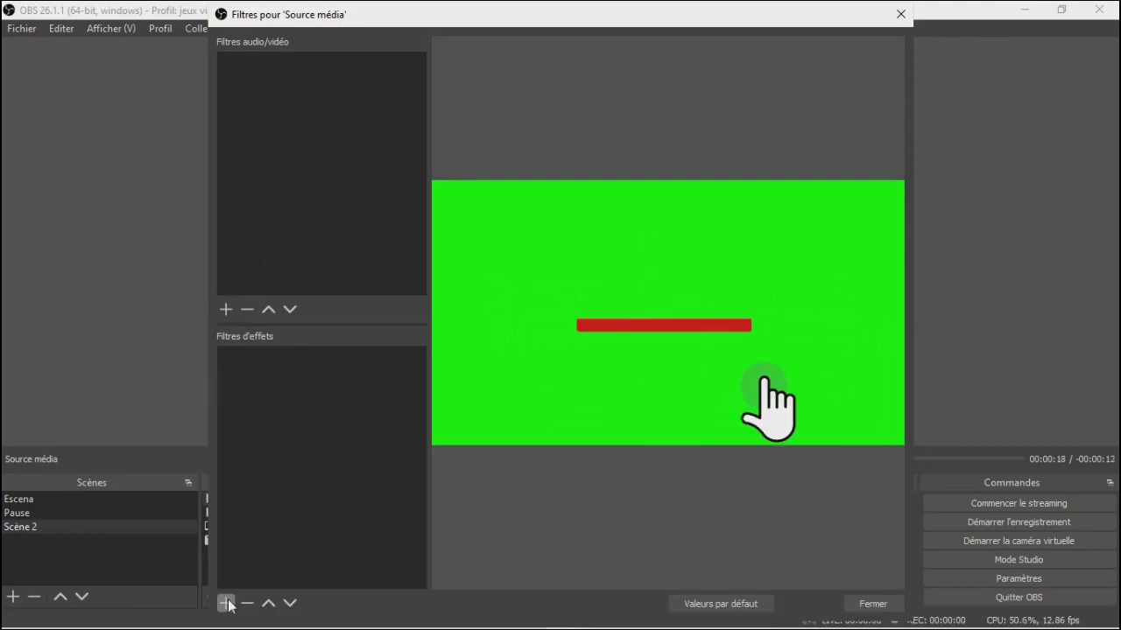
click(226, 603)
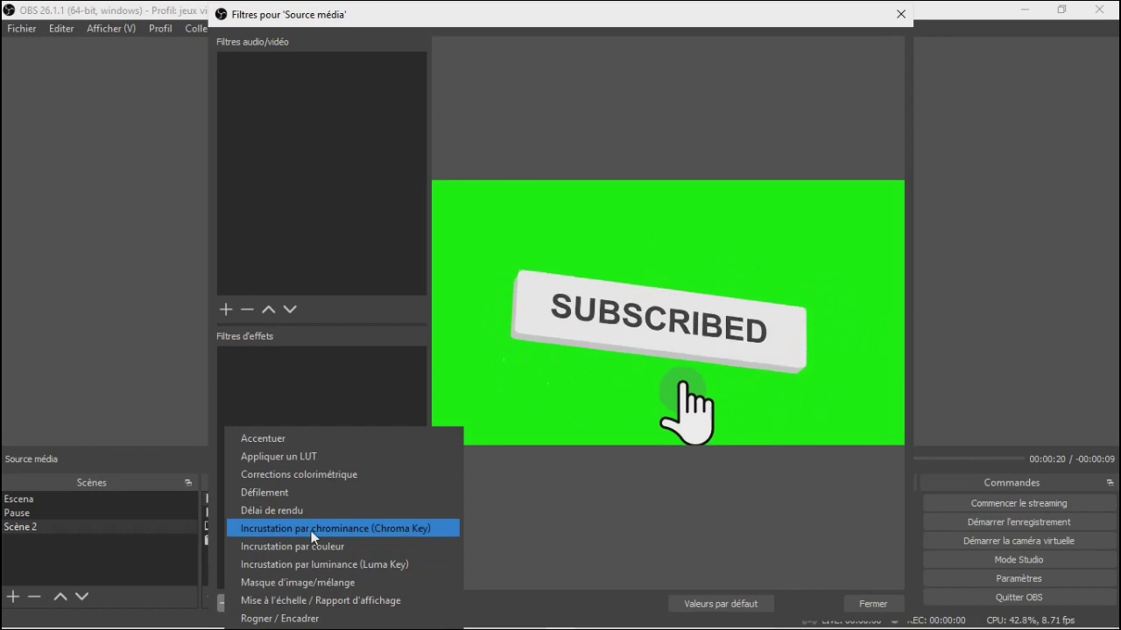
click(352, 531)
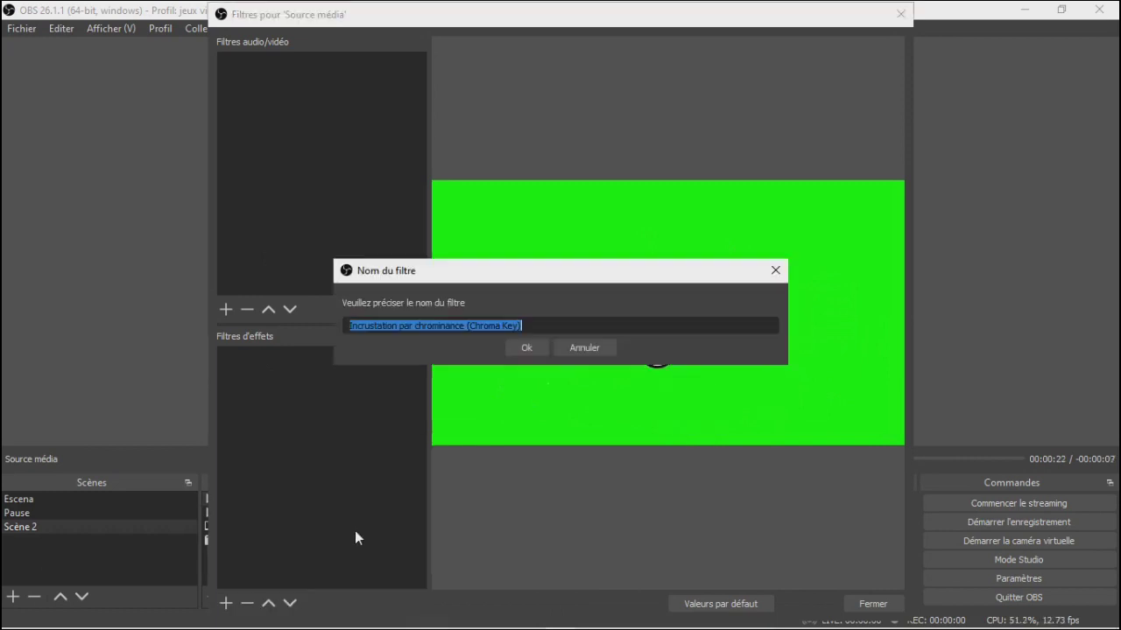
click(527, 347)
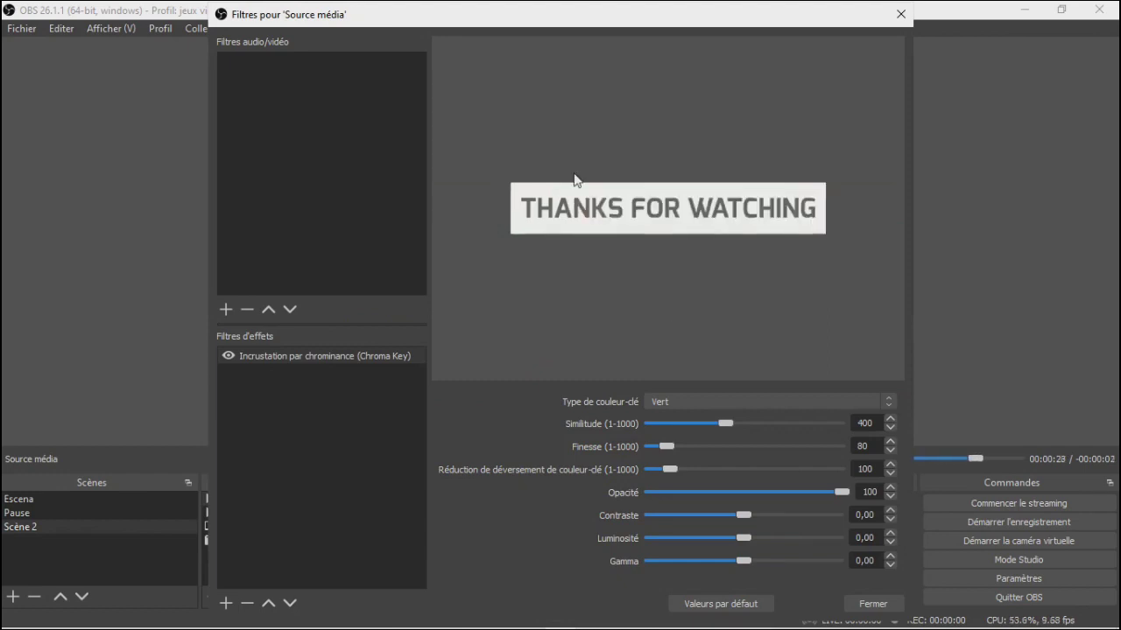
Close the filters, shrink the keyed subscribe clip slightly and place it below the live chat frame, over the rightmost "Latest" label
click(873, 605)
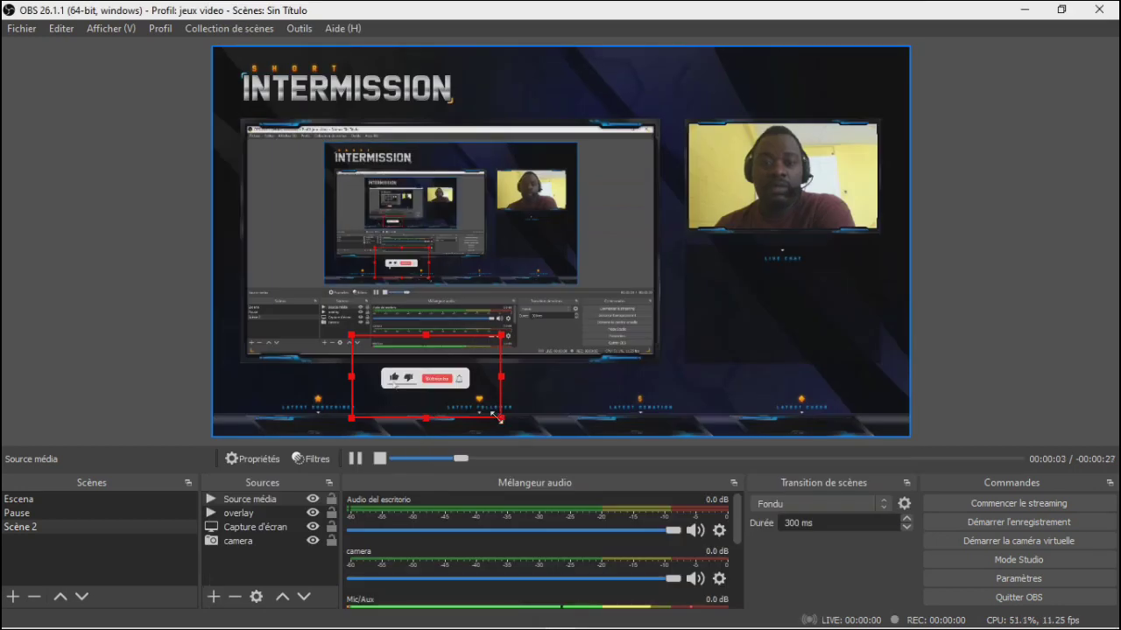
drag(499, 418, 432, 379)
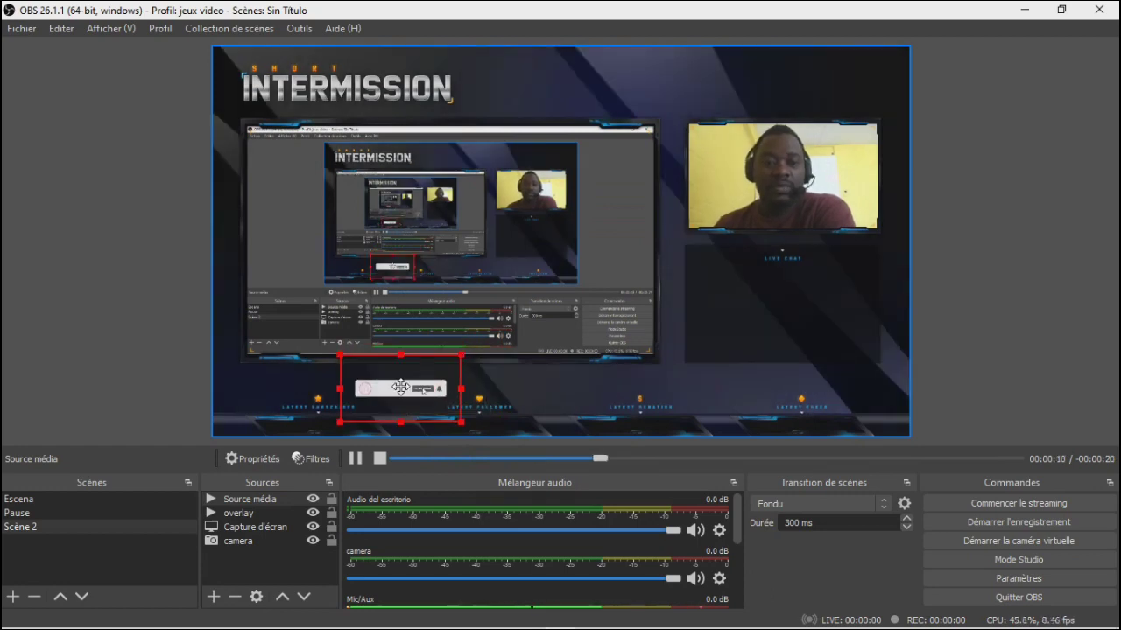
drag(429, 381, 781, 387)
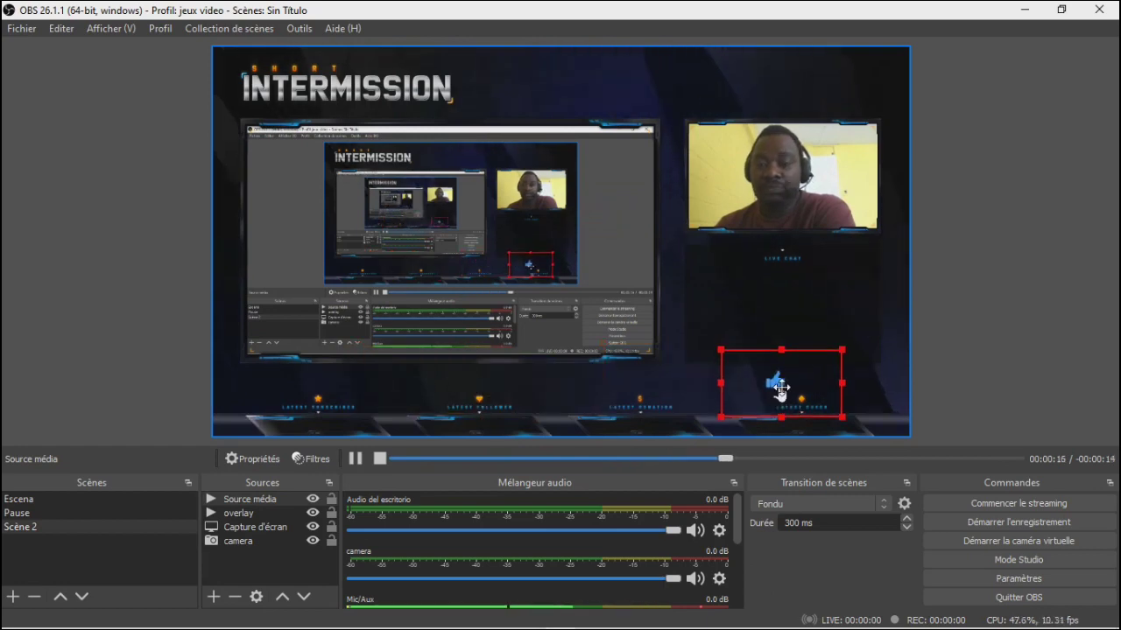
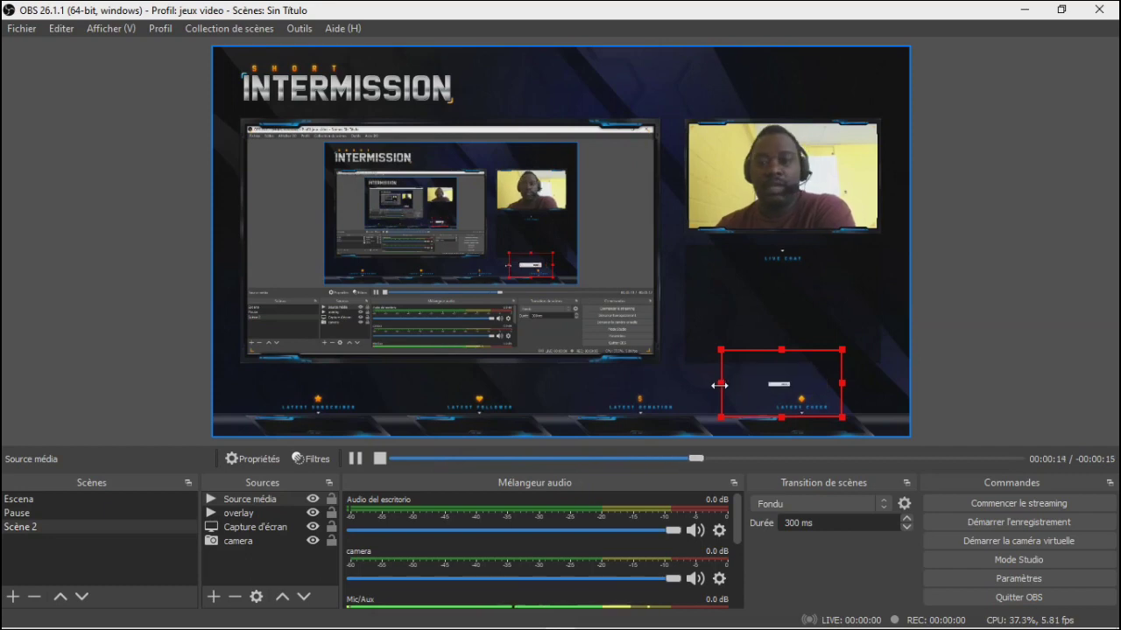
drag(709, 385, 697, 386)
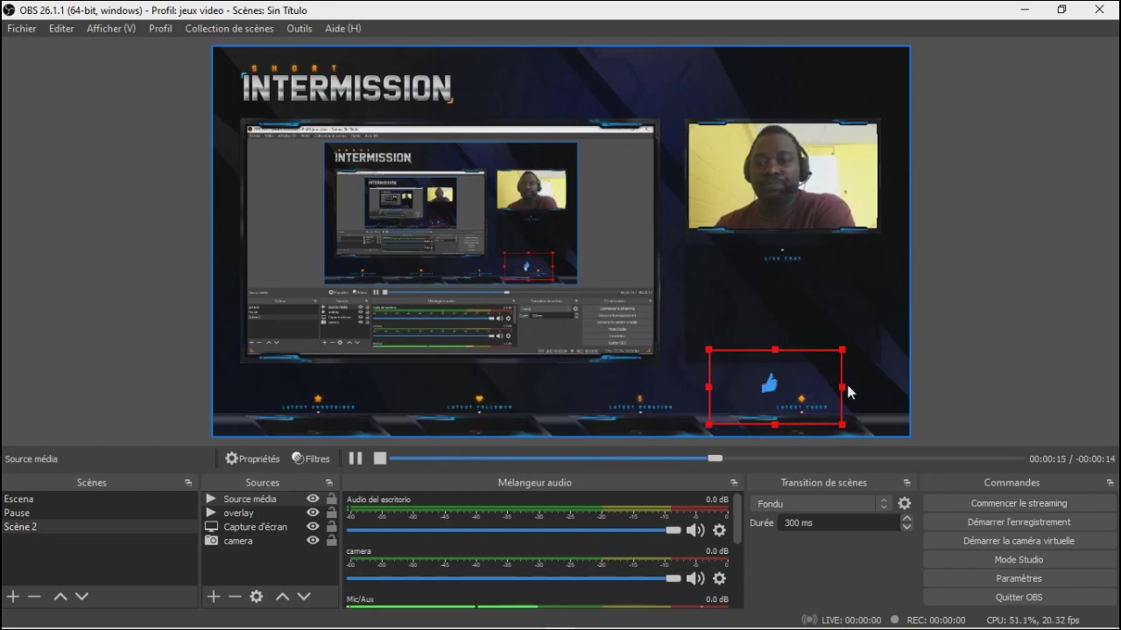
drag(844, 388, 850, 388)
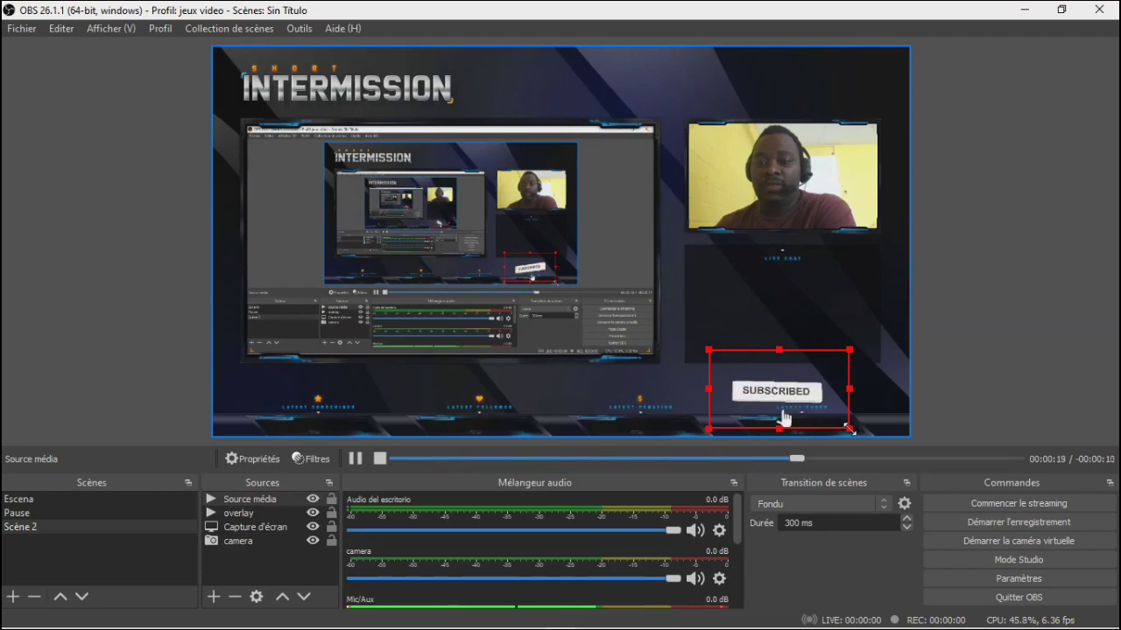
drag(849, 429, 818, 394)
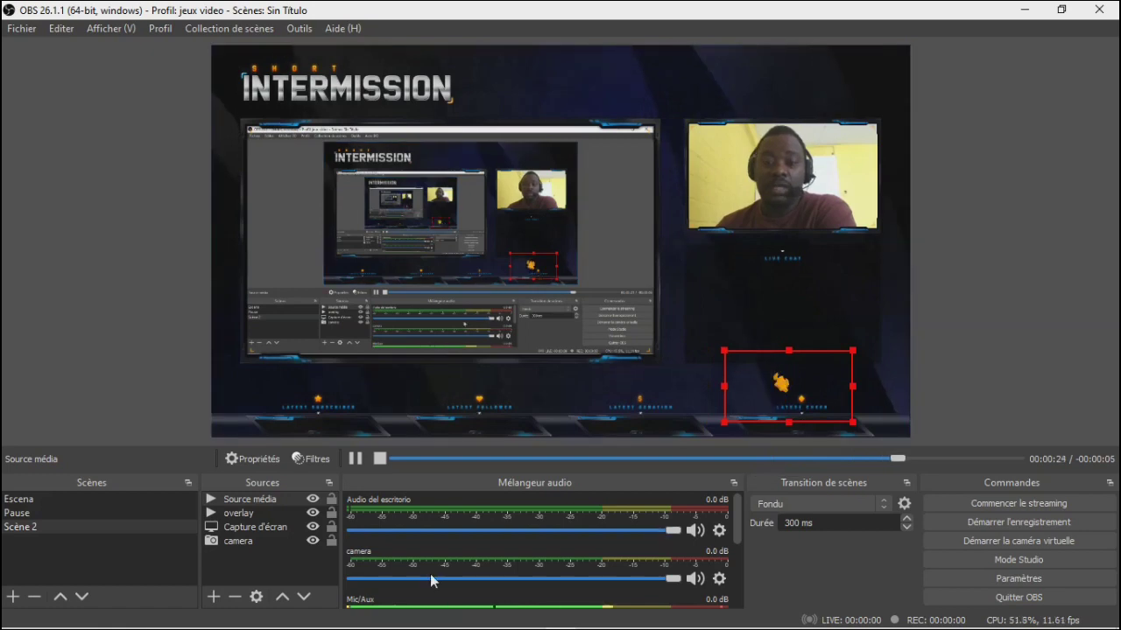
Add a new Texte (GDI+) source to Scène 2 under its default name
click(213, 597)
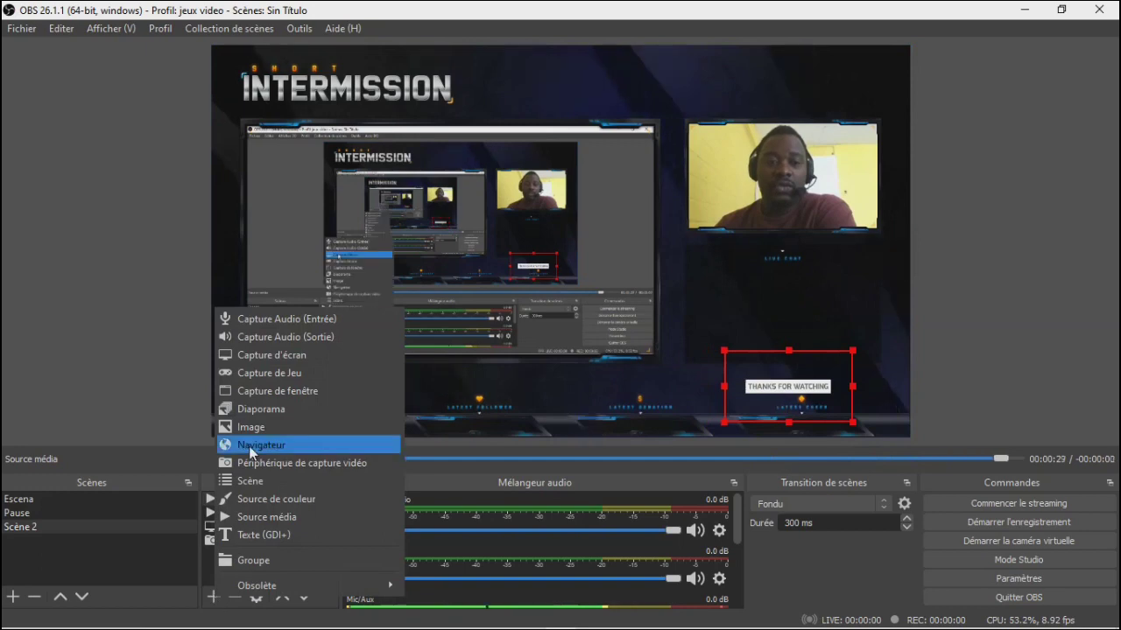
click(250, 535)
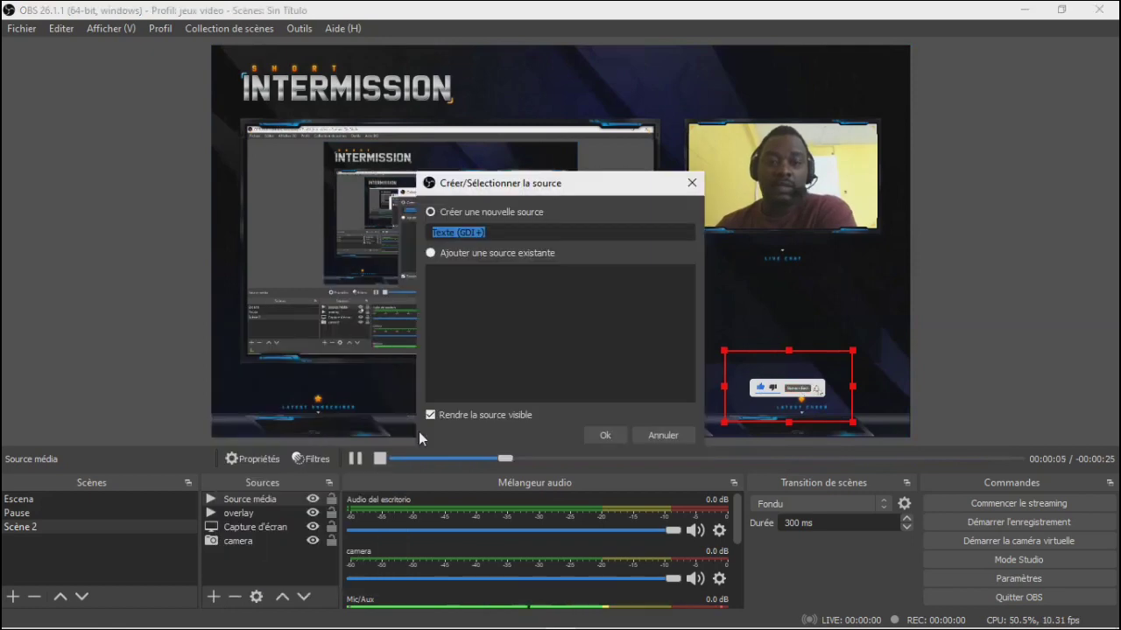
click(605, 436)
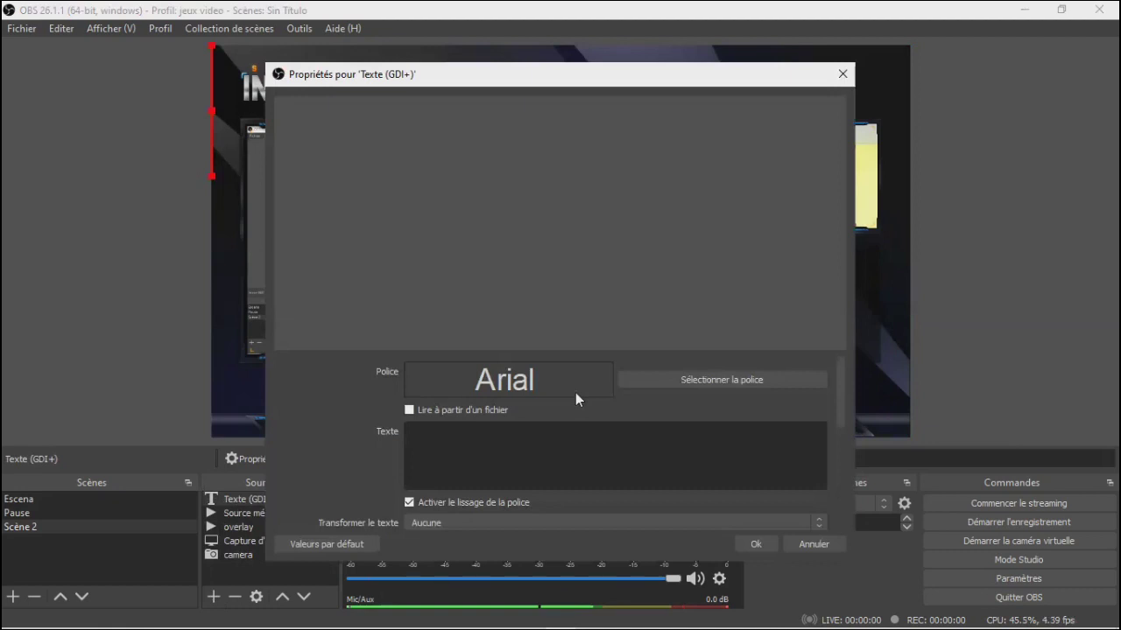
Enter "Pa bliye like paj la" as the text source's content, with "like" in lowercase
click(448, 442)
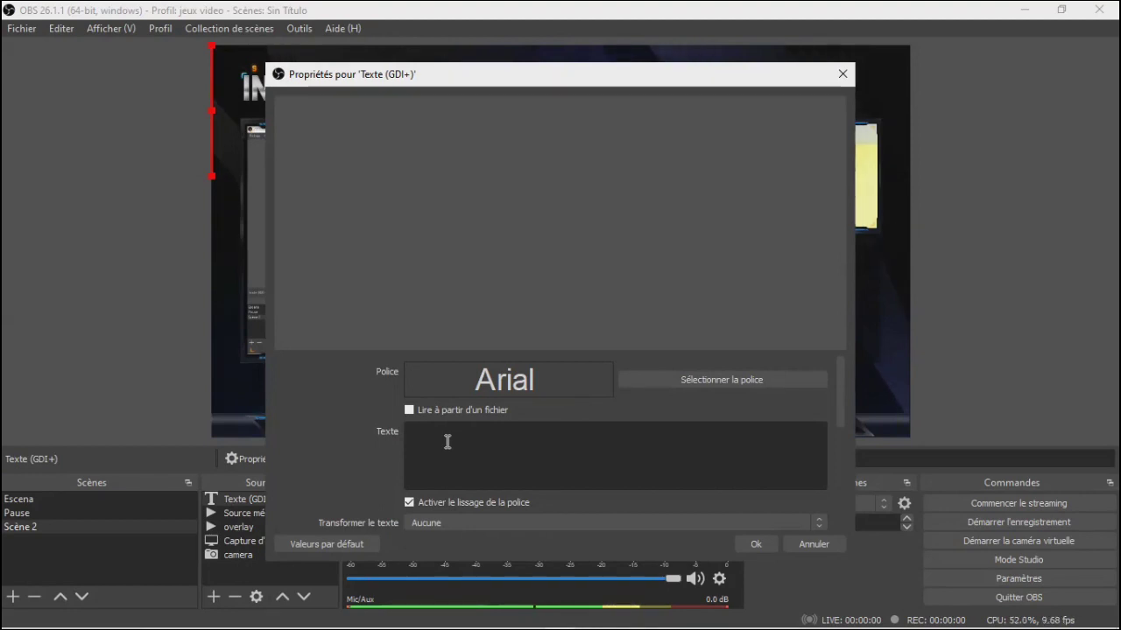
text(Pa)
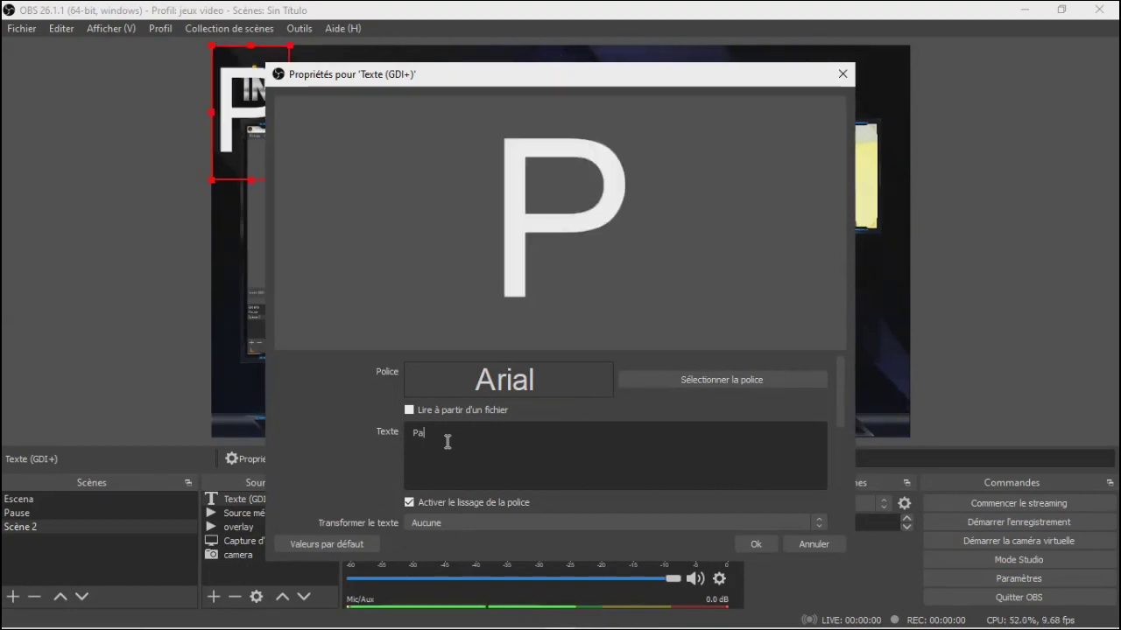
text( bli)
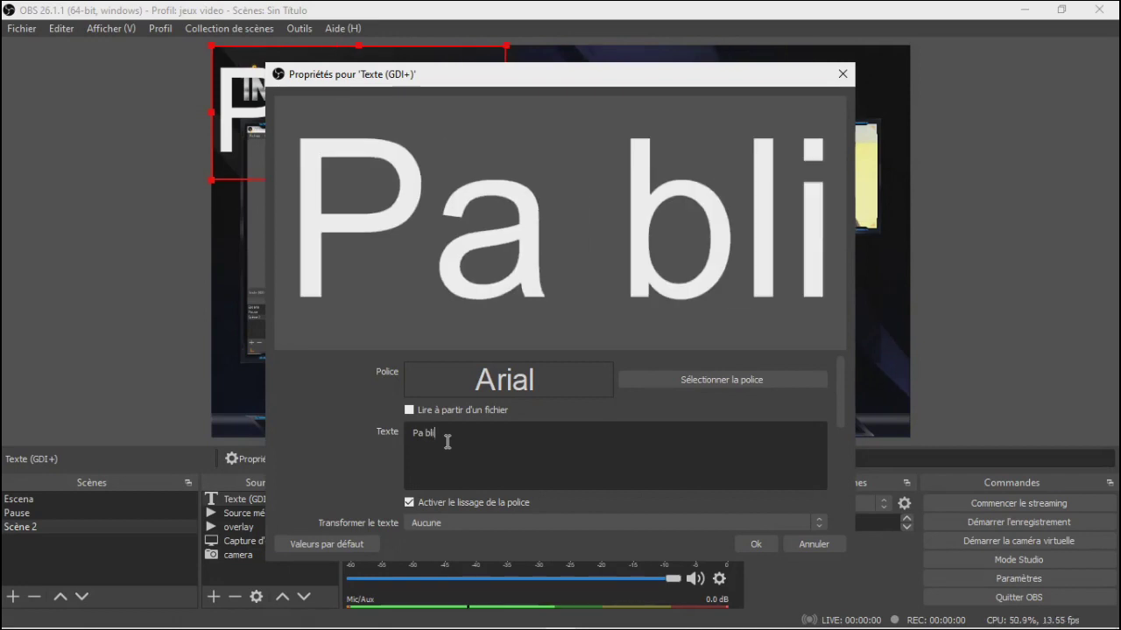
text(ye)
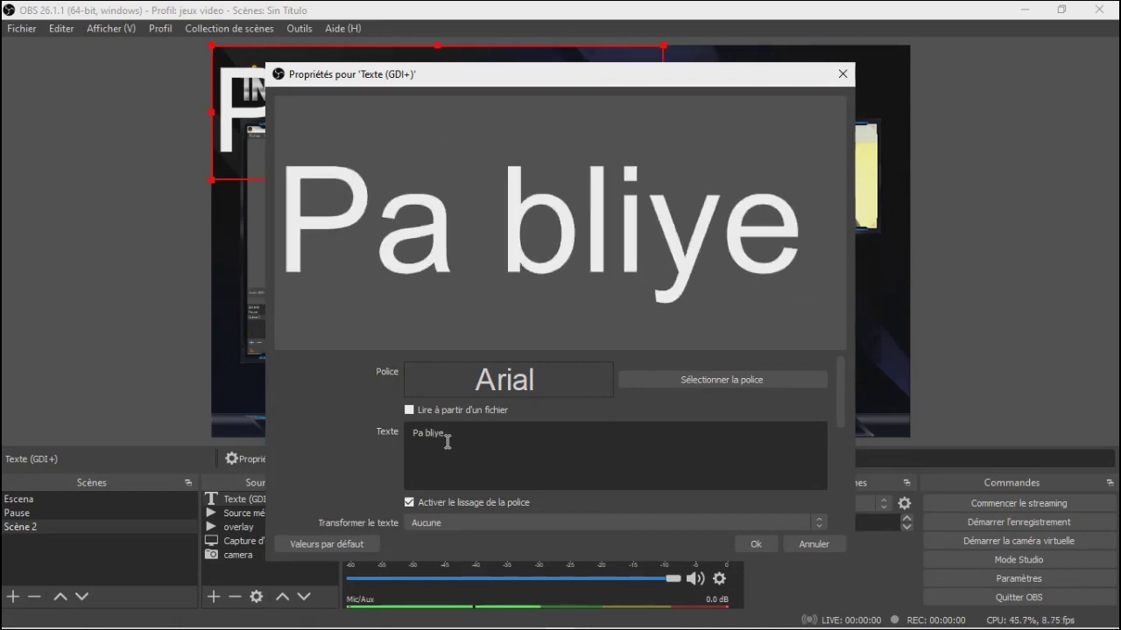
text( LIn)
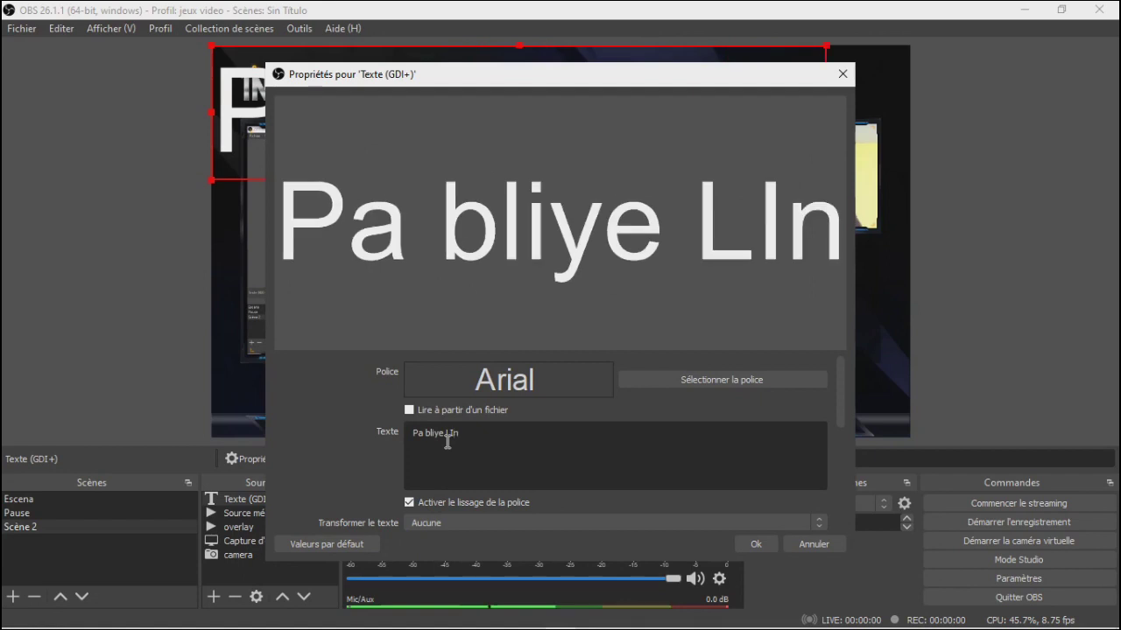
key(BackSpace)
text(ke)
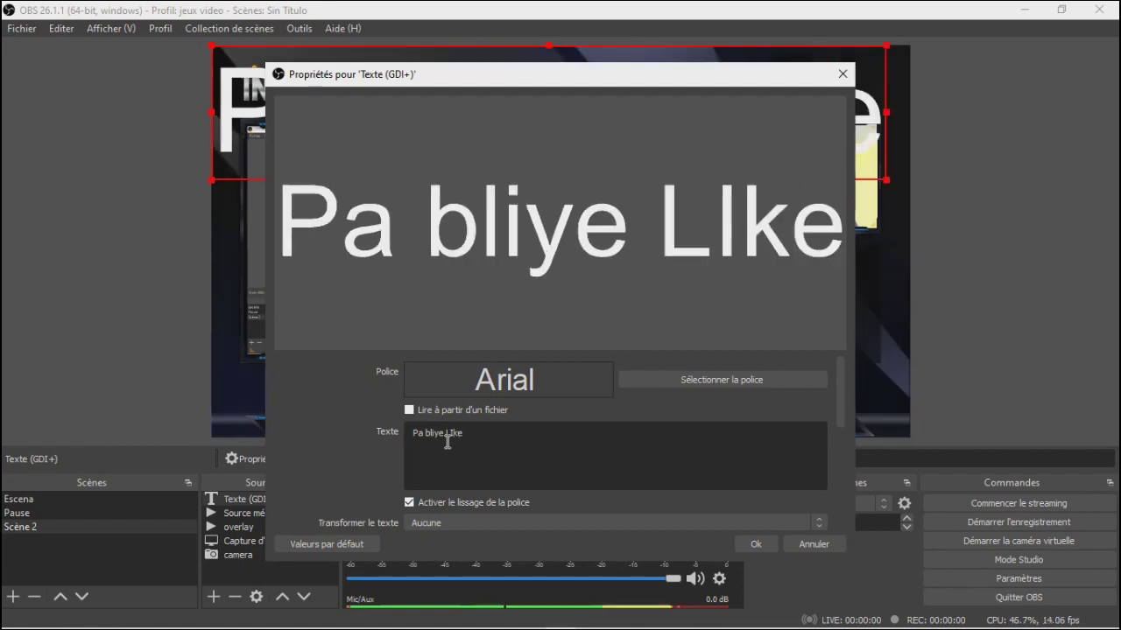
text( paj )
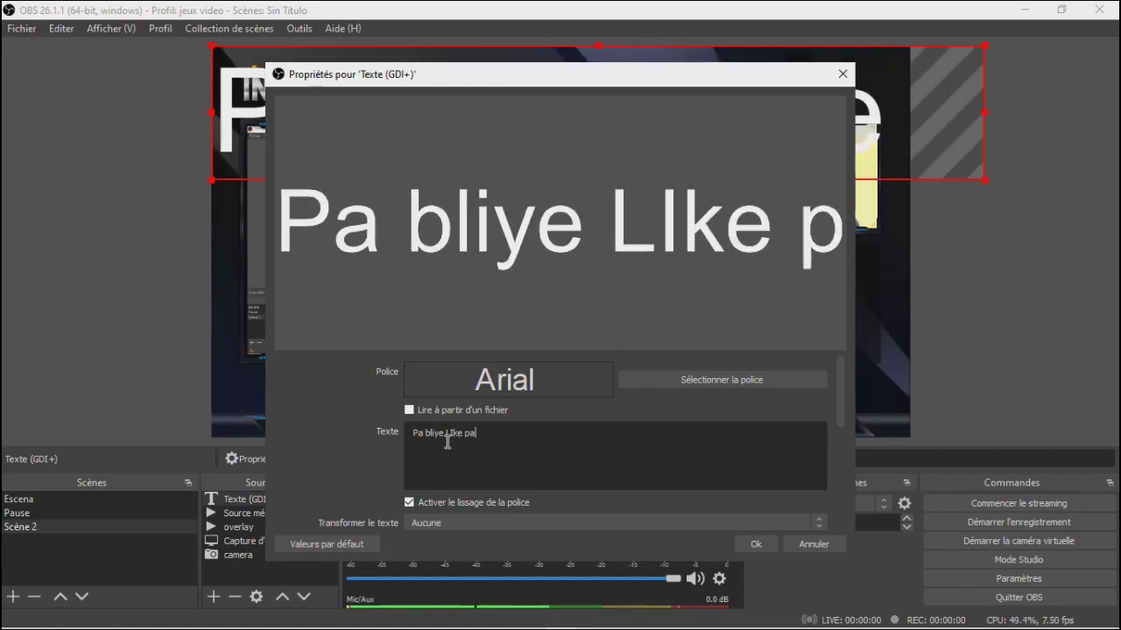
text(la)
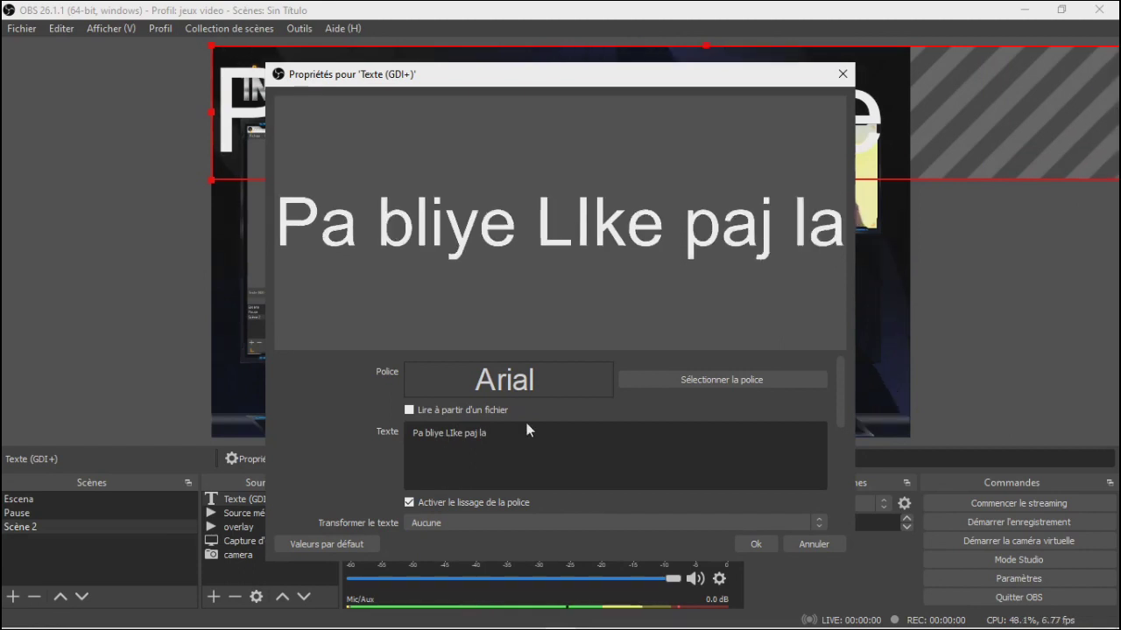
click(454, 432)
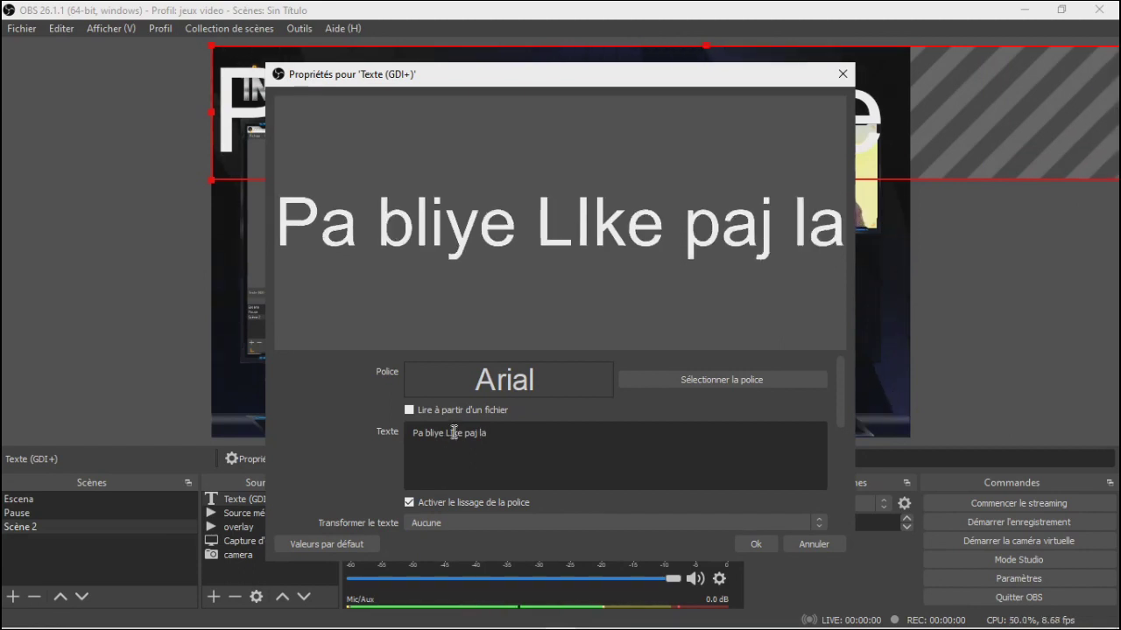
key(BackSpace)
text(il)
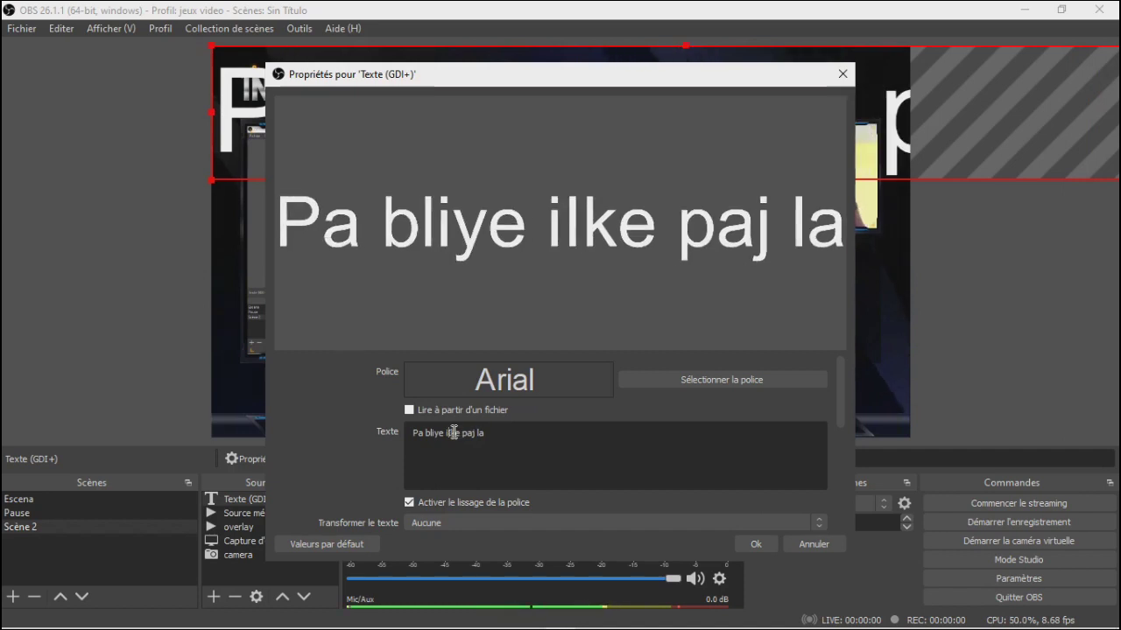
key(BackSpace)
key(BackSpace)
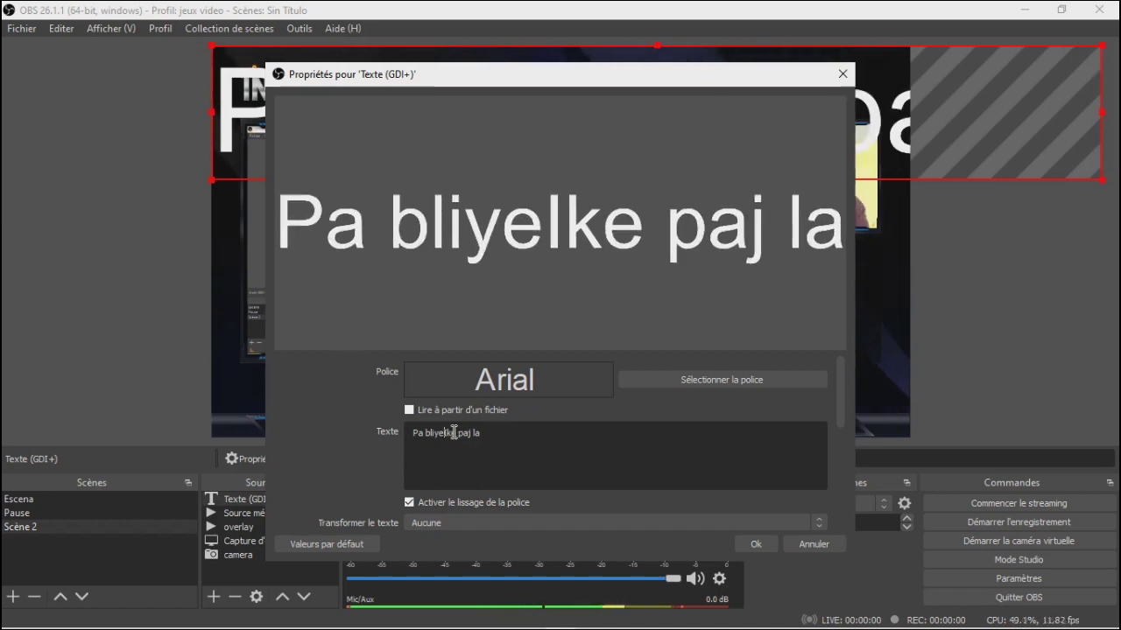
text(l)
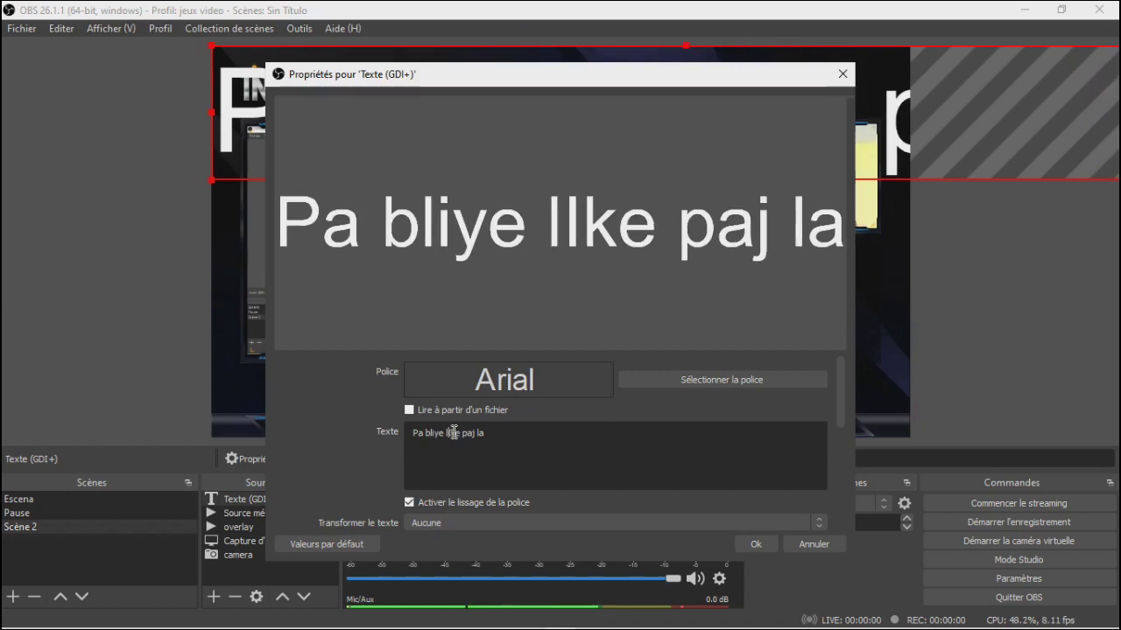
key(BackSpace)
text(i)
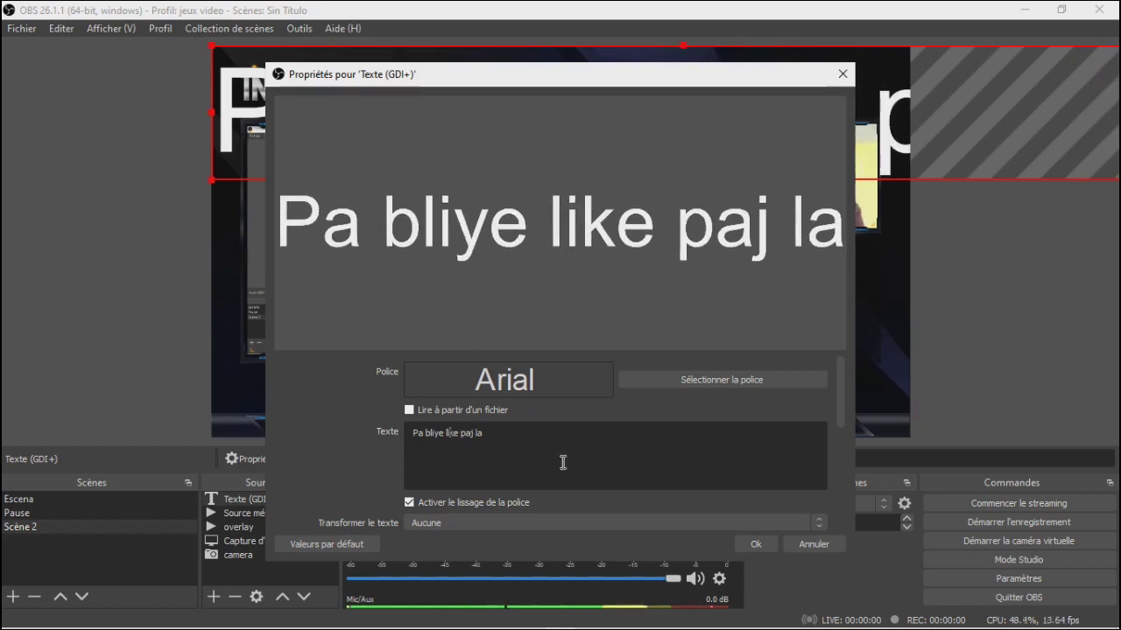
Set the text source's font to Bahnschrift Condensed, style Bold Condensed, size 18
click(663, 380)
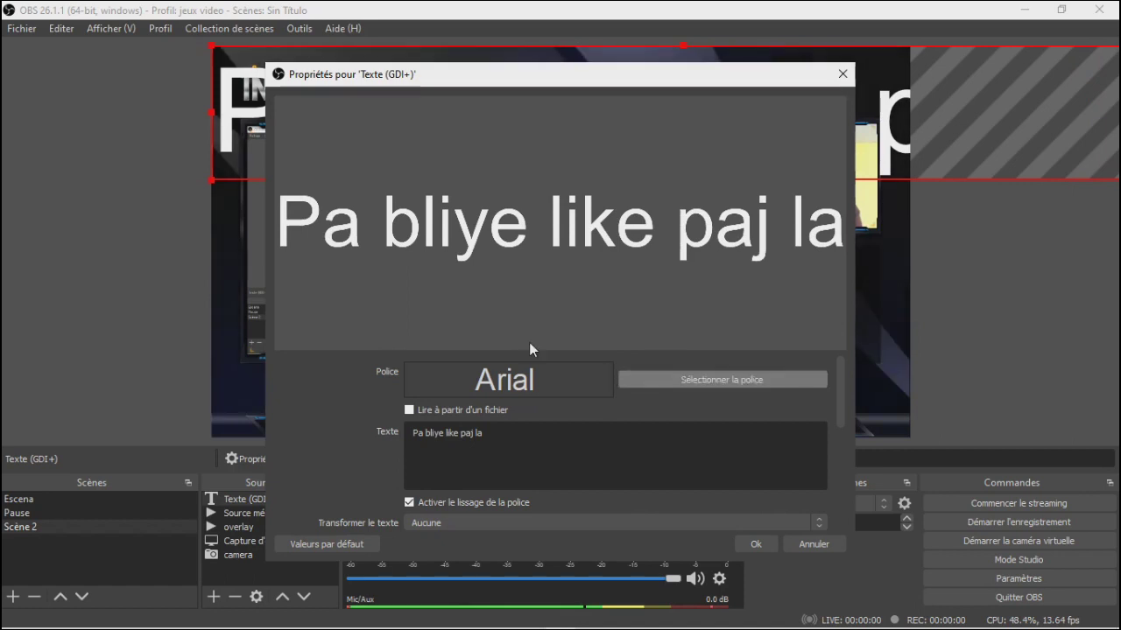
click(711, 380)
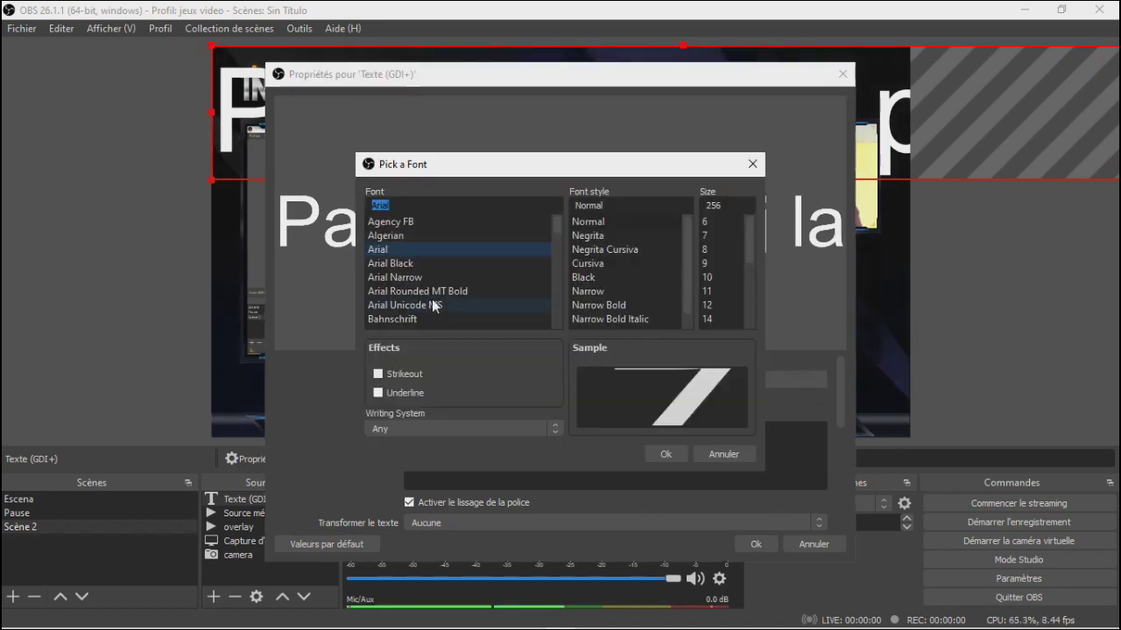
scroll(416, 303, down, 1)
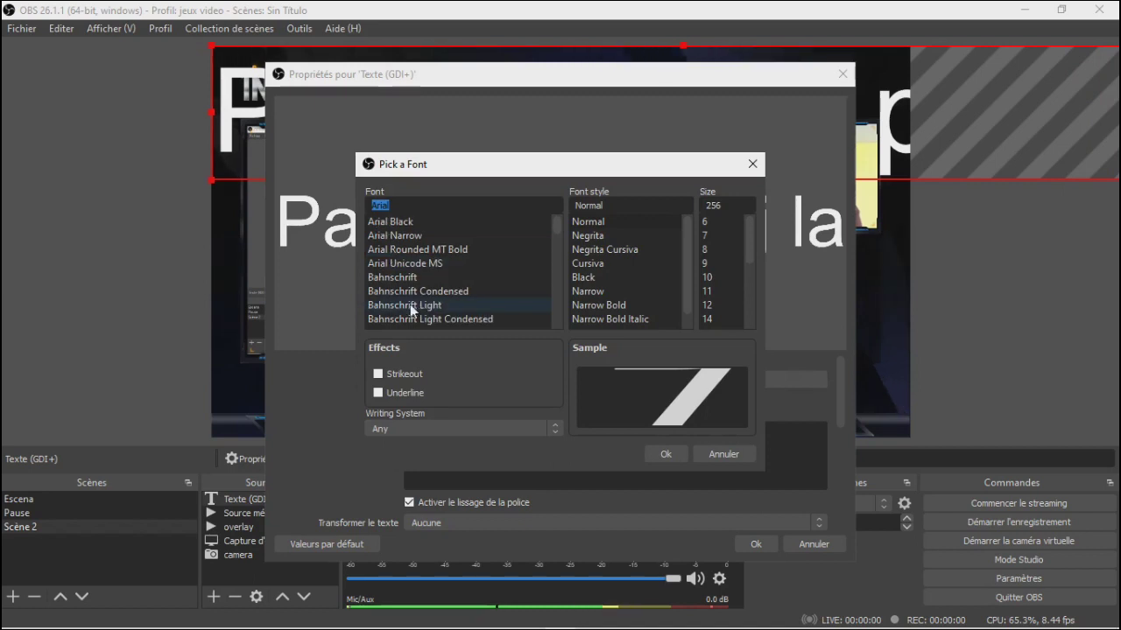
click(410, 304)
click(412, 291)
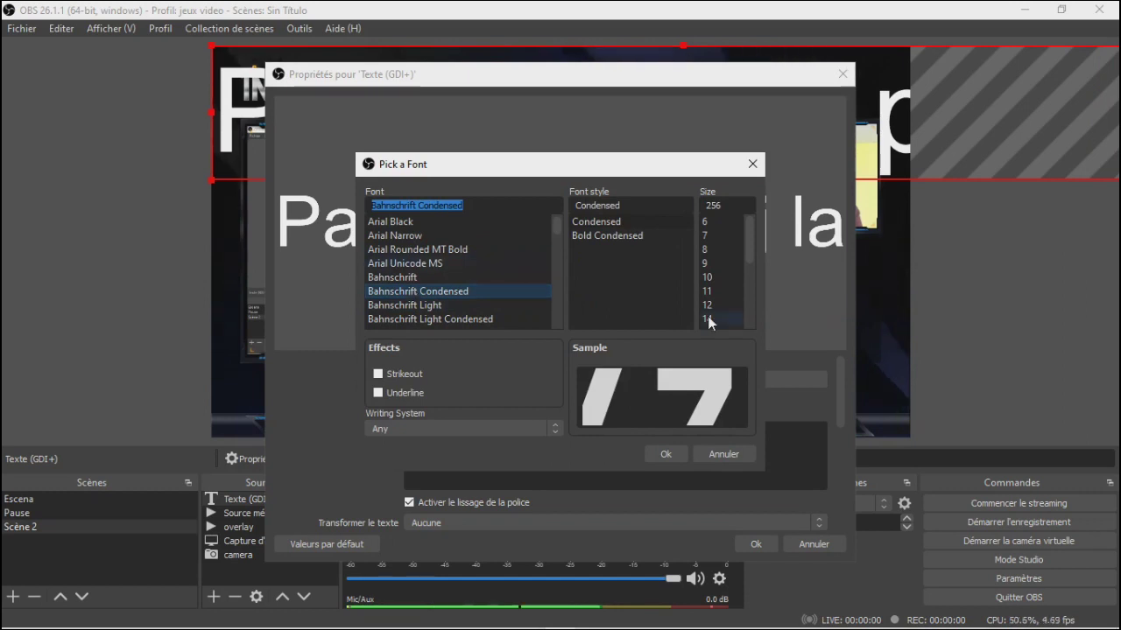
scroll(752, 253, down, 1)
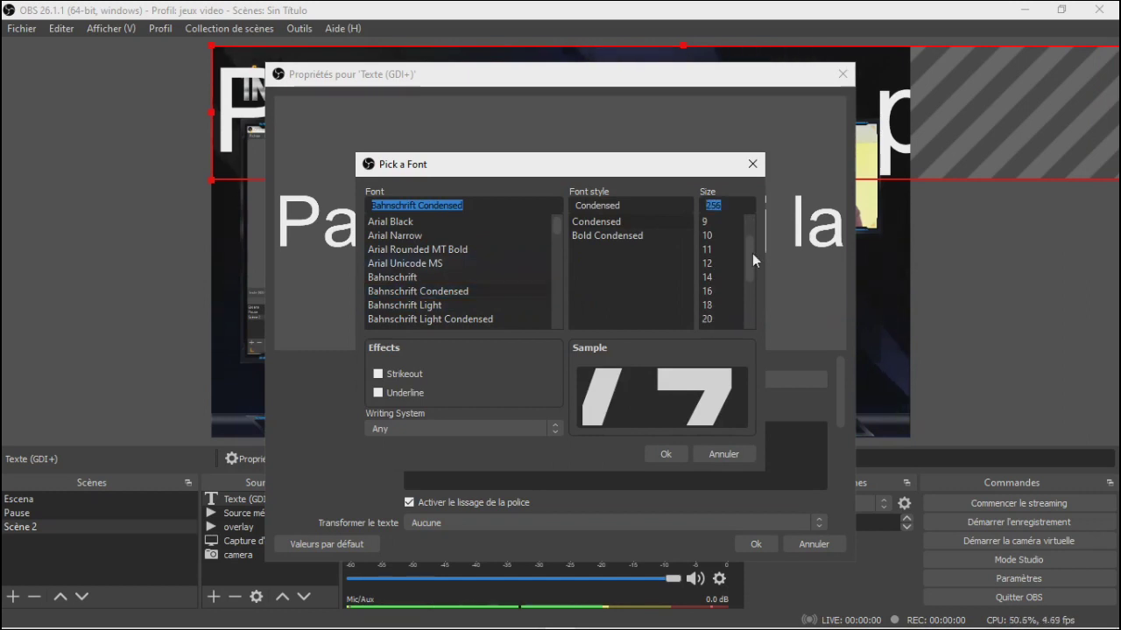
click(718, 295)
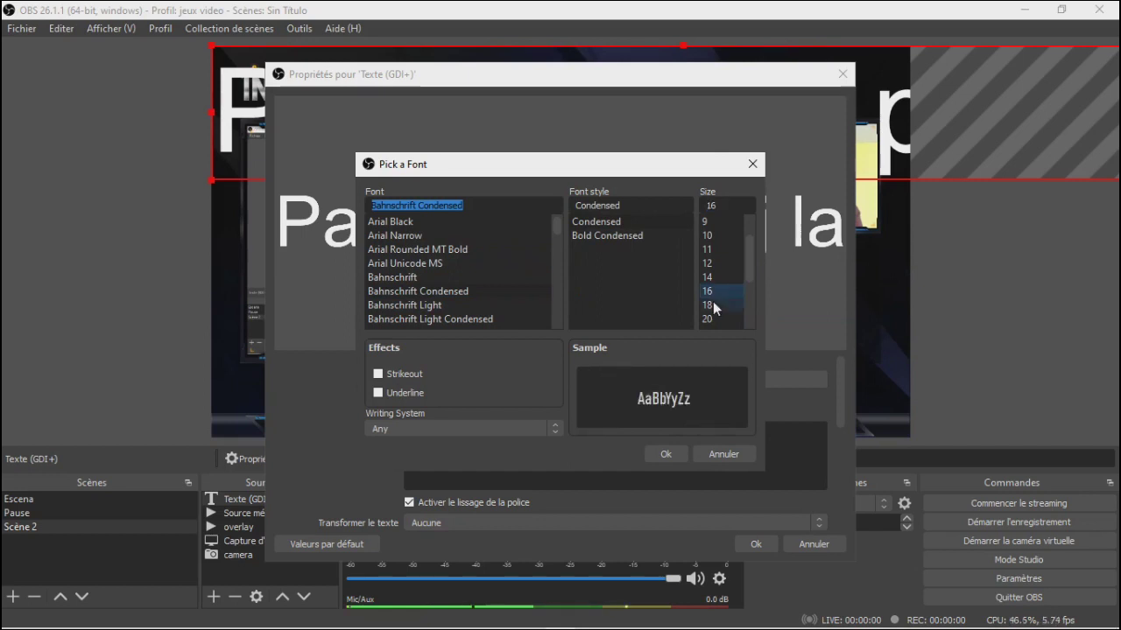
click(711, 307)
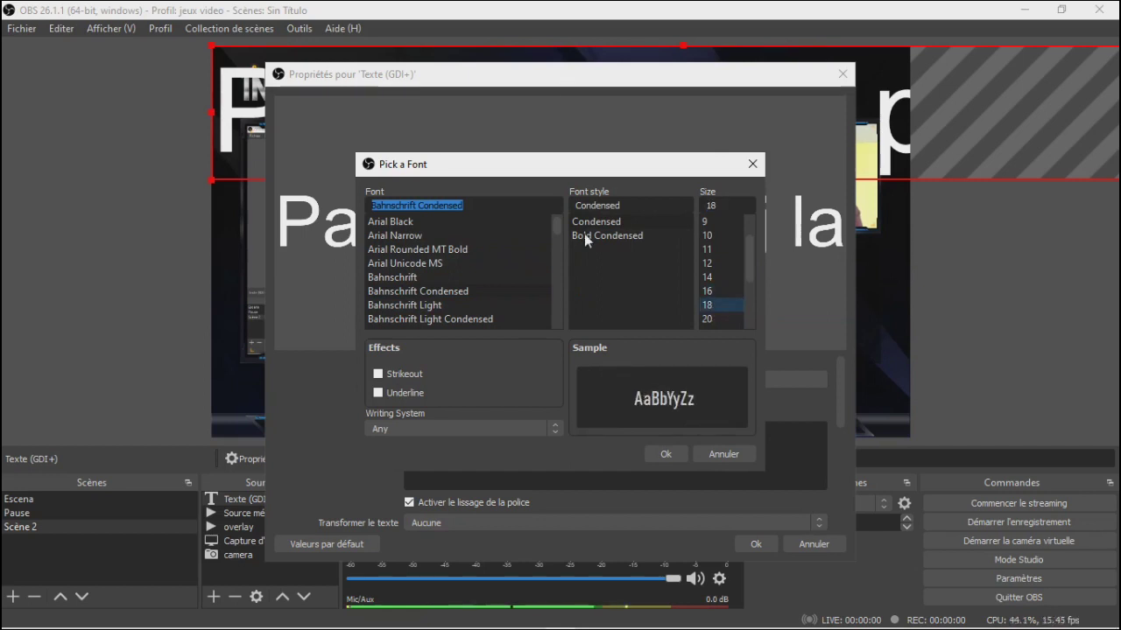
click(606, 237)
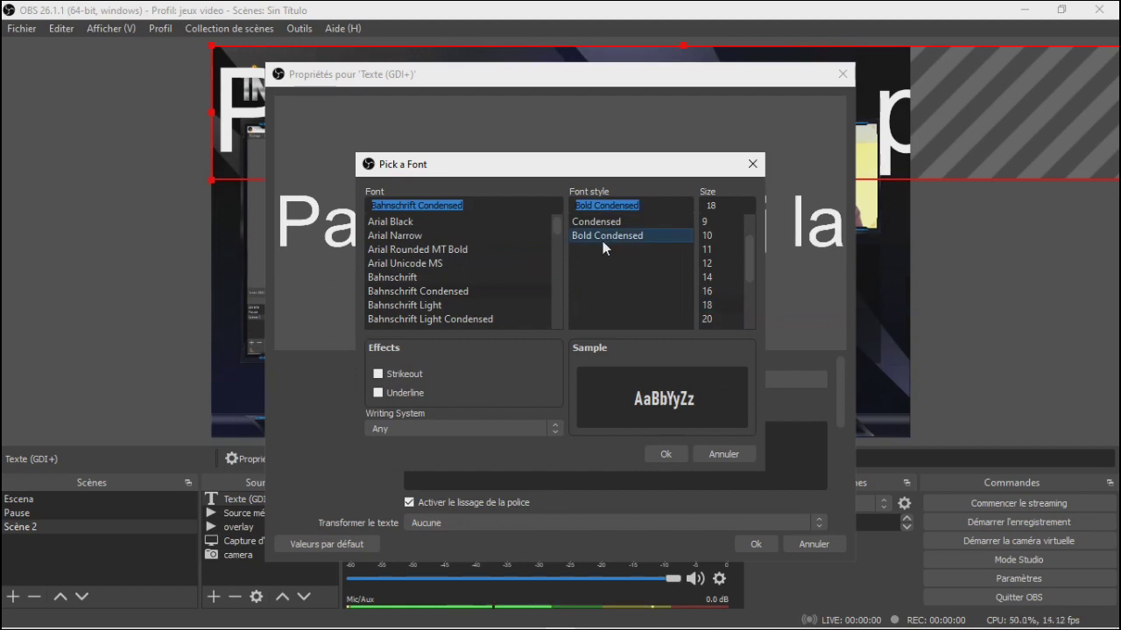
click(667, 453)
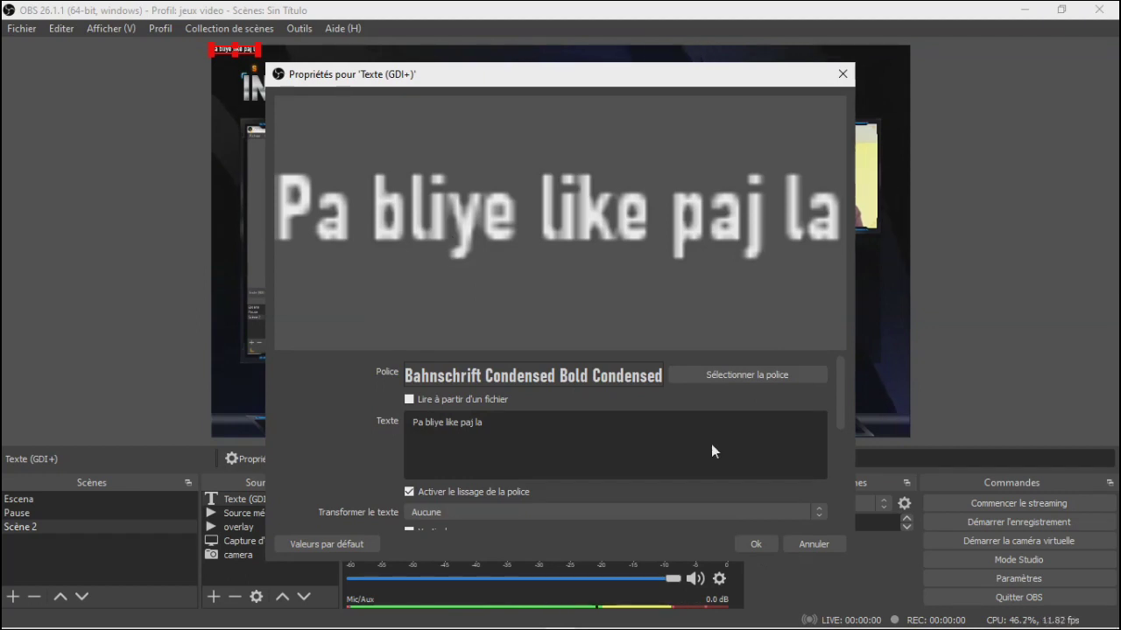
Change the text source's colour to the basic yellow #ffff00
scroll(711, 444, down, 3)
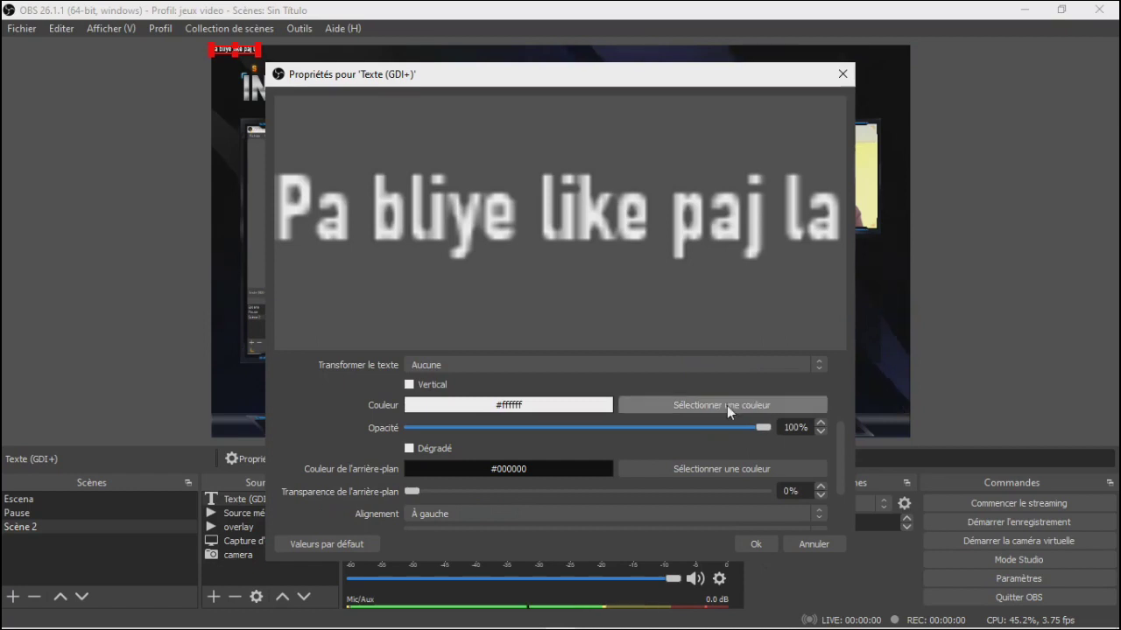
click(727, 405)
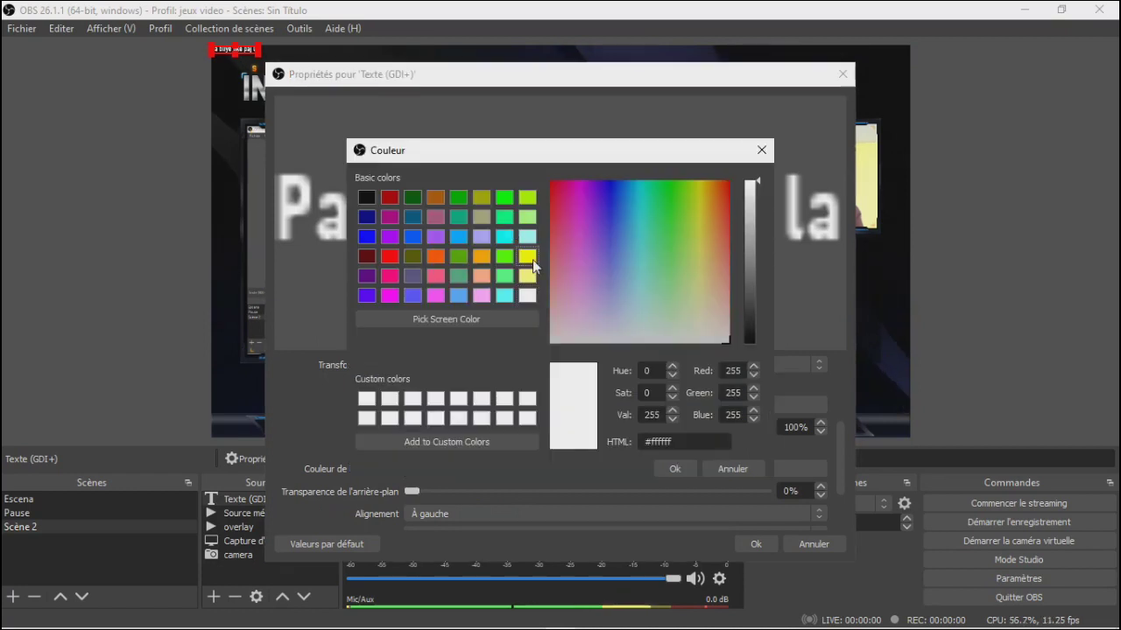
click(528, 256)
click(687, 466)
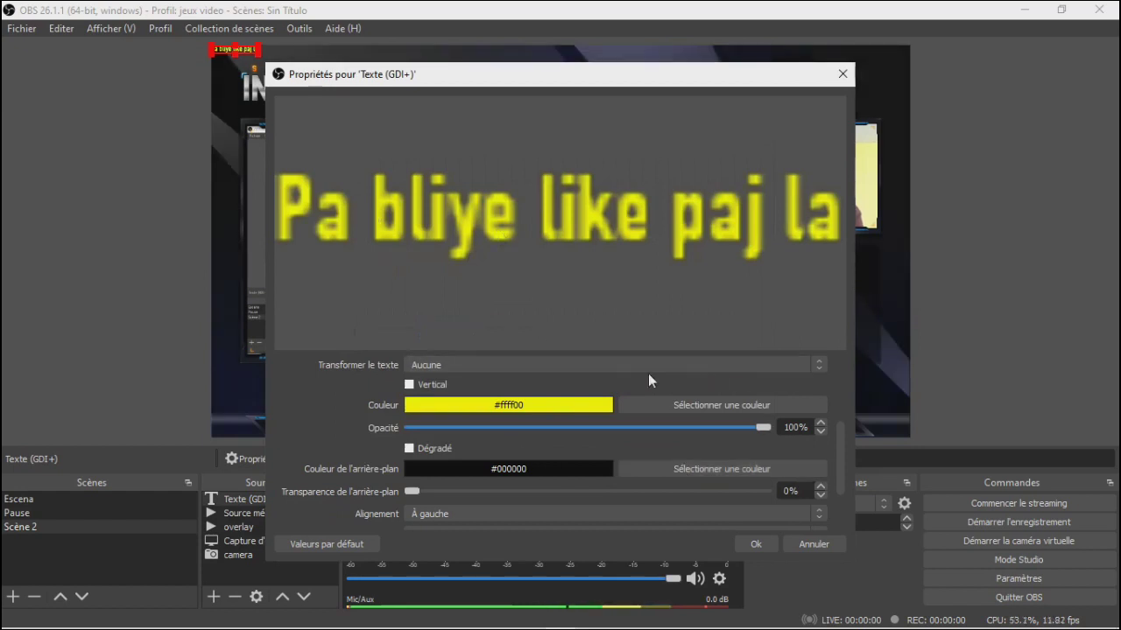
Change the text source's font to Arial Black, style Normal, size 18, keeping the text transform at Aucune
scroll(726, 455, up, 3)
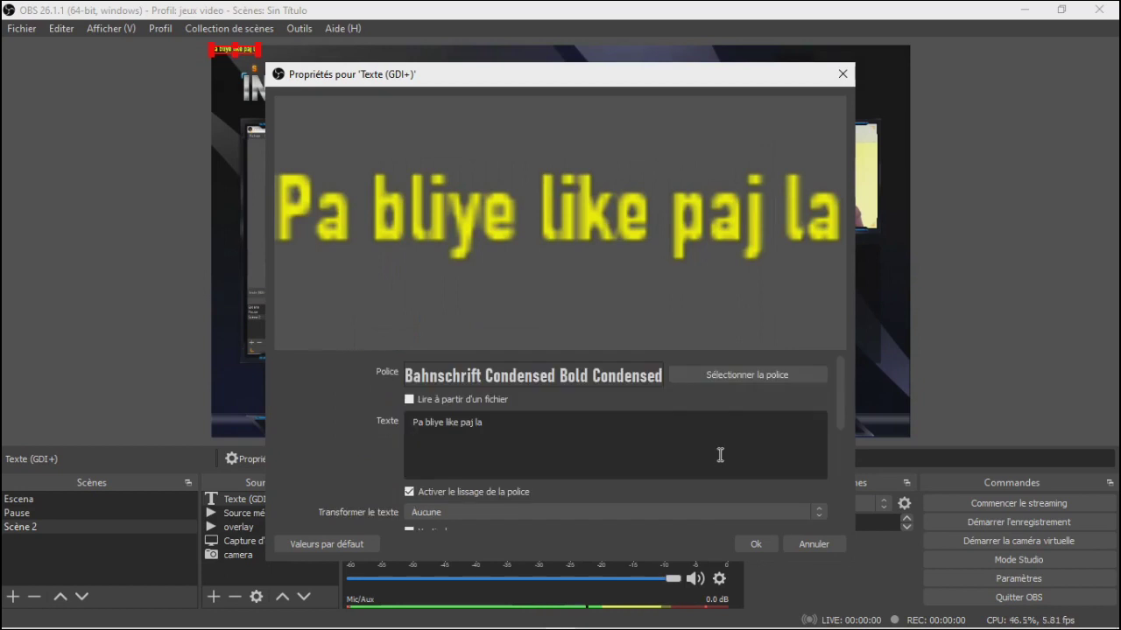
click(543, 379)
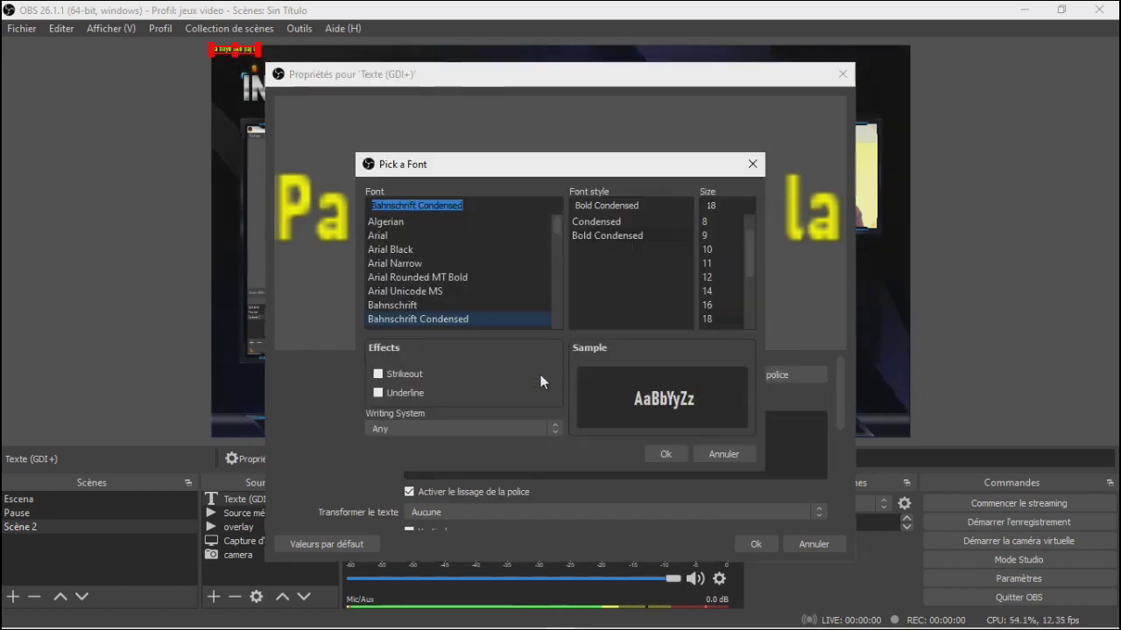
click(390, 254)
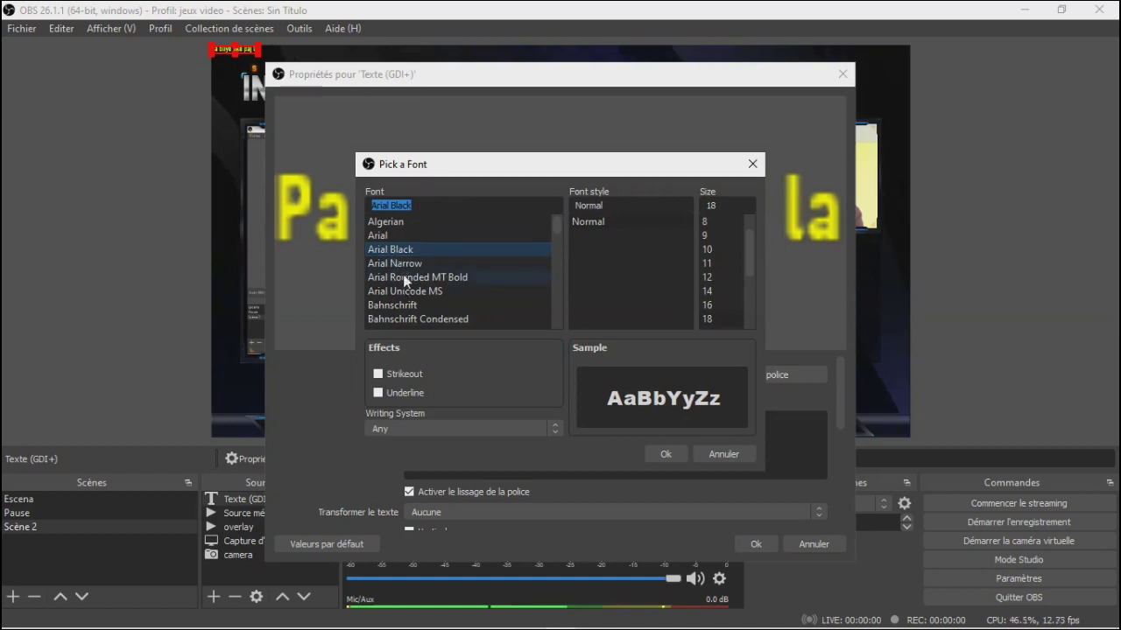
click(666, 455)
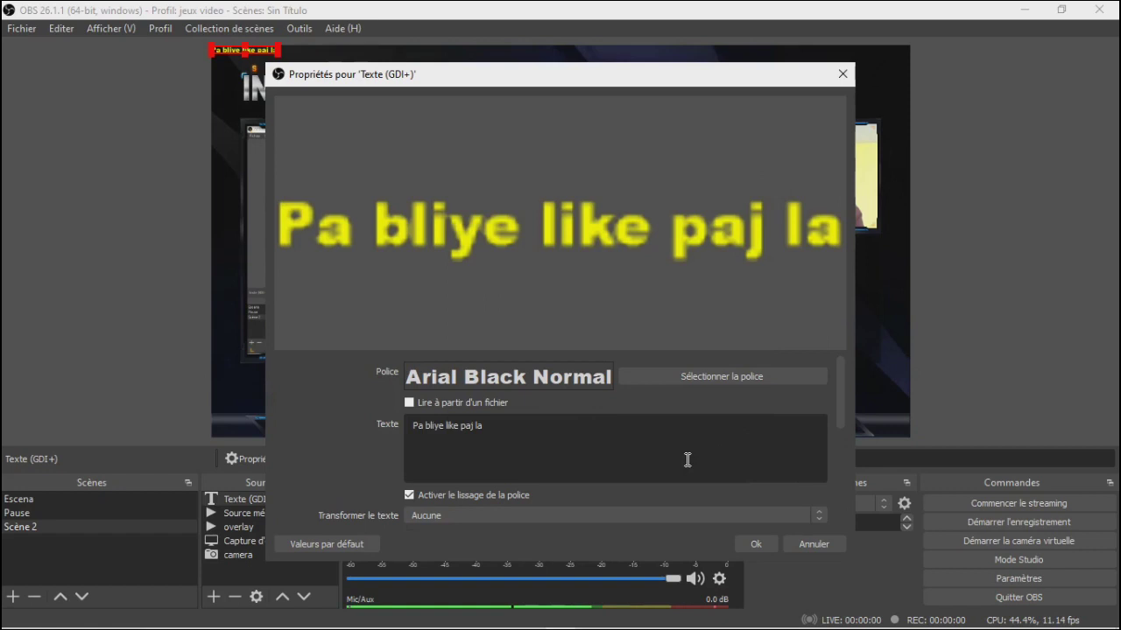
click(816, 514)
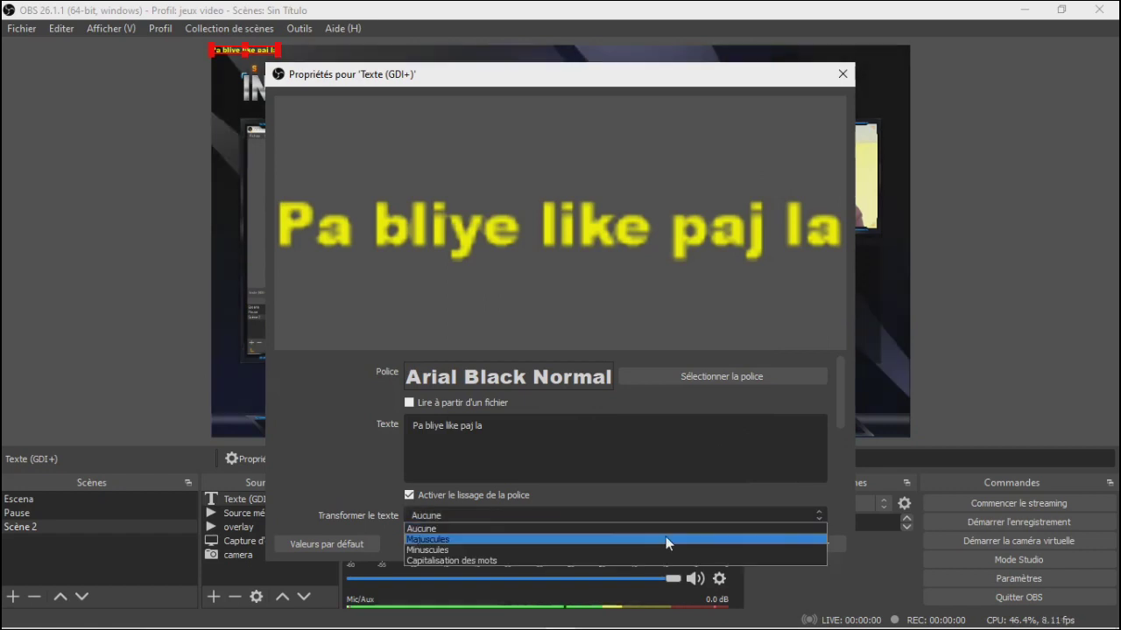
click(626, 523)
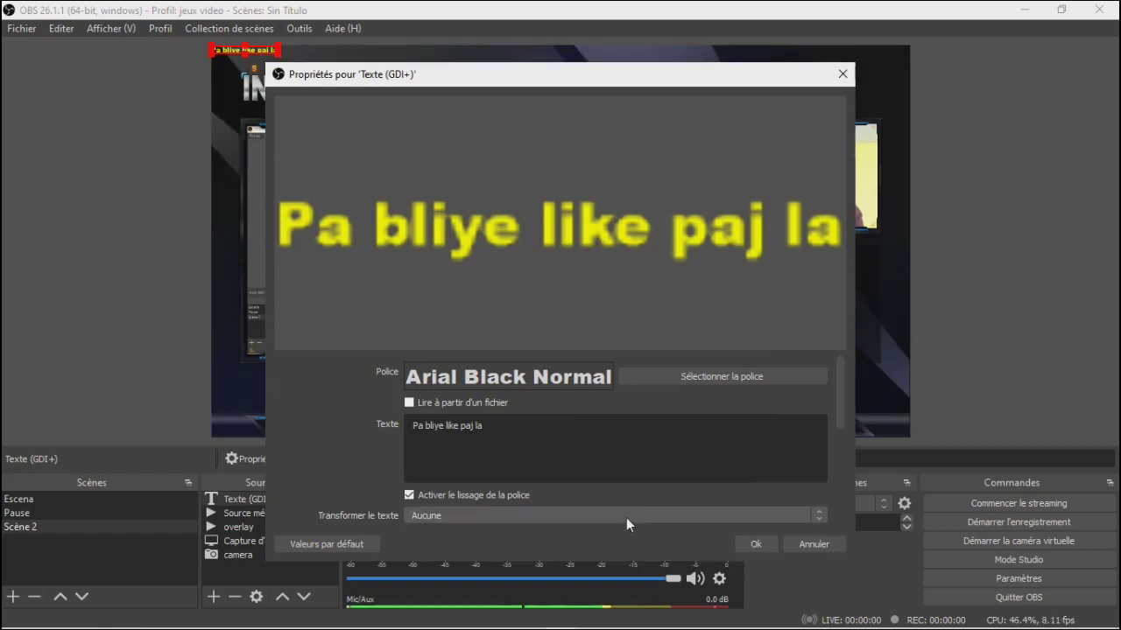
Enable the text's outline with a thickness of 1 and 67% outline opacity, and accept the text source's properties
scroll(626, 517, down, 2)
scroll(651, 486, down, 3)
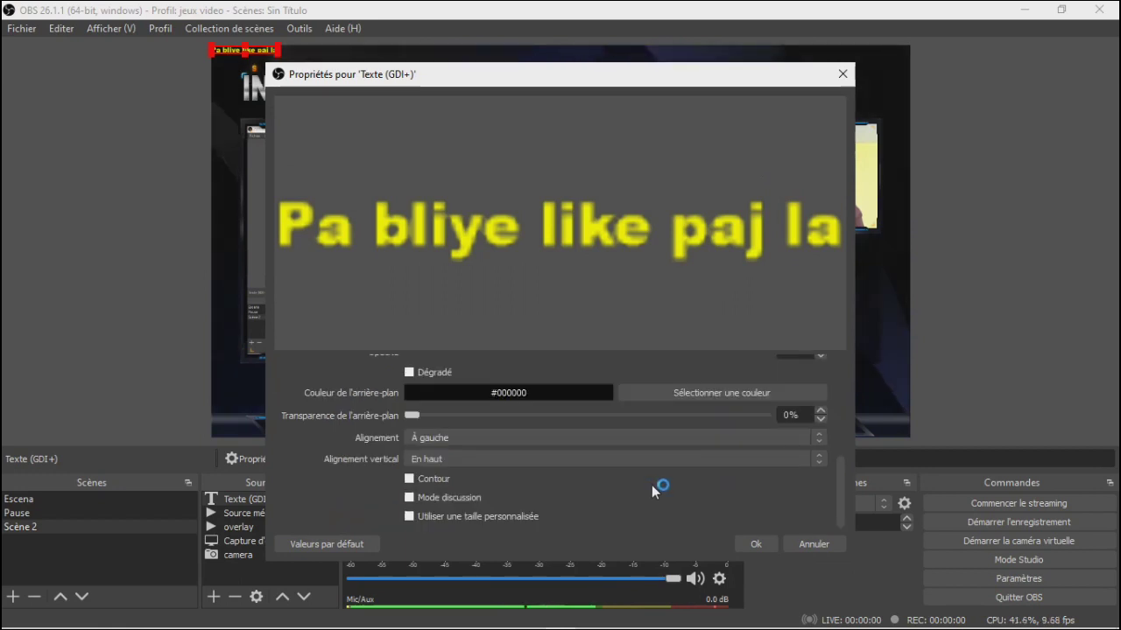
click(408, 478)
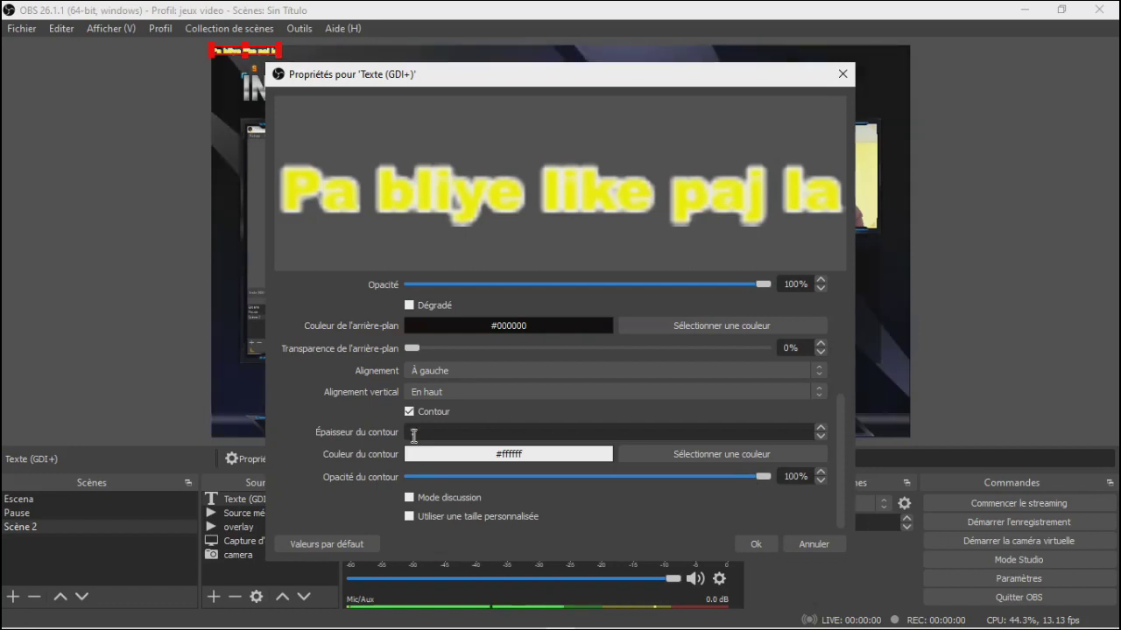
click(819, 437)
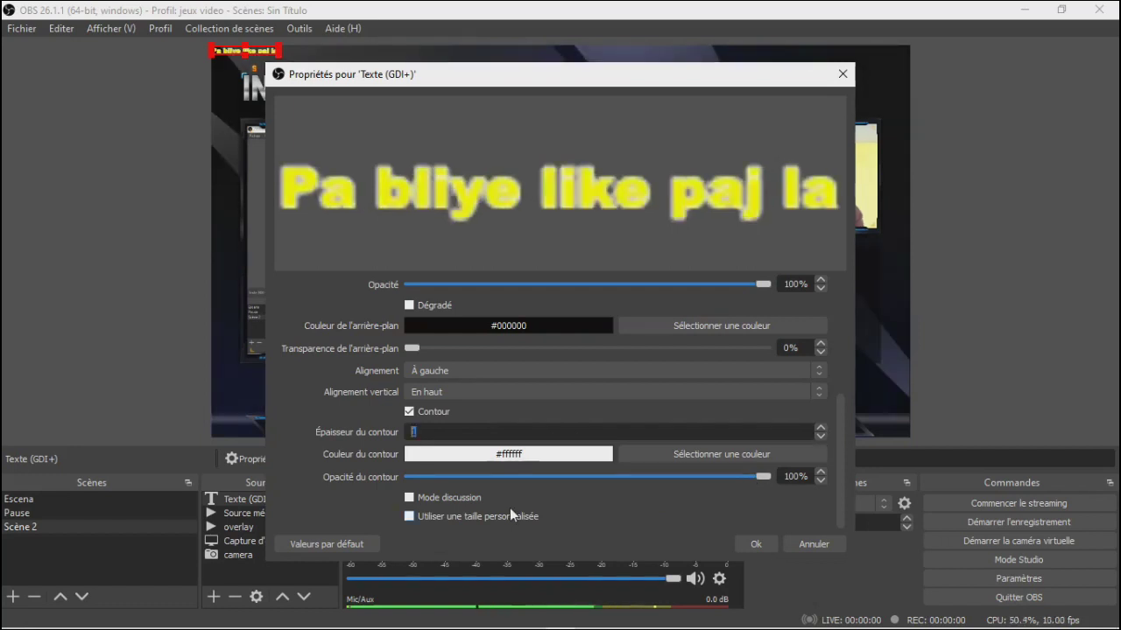
click(656, 477)
drag(655, 490, 647, 490)
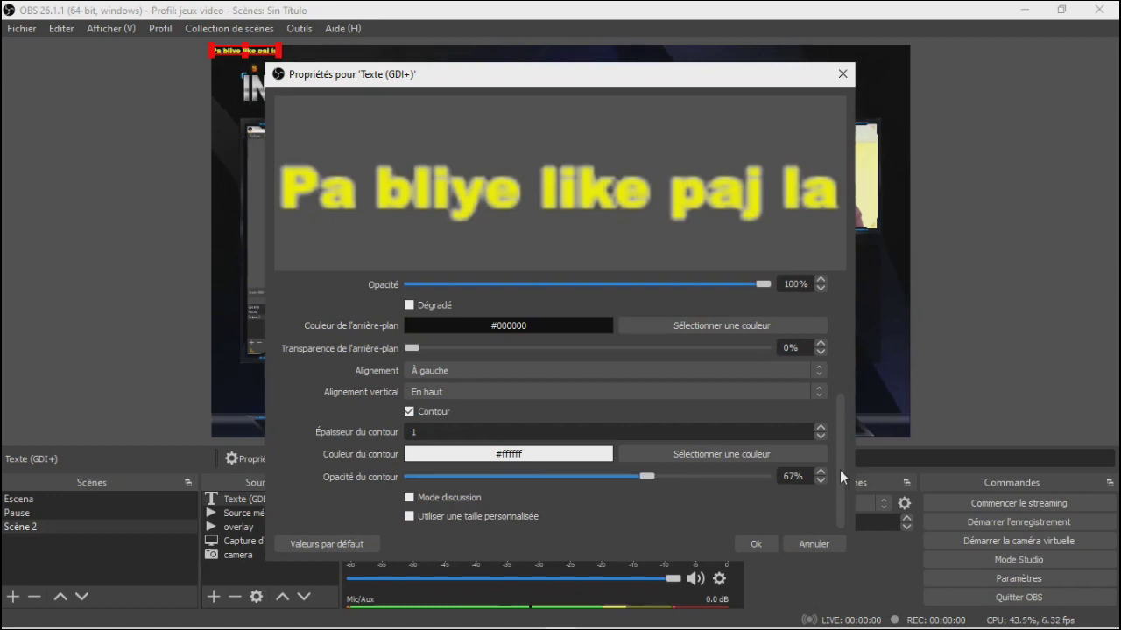
click(755, 544)
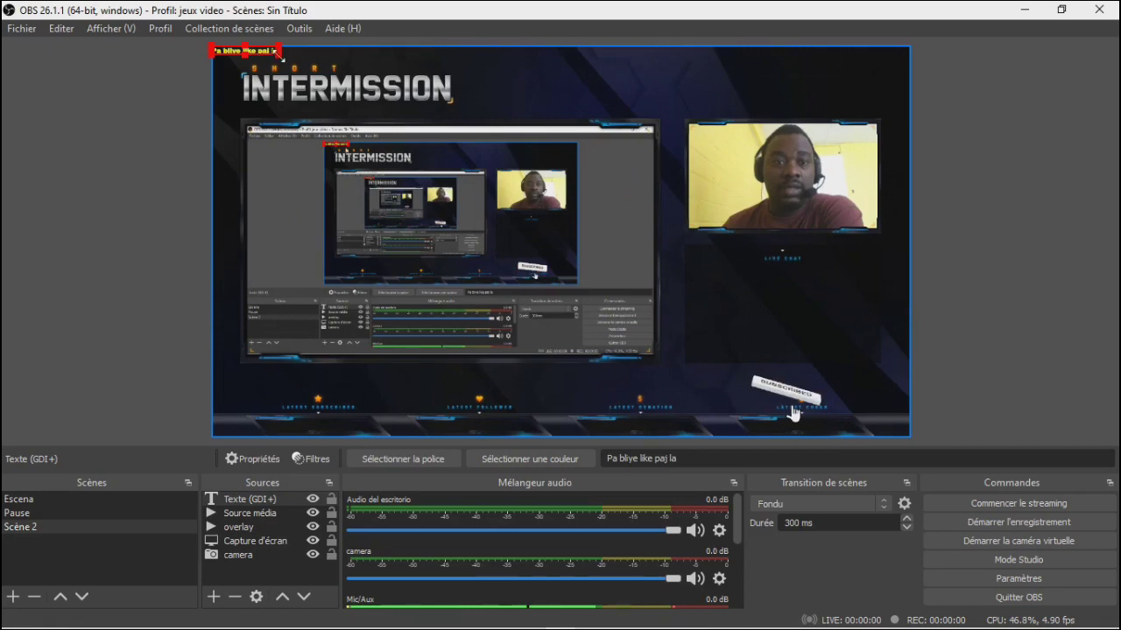
Scale the "Pa bliye like paj la" text up from its original size and place it centred just above the webcam frame
drag(277, 53, 437, 376)
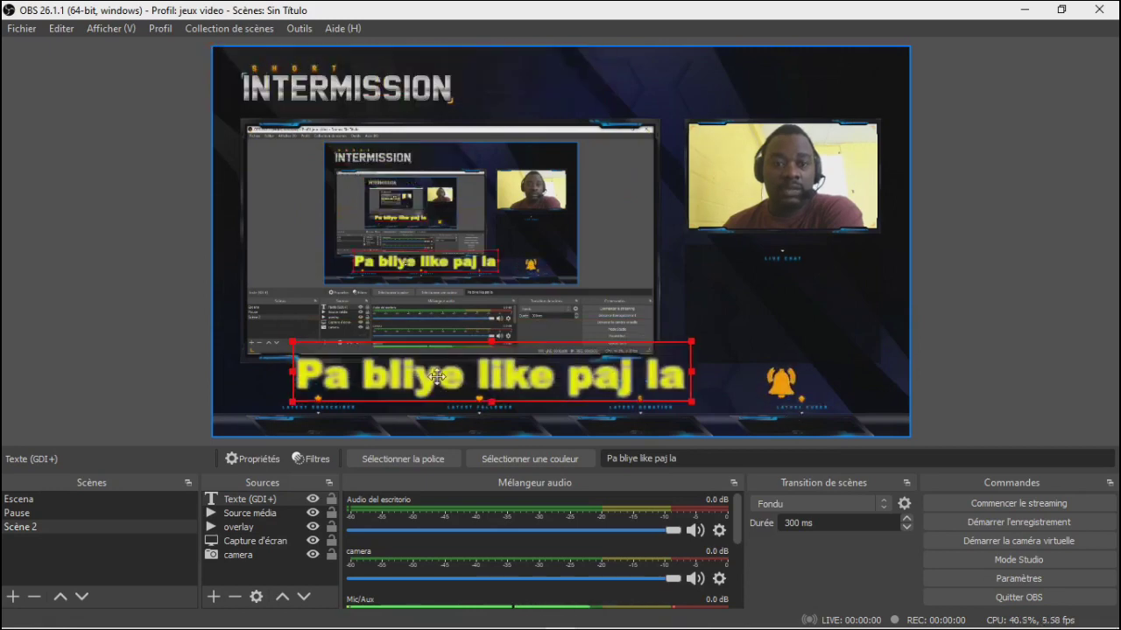
drag(305, 341, 764, 104)
click(874, 92)
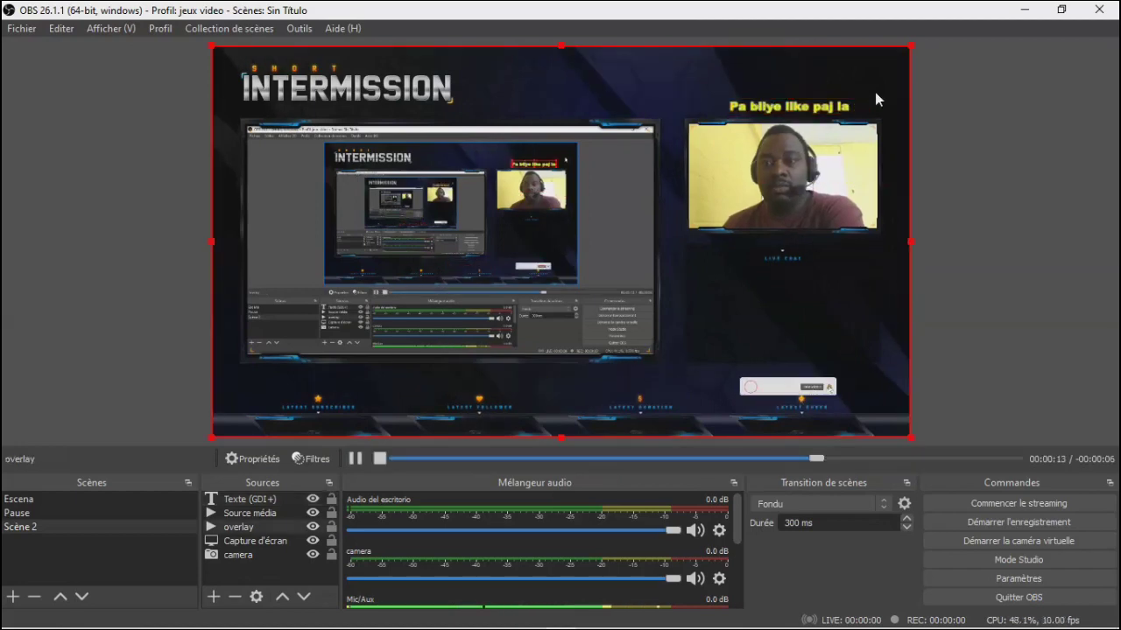
click(791, 108)
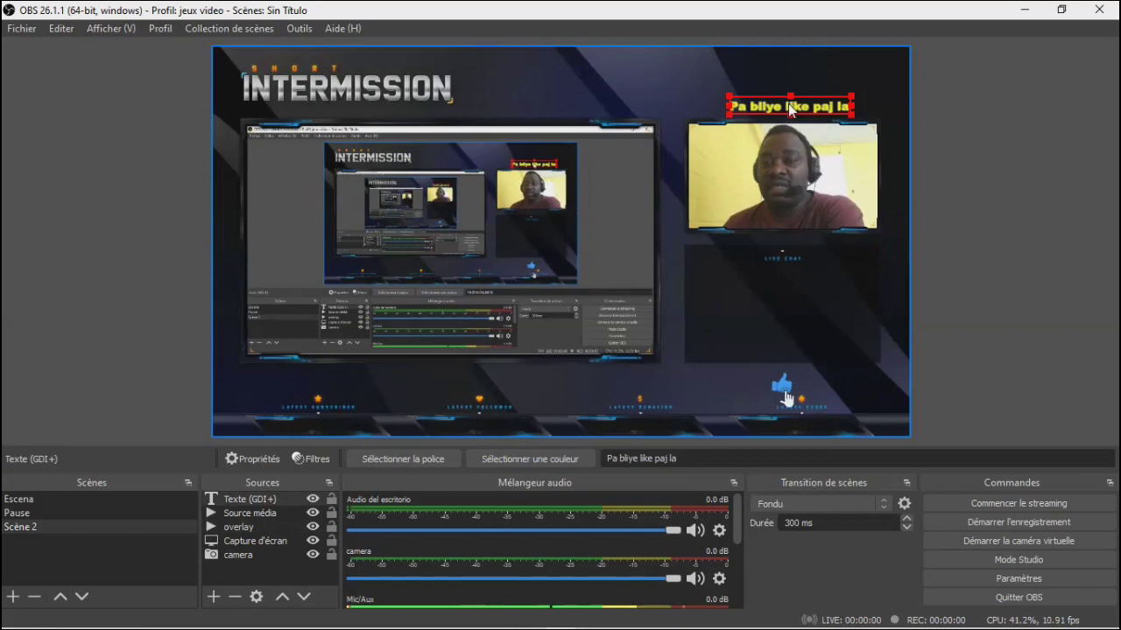
click(572, 76)
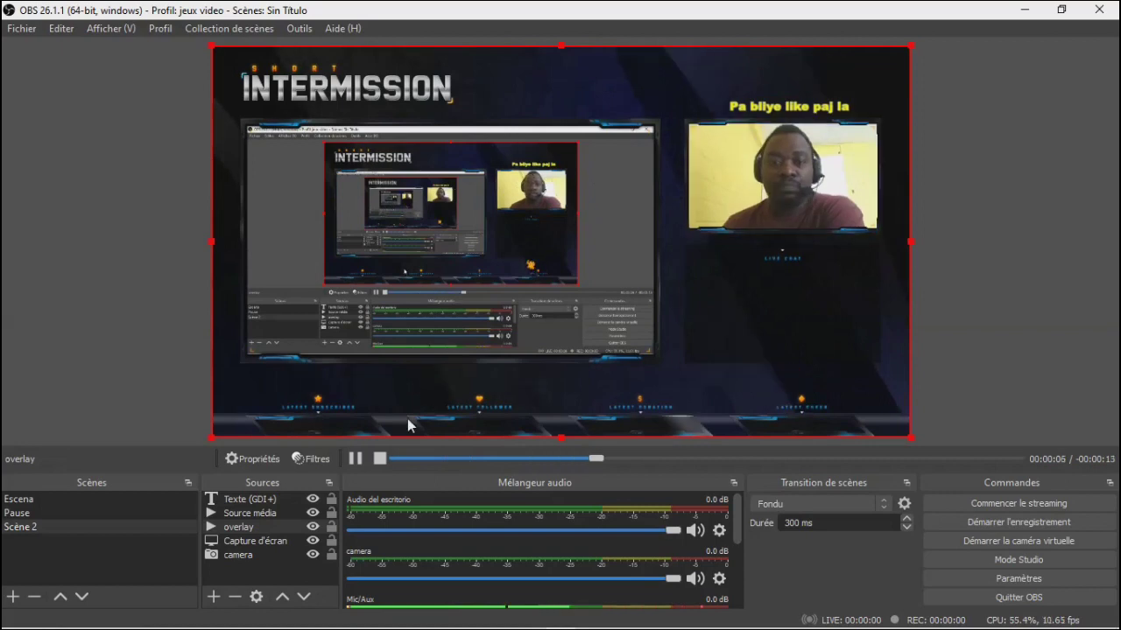
click(48, 565)
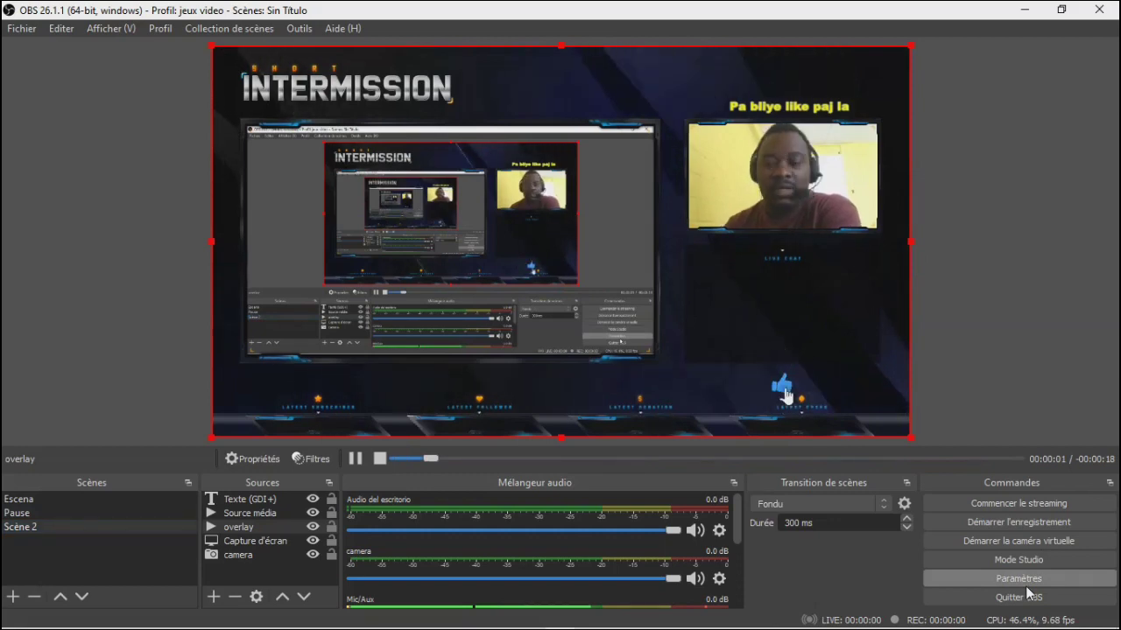
Assign keyboard shortcuts 1, 2 and 3 to switching to the scenes Escena, Pause and Scène 2 respectively, and save the settings
click(1023, 581)
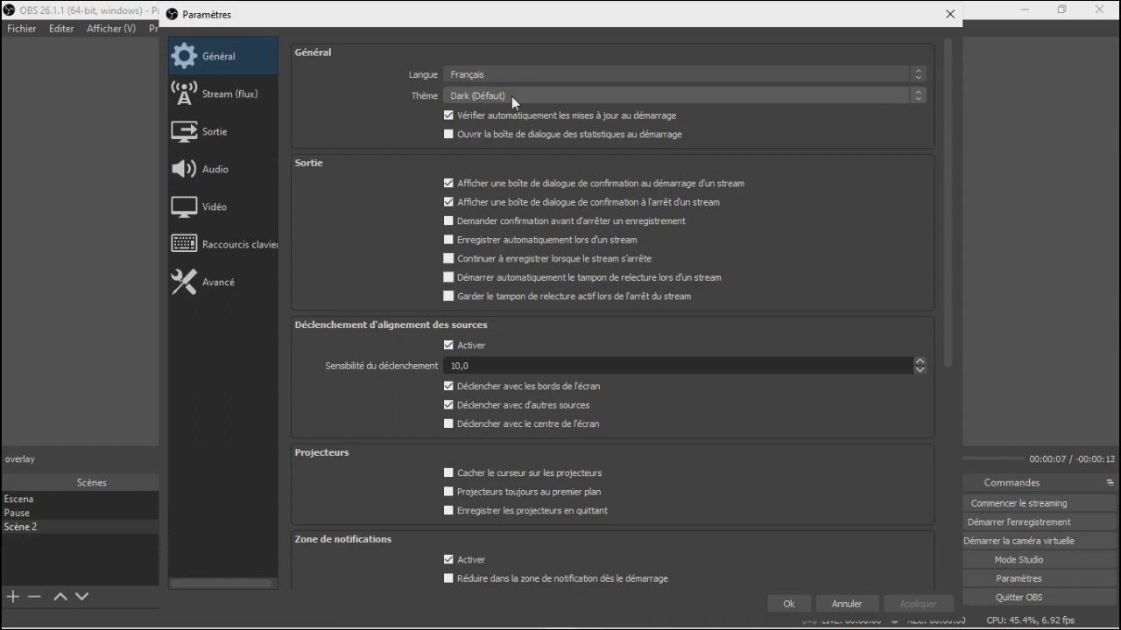
click(209, 93)
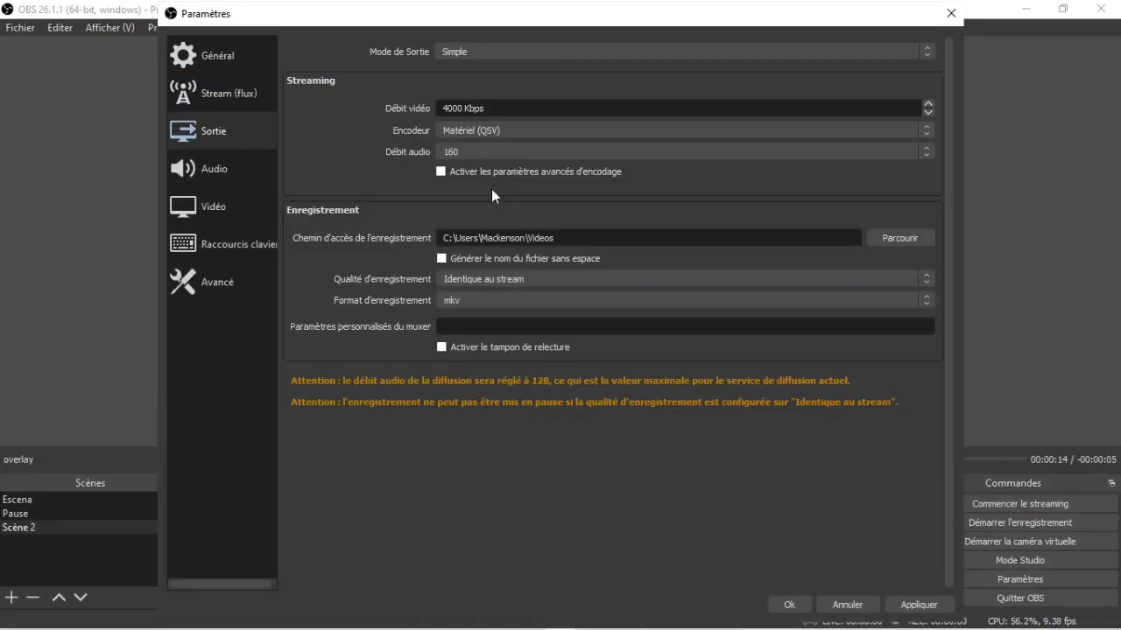
click(217, 246)
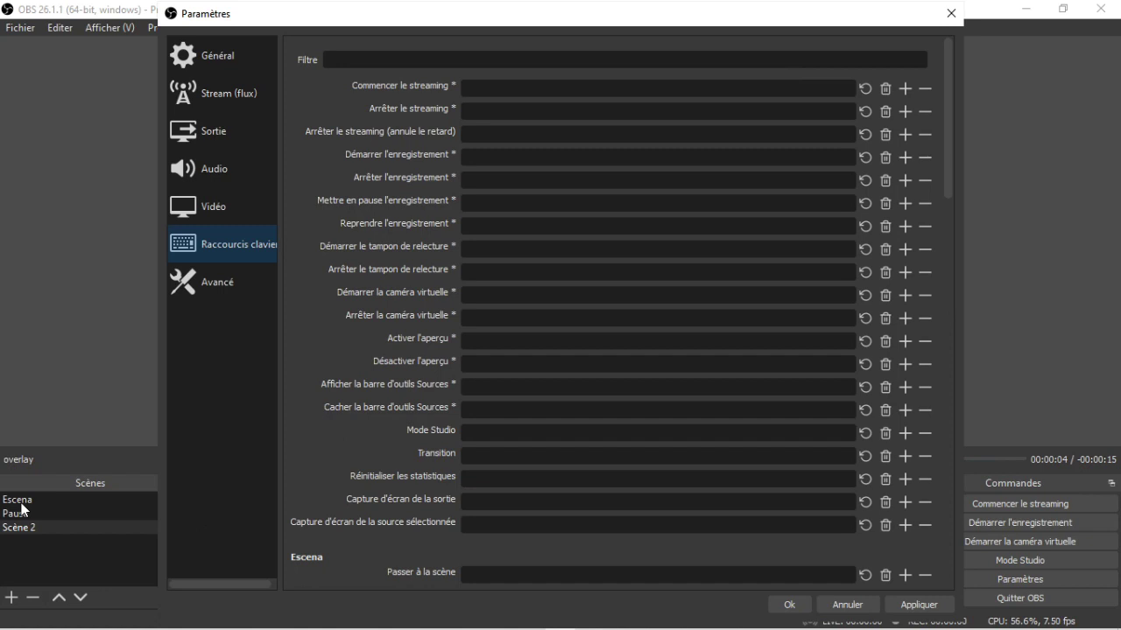
scroll(949, 162, down, 3)
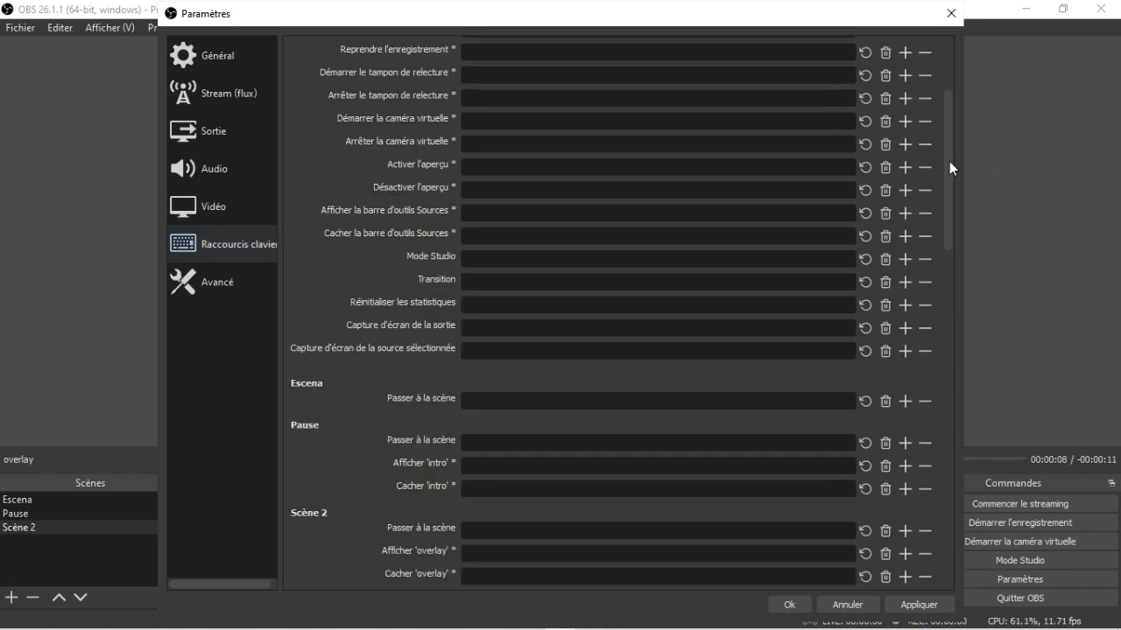
scroll(302, 326, down, 1)
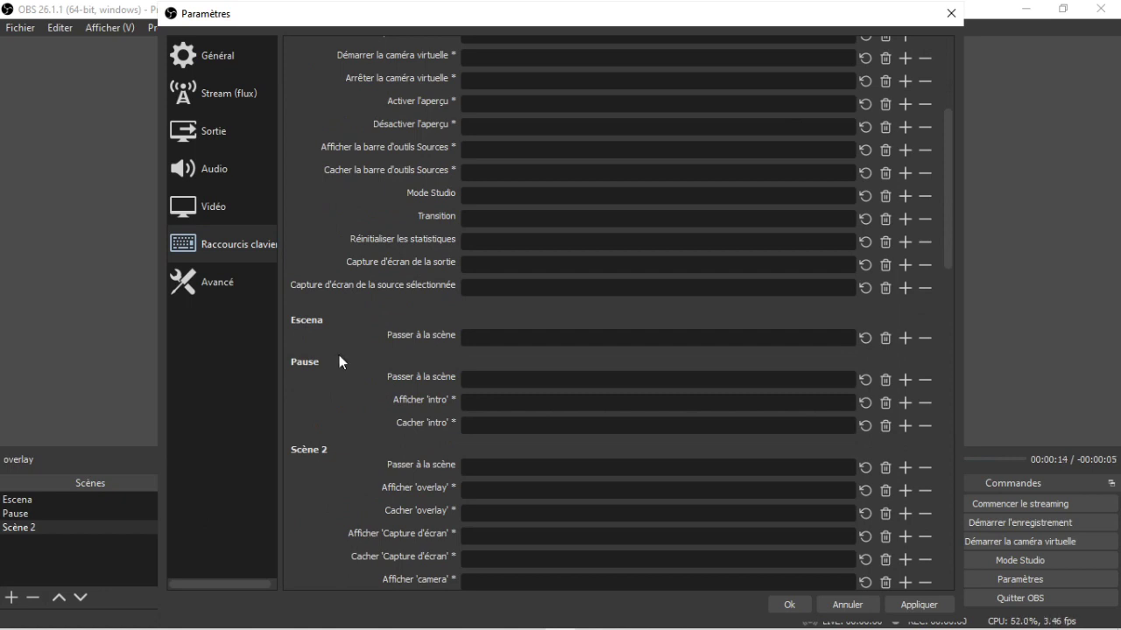
click(531, 335)
key(1)
click(483, 378)
key(2)
click(484, 466)
key(3)
click(786, 606)
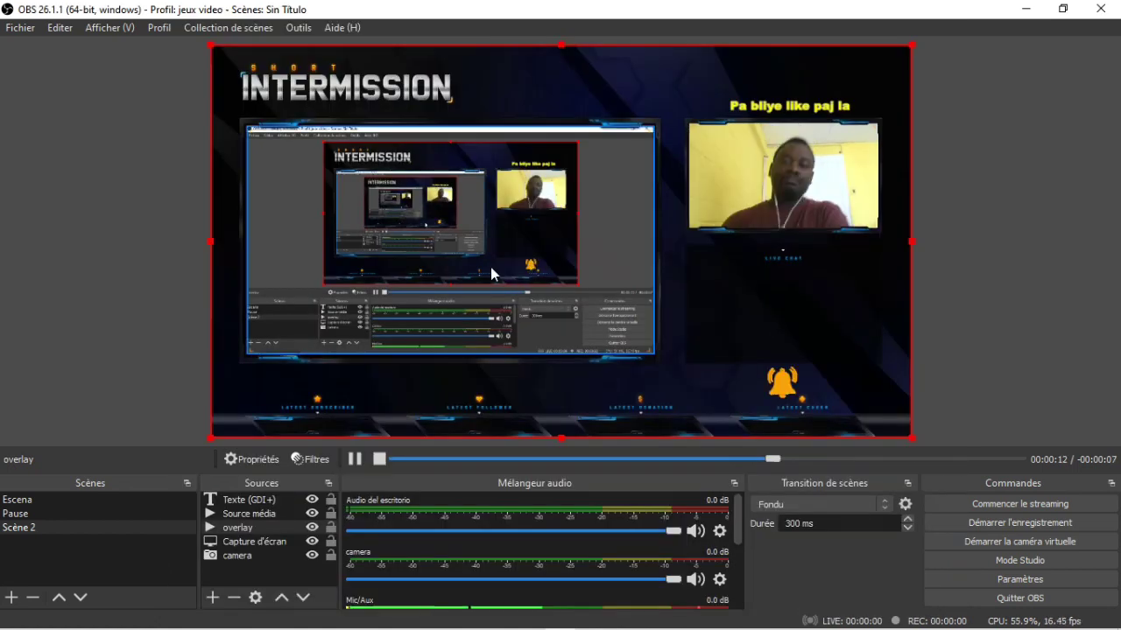
Preview the scenes by switching to Escena, Pause and back to Scène 2
key(Up)
key(Up)
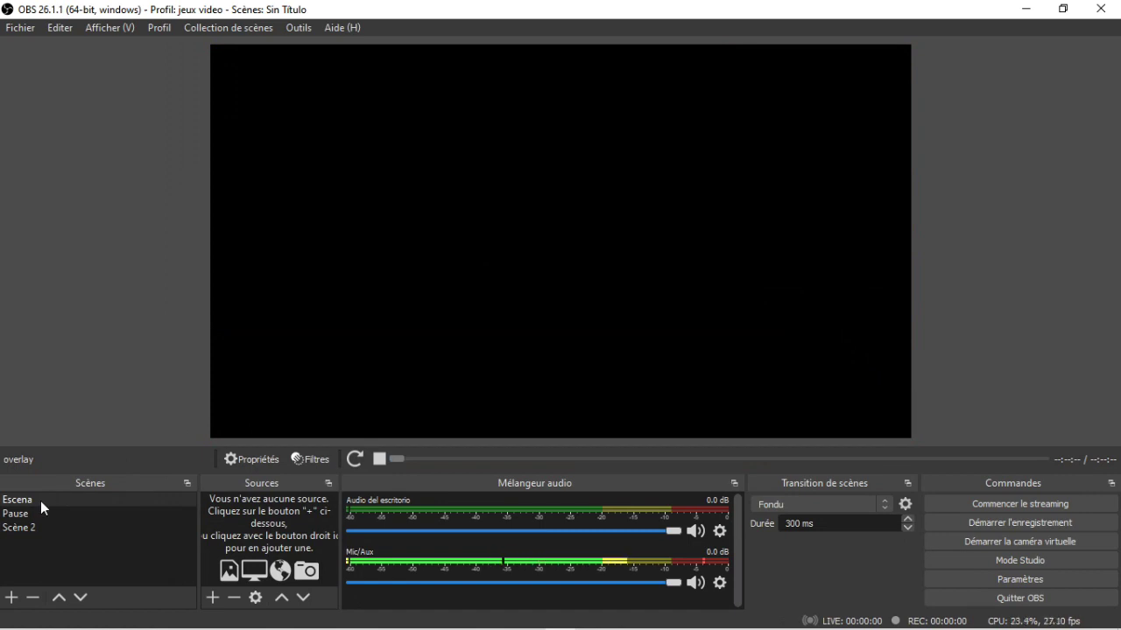
key(Down)
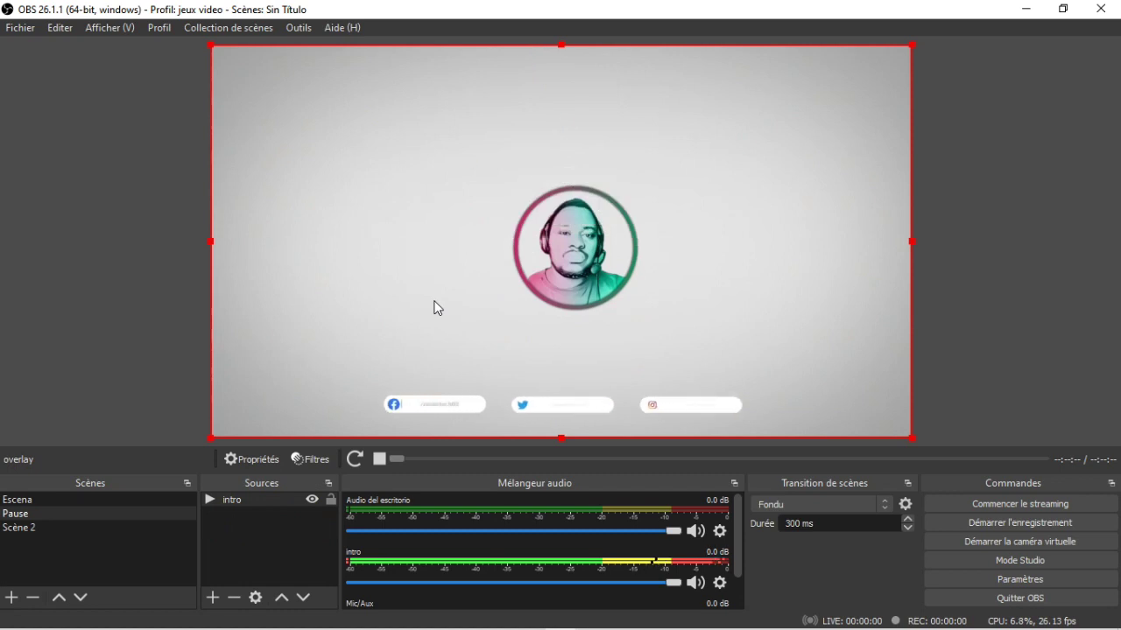
key(Down)
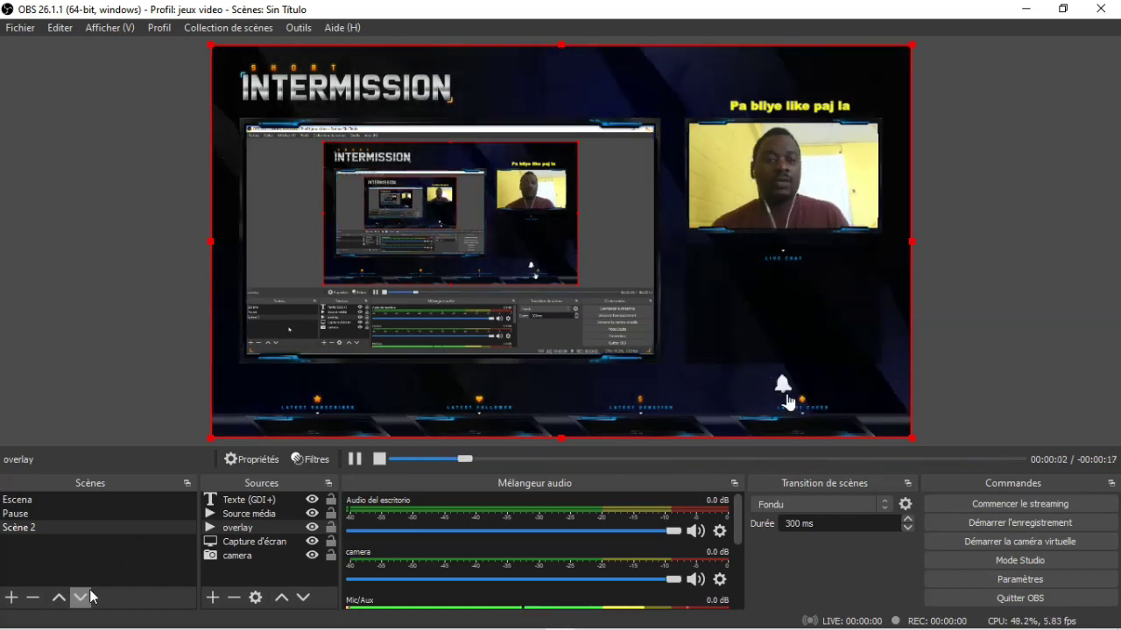
Add a new scene named Scène 3
click(12, 597)
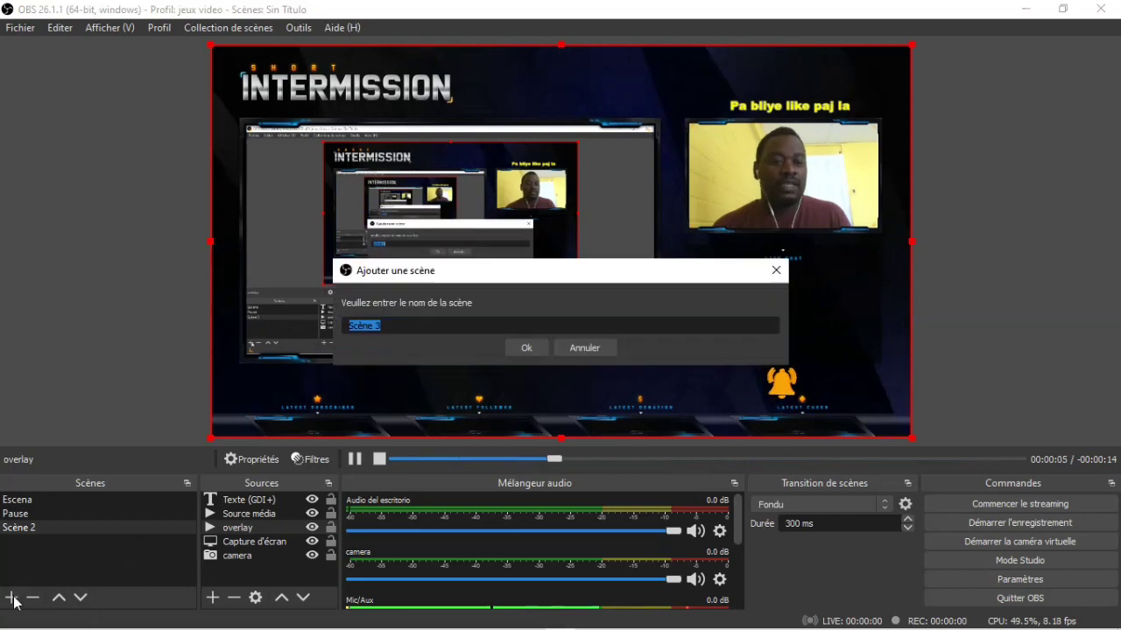
click(526, 348)
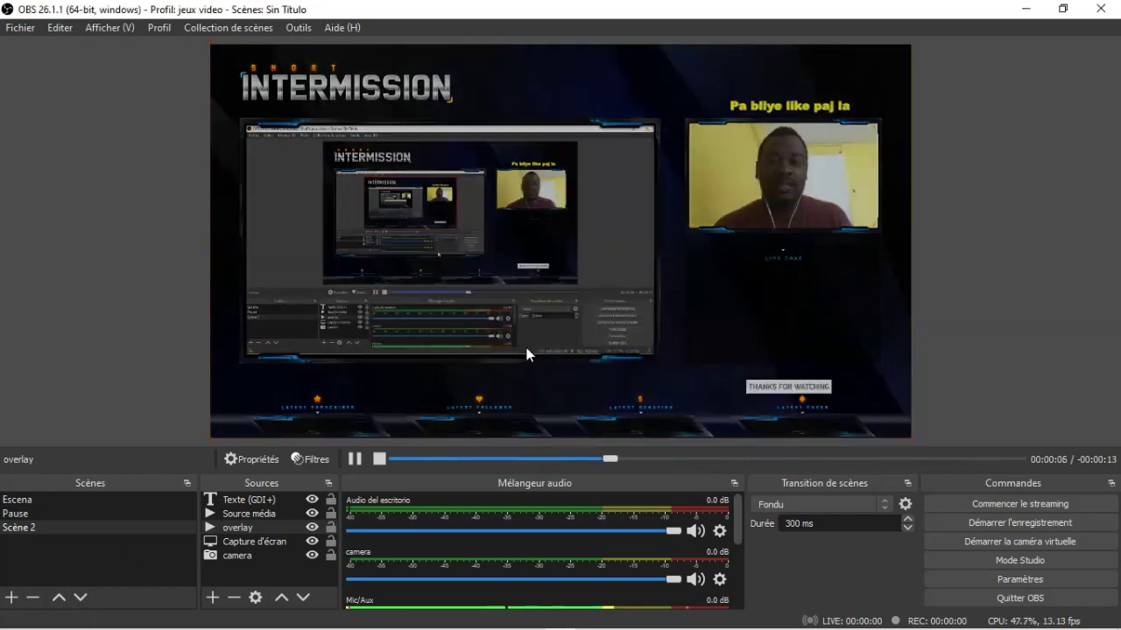
Add the existing camera source to Scène 3 and remove it again
click(215, 601)
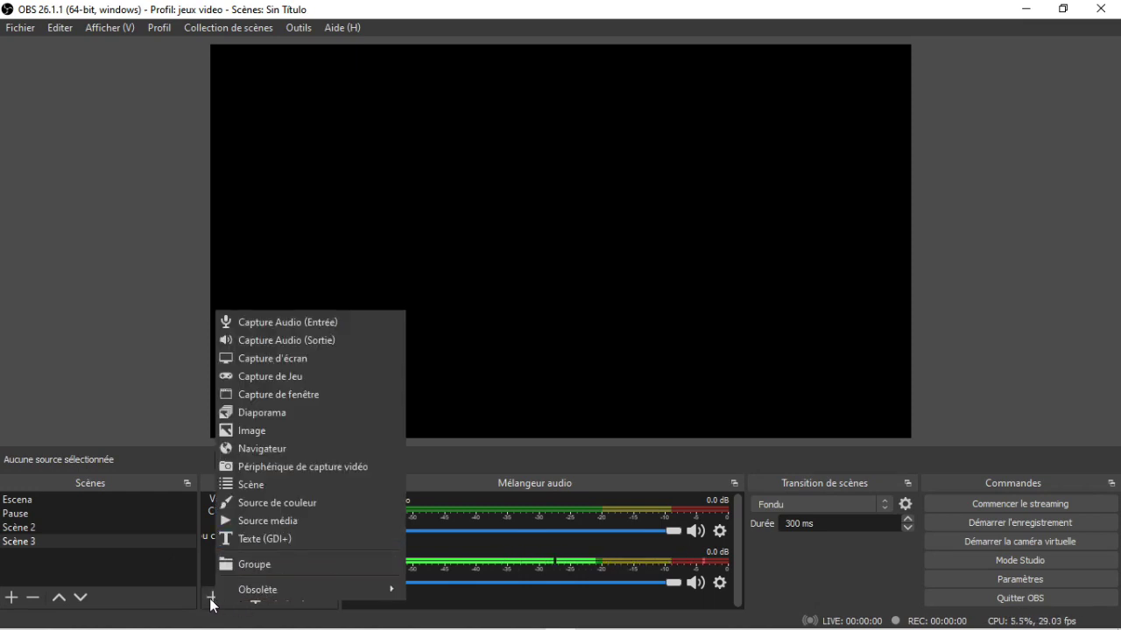
click(278, 468)
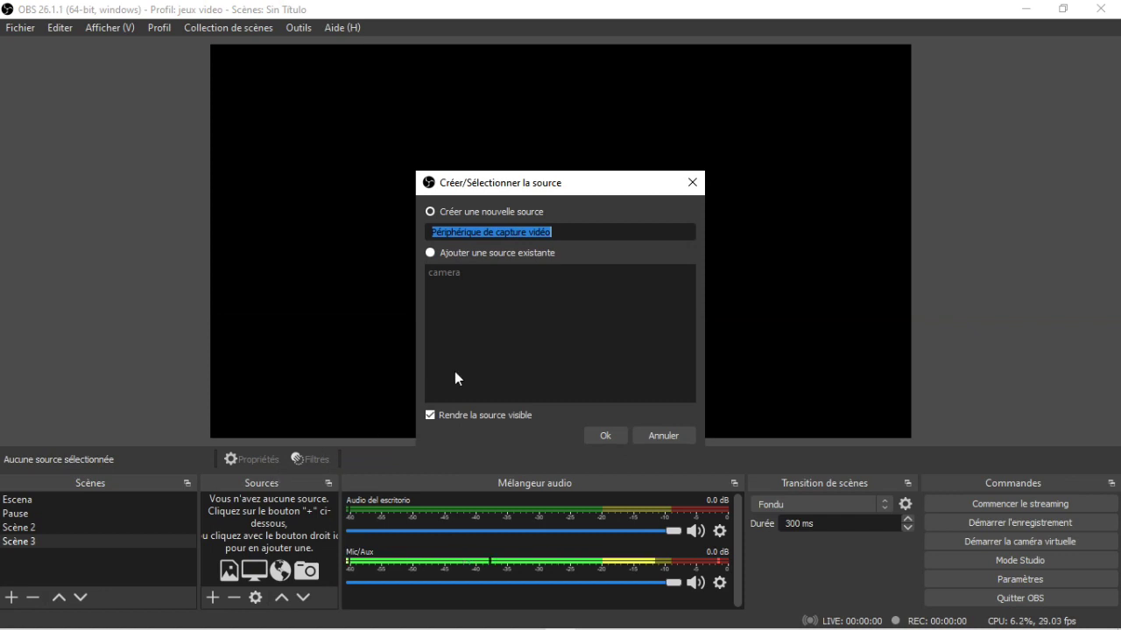
click(433, 253)
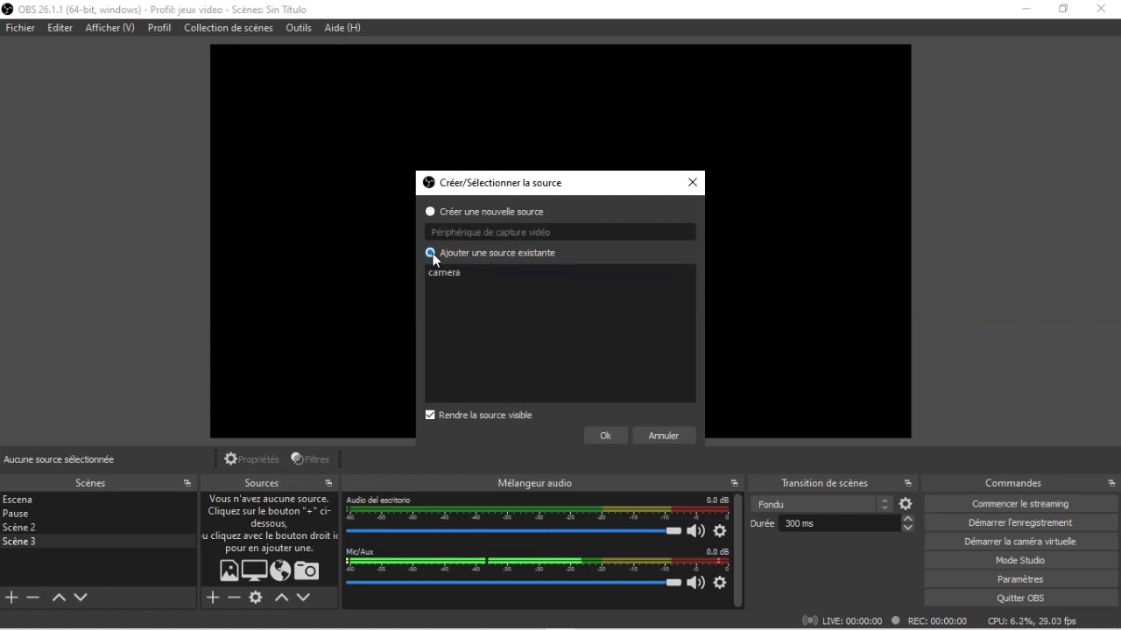
click(444, 272)
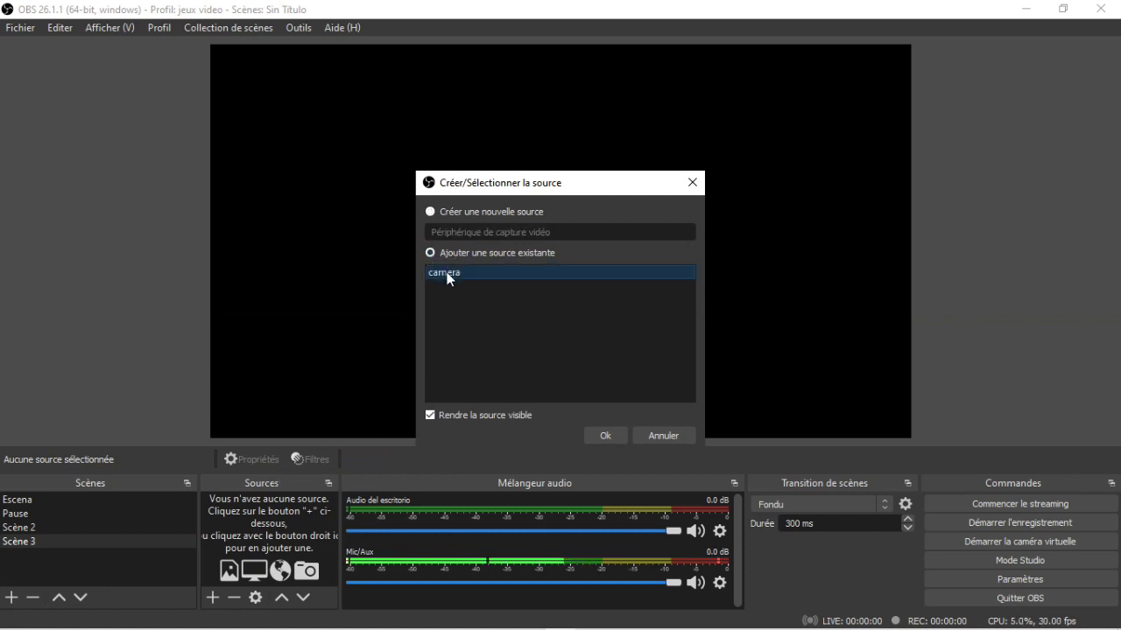
click(618, 440)
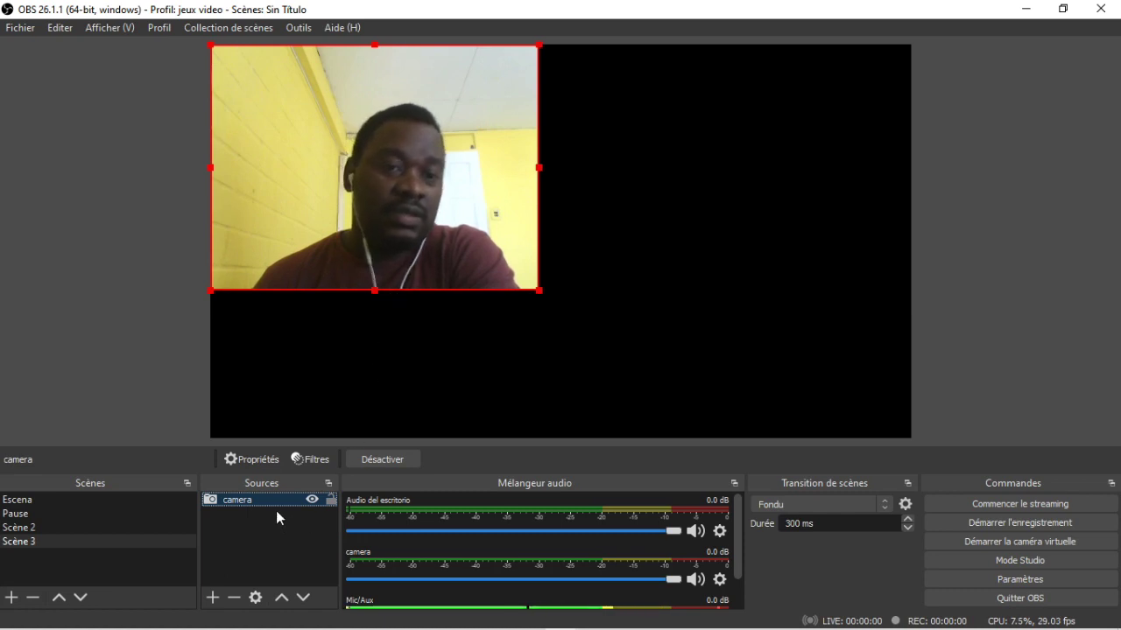
click(234, 598)
click(629, 342)
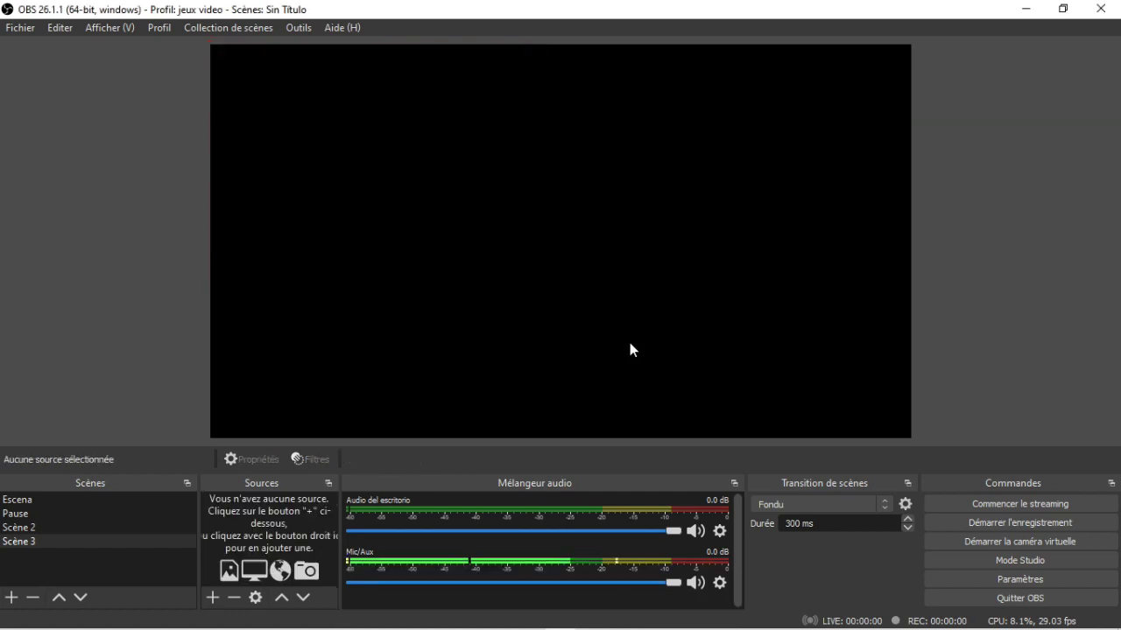
Try a new video capture device source with the HP Truevision HD camera in Scène 3, and remove it again
click(213, 598)
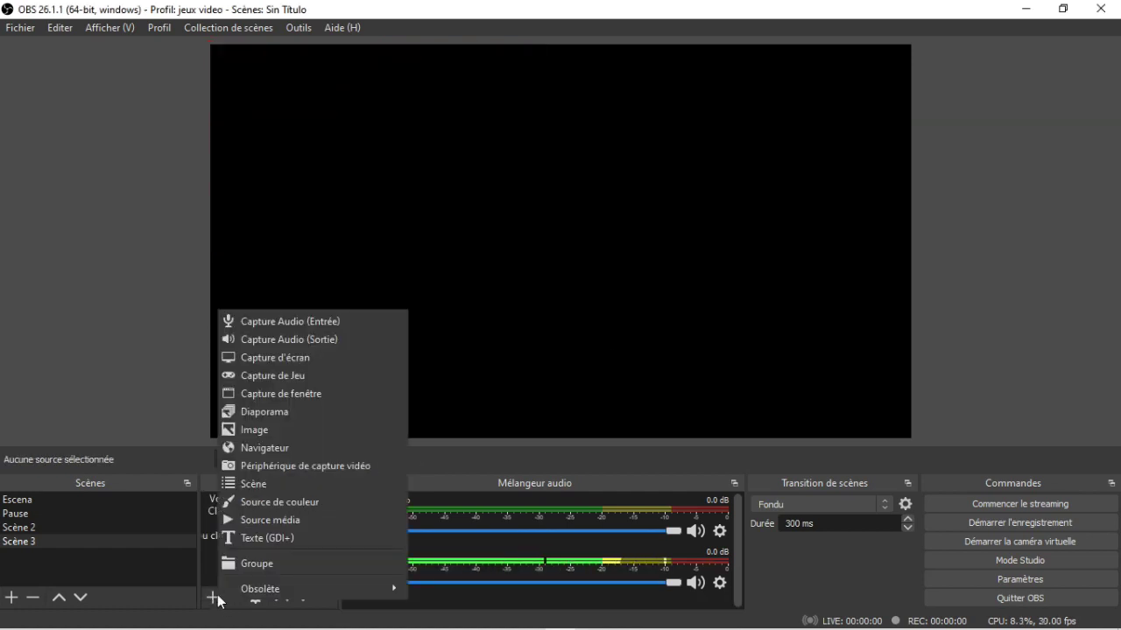
click(307, 467)
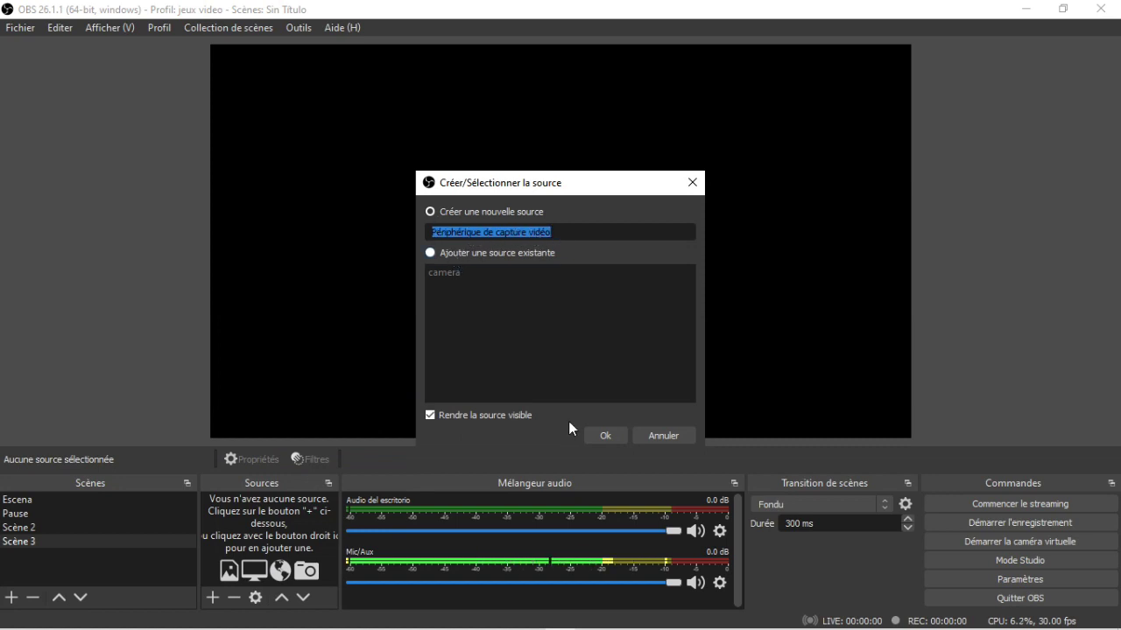
click(610, 435)
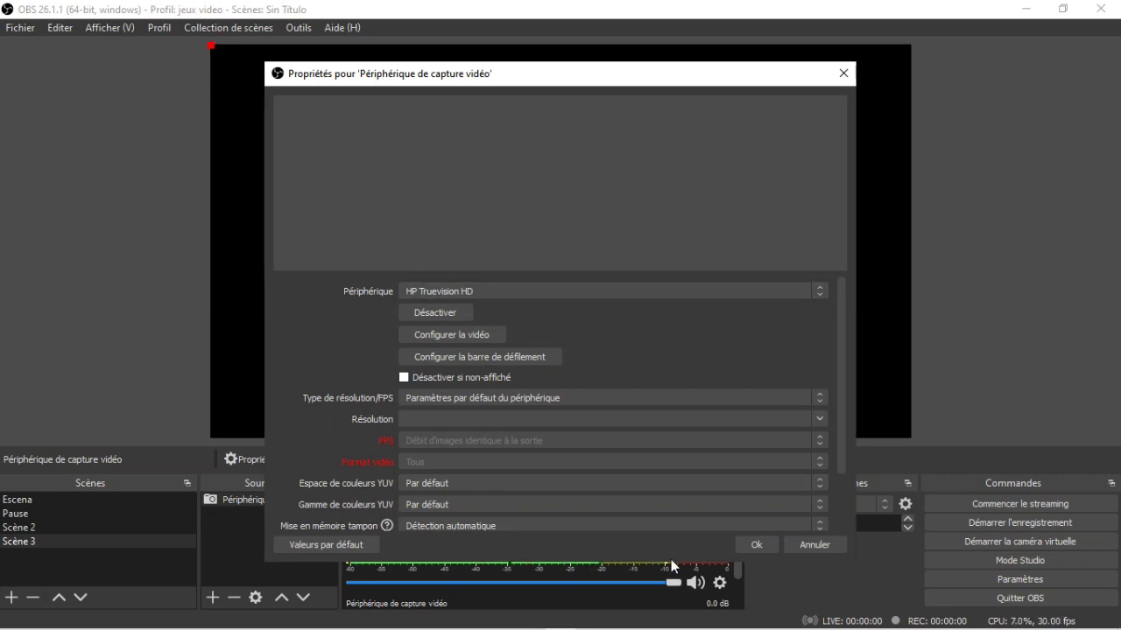
click(758, 545)
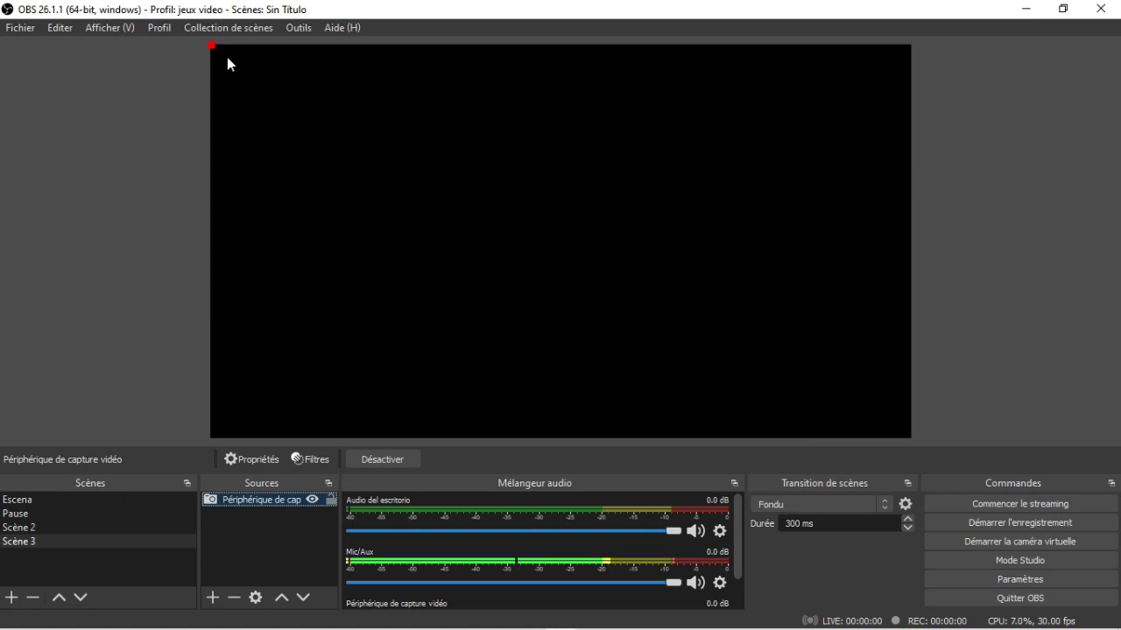
drag(210, 45, 321, 167)
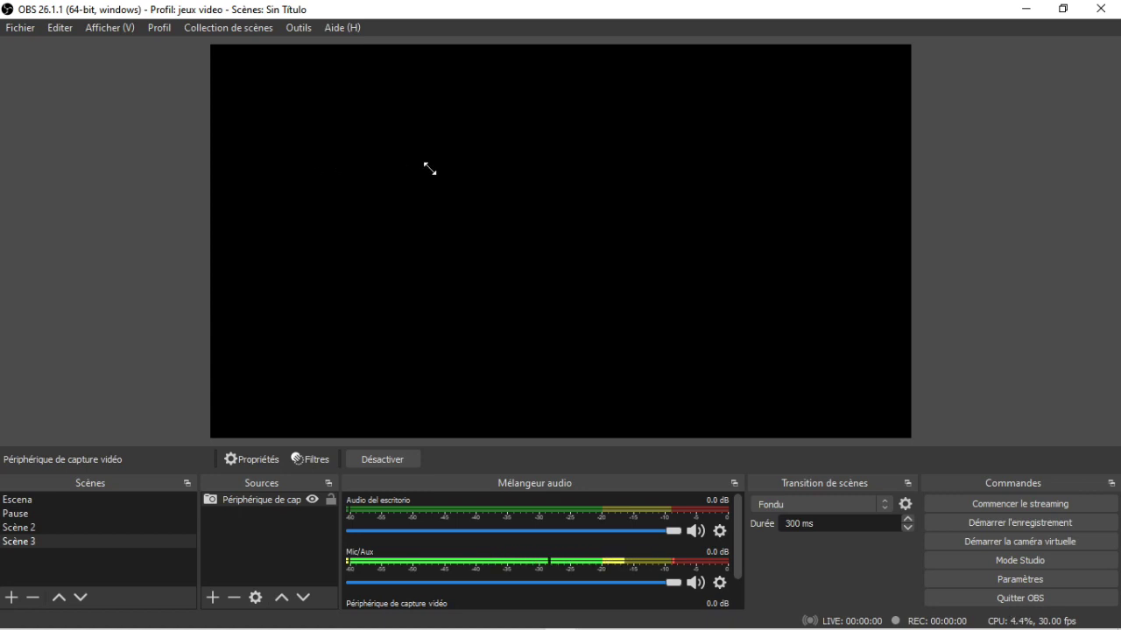
click(279, 499)
click(233, 597)
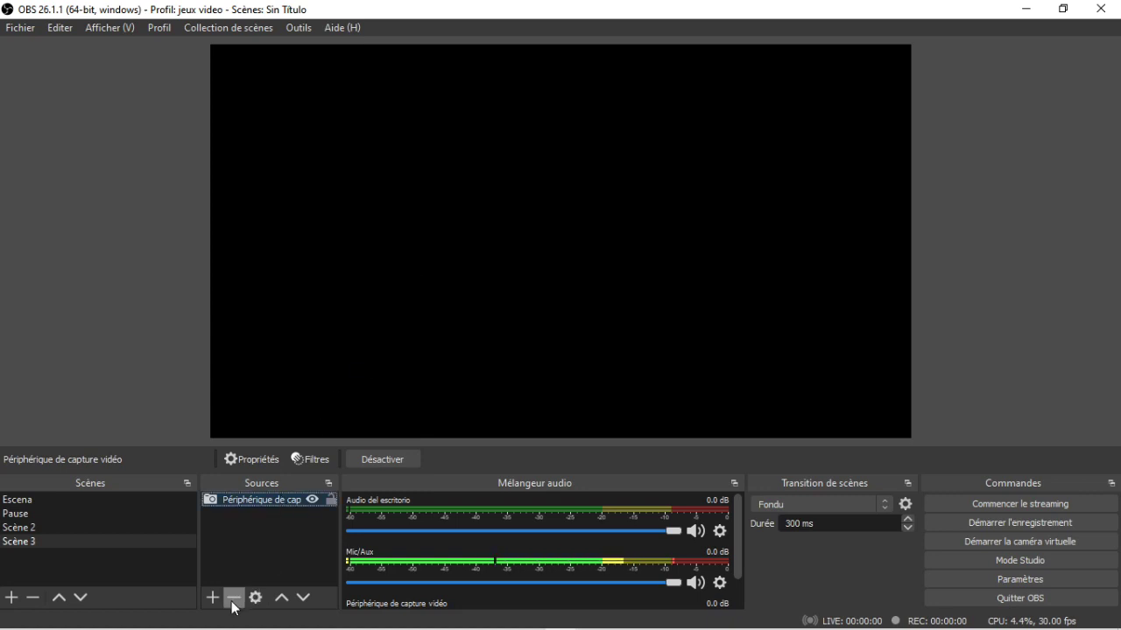
click(657, 344)
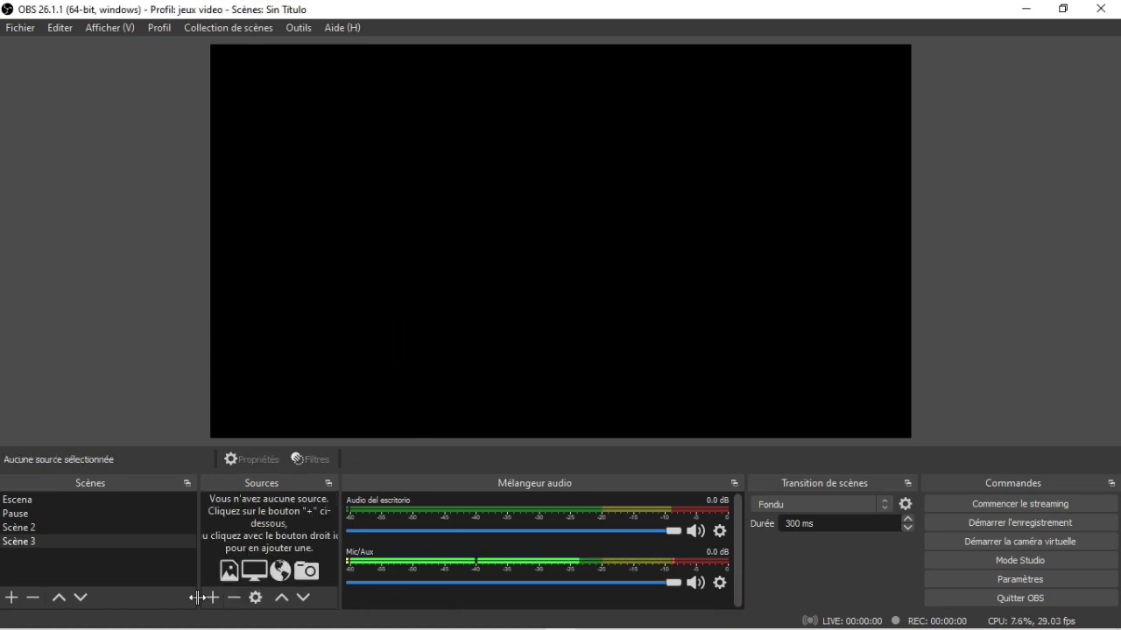
Add the existing camera source to Scène 3 and enlarge its image to nearly the full canvas height, roughly centred
click(212, 598)
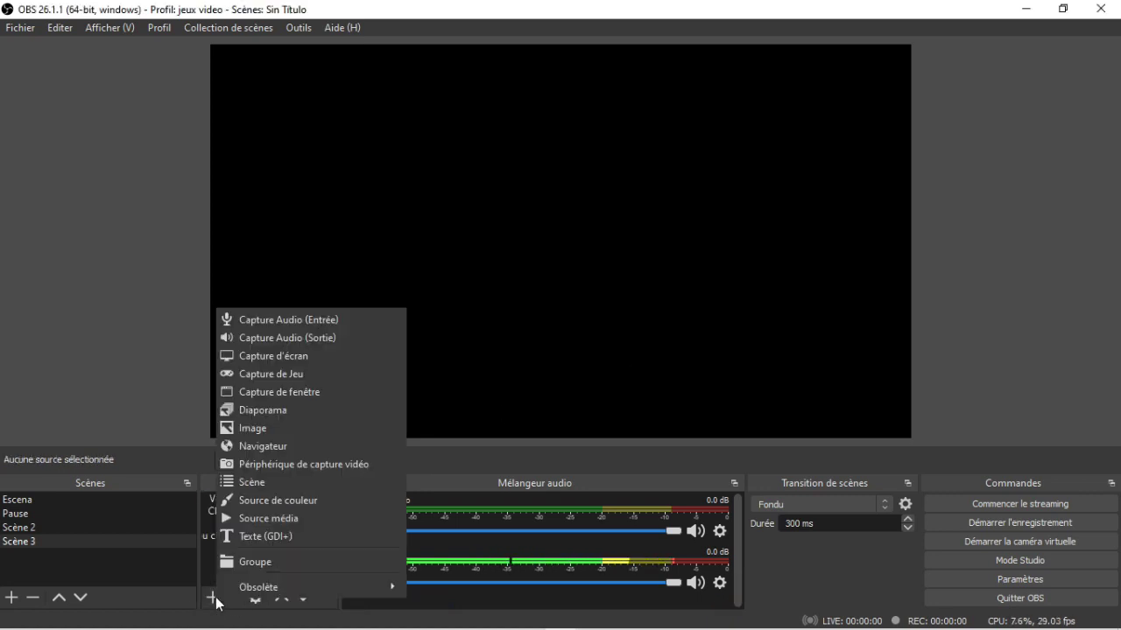
click(283, 465)
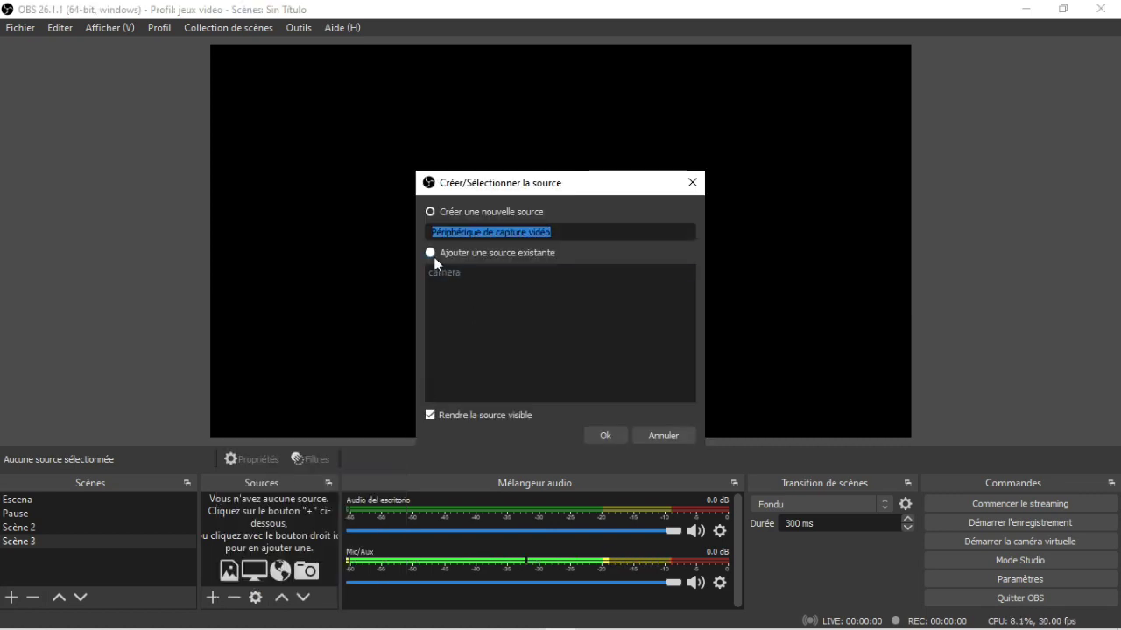
click(431, 253)
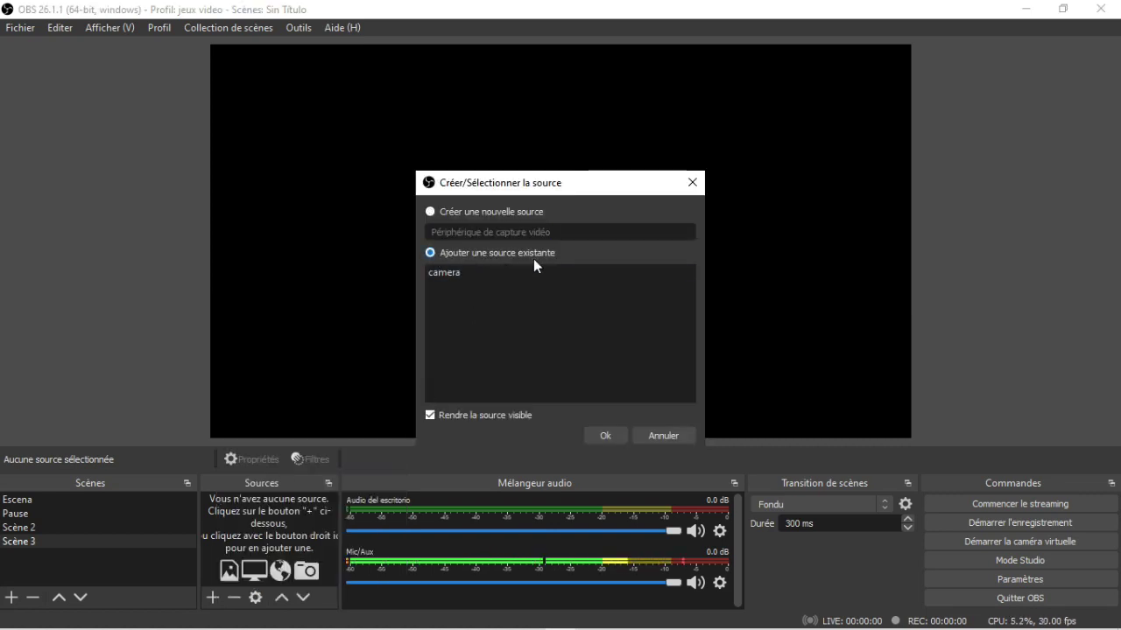
click(447, 277)
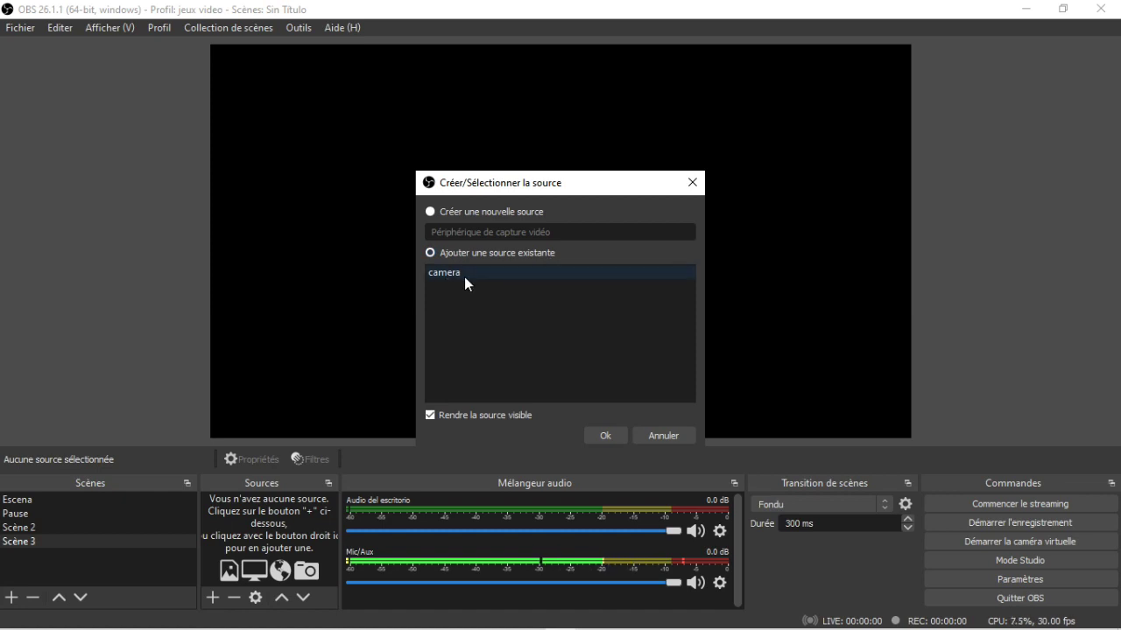
click(470, 274)
click(605, 437)
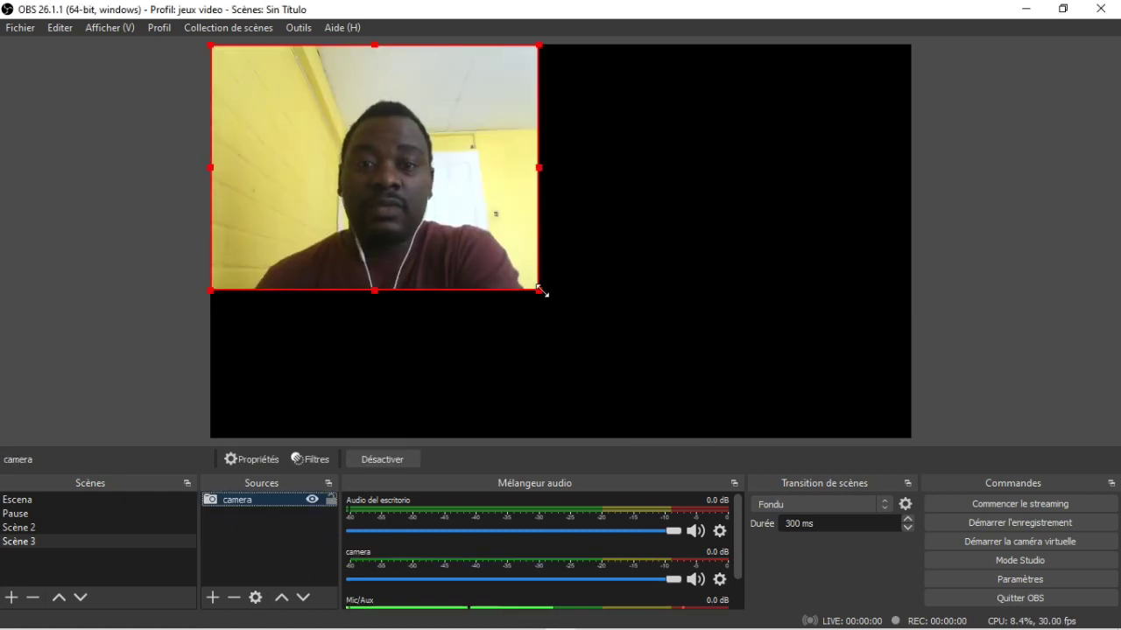
drag(541, 291, 611, 293)
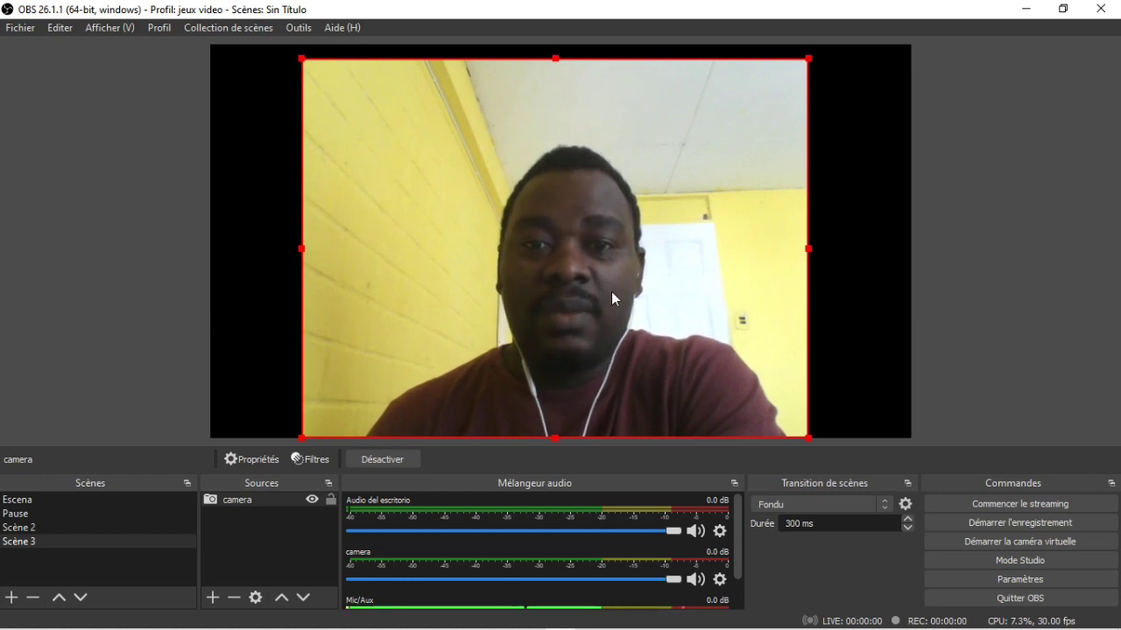
right_click(545, 252)
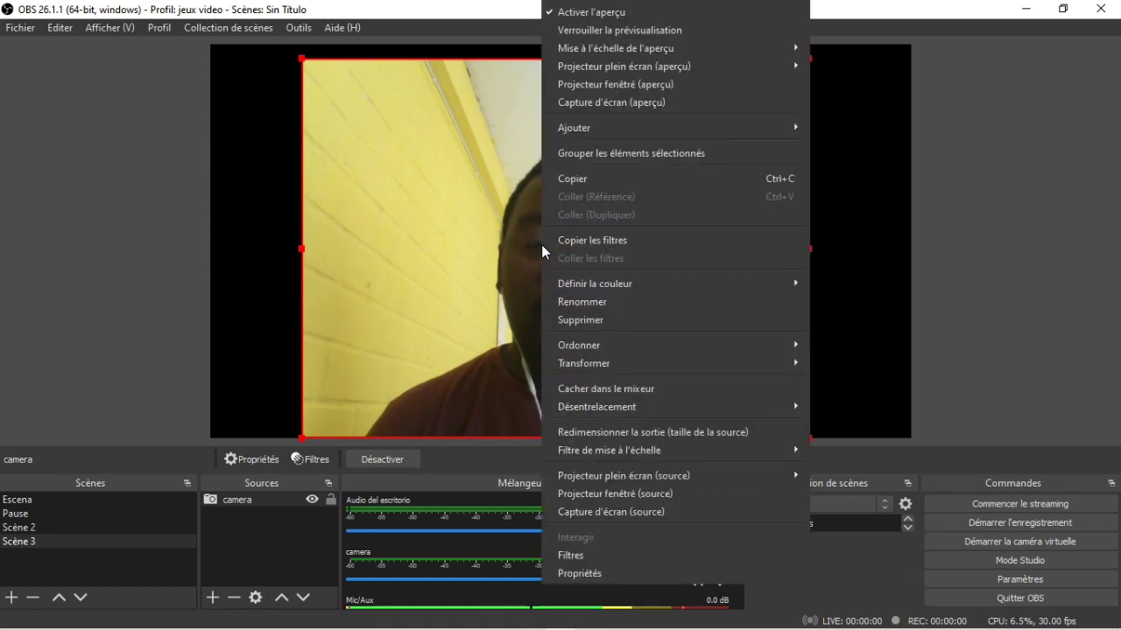
click(520, 246)
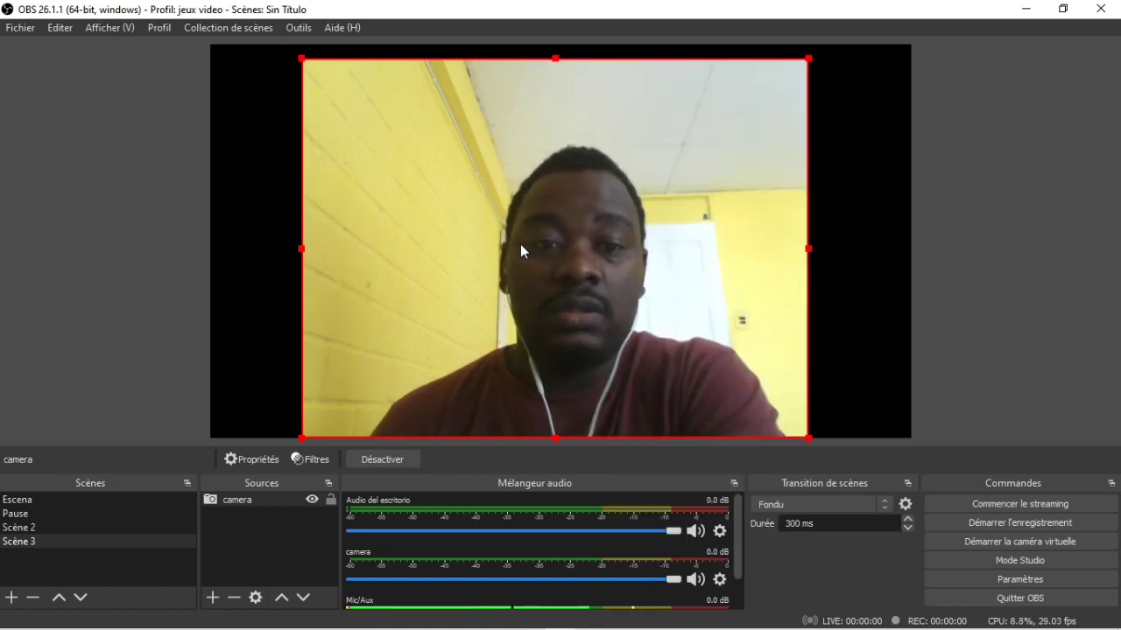
Set the camera's resolution type to Personnalisé and its resolution to 1280x720, and fit its image to the whole canvas
double_click(239, 499)
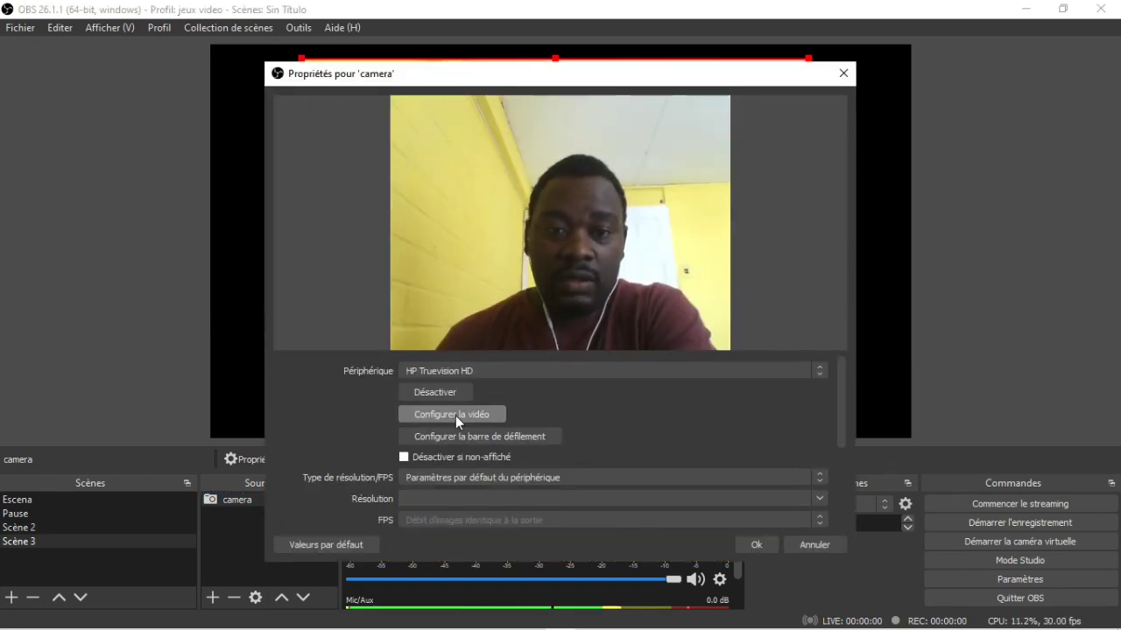
scroll(660, 455, down, 1)
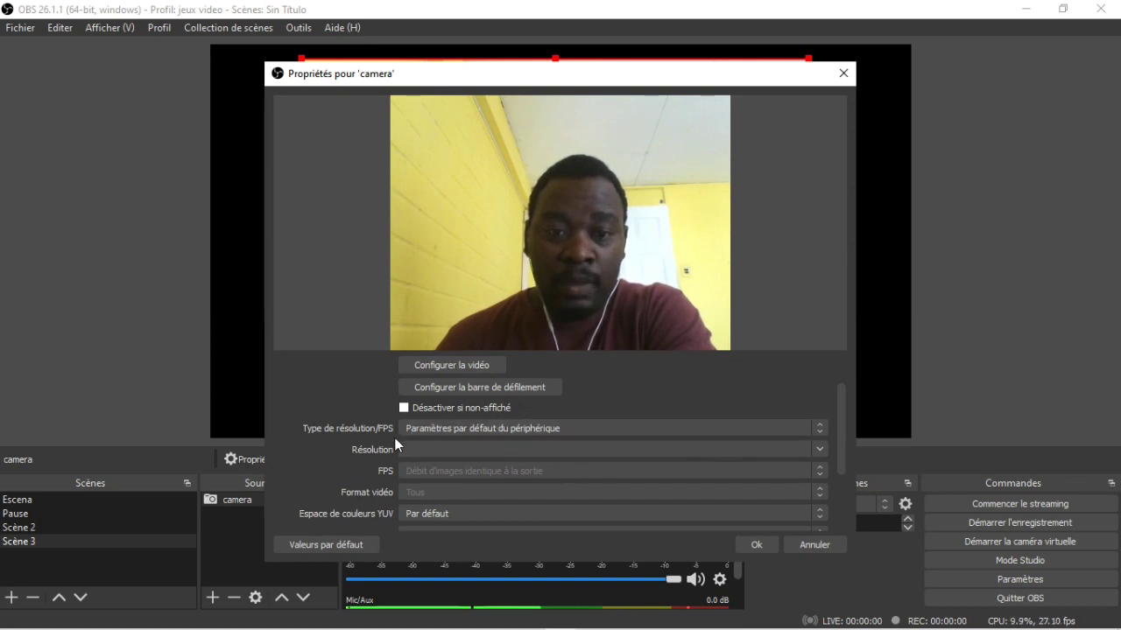
click(446, 429)
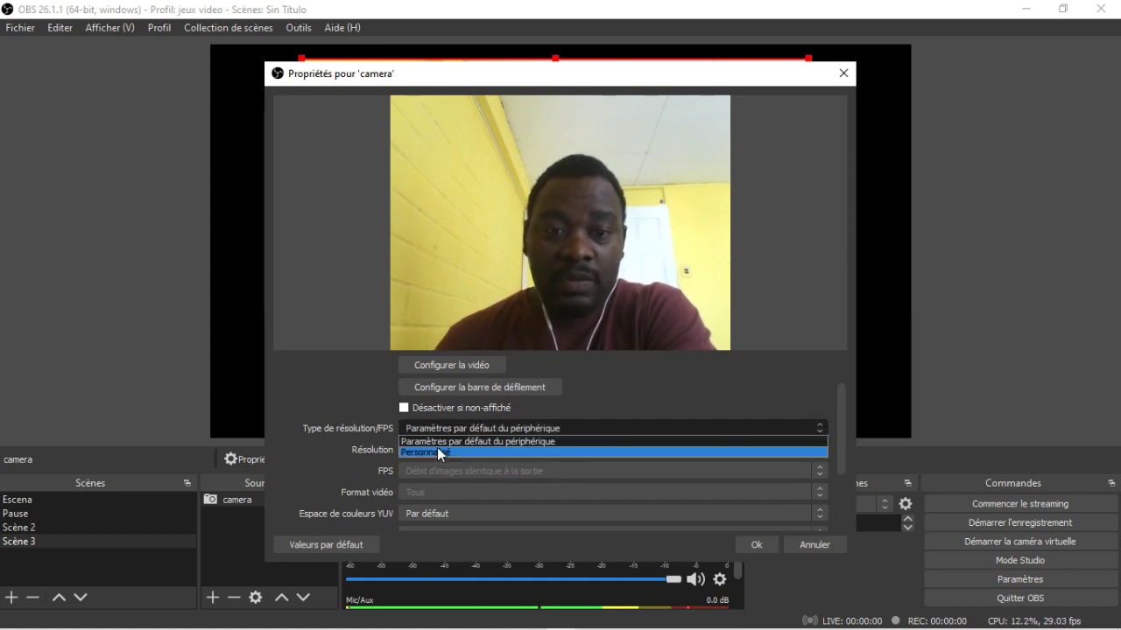
click(437, 453)
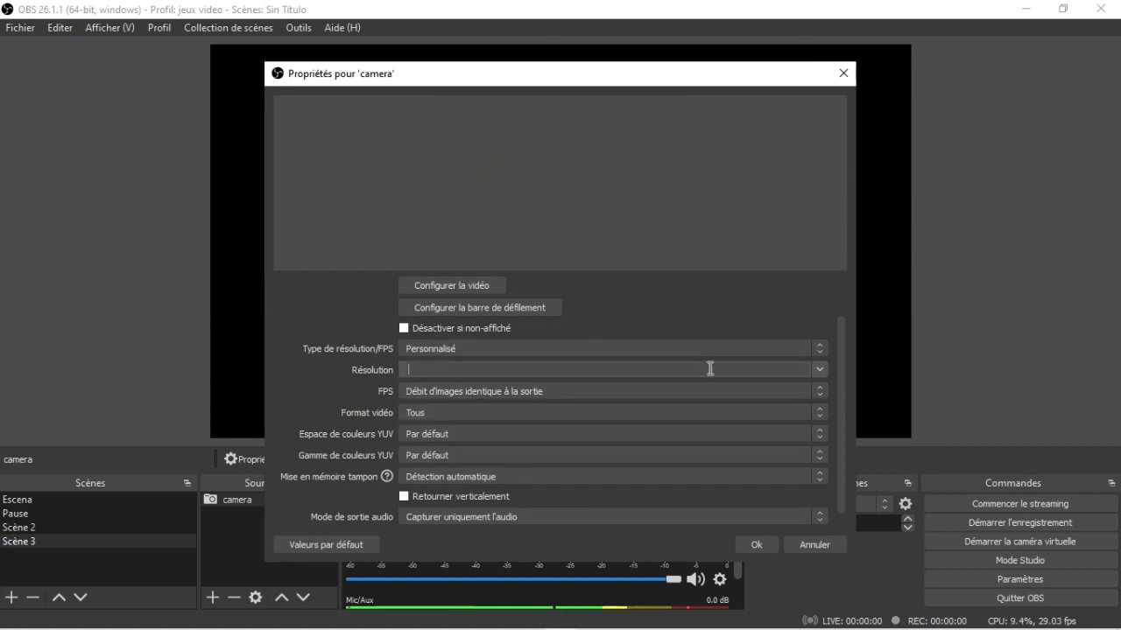
click(818, 372)
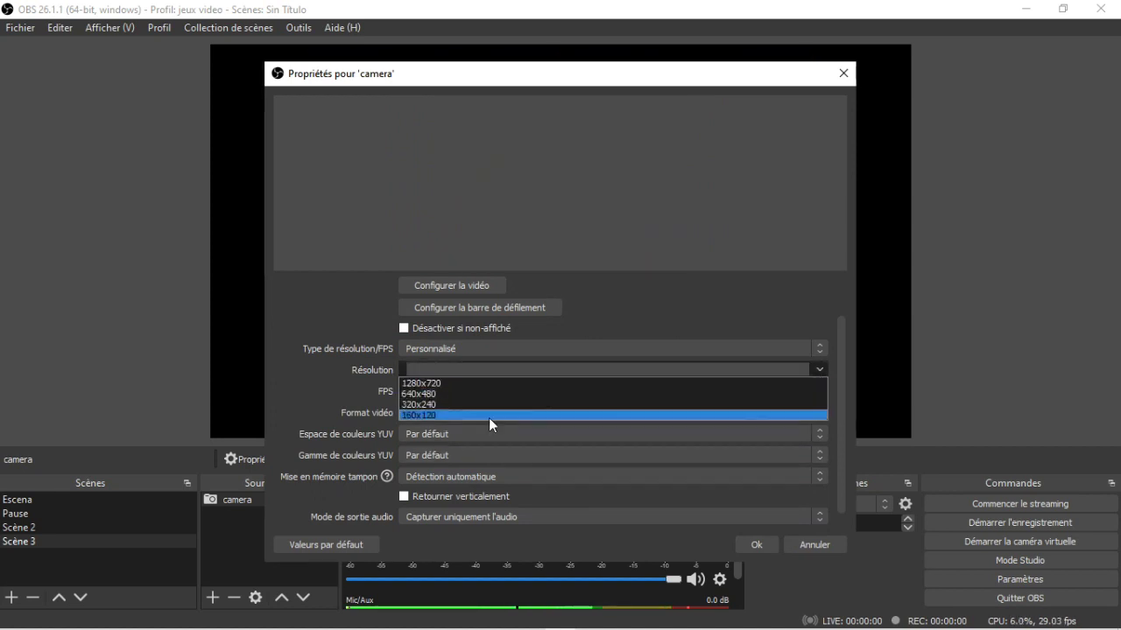
click(430, 386)
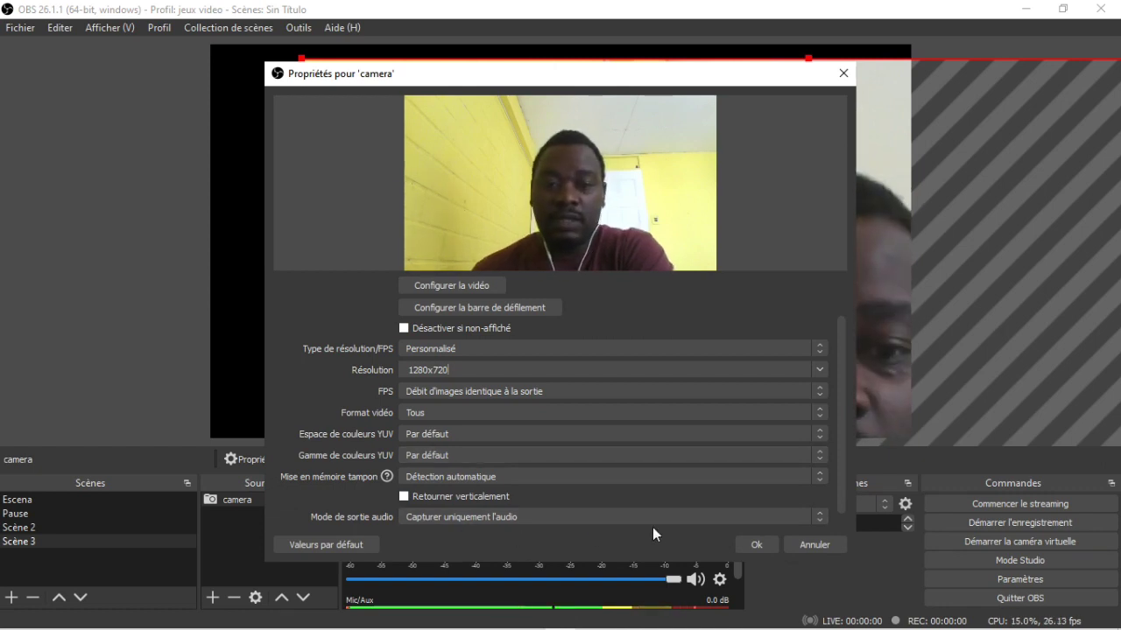
click(756, 545)
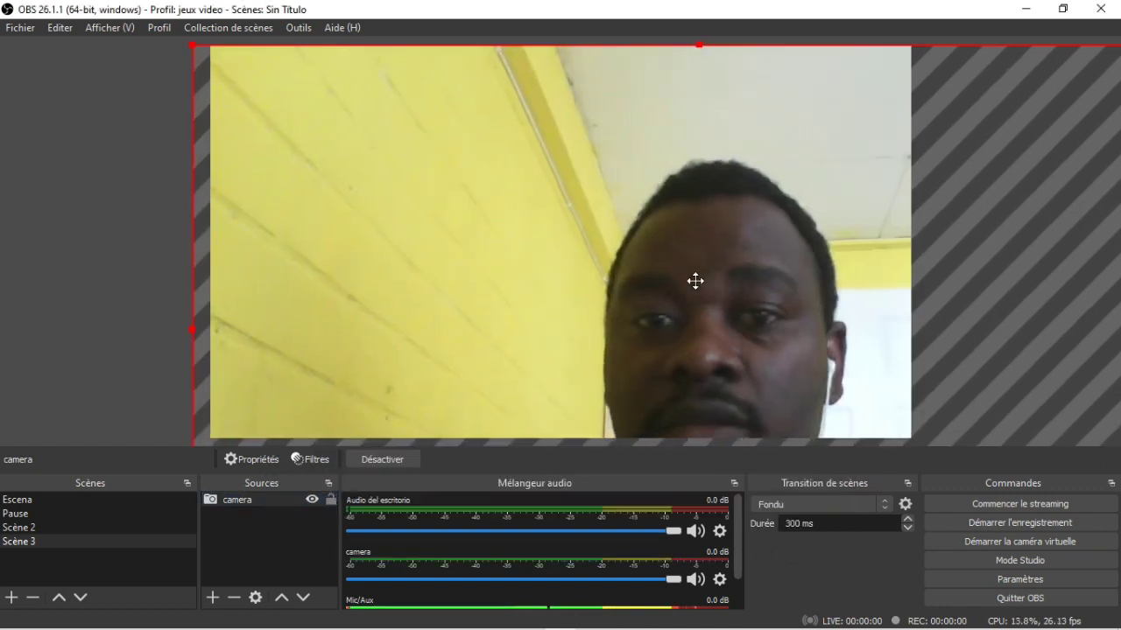
key(ctrl+f)
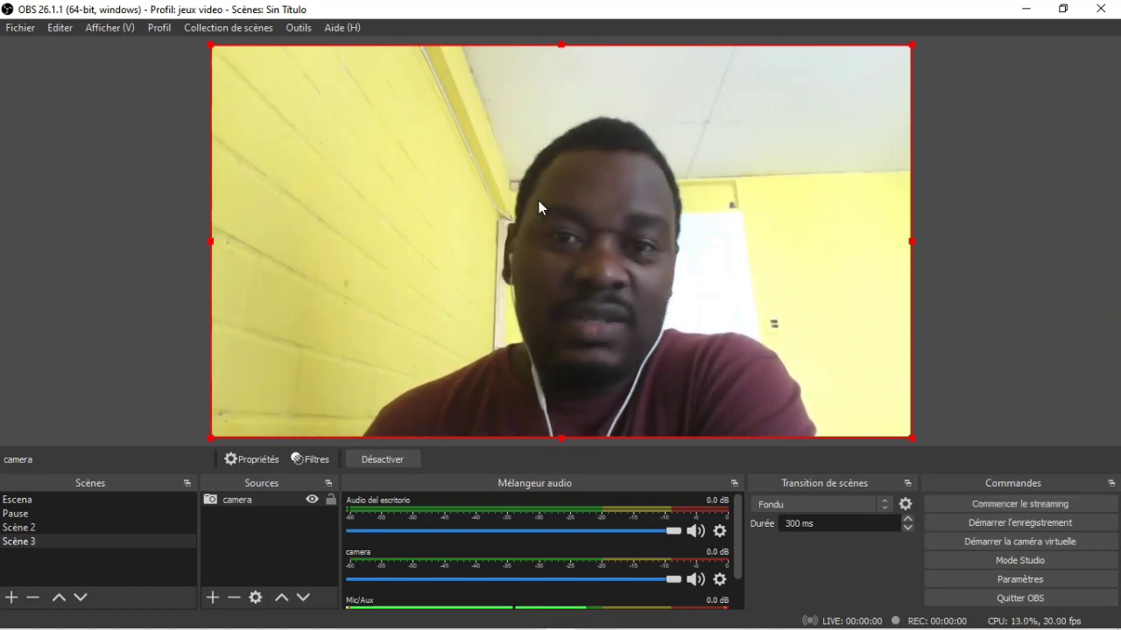
Create a new media source in Scène 3 with the default name
click(213, 602)
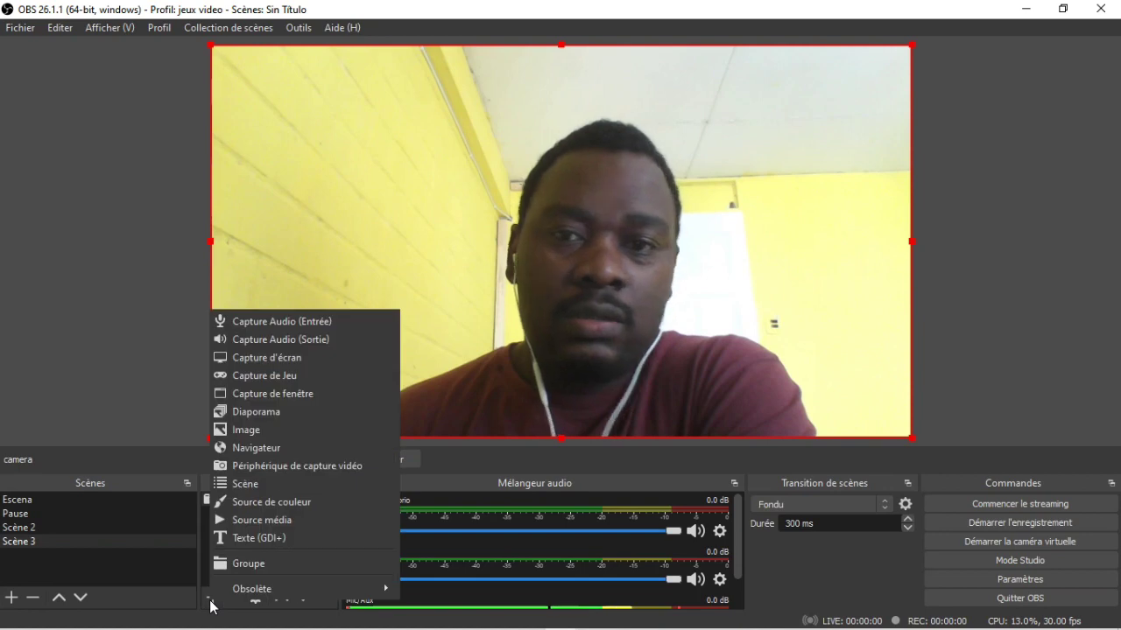
click(274, 523)
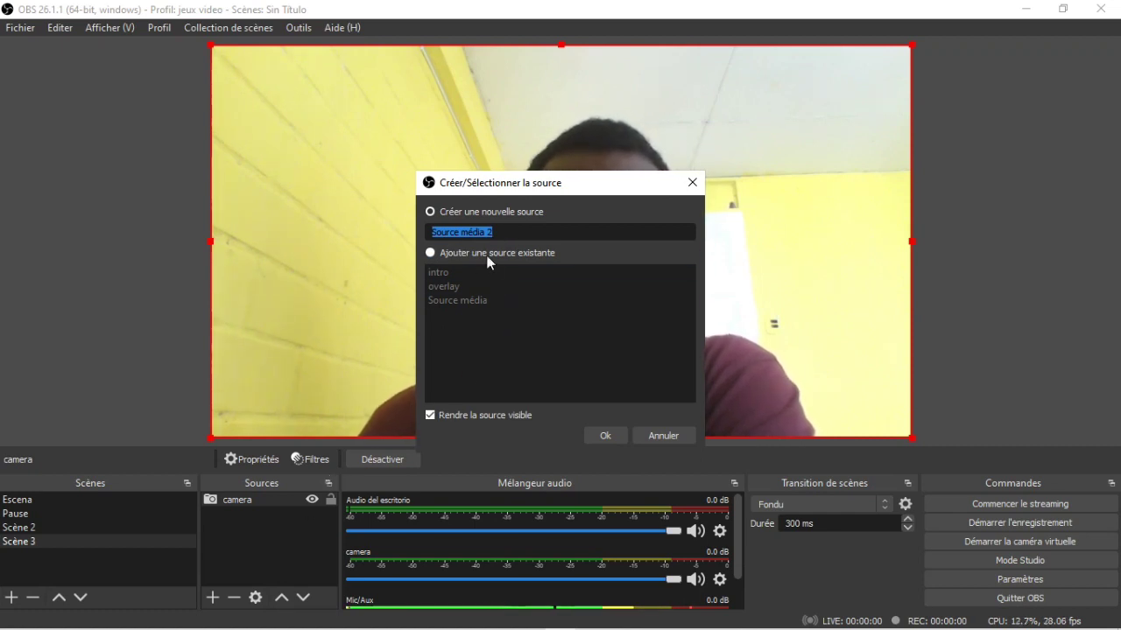
click(606, 435)
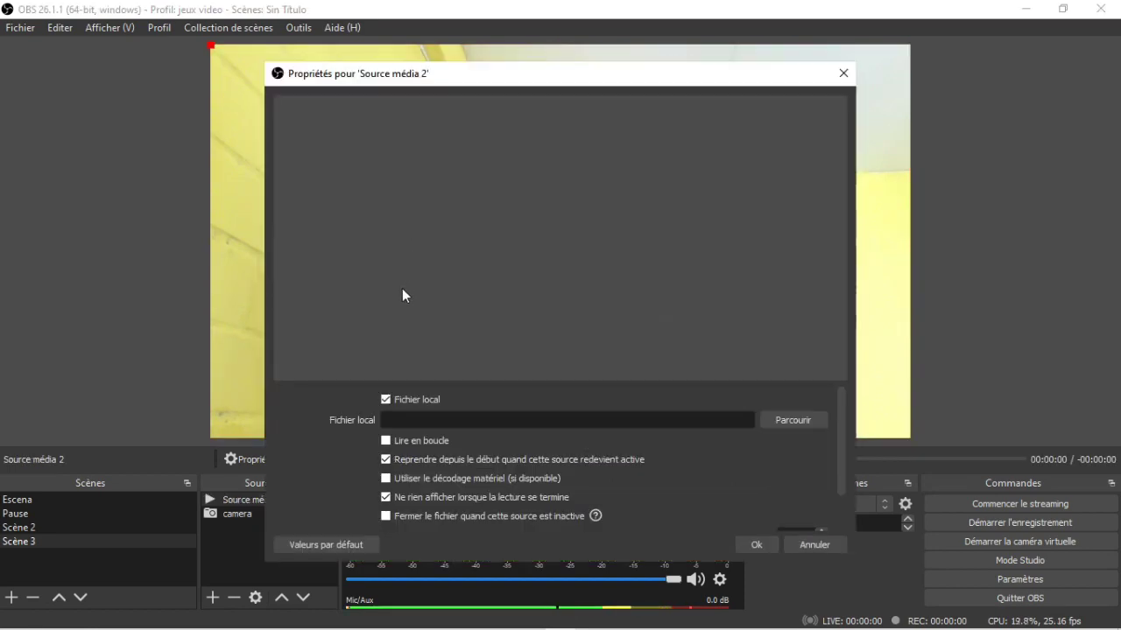
Use 38.webm from the PACK OVERLAYS/Black folder in Downloads as the media source's local file, and enable looping
click(794, 421)
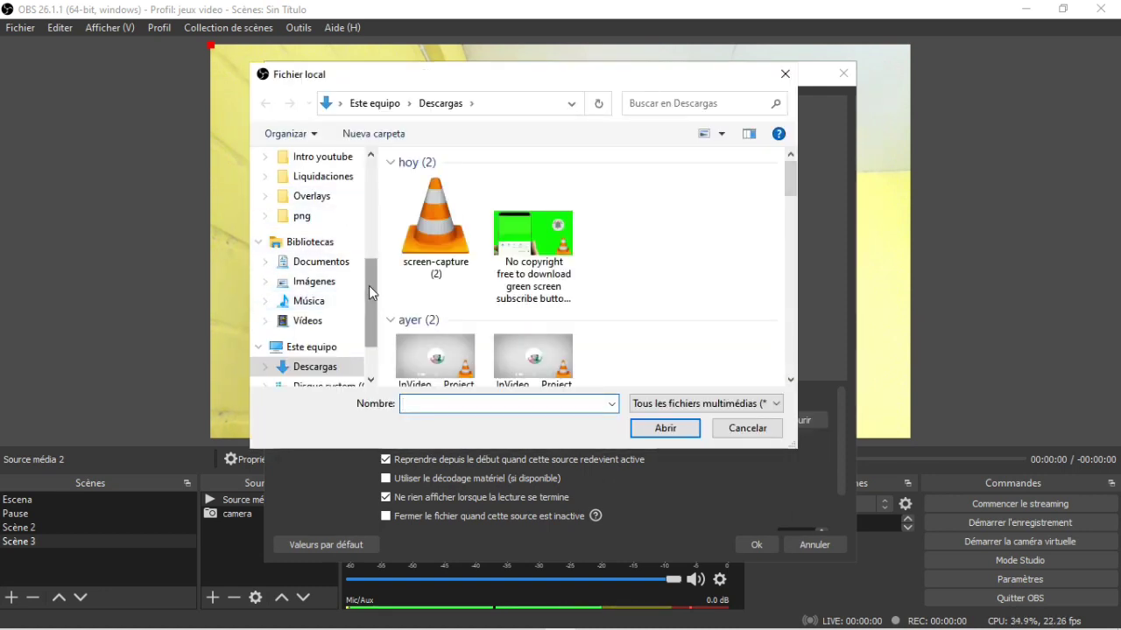
drag(369, 285, 362, 166)
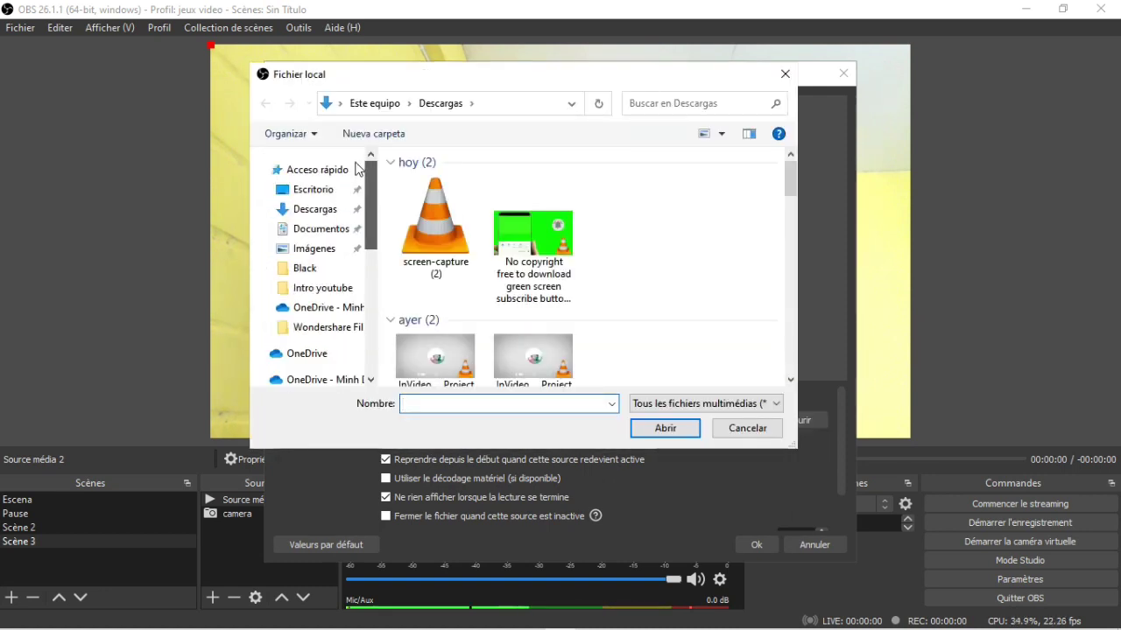
click(322, 212)
drag(795, 178, 806, 348)
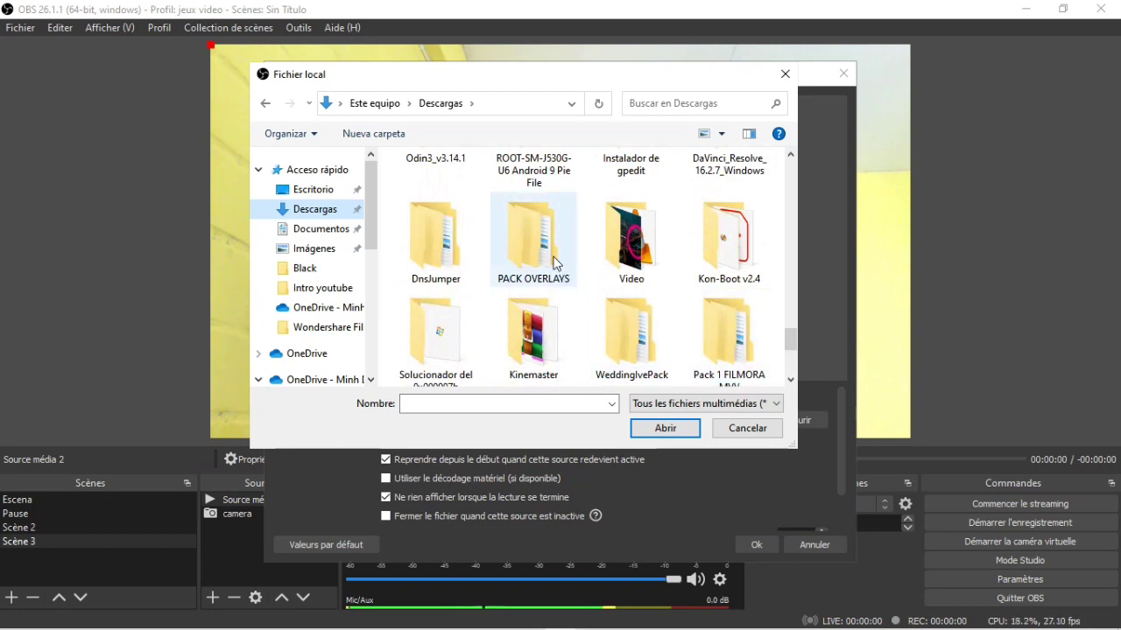
double_click(531, 245)
click(452, 184)
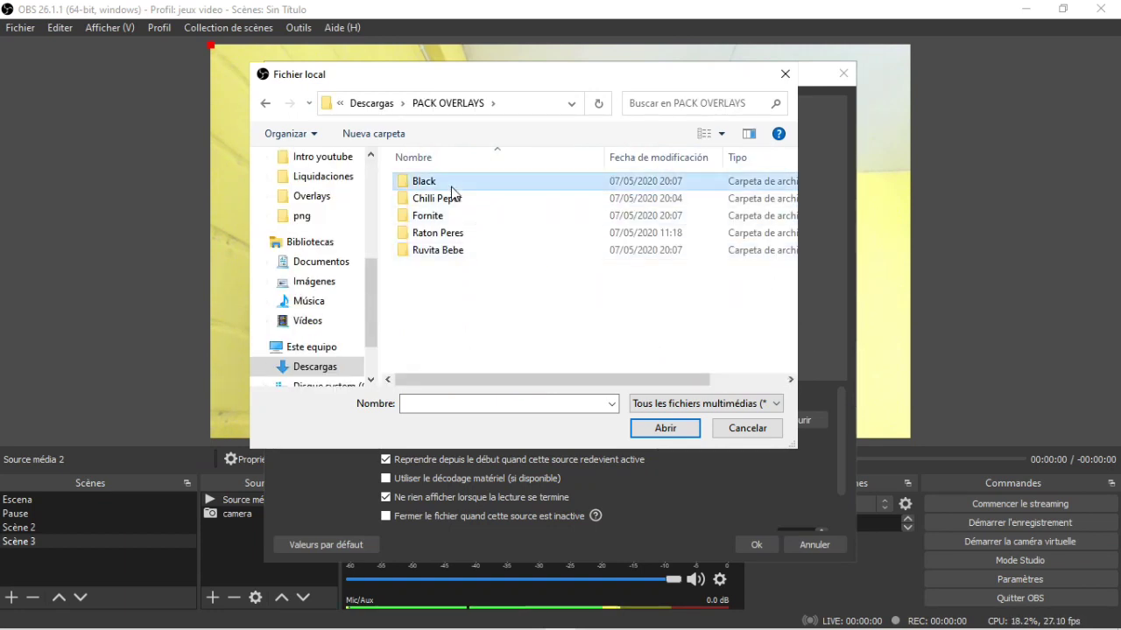
double_click(451, 186)
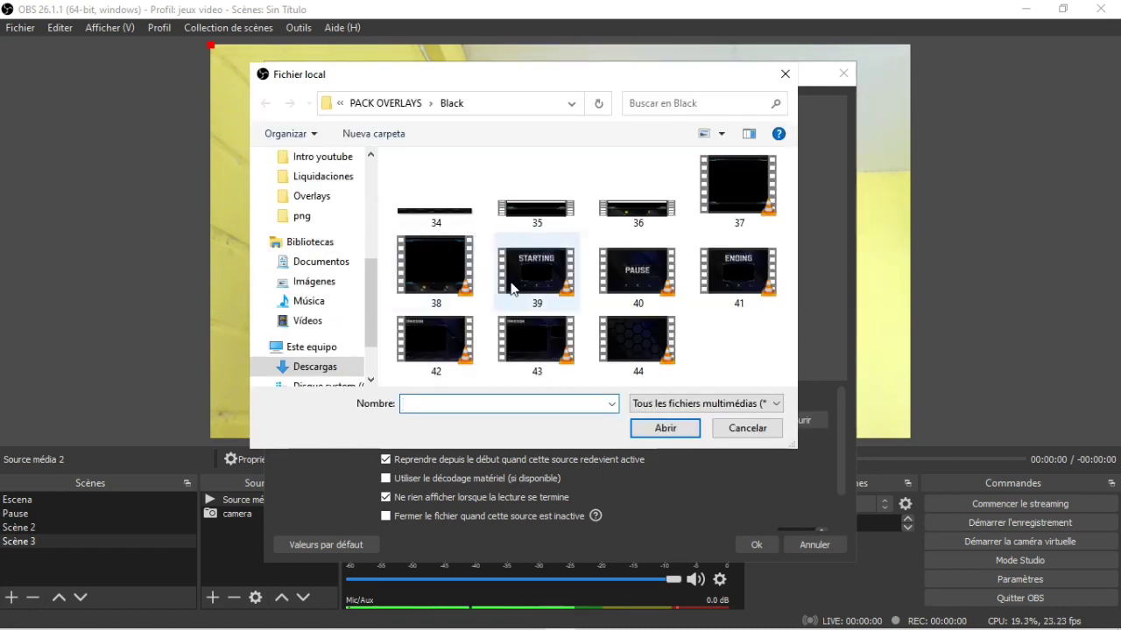
click(436, 270)
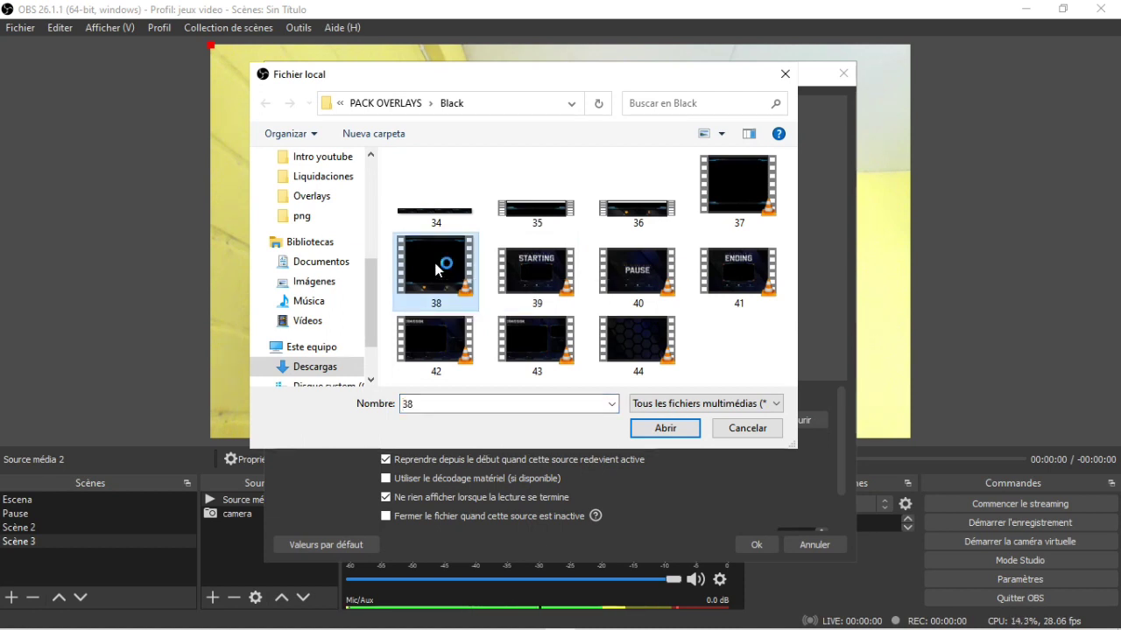
click(663, 429)
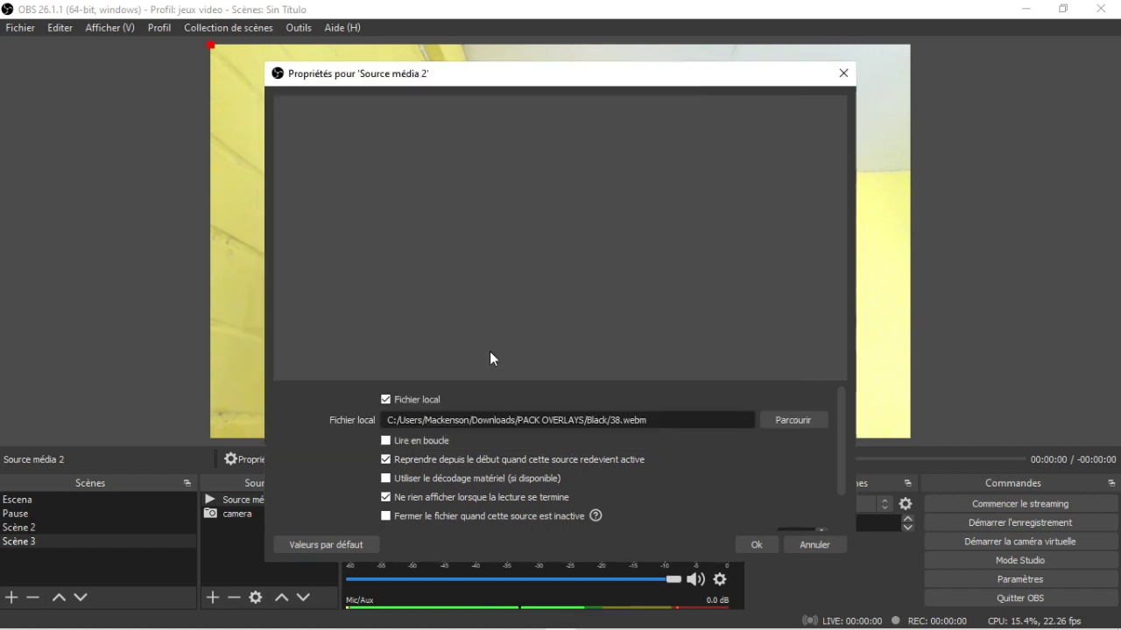
click(386, 440)
click(751, 545)
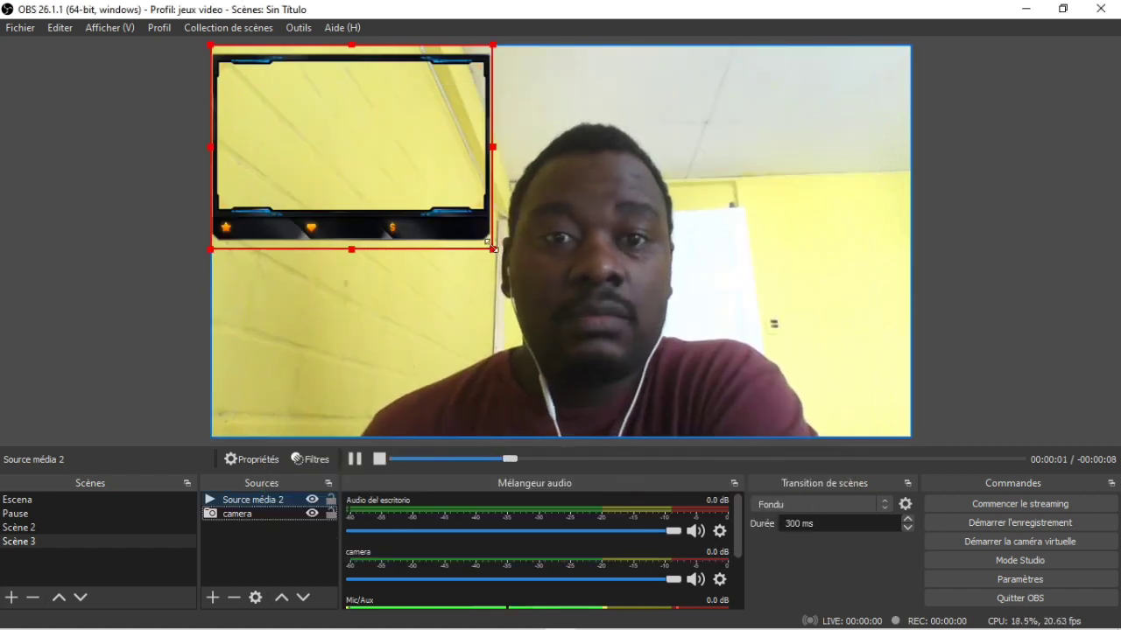
Enlarge the overlay media source in Scène 3 so it covers the entire canvas
drag(493, 249, 843, 324)
drag(604, 307, 642, 308)
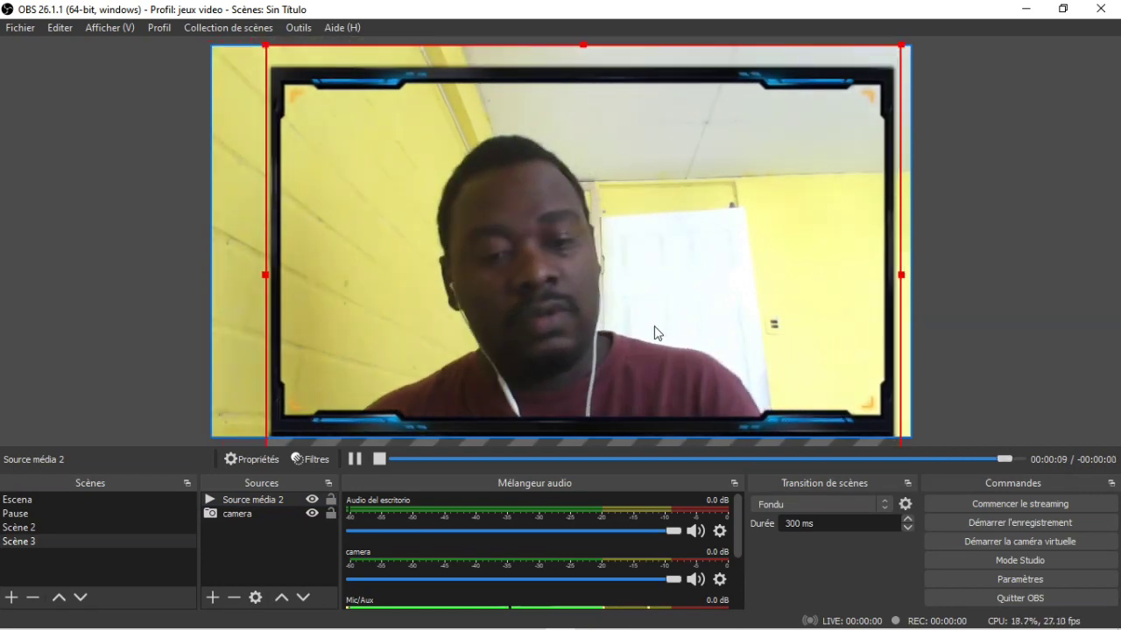
key(ctrl+r)
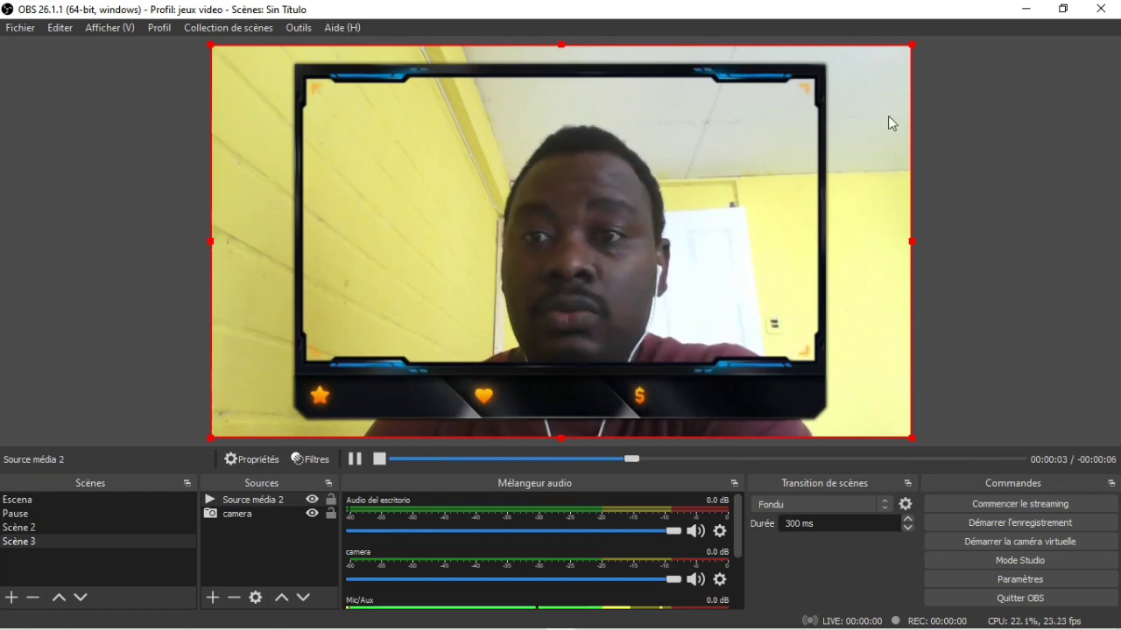
Shrink the camera image in Scène 3 and position it inside the overlay's frame
click(246, 518)
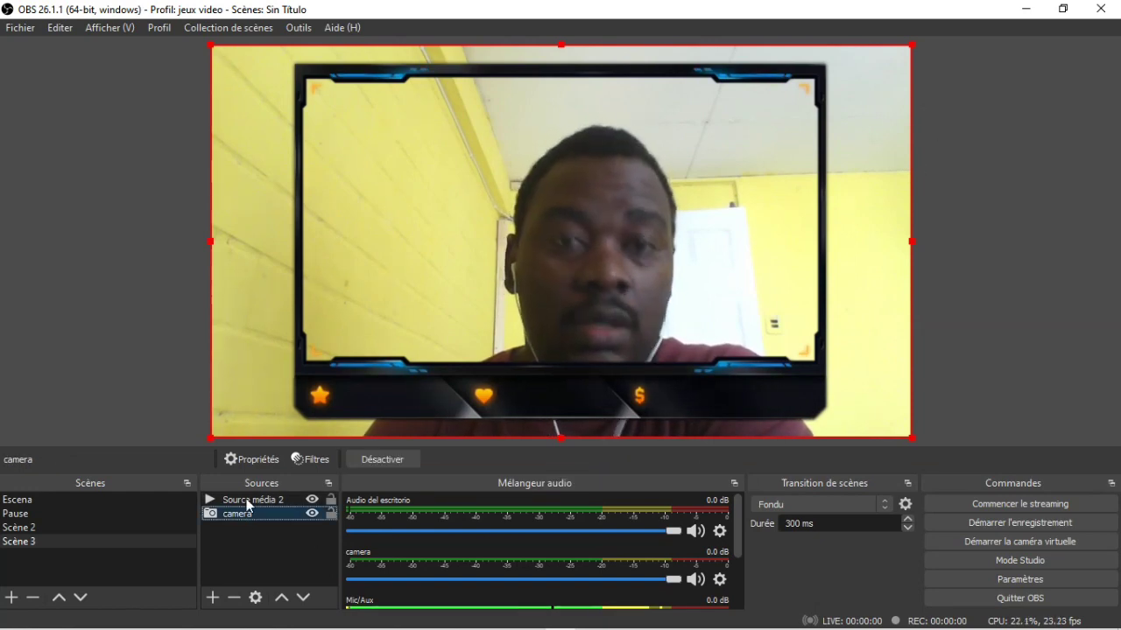
drag(211, 438, 301, 374)
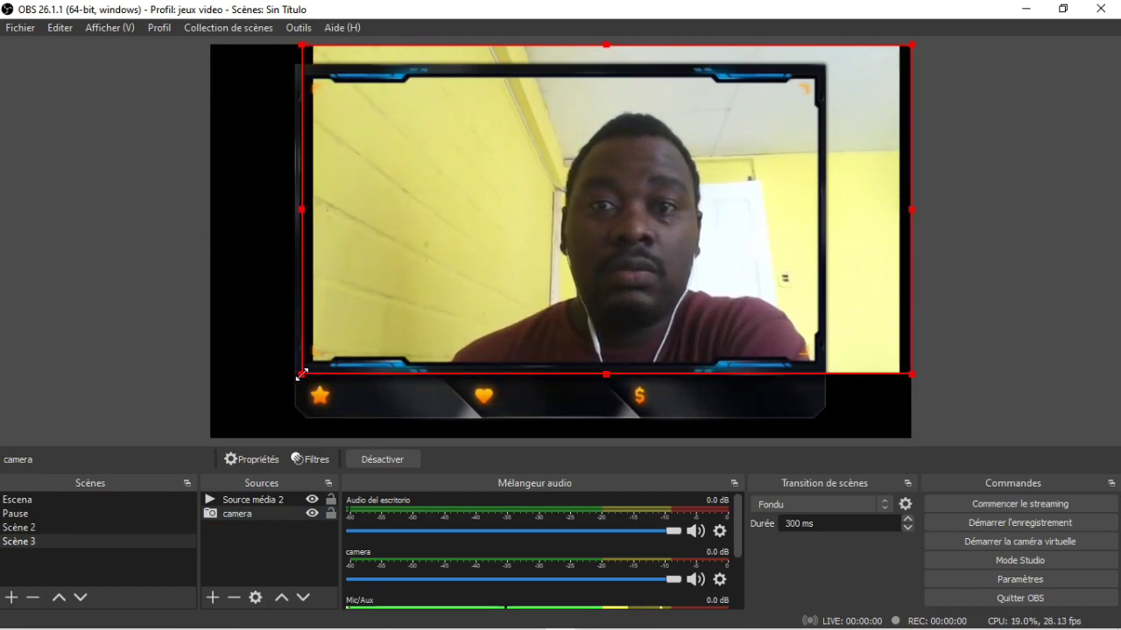
drag(911, 47, 850, 90)
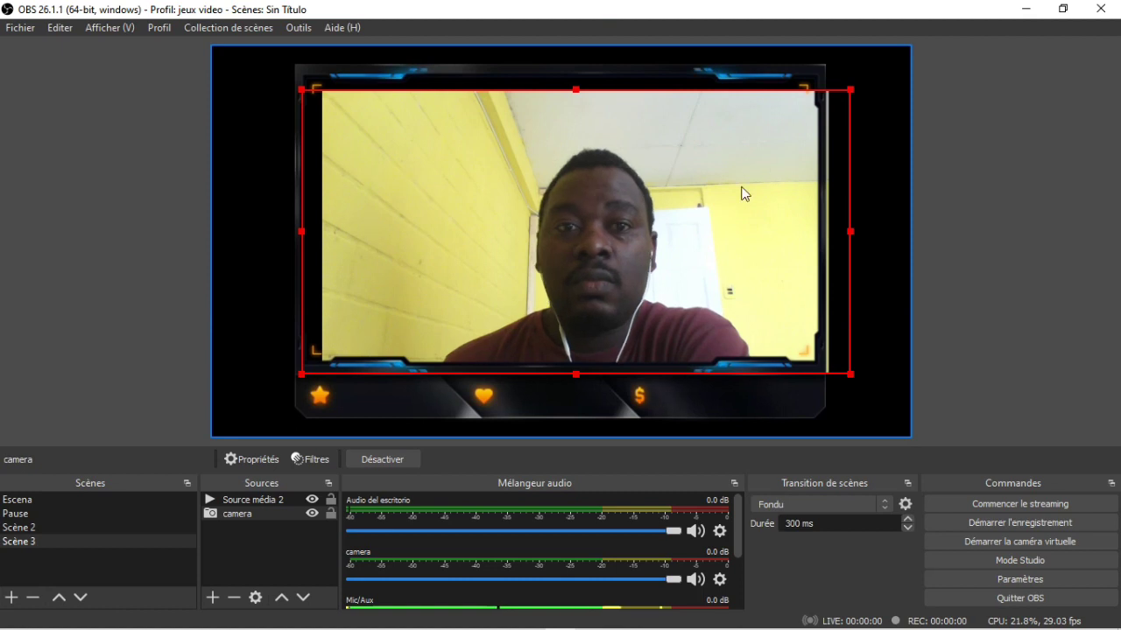
drag(741, 193, 720, 177)
Enlarge the overlay beyond the canvas edges and centre its frame horizontally, with its icon bar below the visible area
click(855, 304)
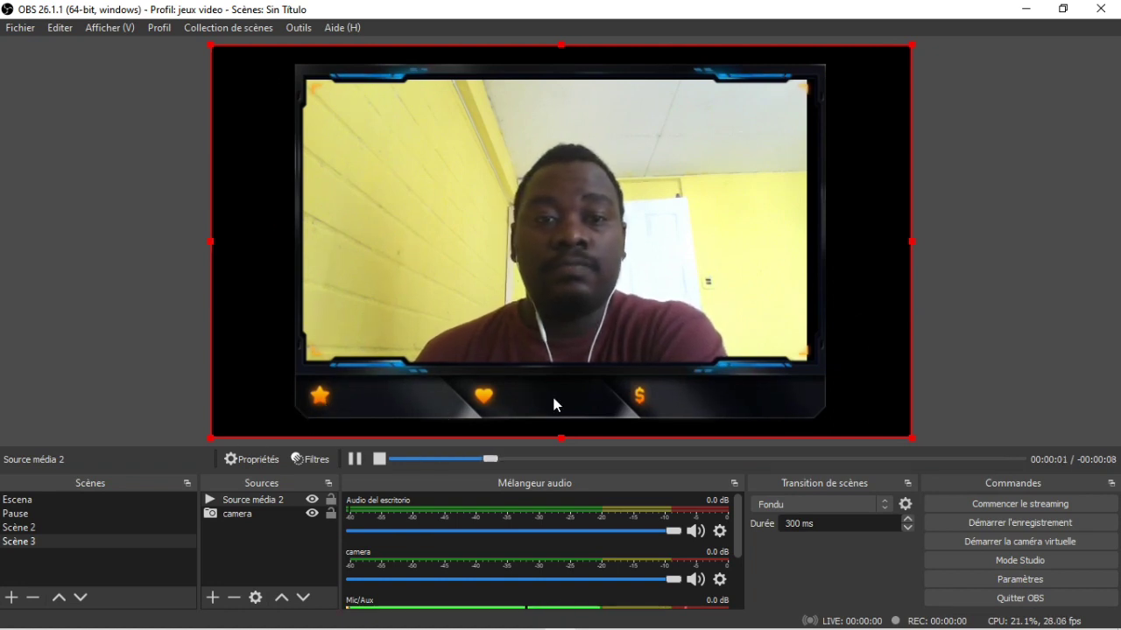
drag(211, 436, 56, 472)
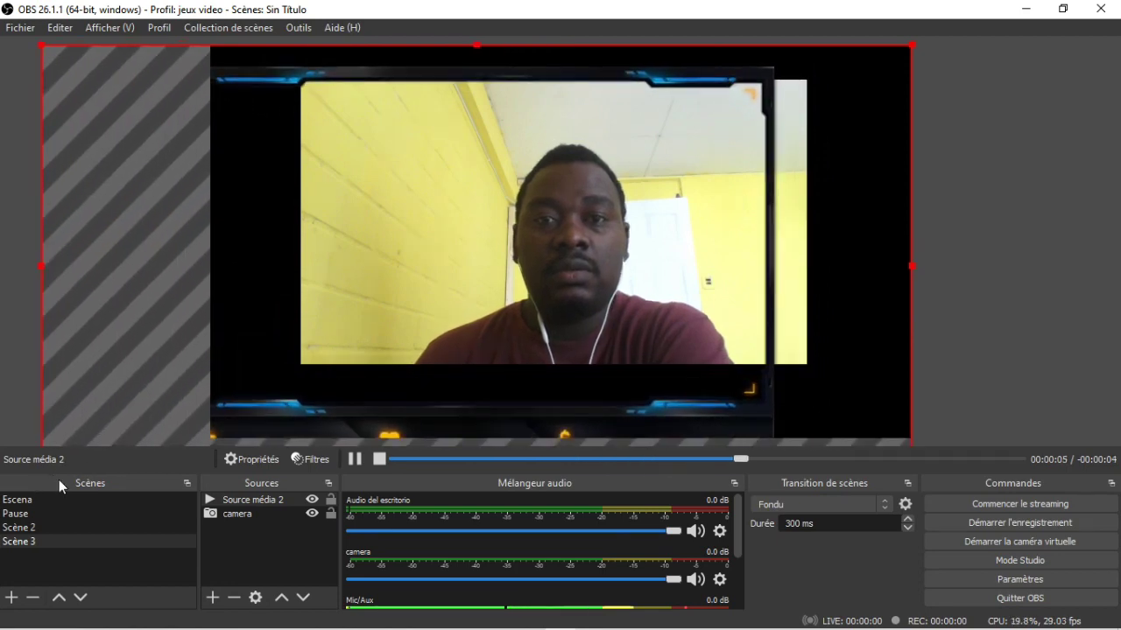
drag(260, 307, 342, 331)
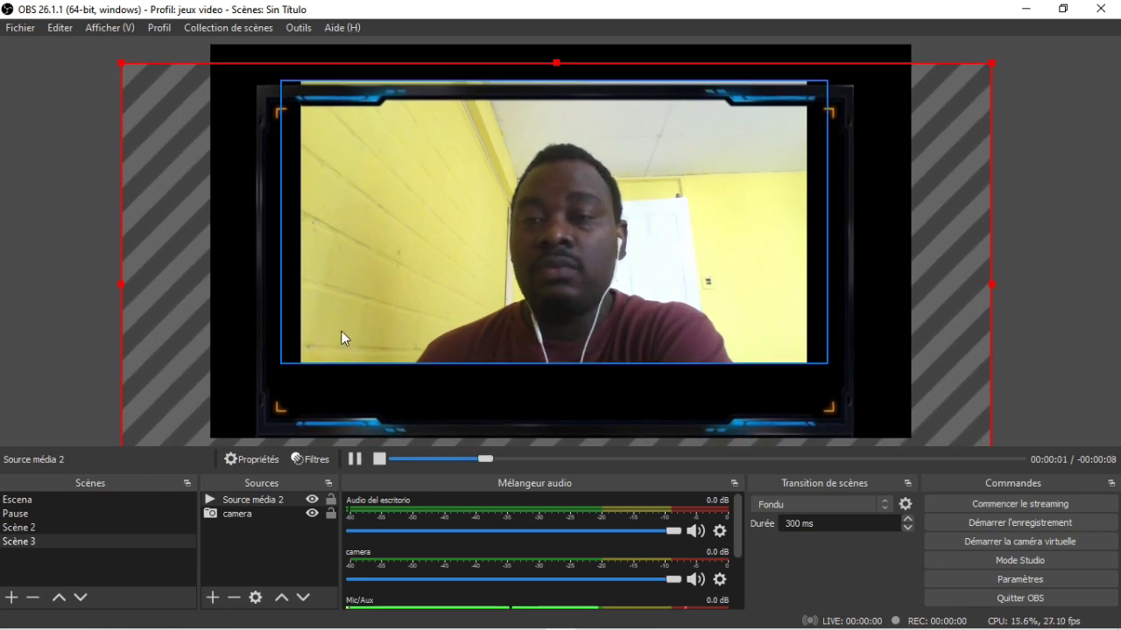
Enlarge the camera image and align it so it fills the opening of the enlarged overlay frame, leaving no source selected
click(721, 200)
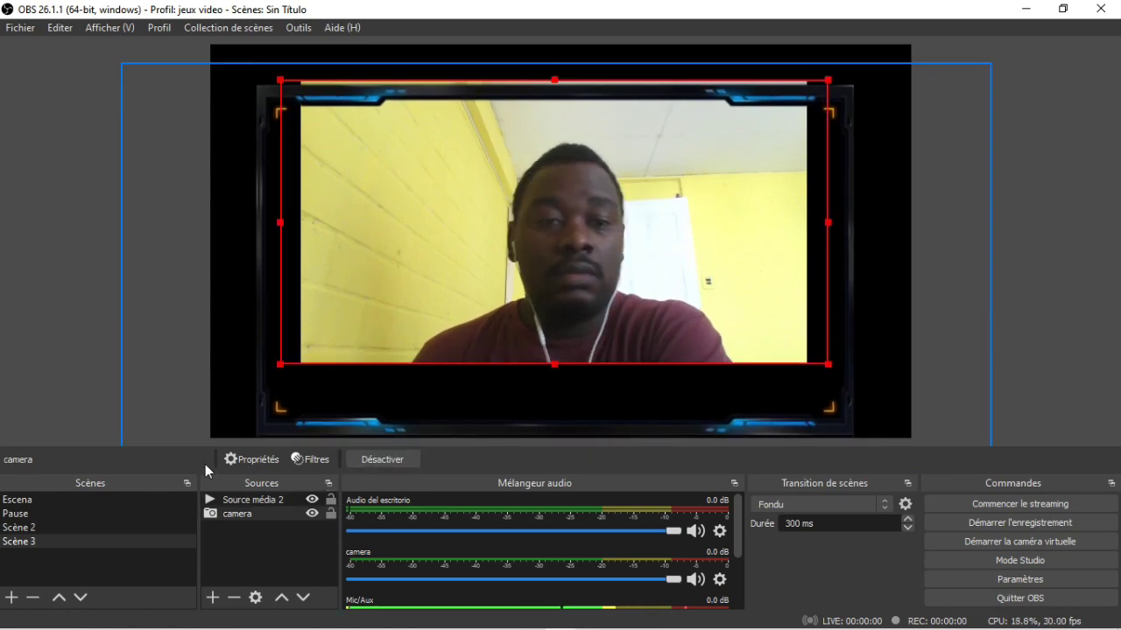
drag(281, 365, 258, 408)
drag(332, 299, 342, 310)
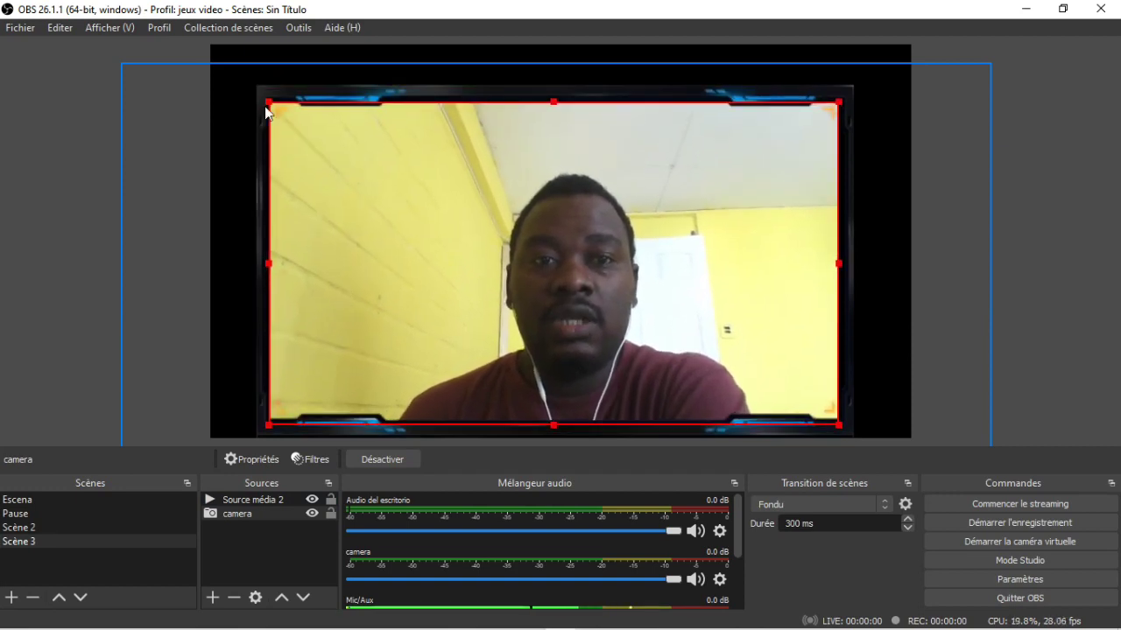
drag(268, 102, 246, 88)
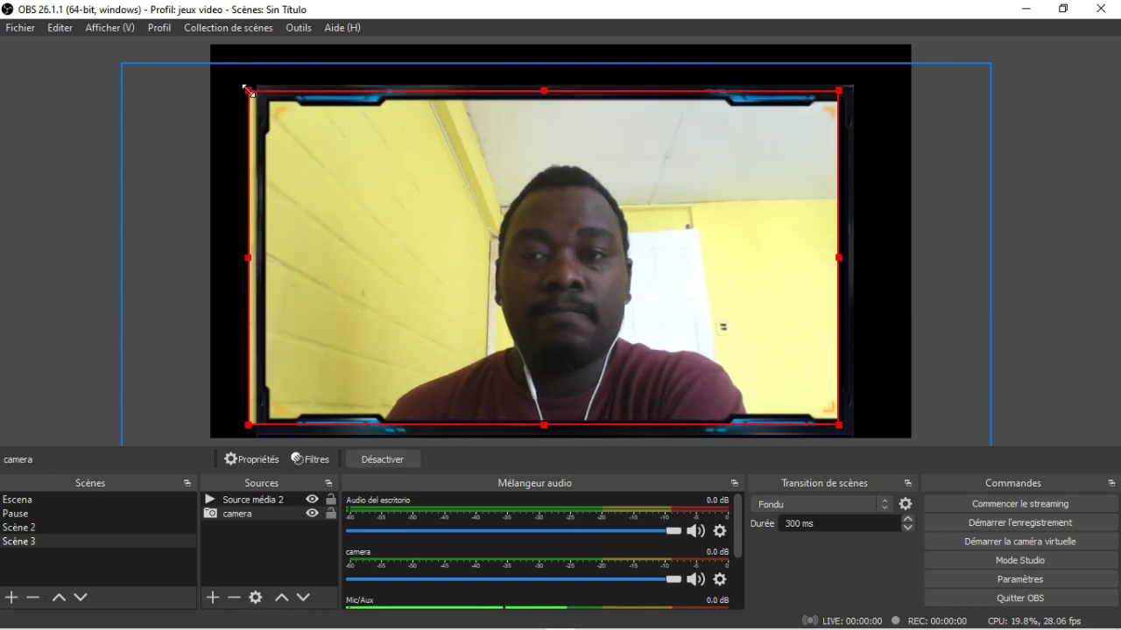
drag(395, 179, 404, 192)
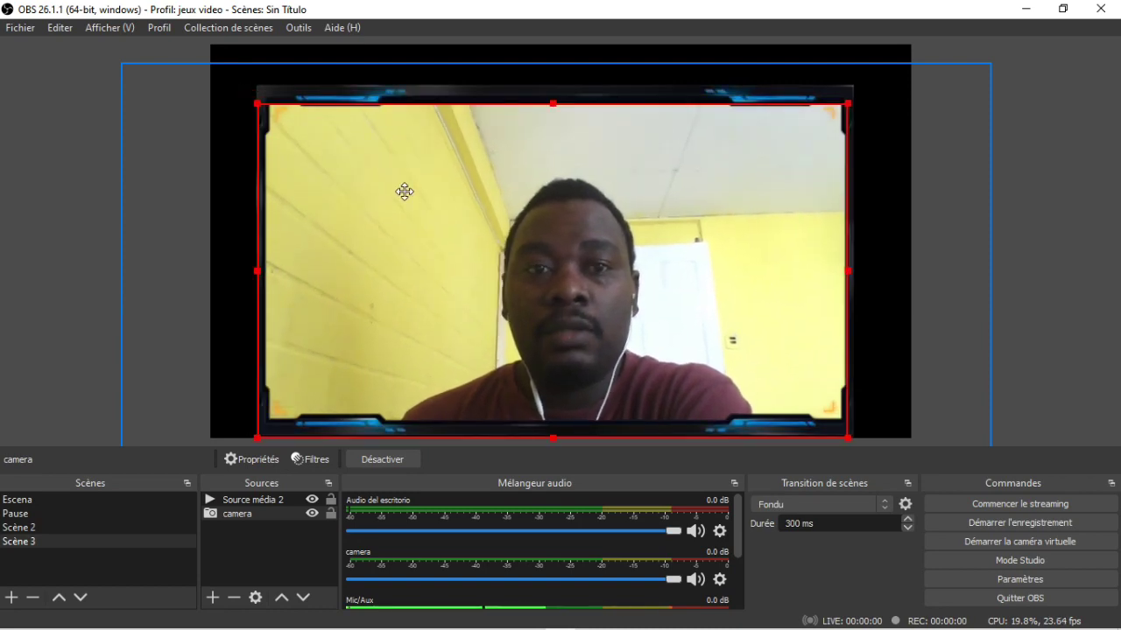
drag(404, 186, 404, 180)
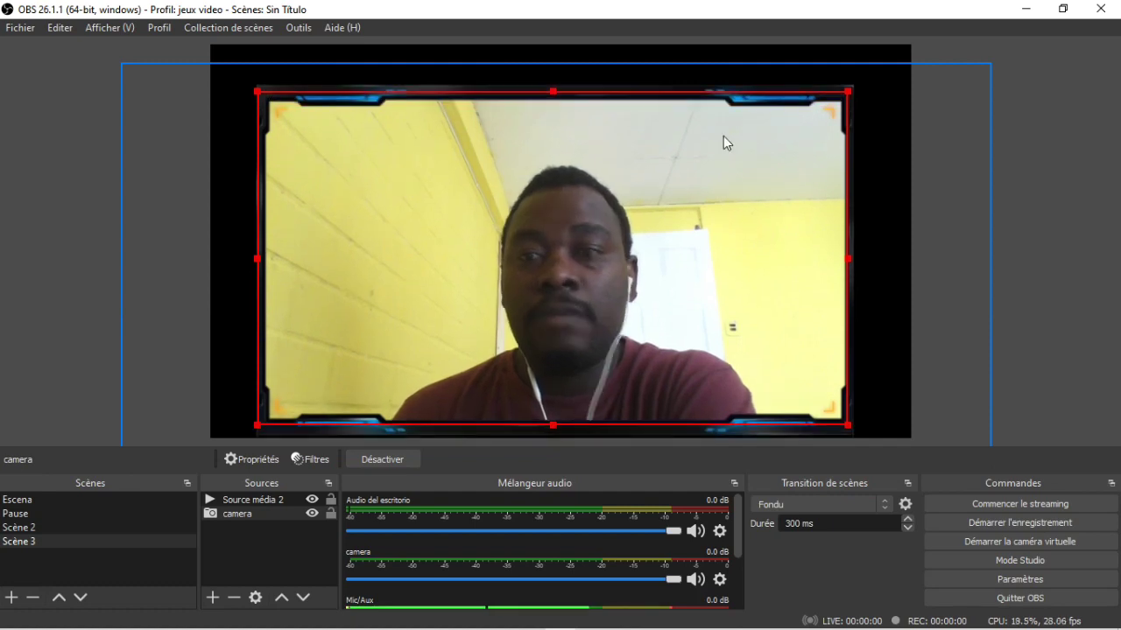
click(1006, 147)
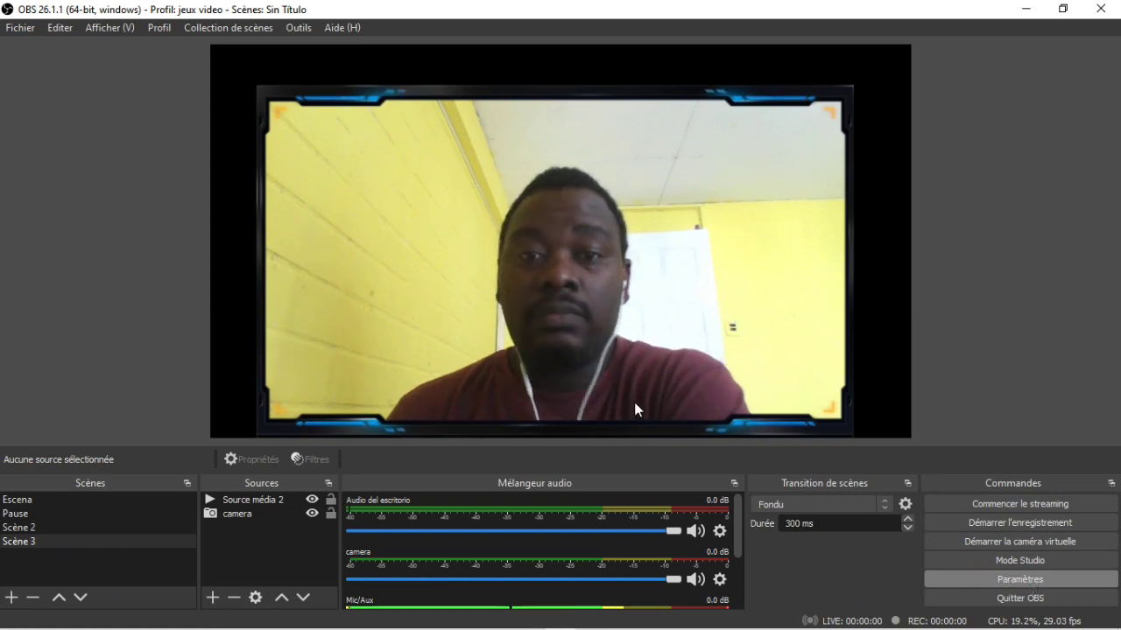
Assign 4 as the keyboard shortcut for switching to Scène 3 and save the settings
scroll(532, 418, down, 10)
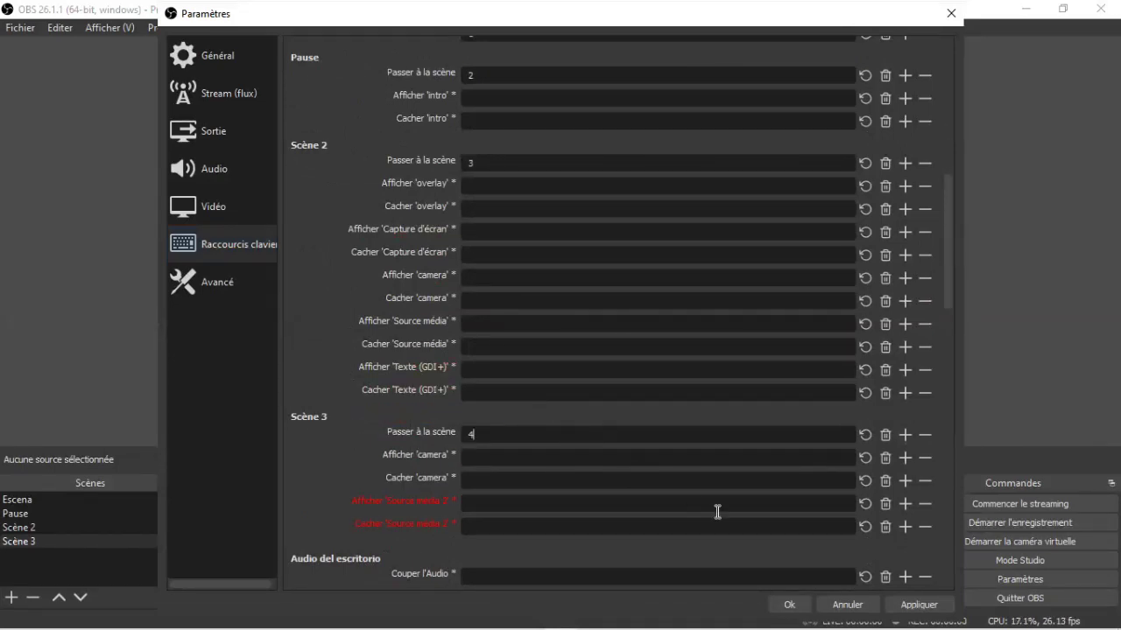
click(792, 605)
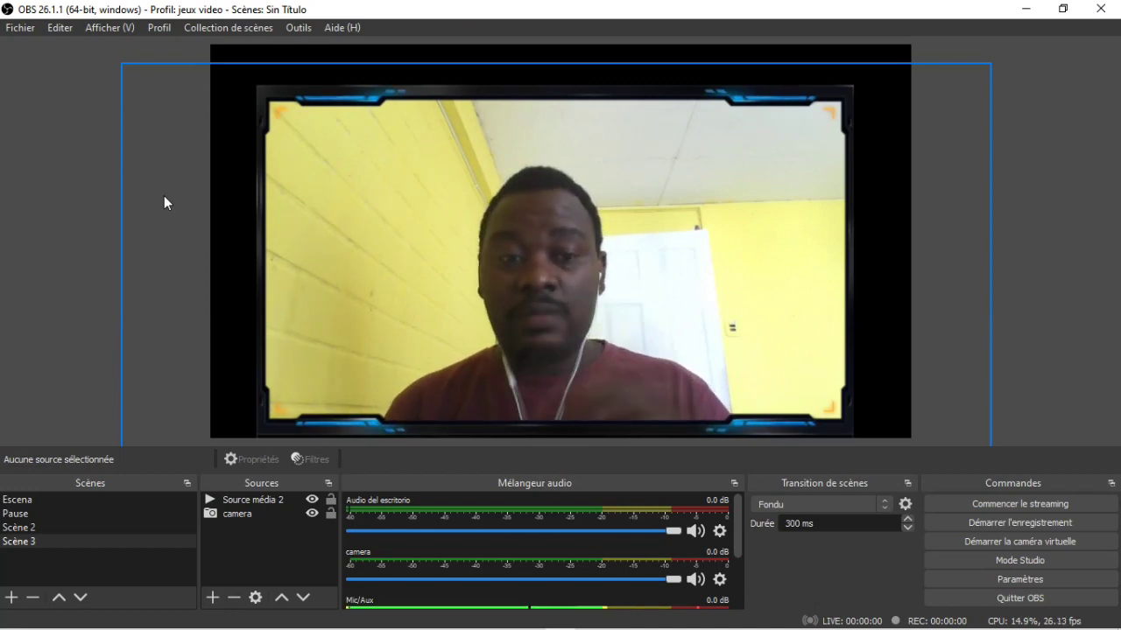
Test the scene shortcuts by switching through Escena, Pause, Scène 2 and Scène 3
key(Home)
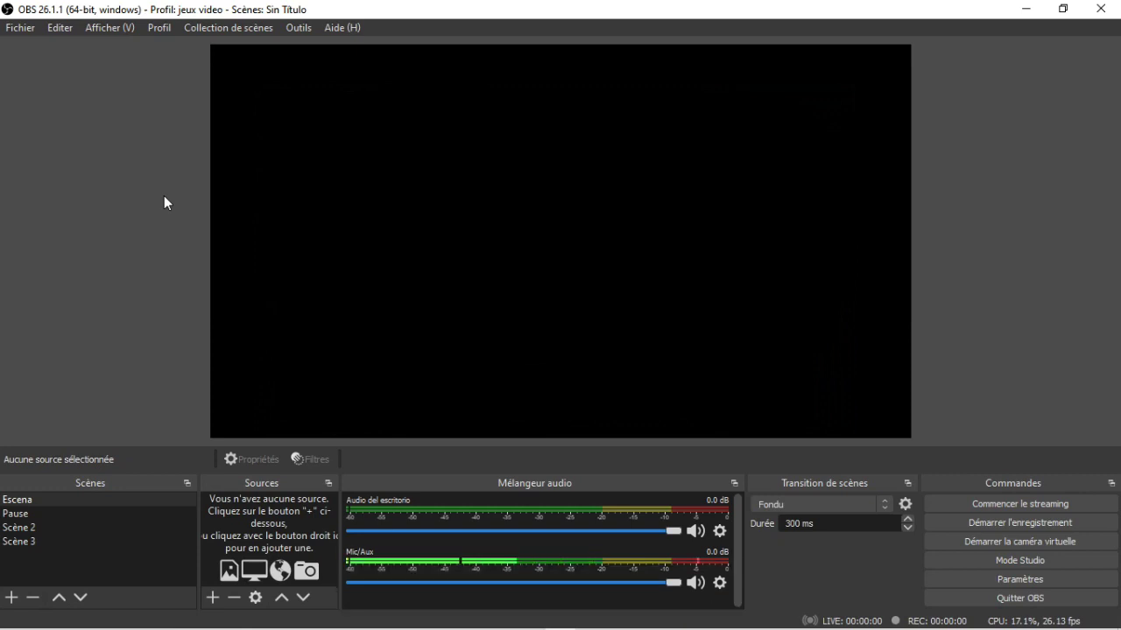
key(Down)
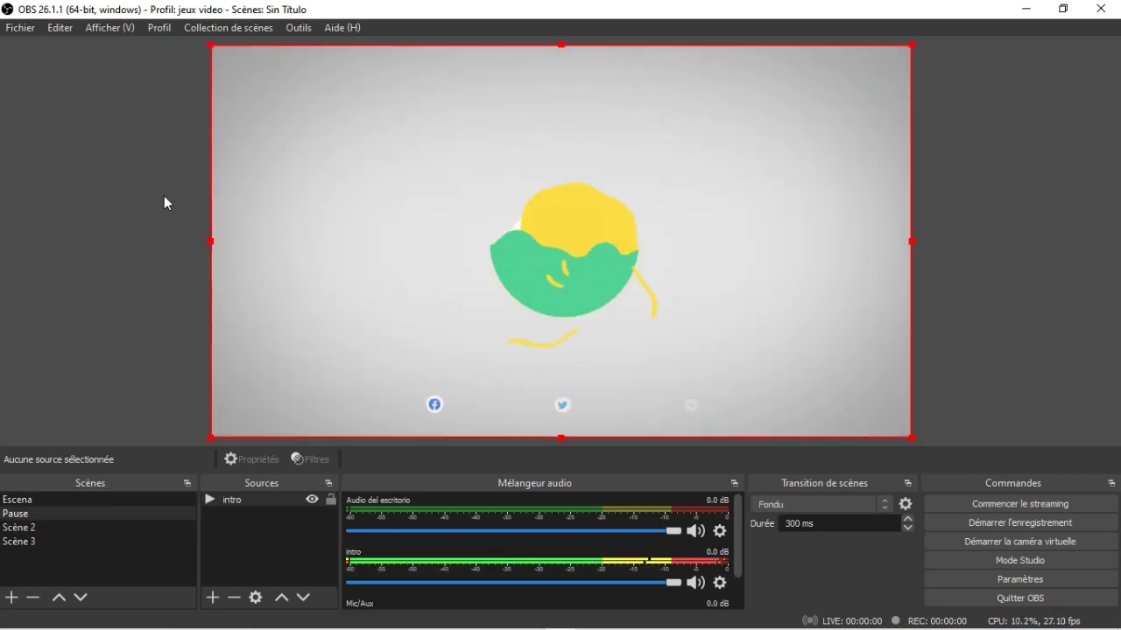
key(Down)
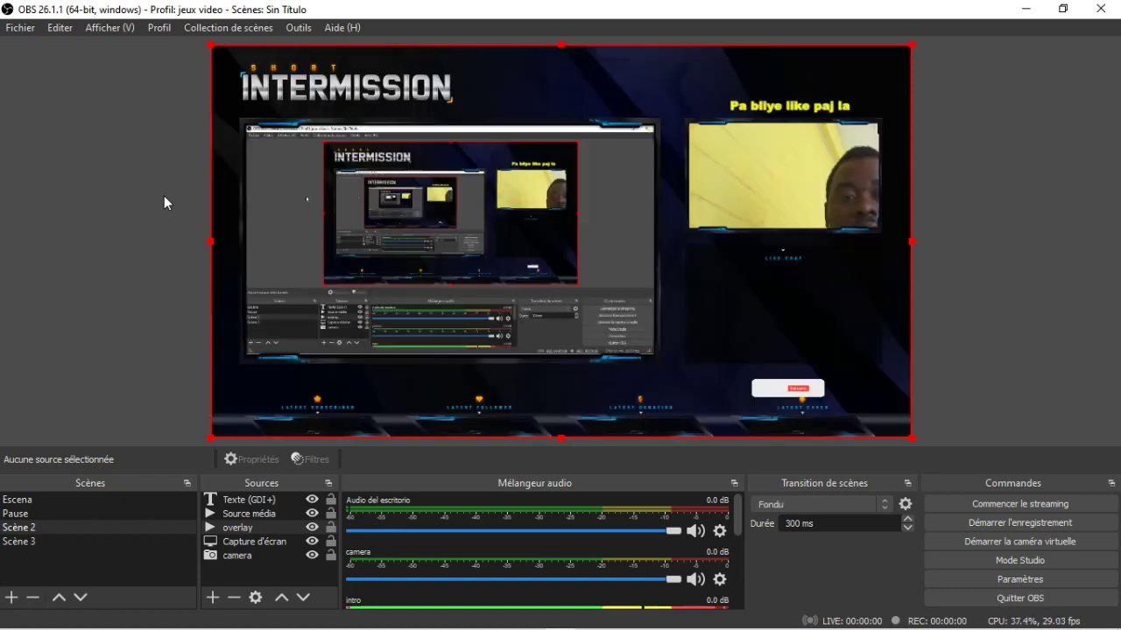
key(Down)
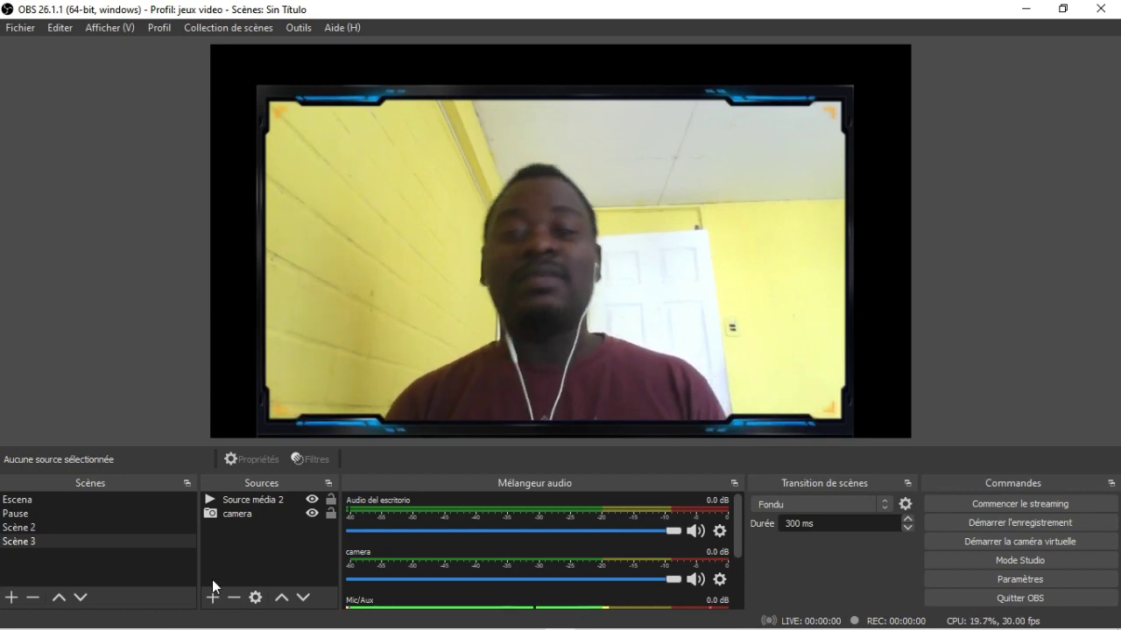
click(69, 542)
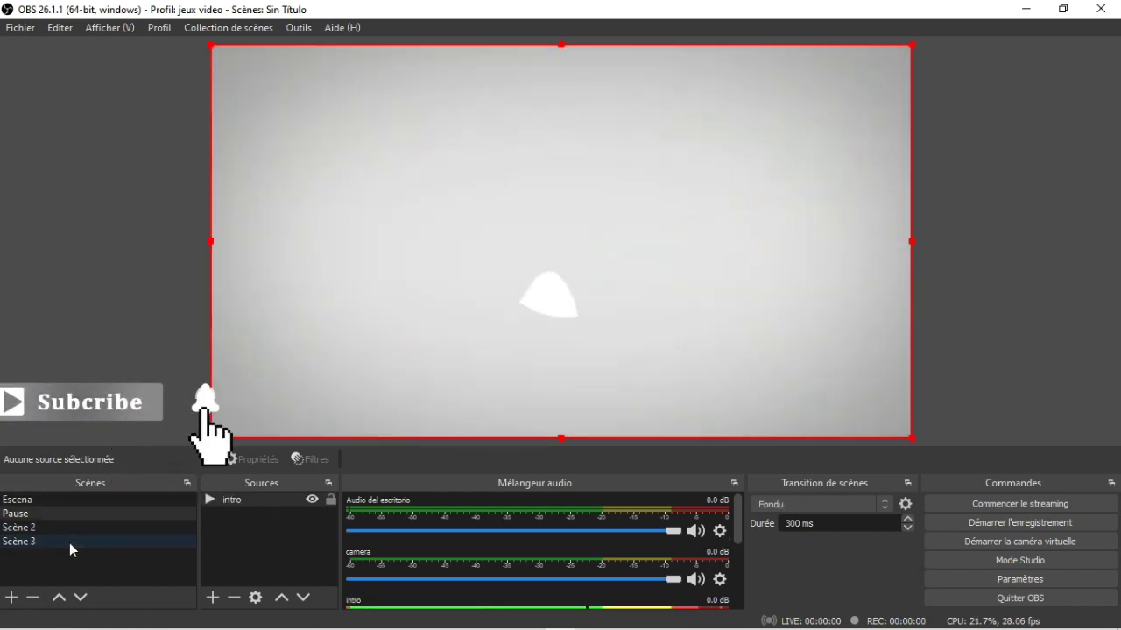